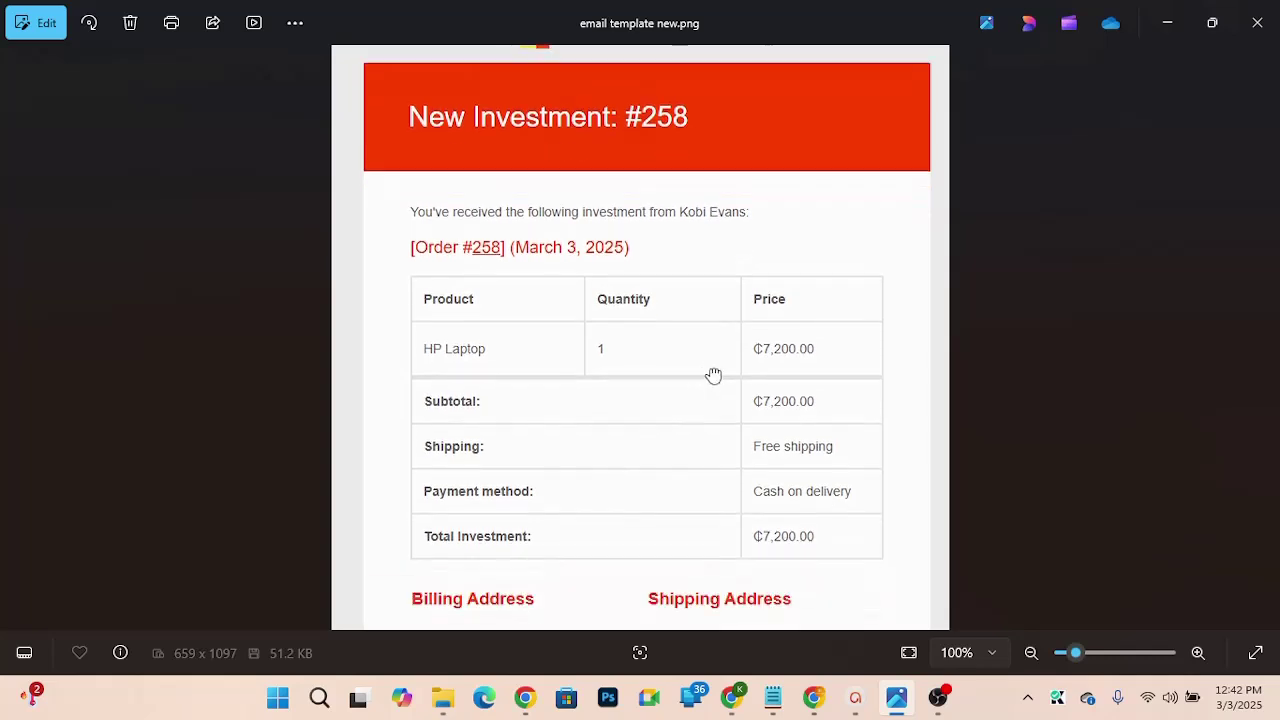
# Step: Look through the redesigned email template image, from its logo header to the footer
pyautogui.moveTo(750, 422); pyautogui.dragTo(754, 257)
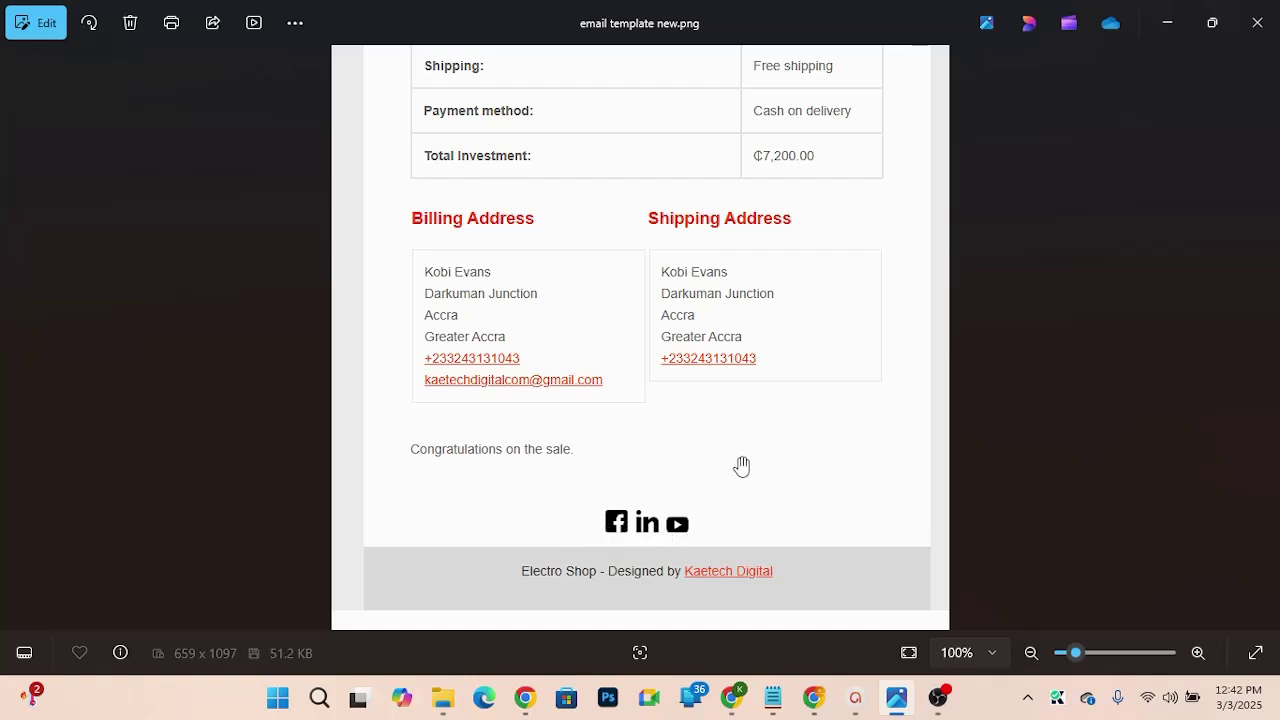
pyautogui.moveTo(740, 486); pyautogui.dragTo(733, 719)
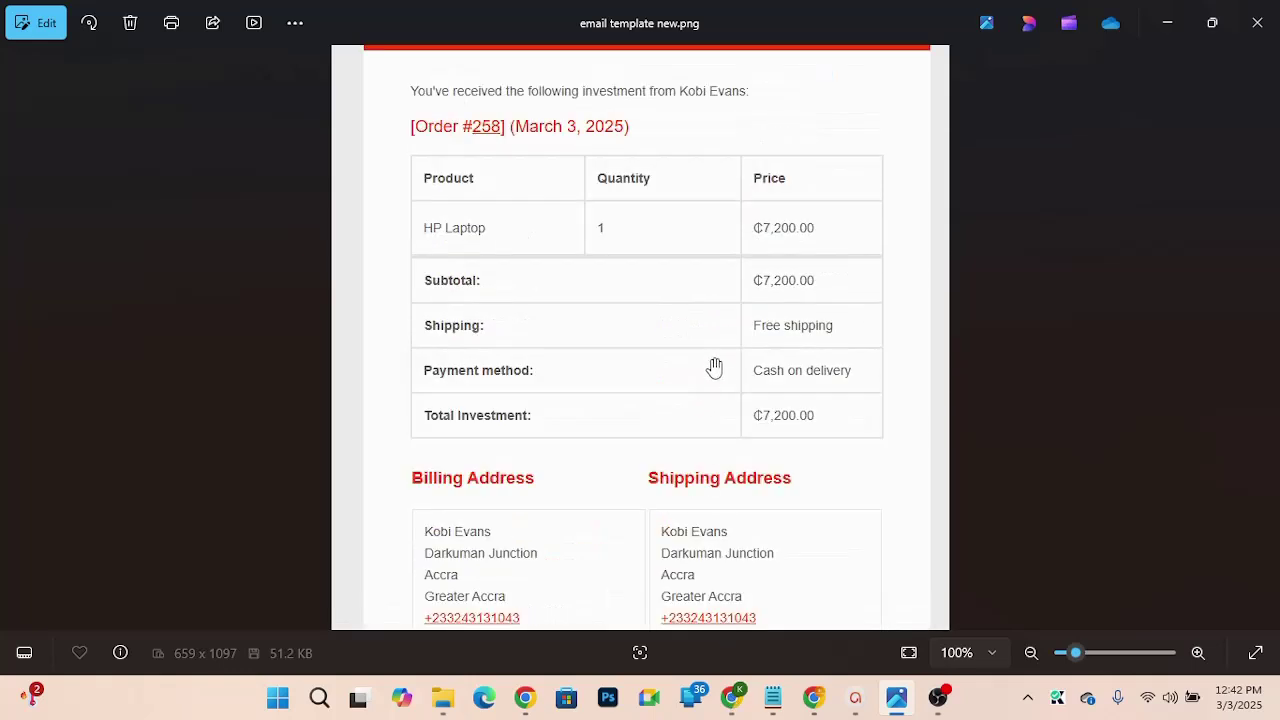
pyautogui.moveTo(714, 368); pyautogui.dragTo(717, 523)
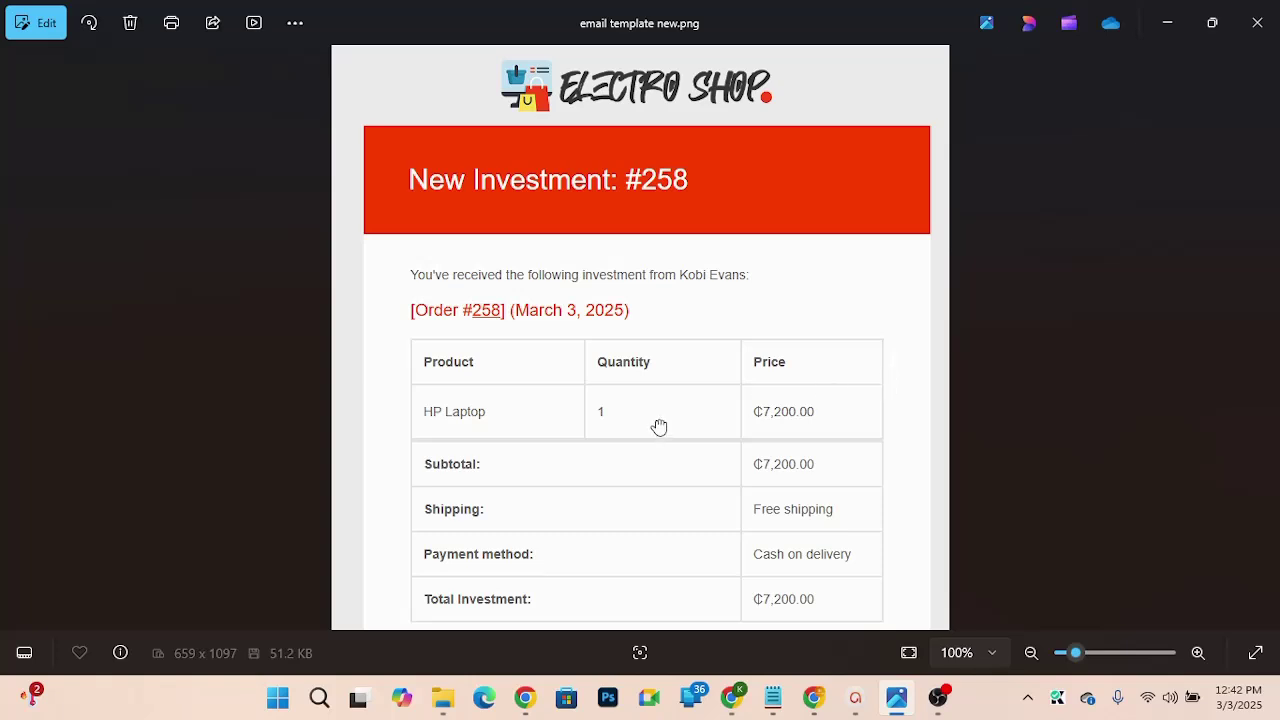
pyautogui.scroll(-3, 659, 428)
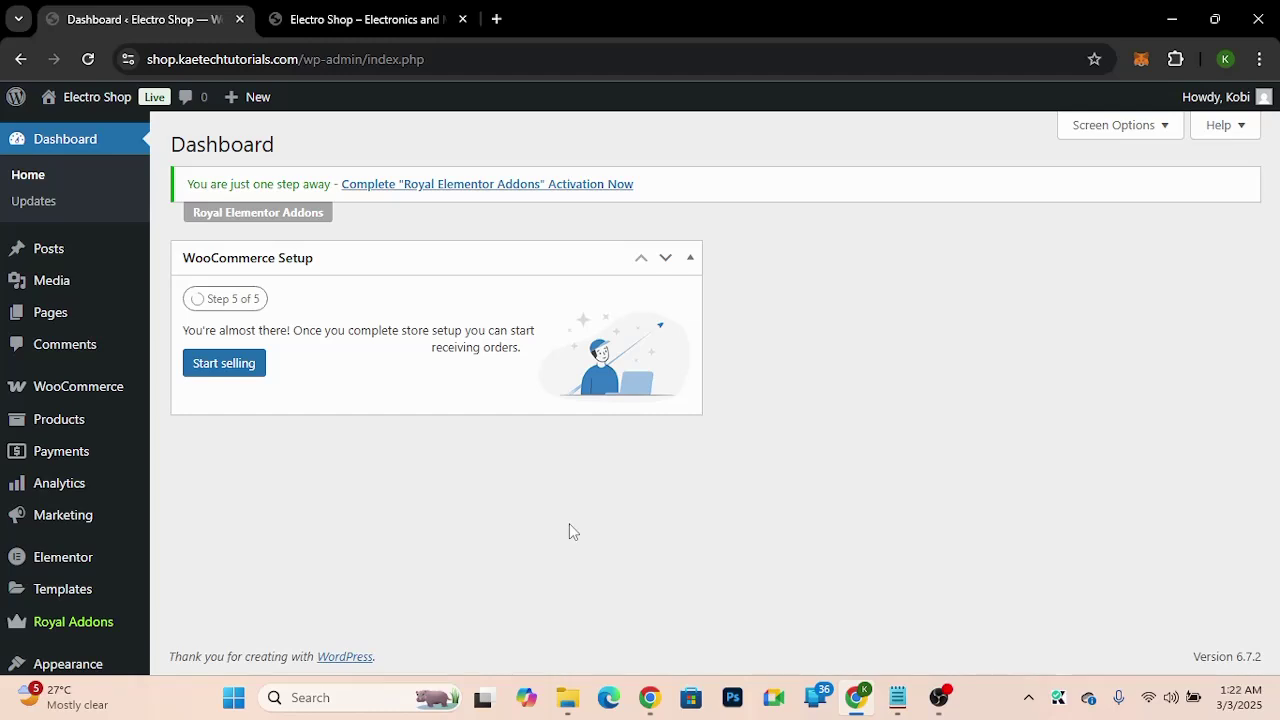
# Step: Open the WooCommerce email settings and go to the Email template section
pyautogui.moveTo(52, 397)
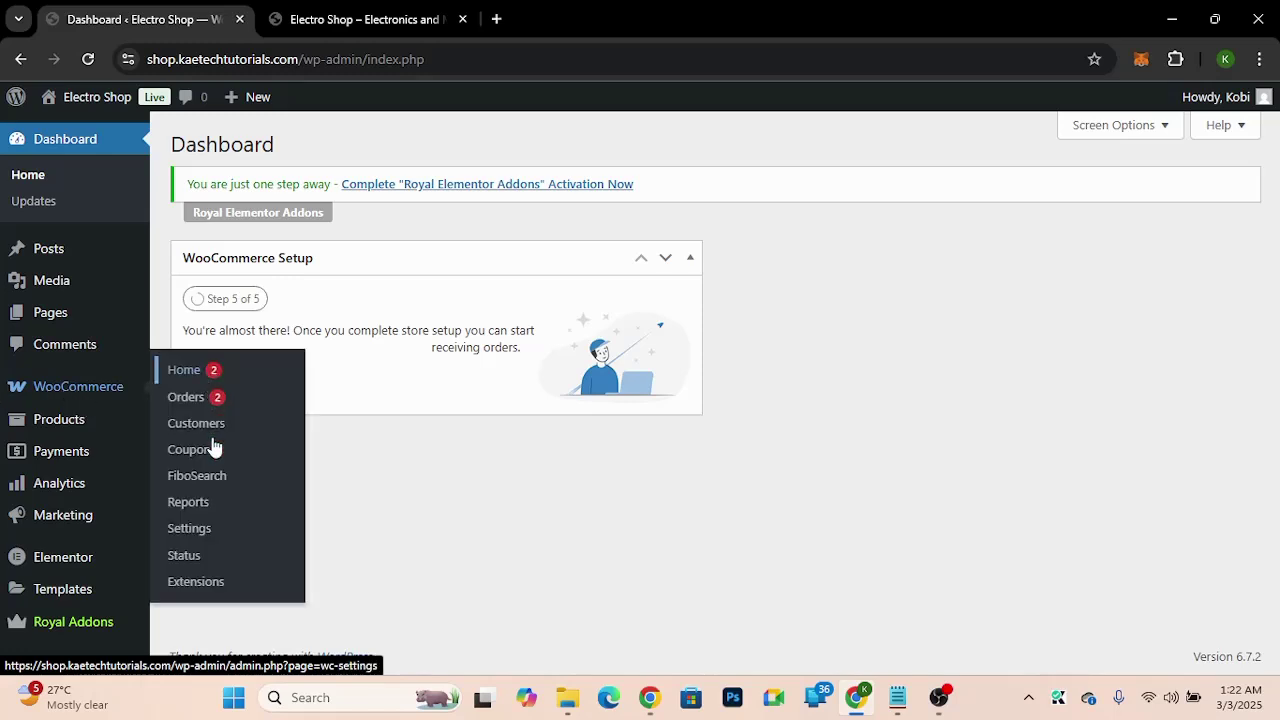
pyautogui.click(189, 530)
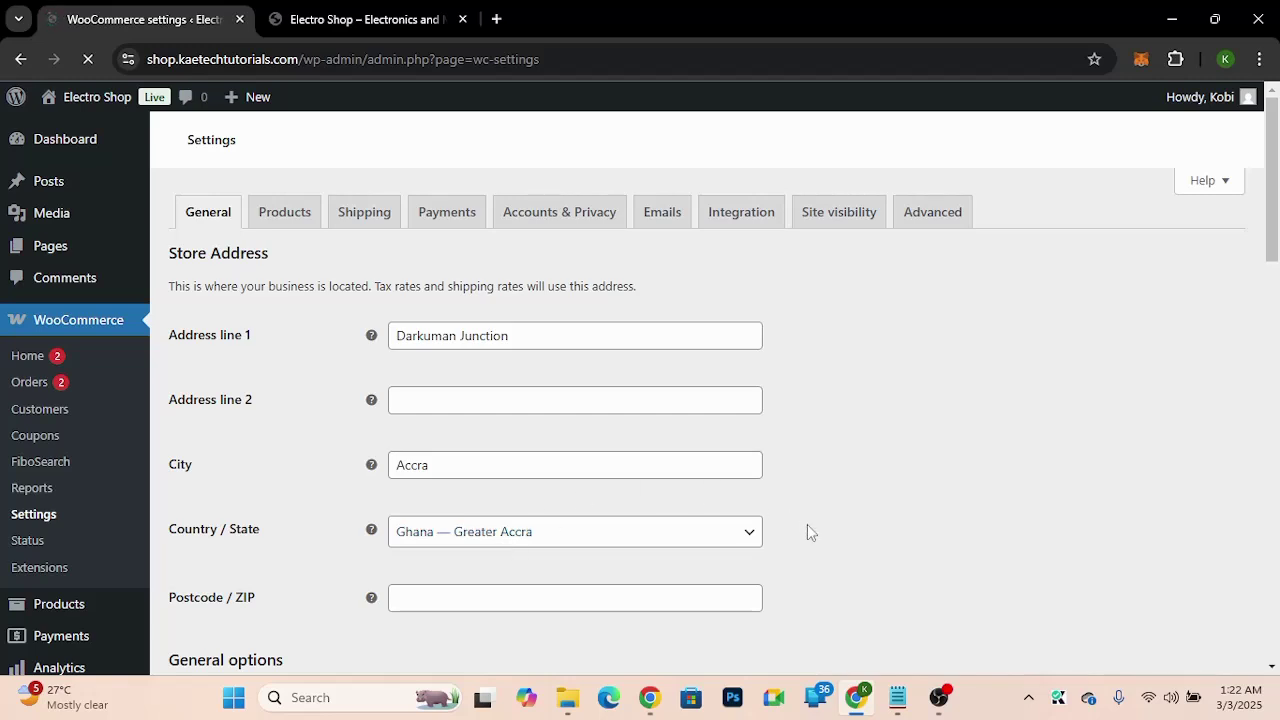
pyautogui.click(653, 218)
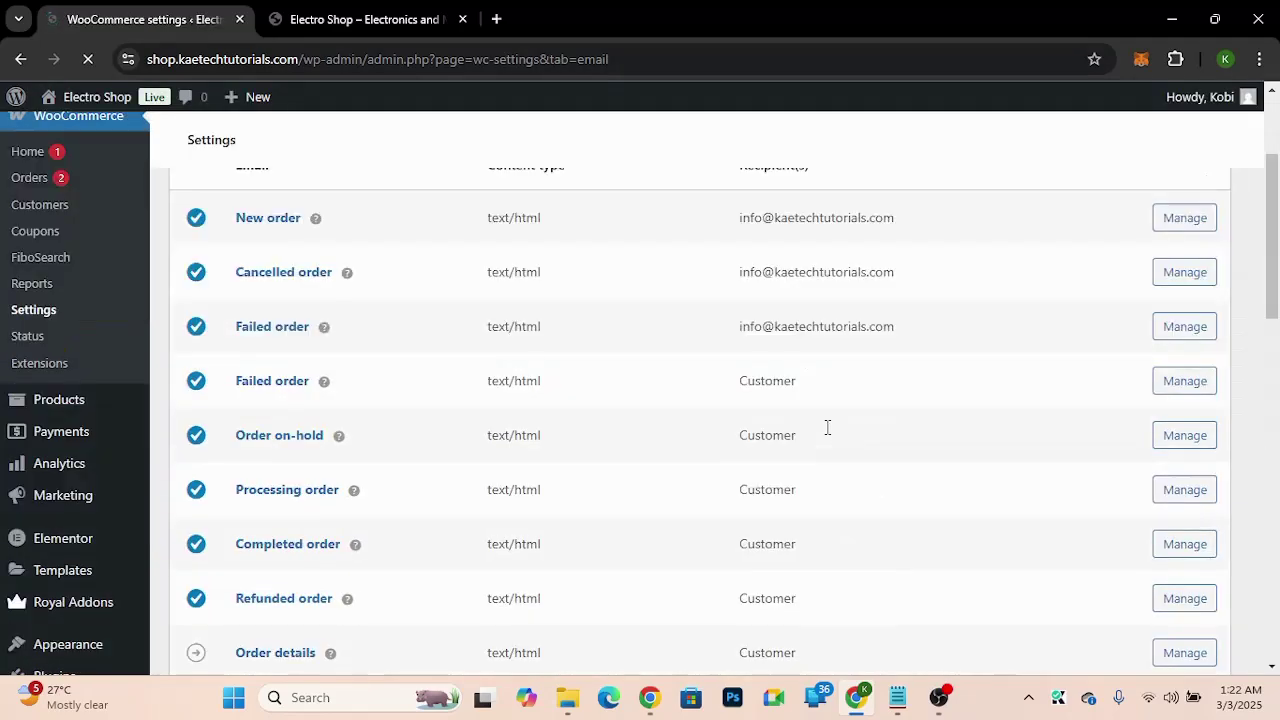
pyautogui.scroll(-6, 826, 430)
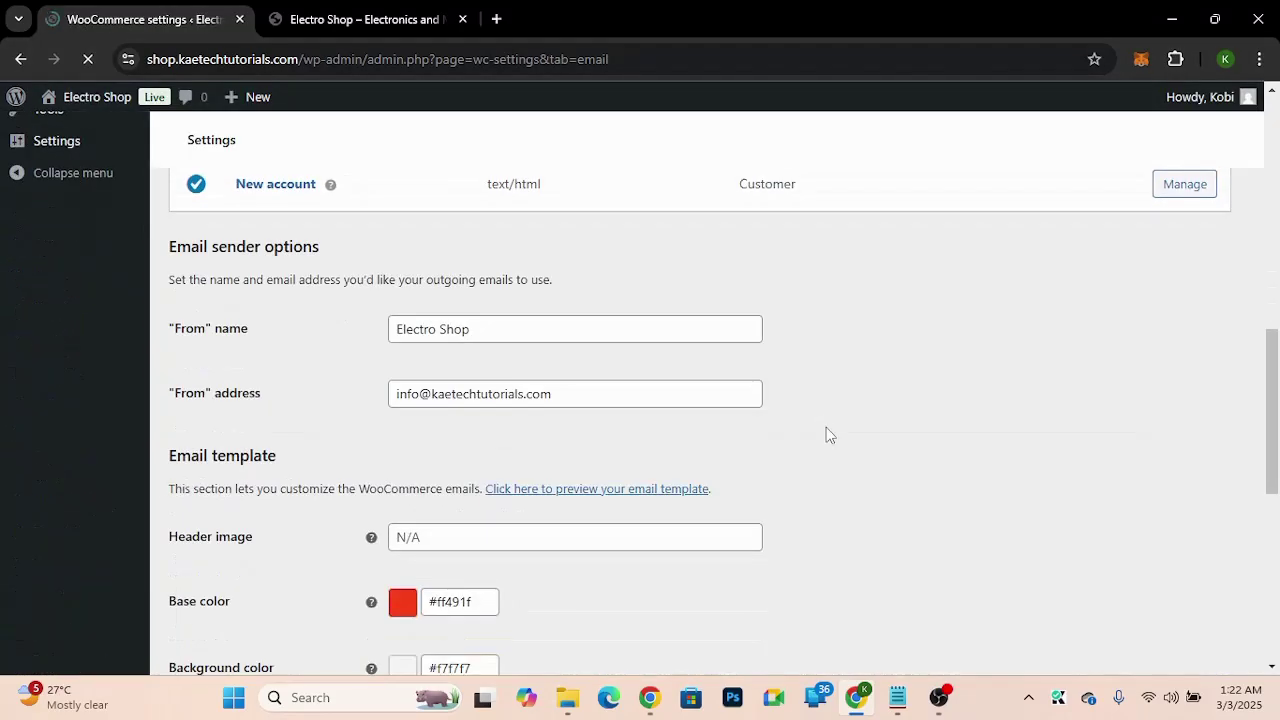
pyautogui.scroll(-1, 826, 427)
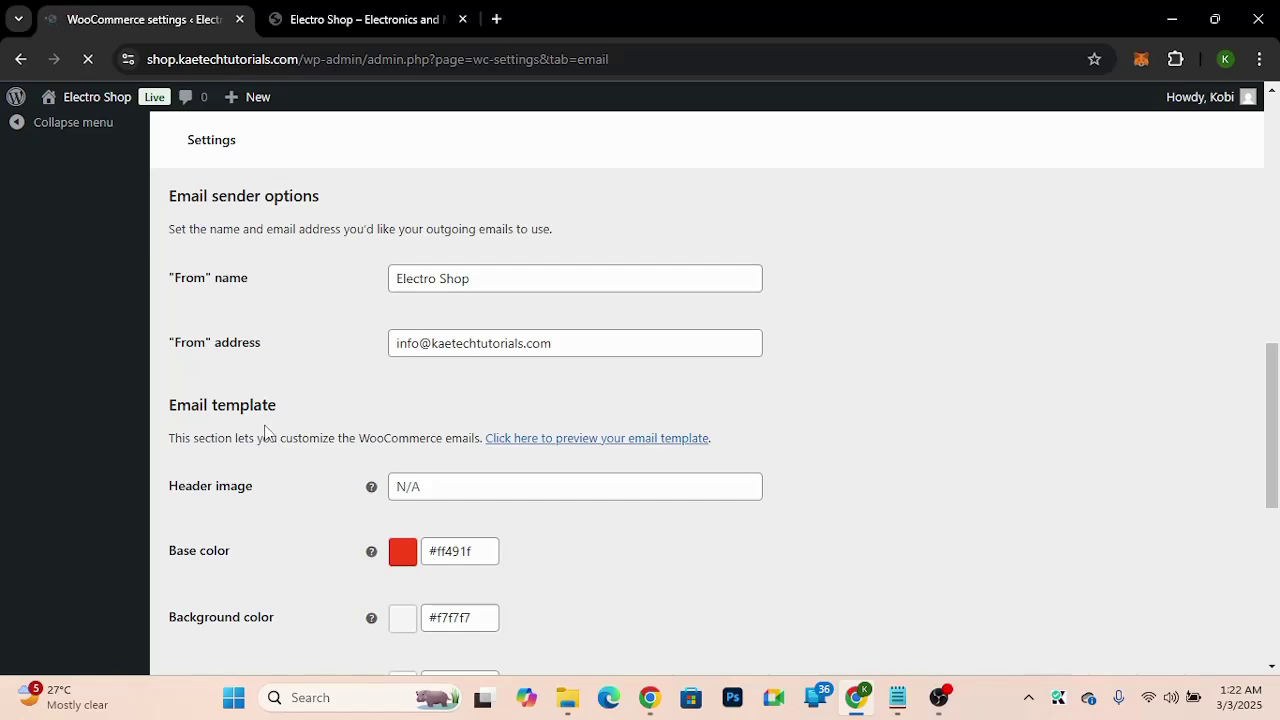
# Step: Preview the current WooCommerce email template and look over its header, body and footer
pyautogui.click(590, 446)
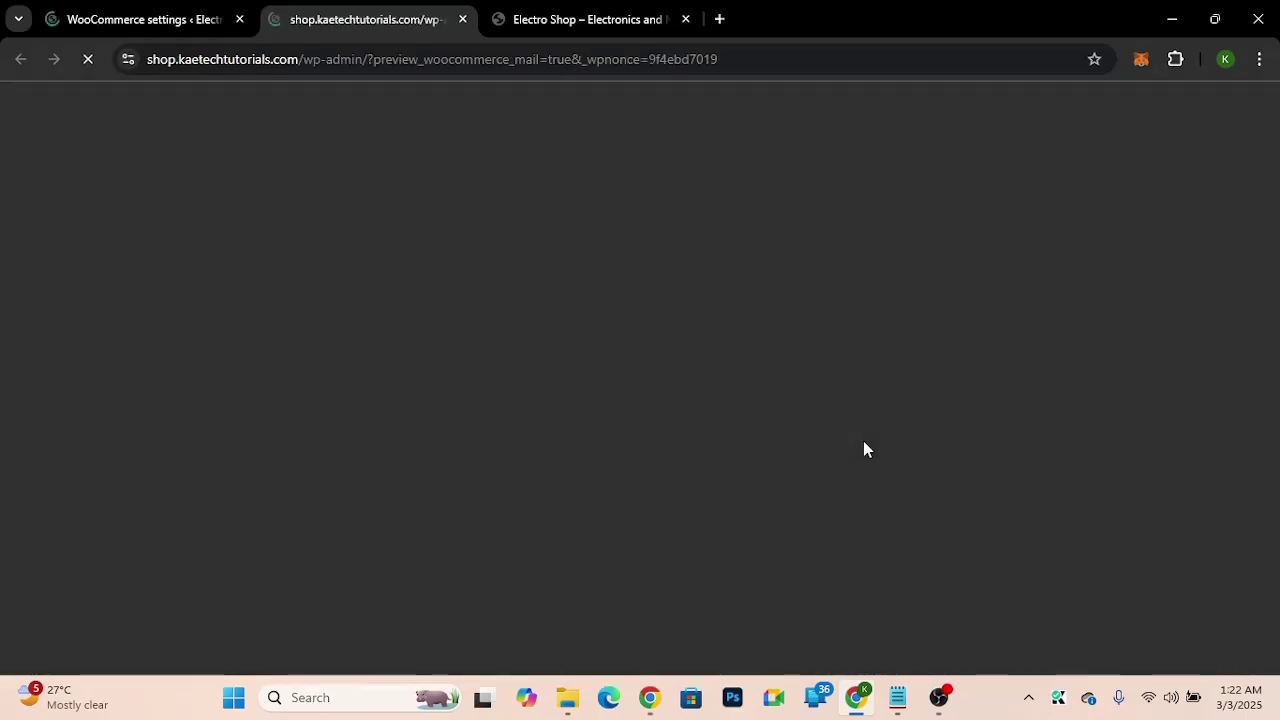
pyautogui.scroll(-3, 706, 552)
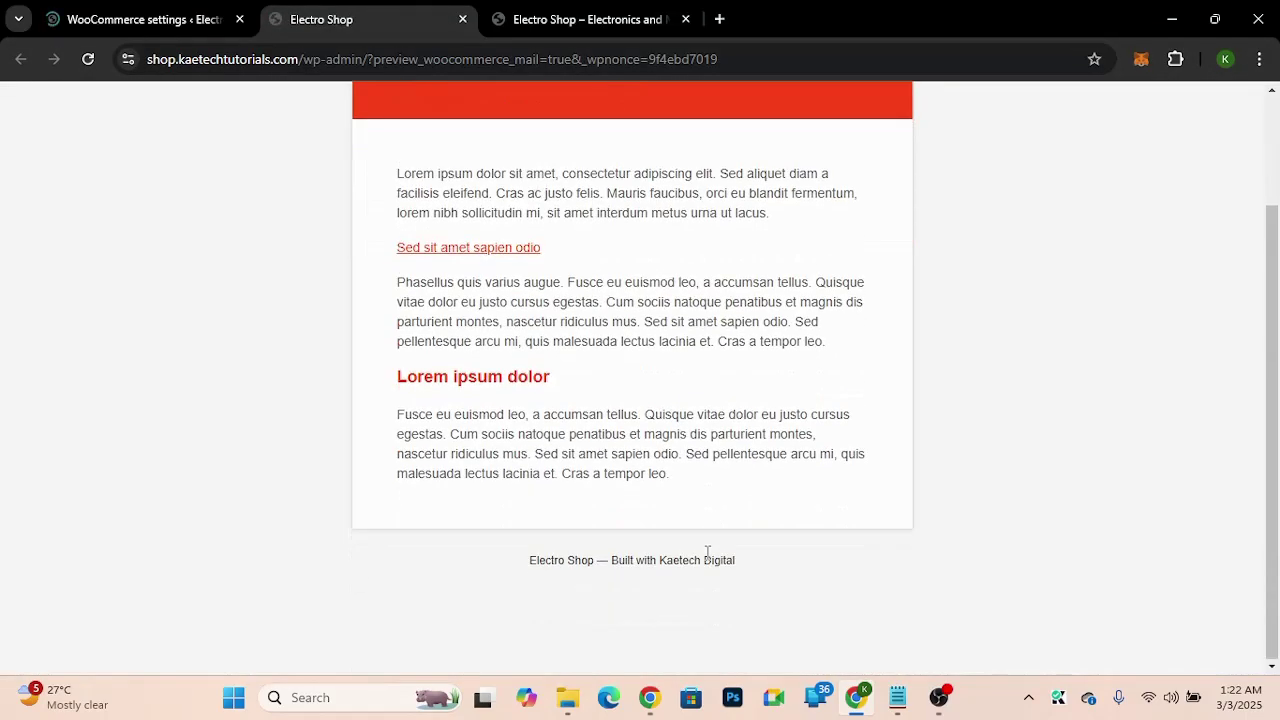
pyautogui.scroll(3, 706, 552)
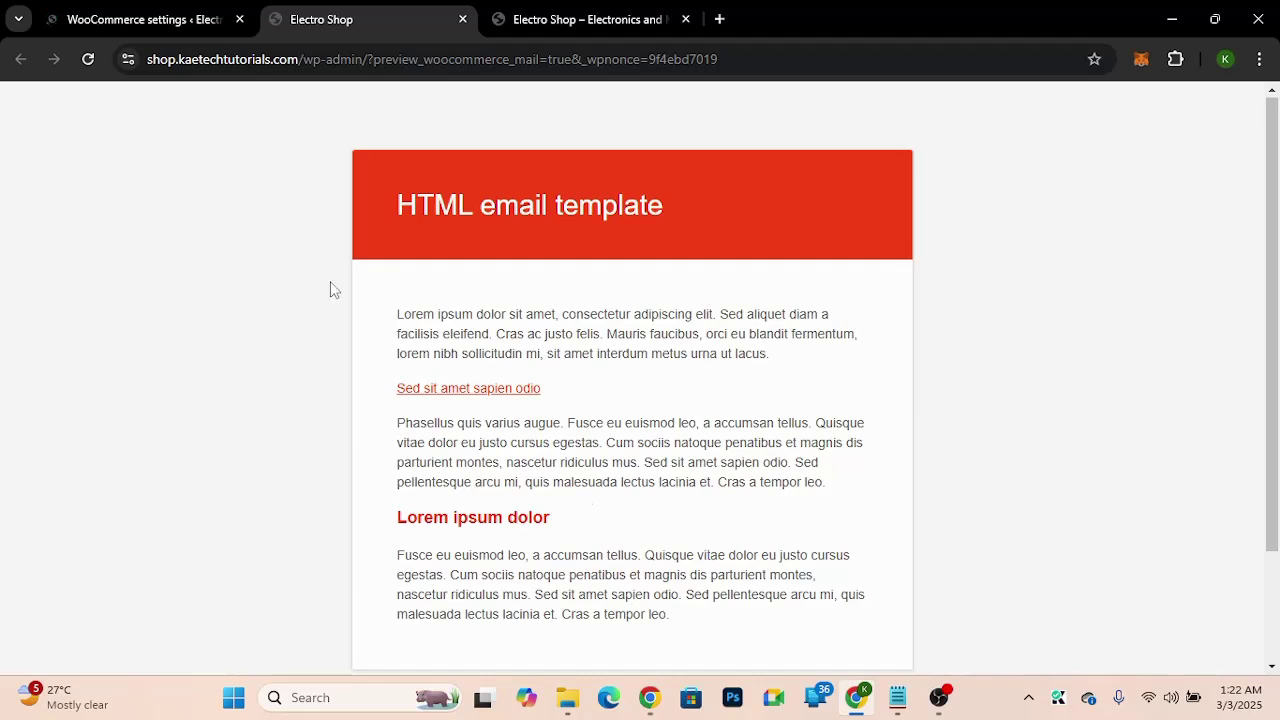
# Step: Return to the WooCommerce email settings and review the template's header image, colour and footer text options
pyautogui.click(137, 16)
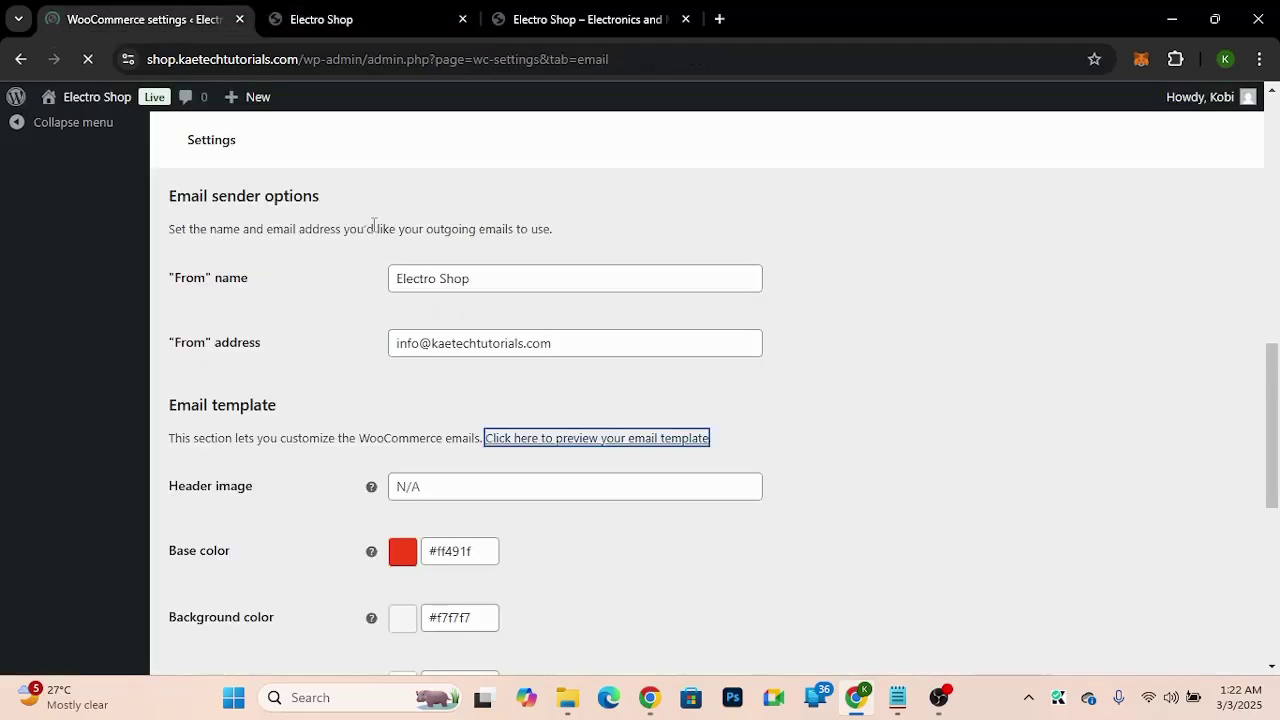
pyautogui.click(806, 403)
pyautogui.scroll(-3, 806, 403)
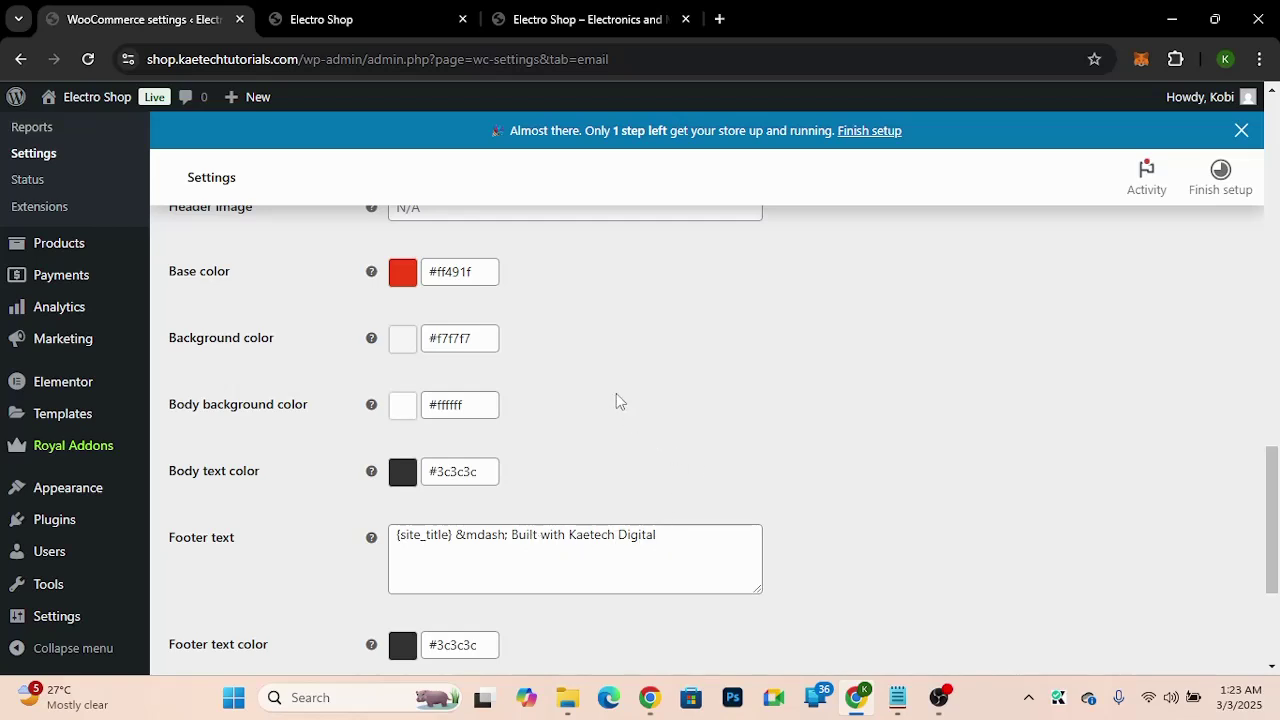
pyautogui.scroll(2, 604, 437)
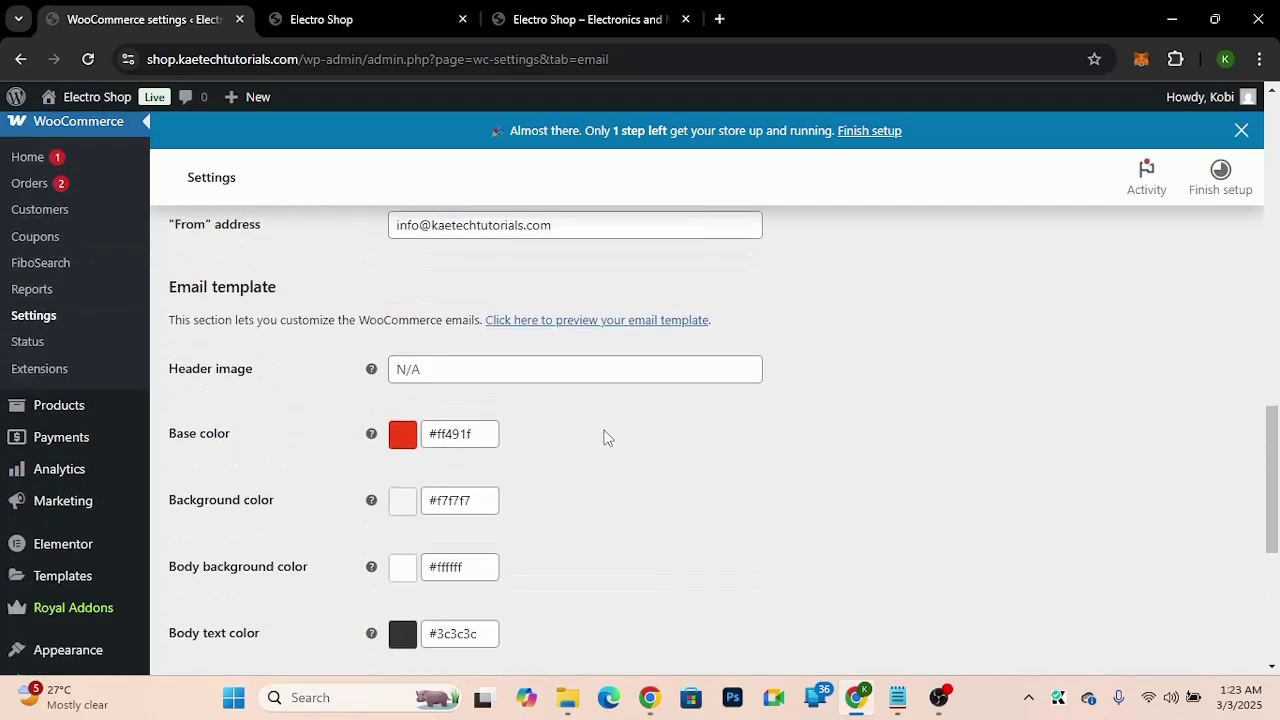
# Step: Go back to the open email template preview and examine its layout down to the footer text
pyautogui.click(362, 13)
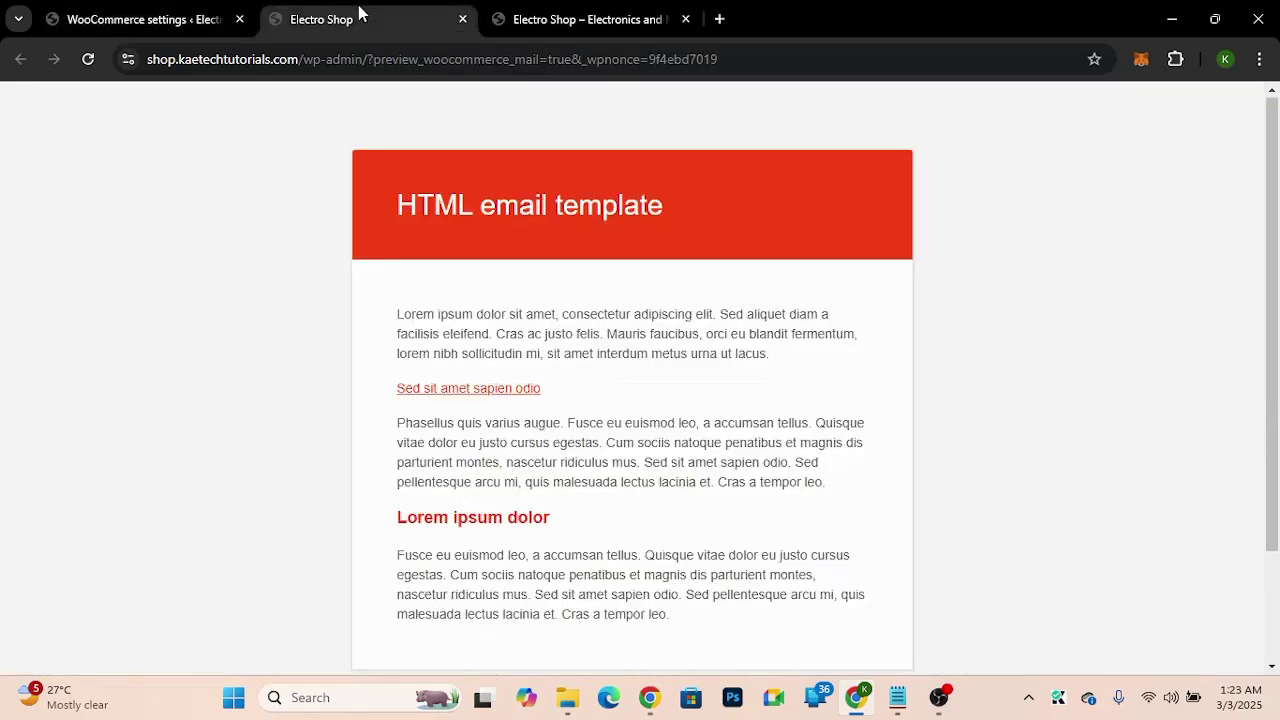
pyautogui.scroll(-2, 697, 441)
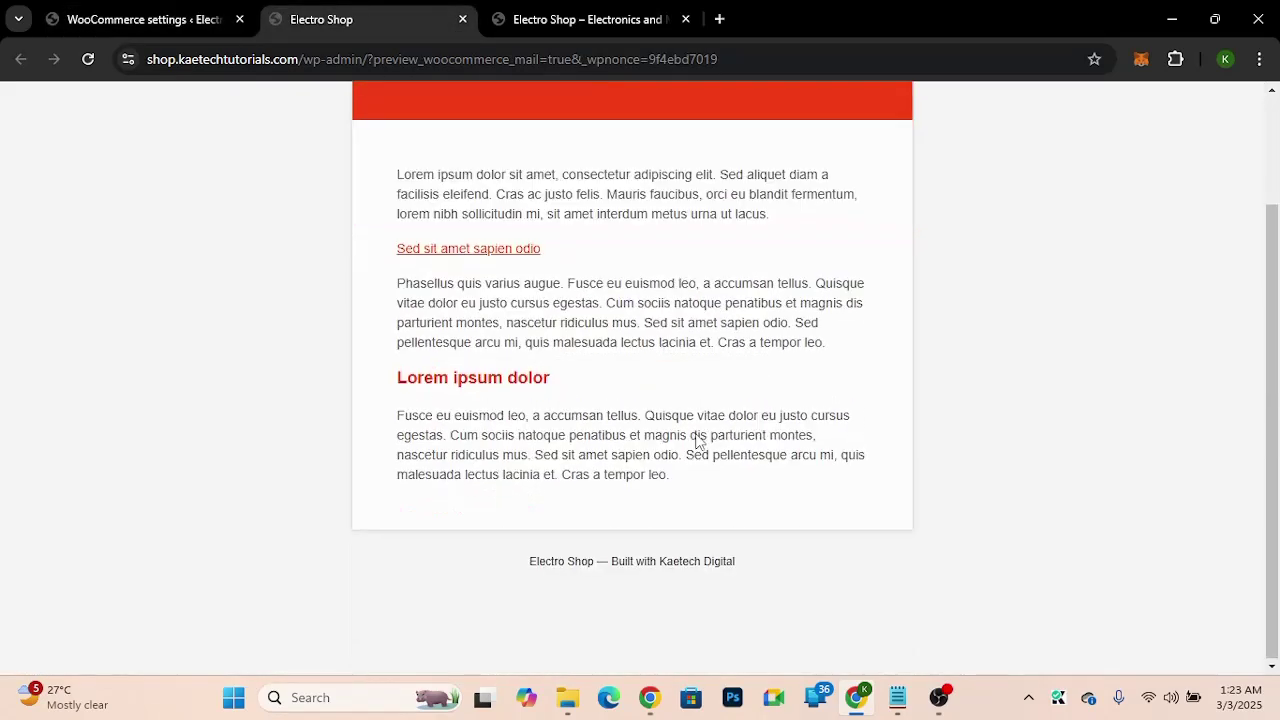
pyautogui.scroll(2, 697, 441)
pyautogui.scroll(-1, 697, 434)
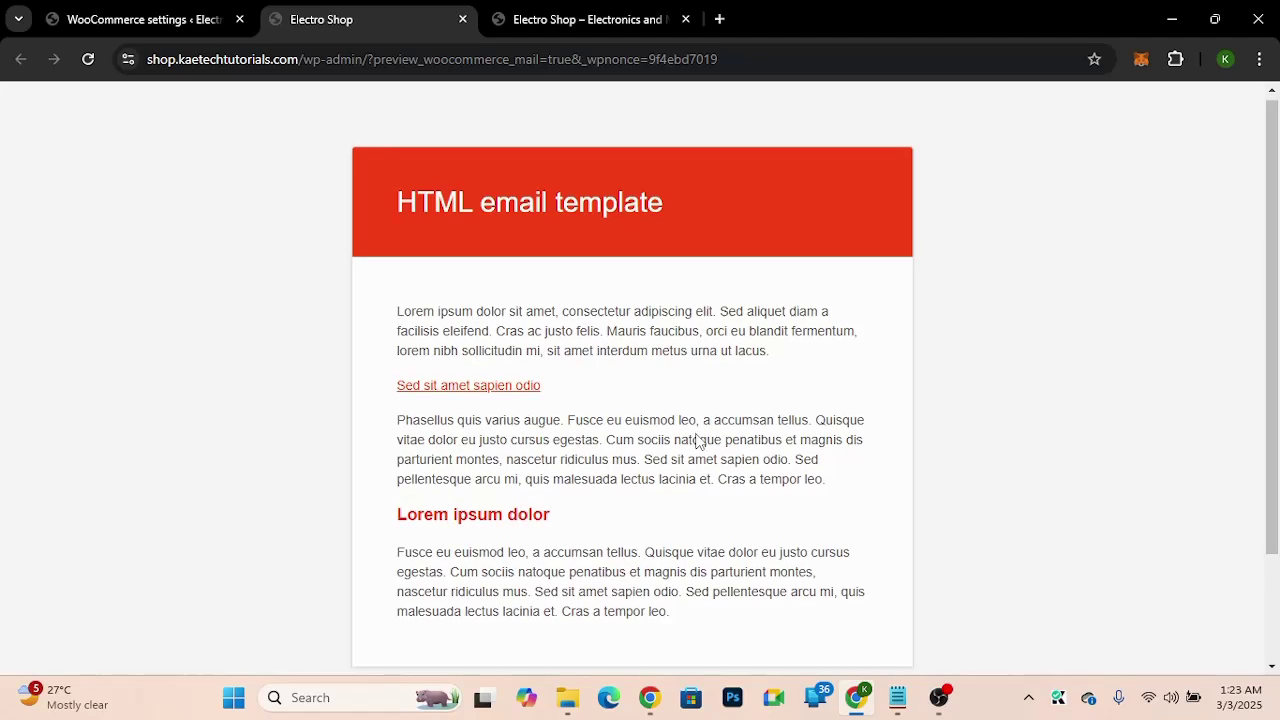
pyautogui.scroll(1, 697, 434)
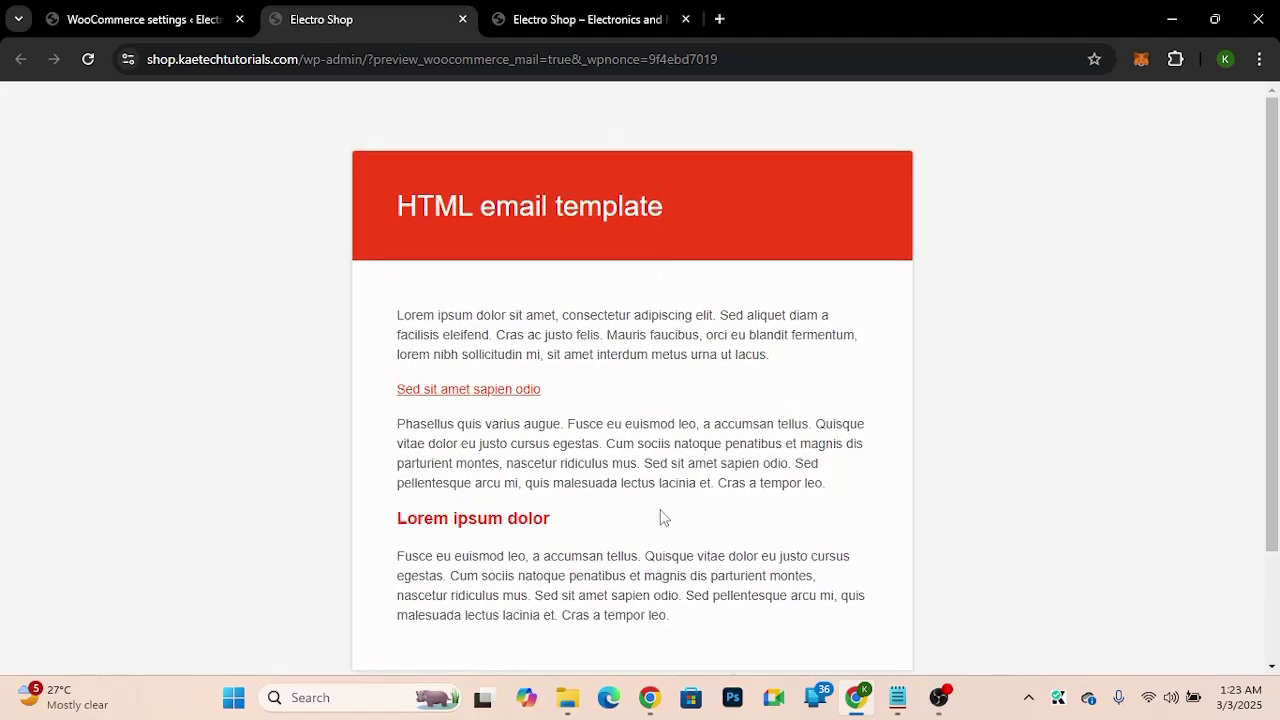
pyautogui.scroll(-2, 660, 517)
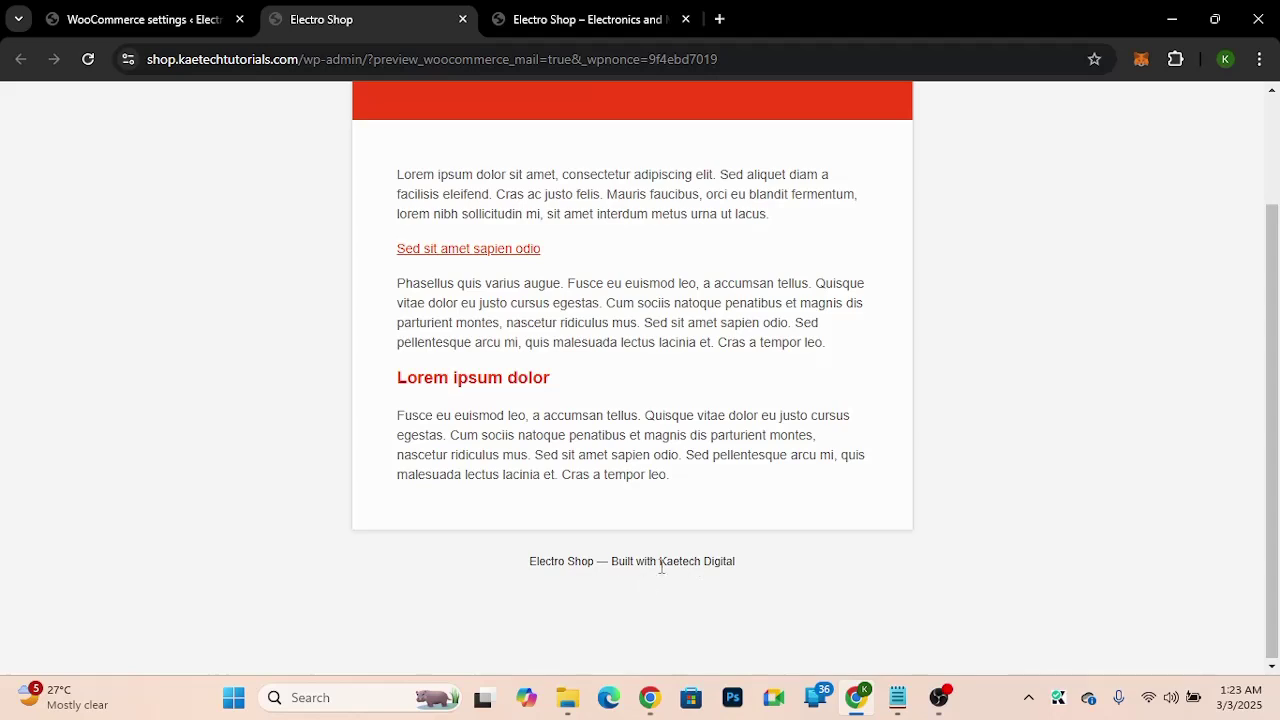
pyautogui.scroll(2, 711, 422)
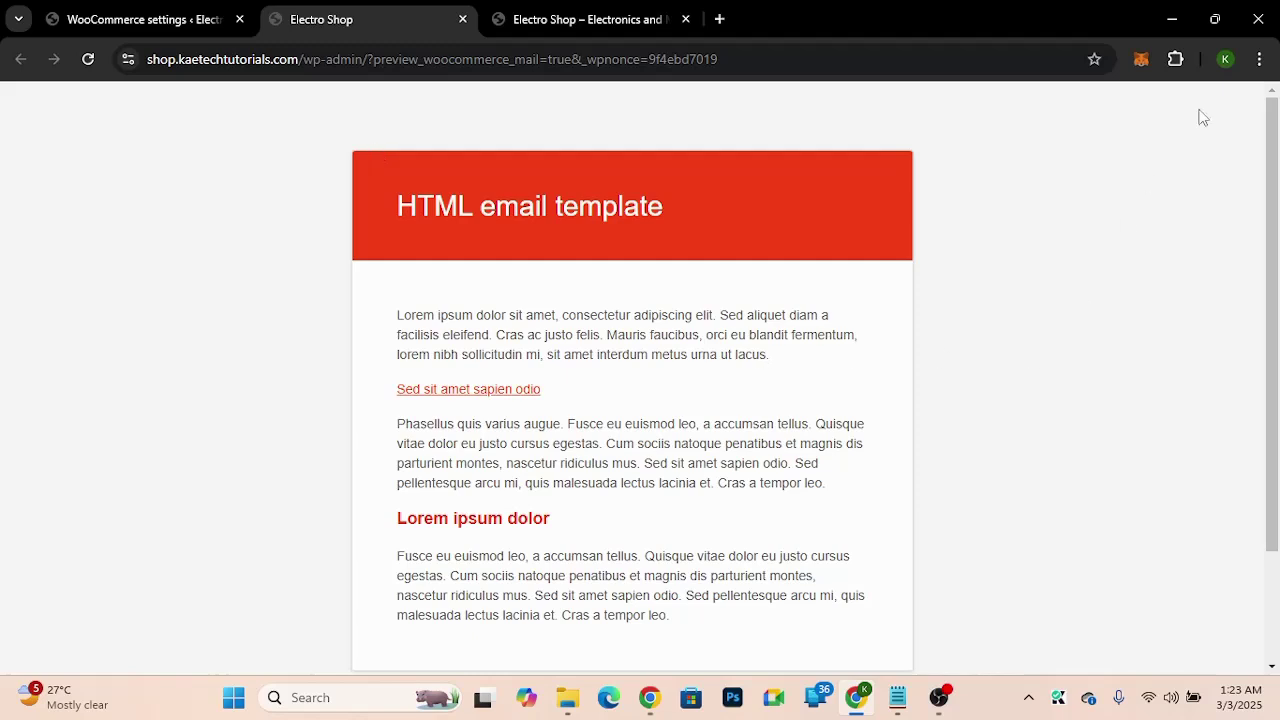
# Step: Switch to the Gmail inbox in the other work Chrome profile and read the Electro Shop account-created email
pyautogui.click(1226, 60)
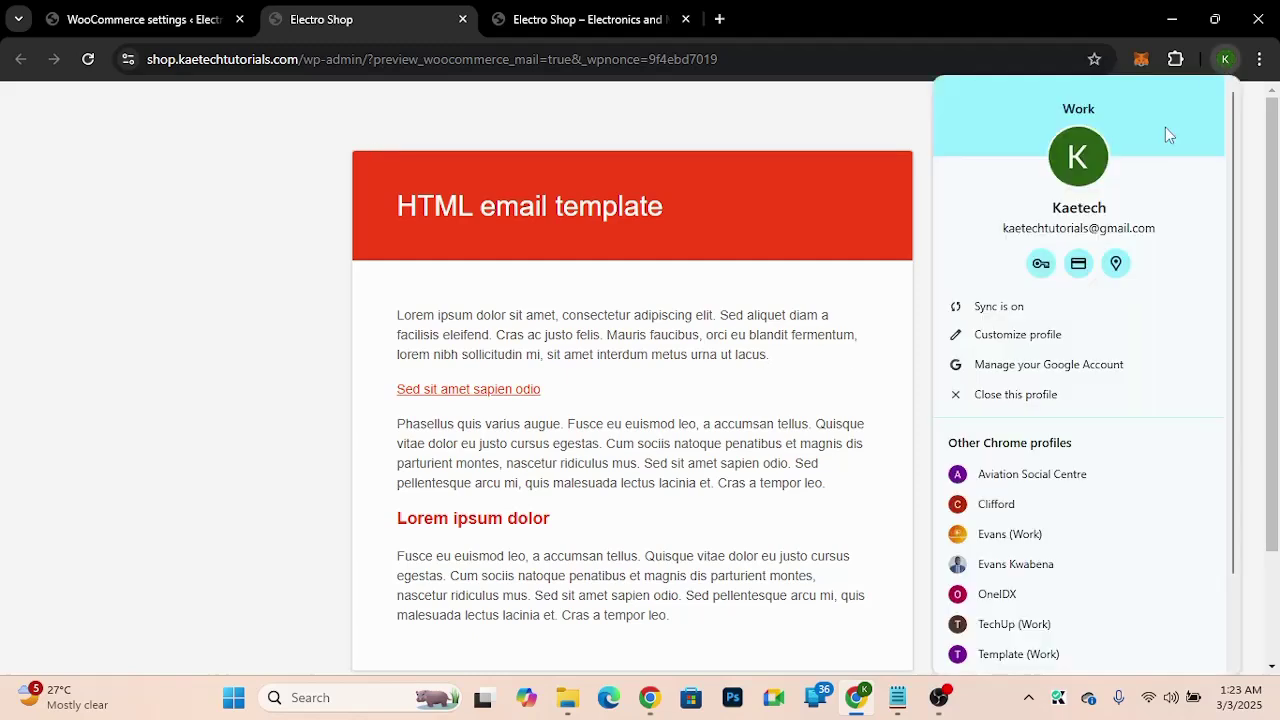
pyautogui.click(1010, 535)
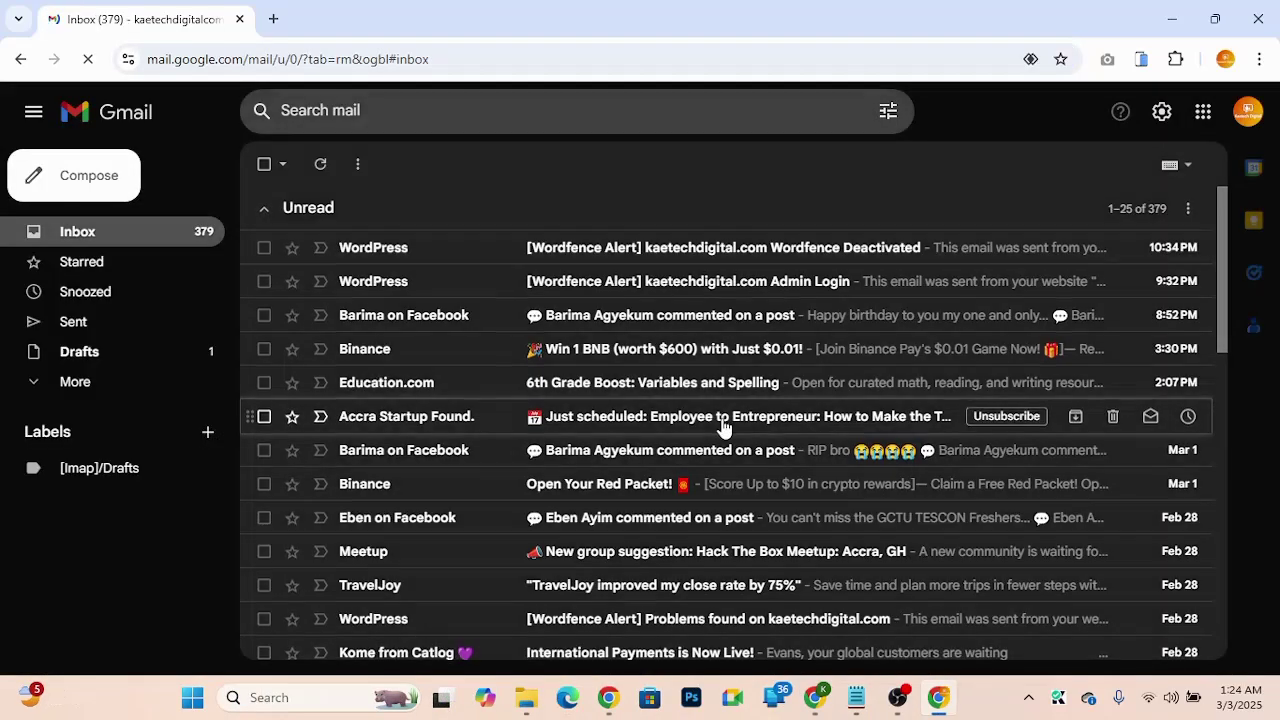
pyautogui.scroll(-5, 724, 426)
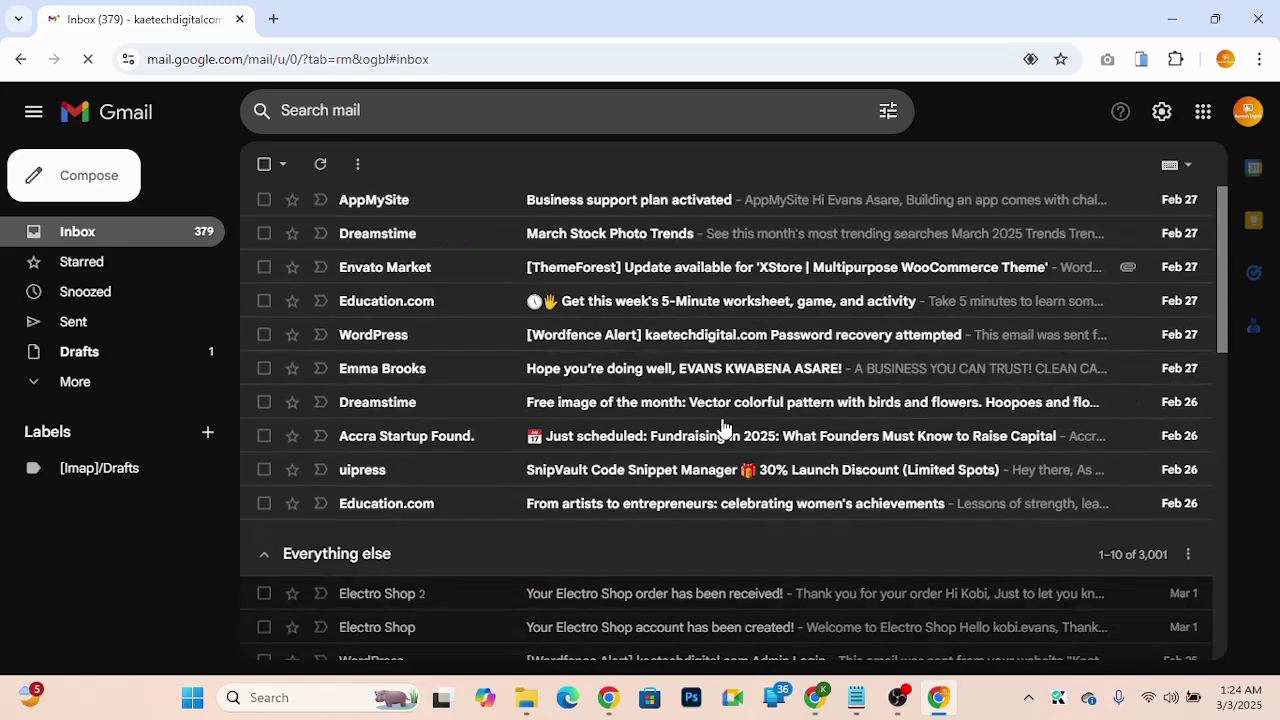
pyautogui.scroll(-3, 724, 426)
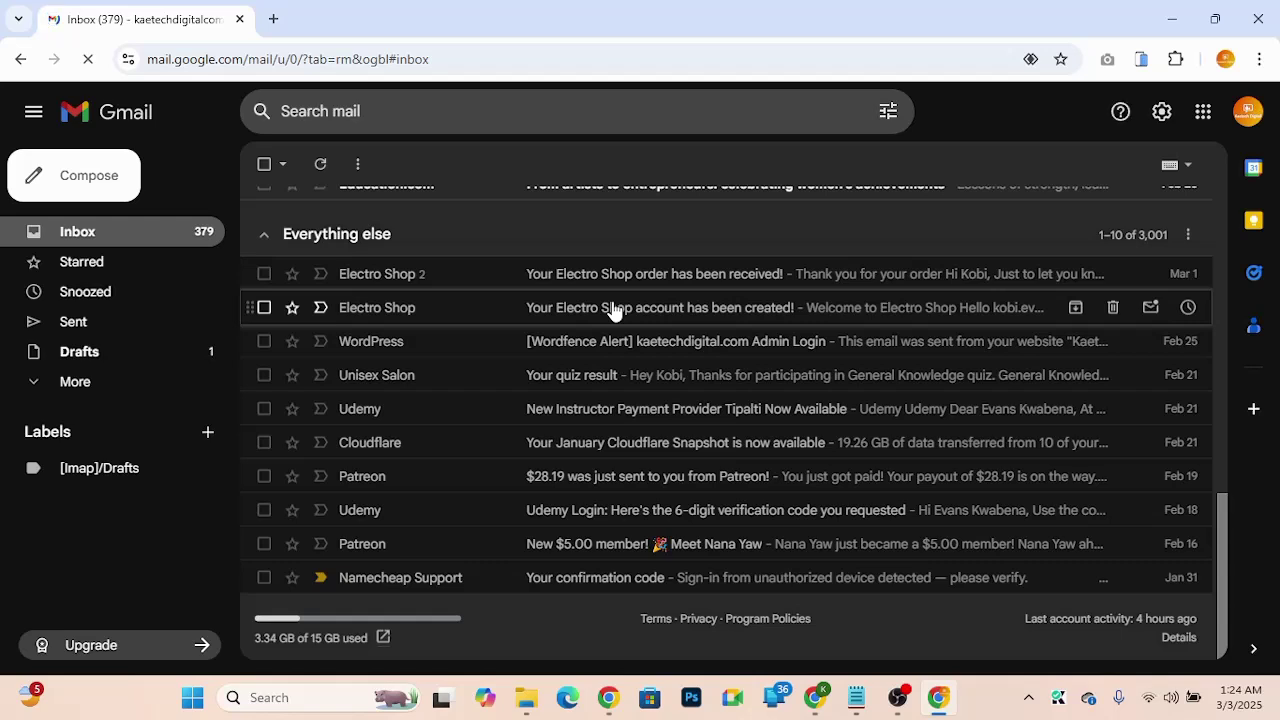
pyautogui.click(610, 314)
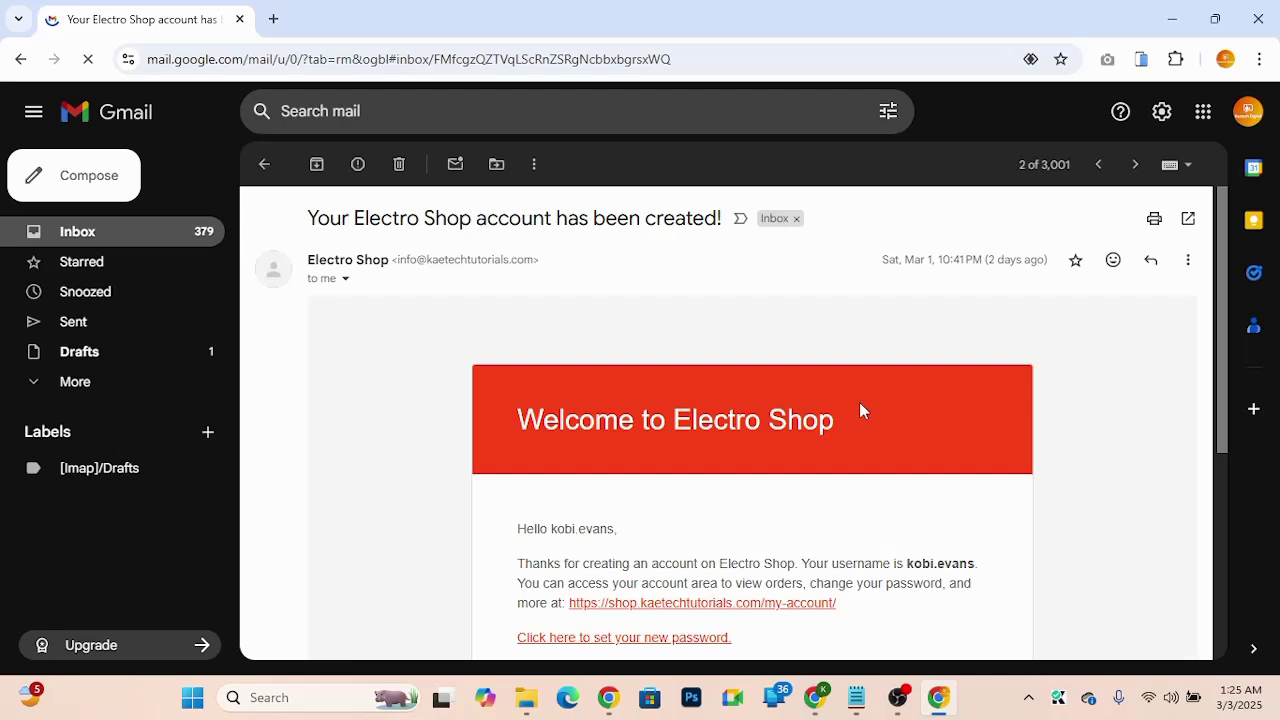
pyautogui.scroll(-2, 859, 402)
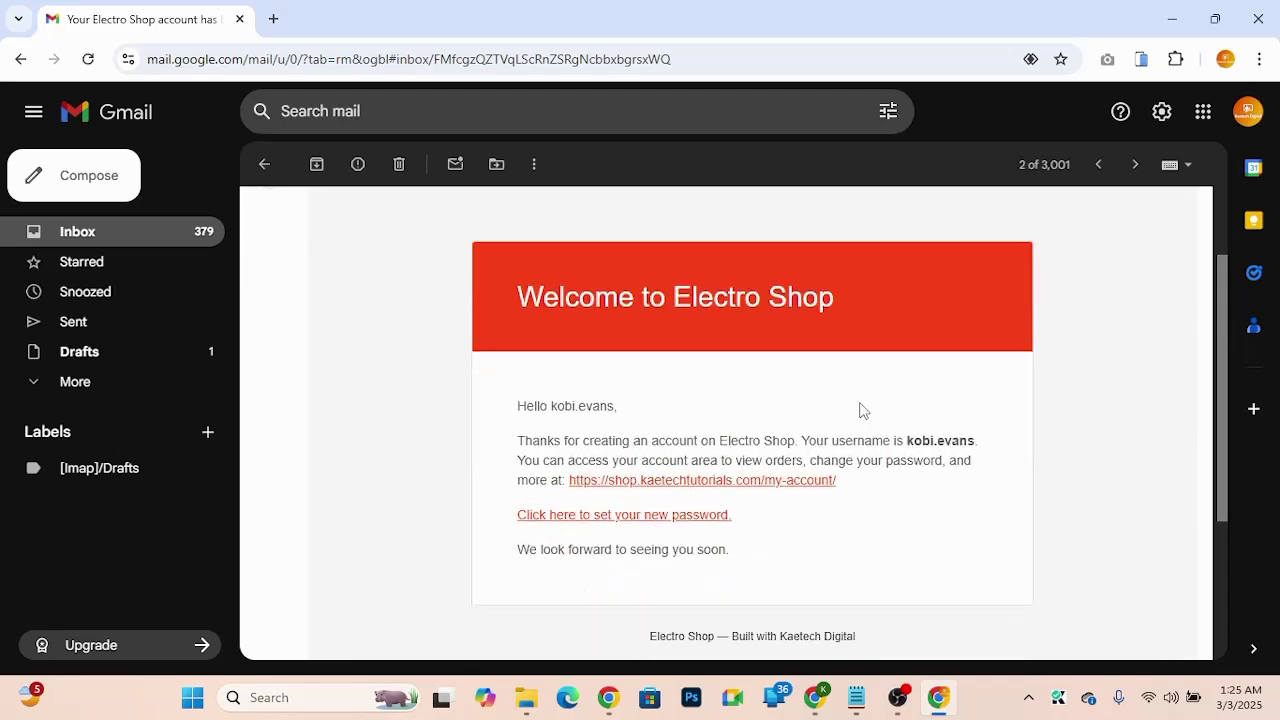
pyautogui.scroll(-1, 863, 410)
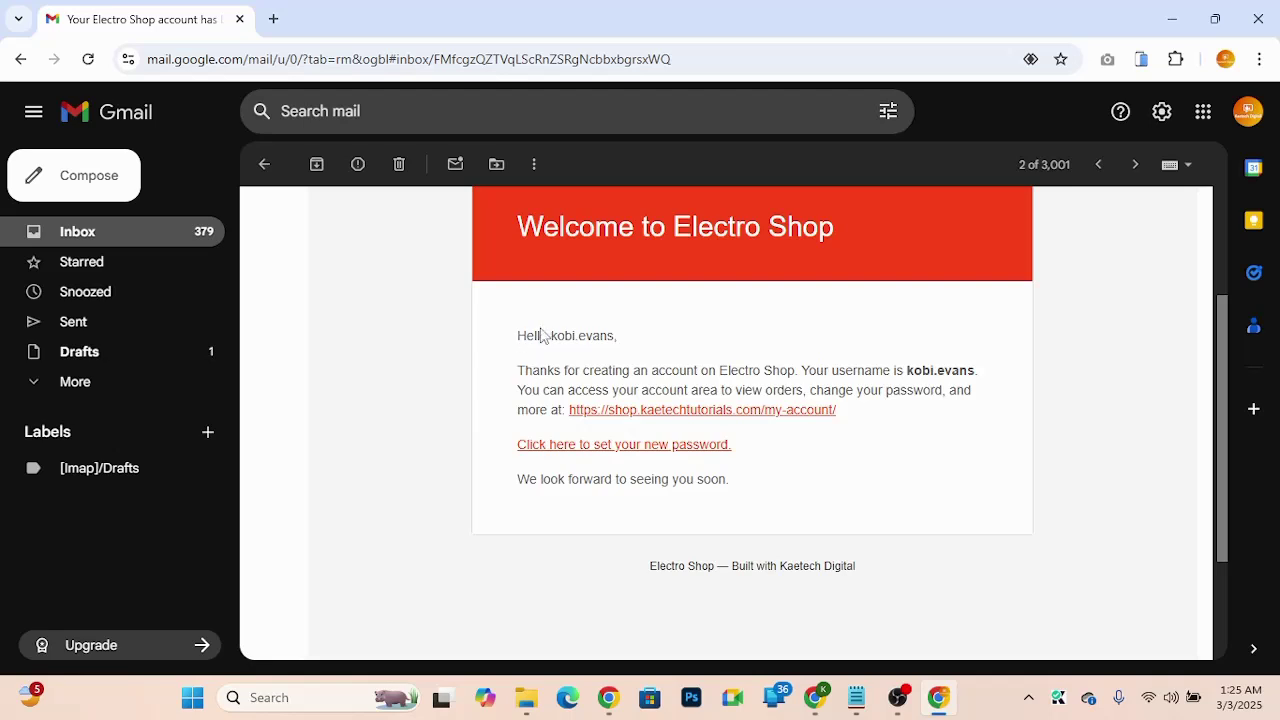
# Step: Return to the inbox and read the Electro Shop order-received email, including its order table, addresses and footer
pyautogui.click(135, 233)
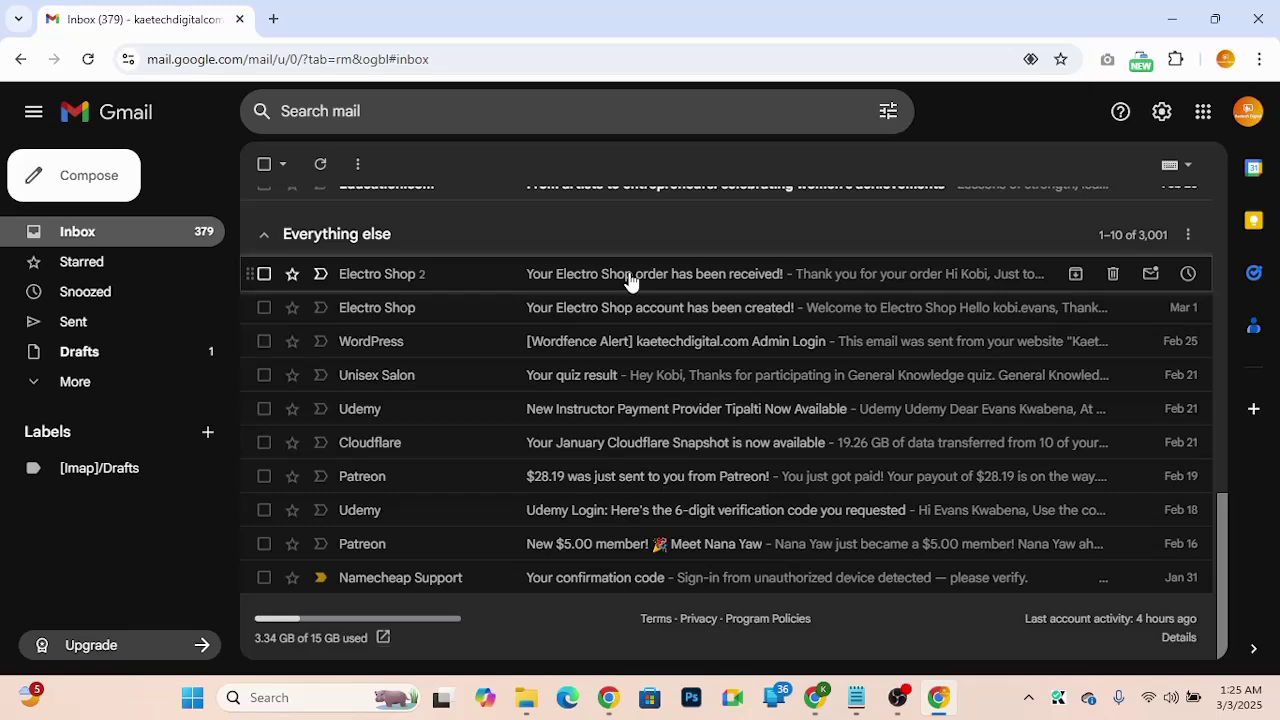
pyautogui.click(630, 283)
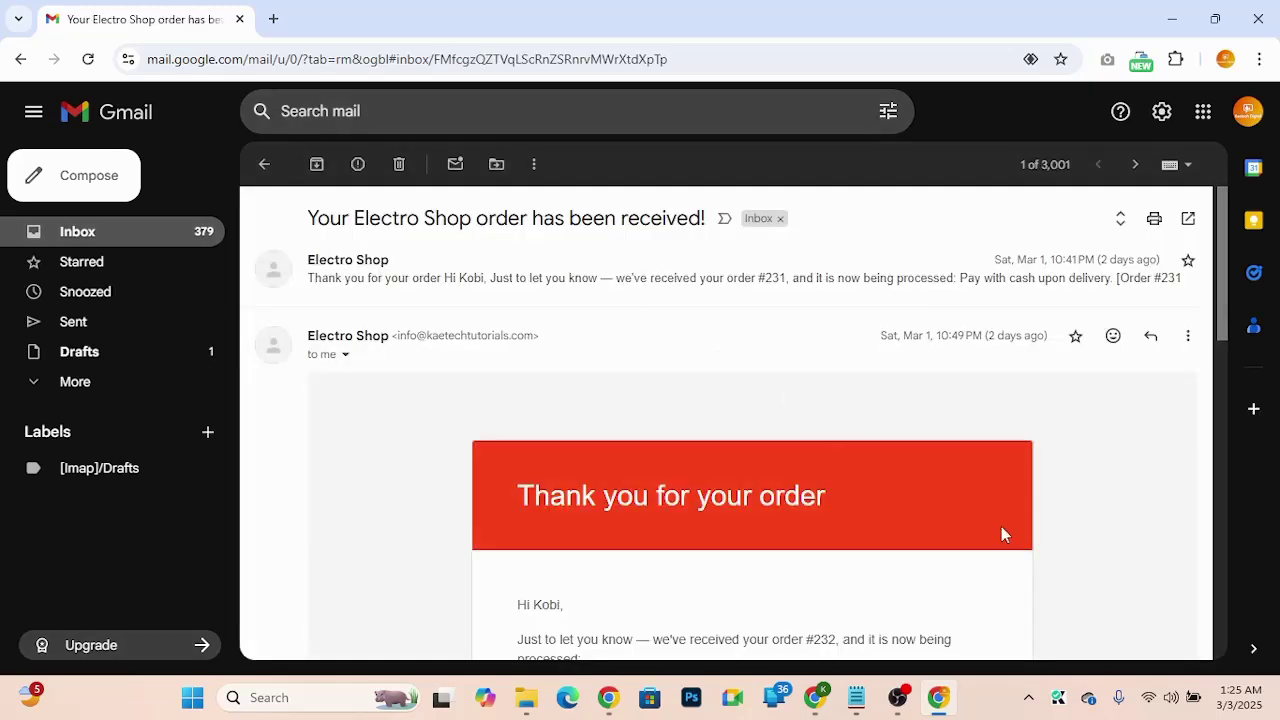
pyautogui.scroll(-4, 1002, 530)
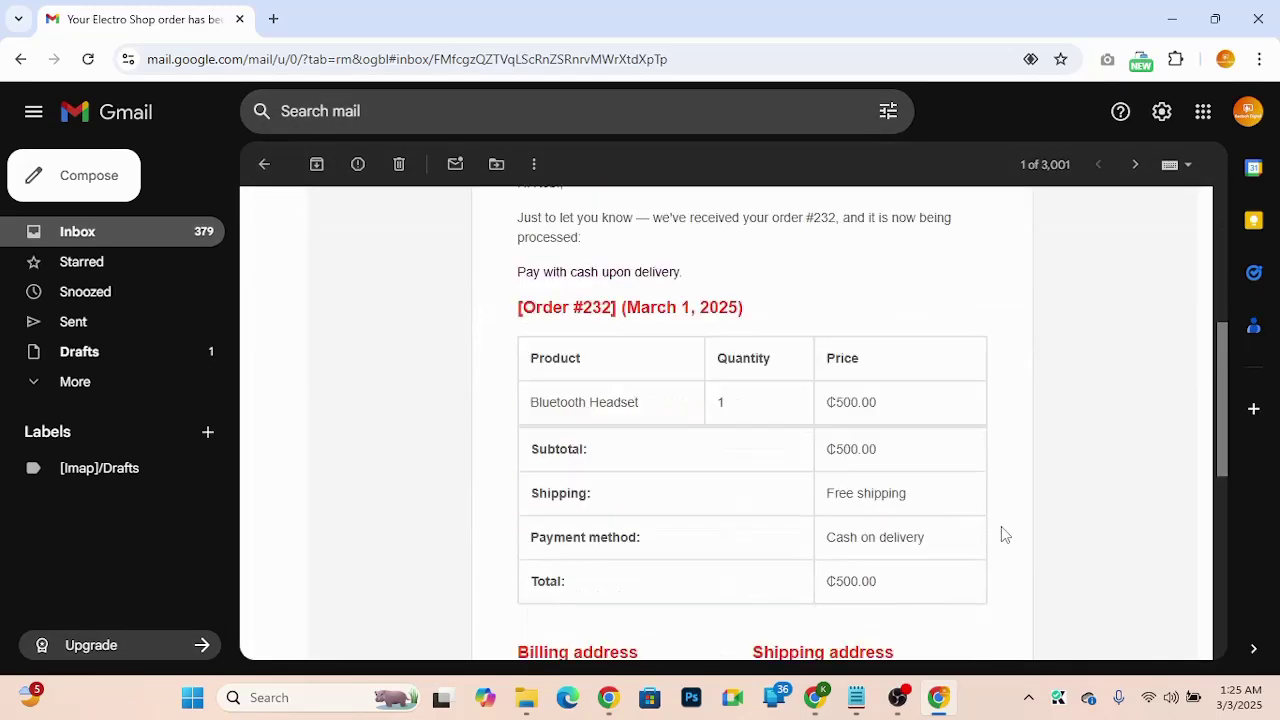
pyautogui.scroll(-4, 1004, 535)
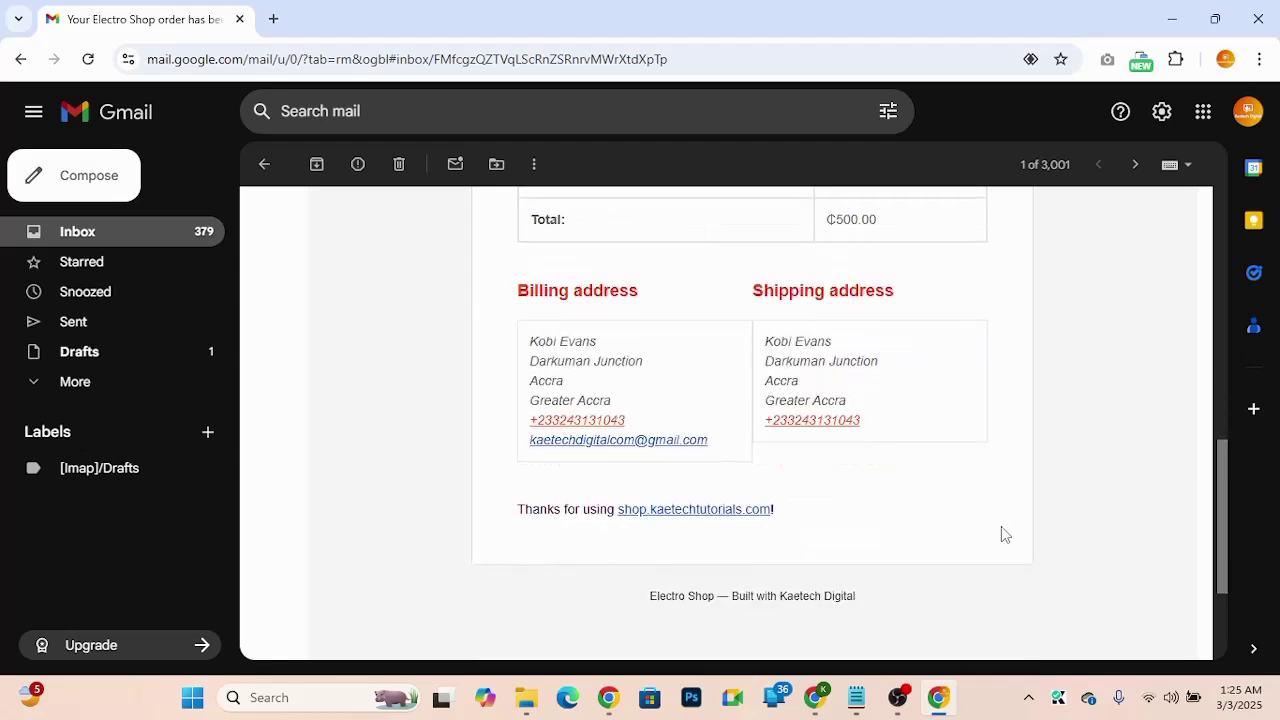
pyautogui.scroll(6, 1004, 535)
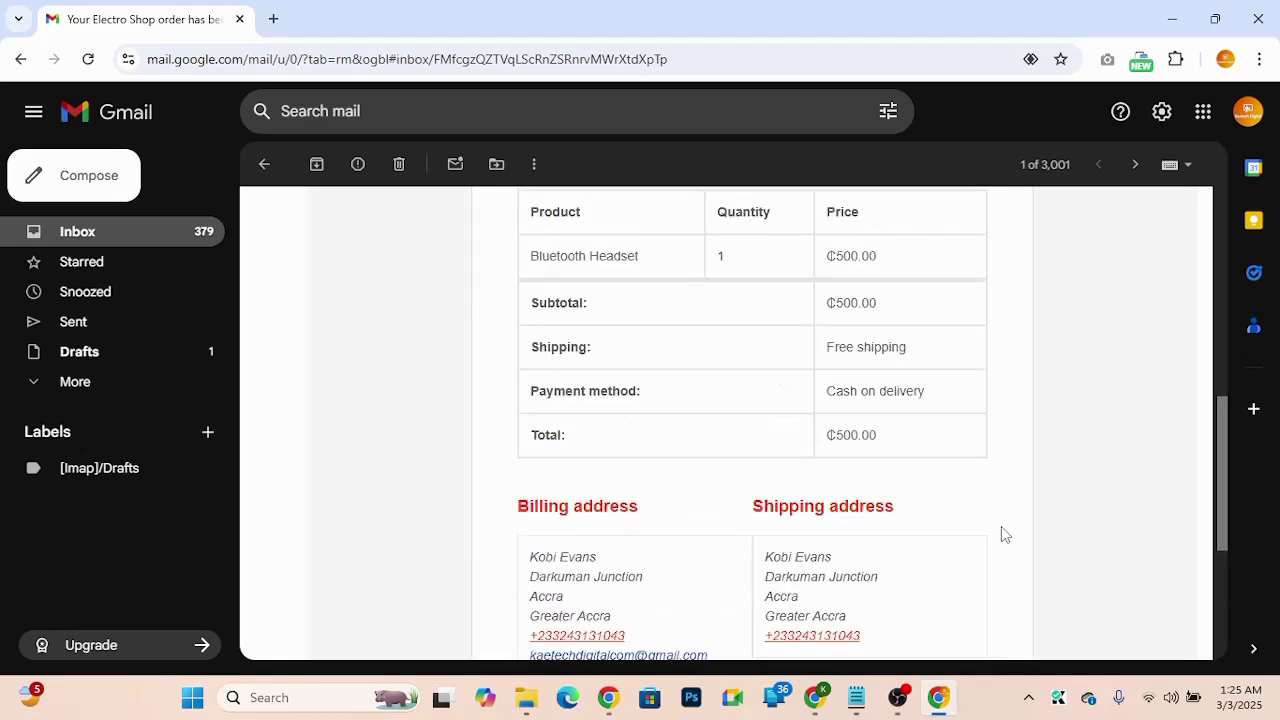
pyautogui.scroll(2, 1004, 534)
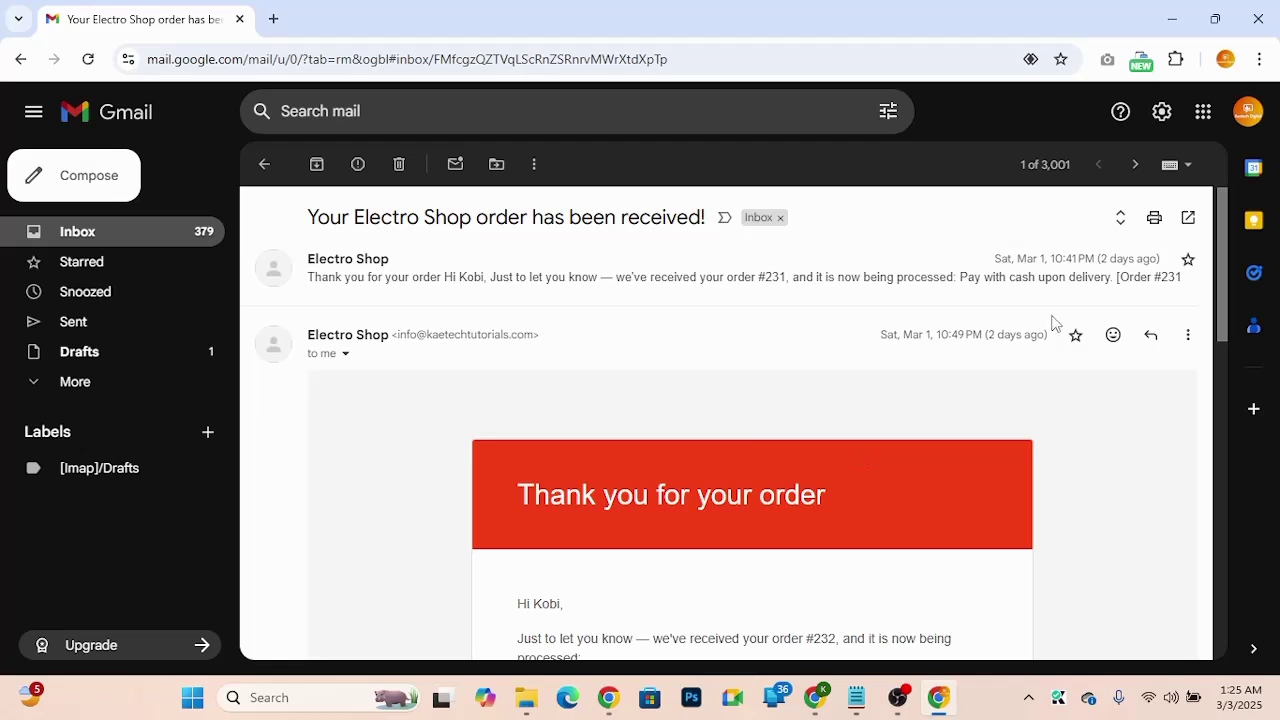
pyautogui.scroll(-3, 874, 429)
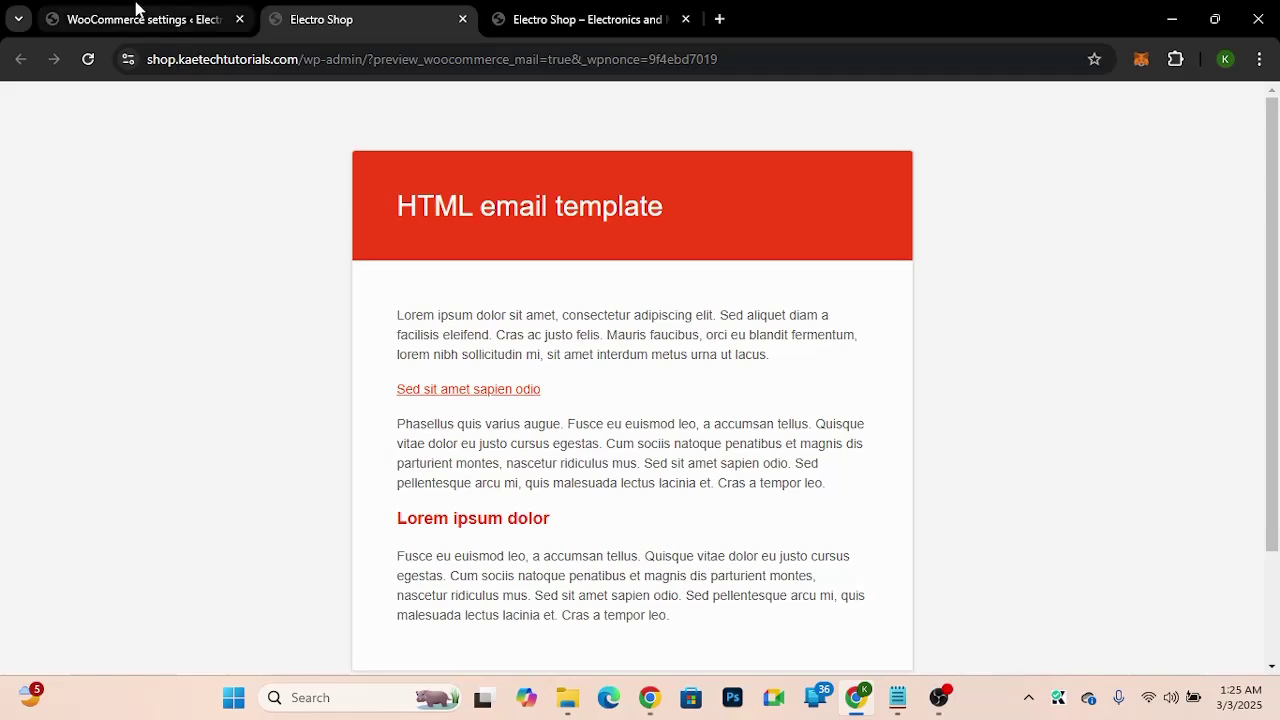
# Step: Return to the WooCommerce settings tab and go through the installed plugins list to the Add Plugins page
pyautogui.click(137, 9)
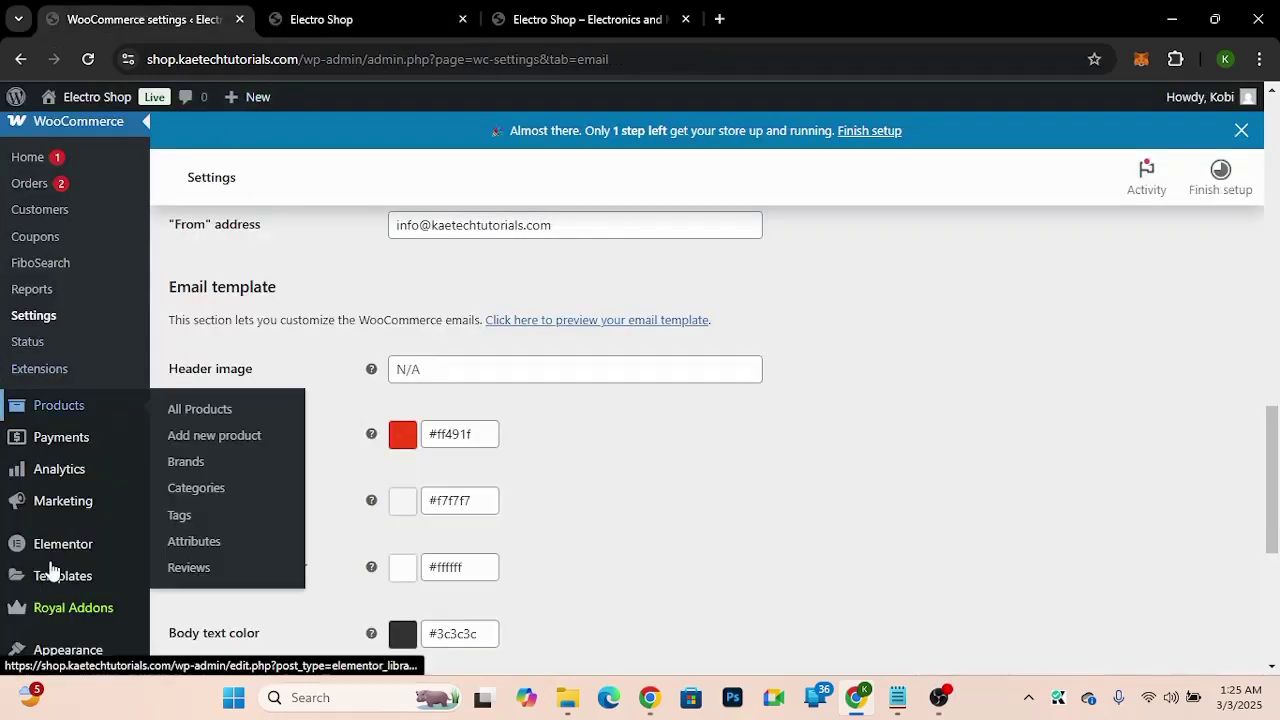
pyautogui.scroll(-3, 50, 567)
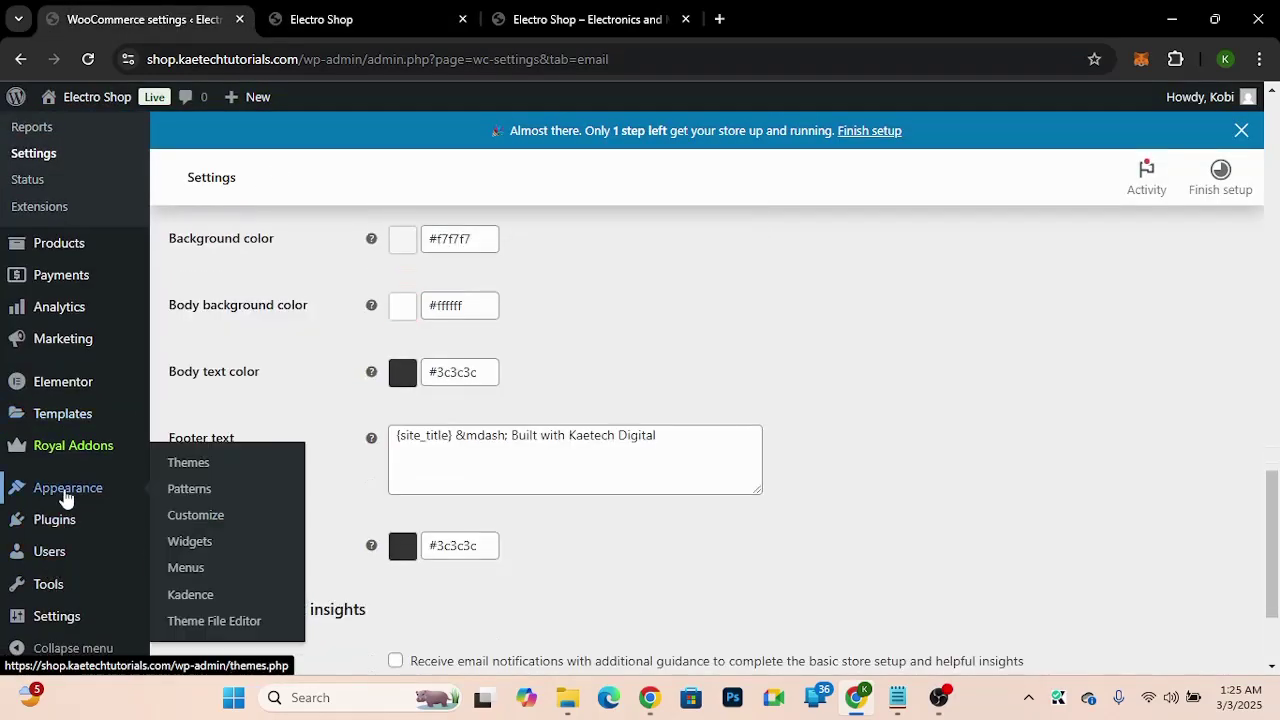
pyautogui.moveTo(55, 525)
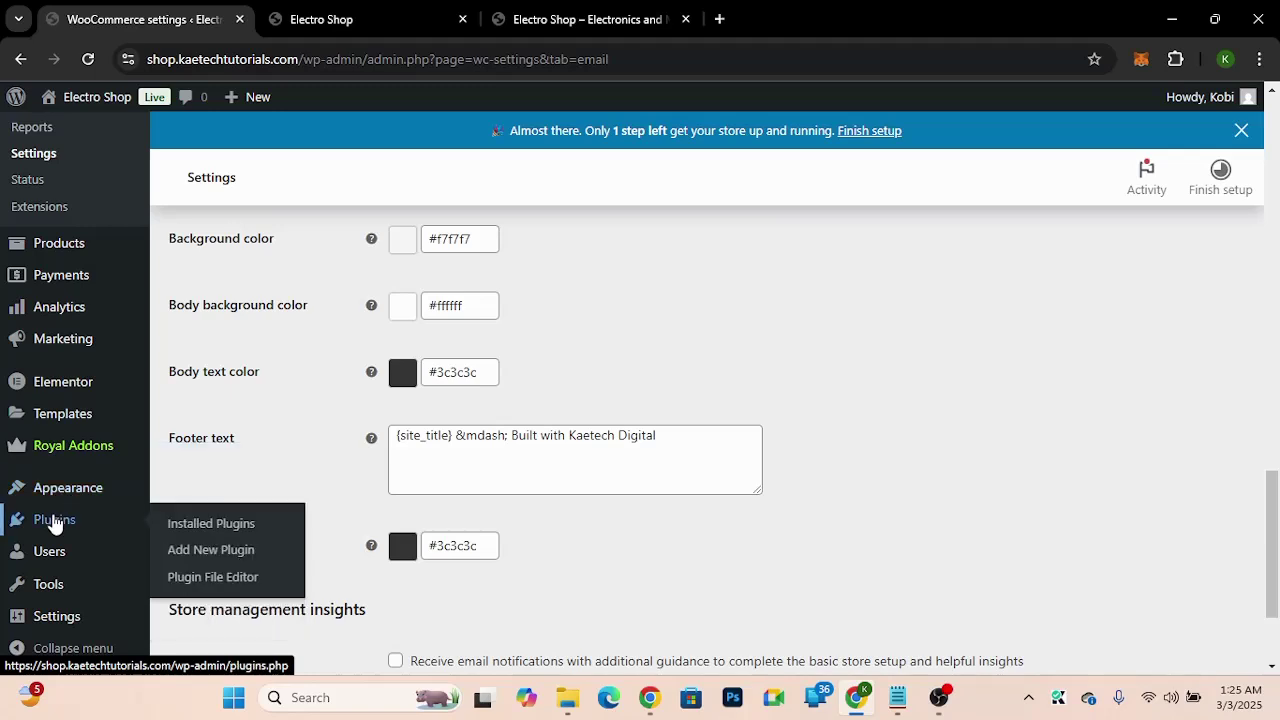
pyautogui.click(196, 524)
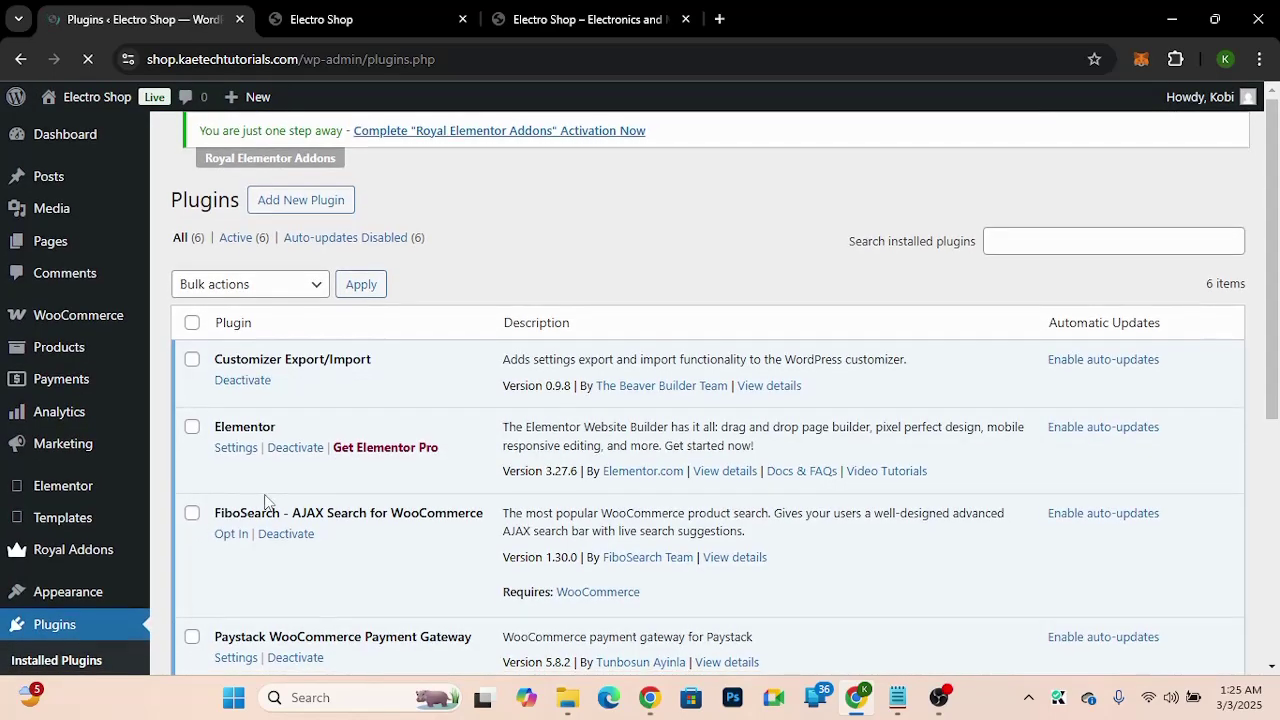
pyautogui.scroll(-2, 265, 500)
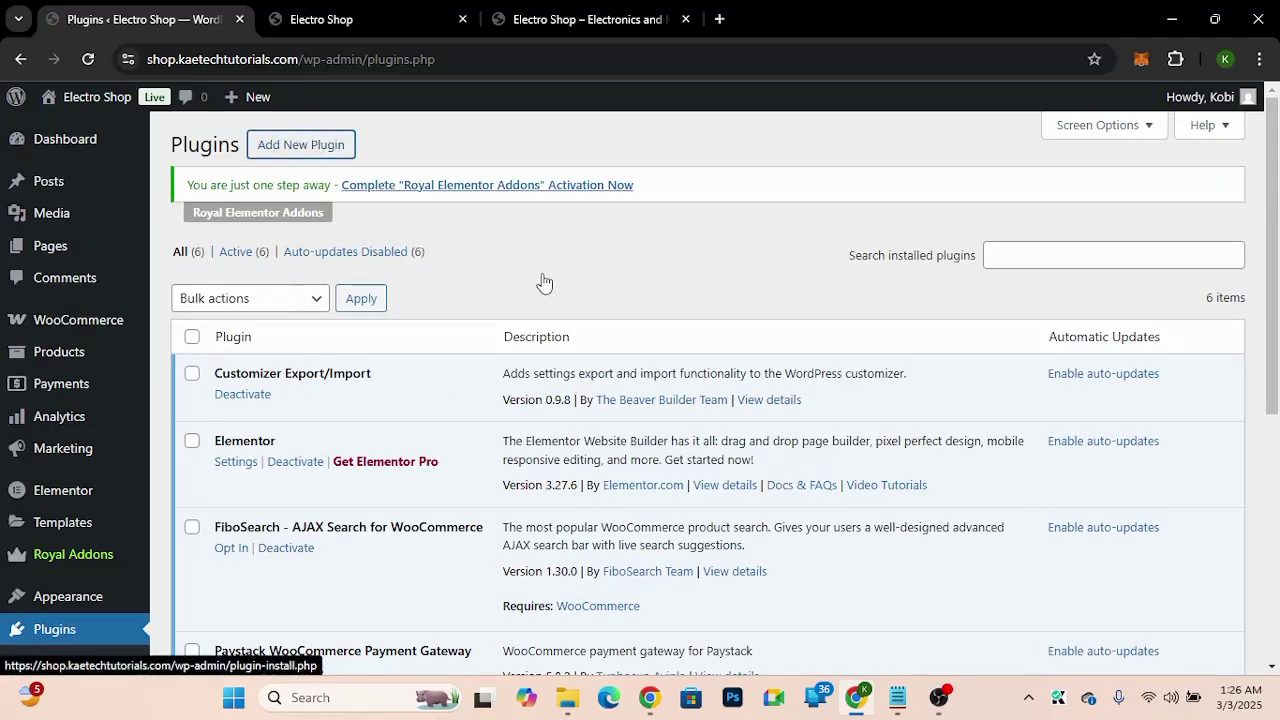
pyautogui.click(542, 276)
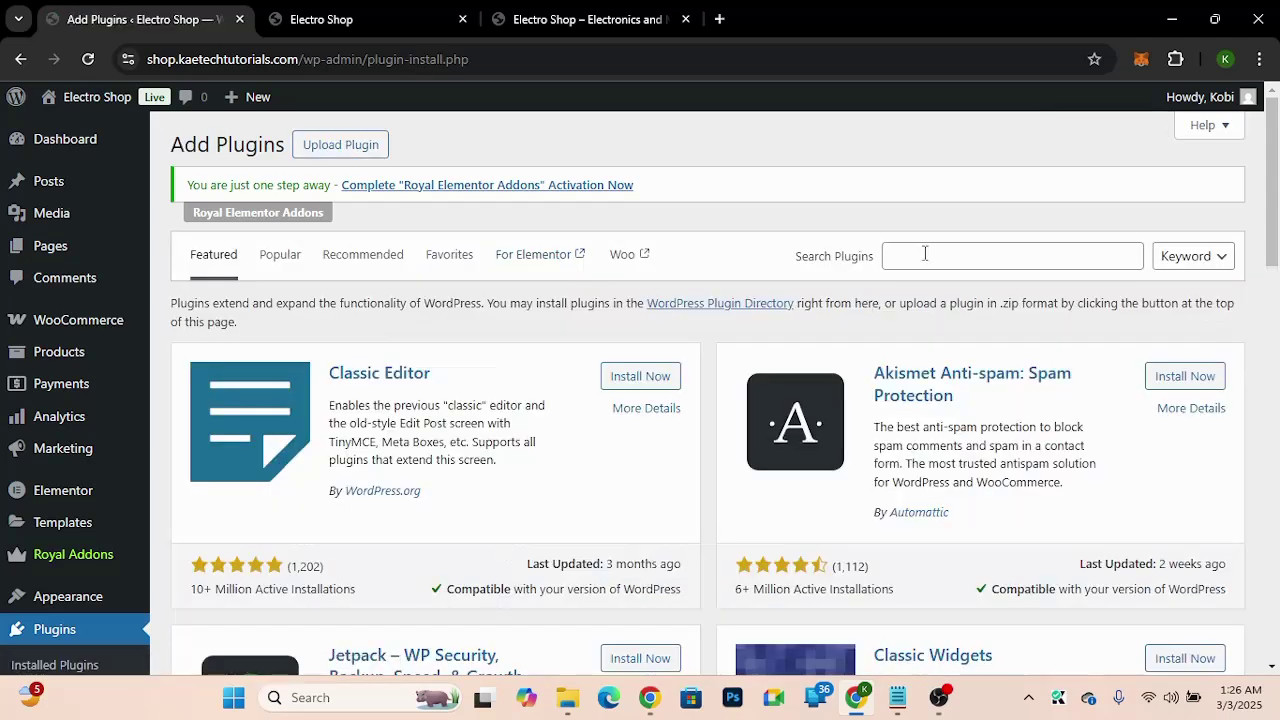
# Step: Search the plugin directory for "customizer"
pyautogui.click(926, 253)
pyautogui.write('cu')
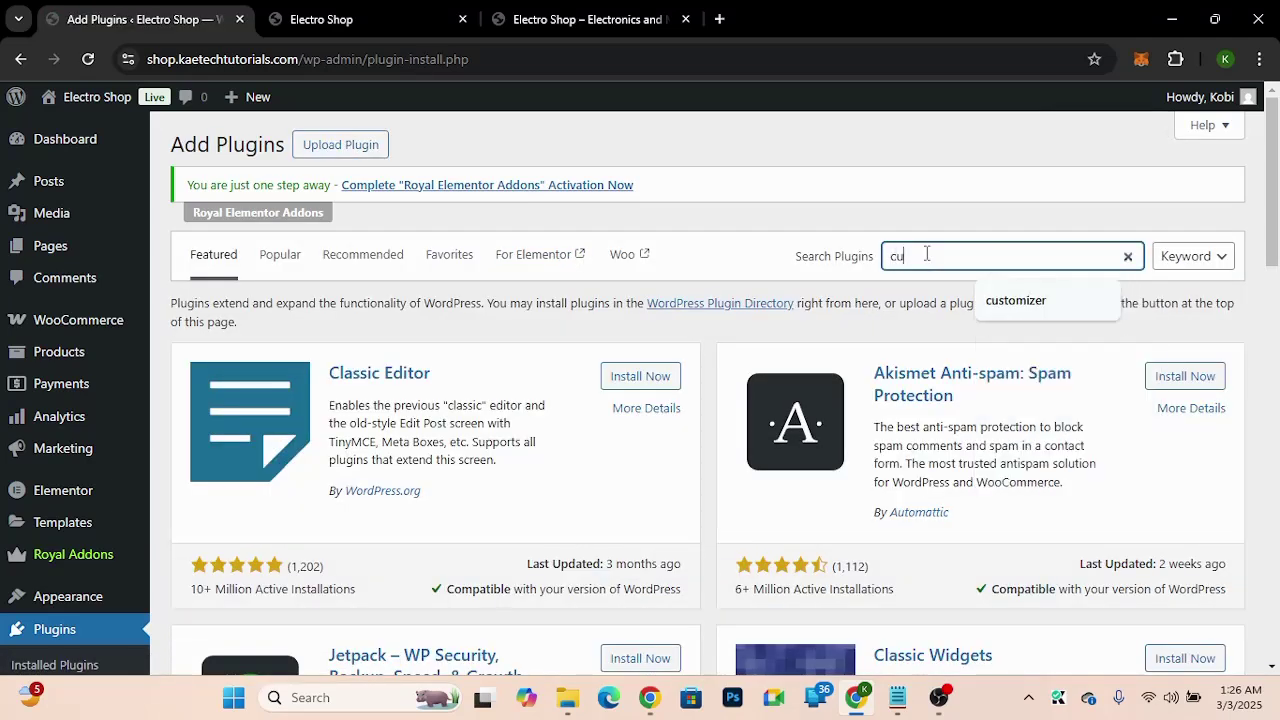
pyautogui.write('stomizer')
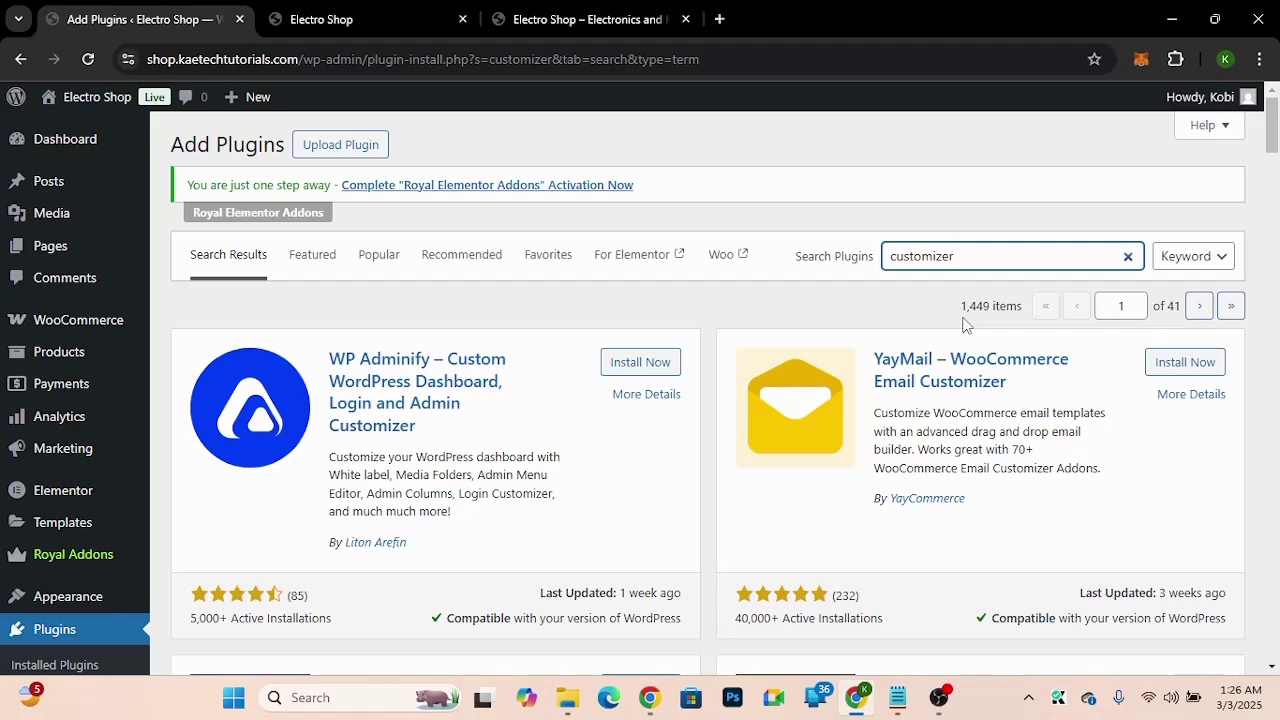
# Step: Look through the search results, then install and activate the YayMail – WooCommerce Email Customizer plugin
pyautogui.scroll(-4, 929, 506)
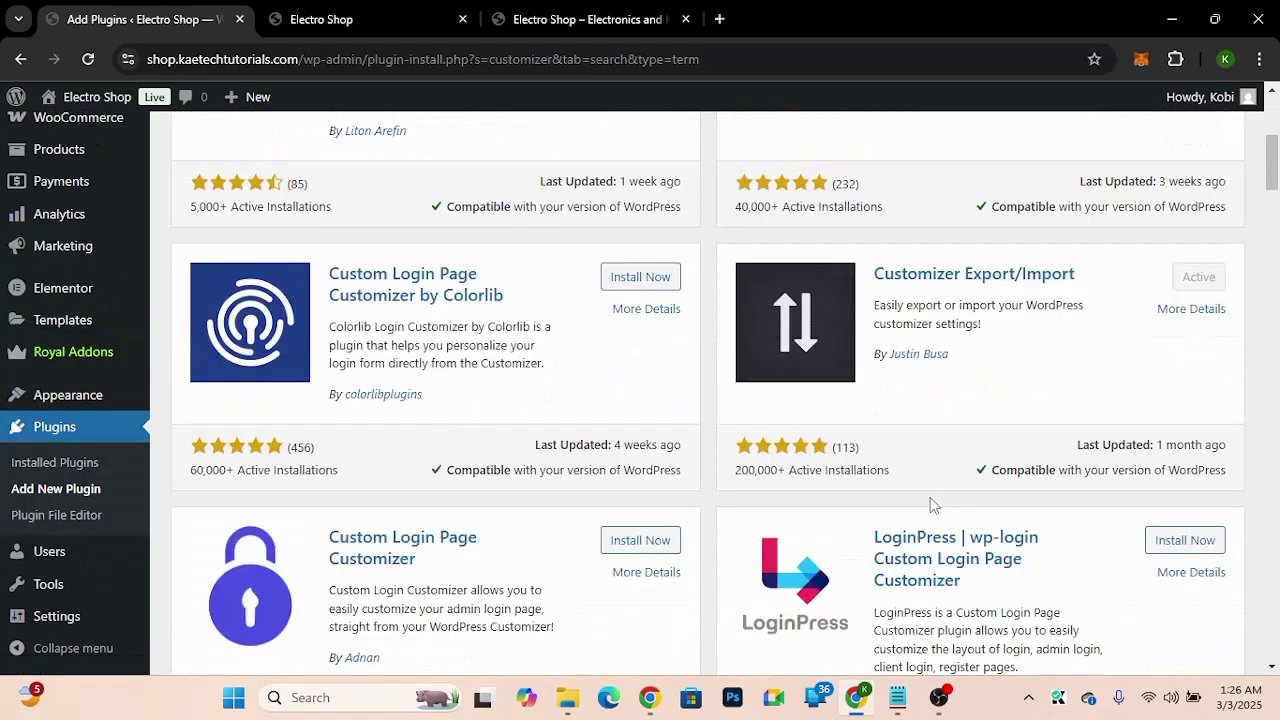
pyautogui.scroll(-5, 929, 506)
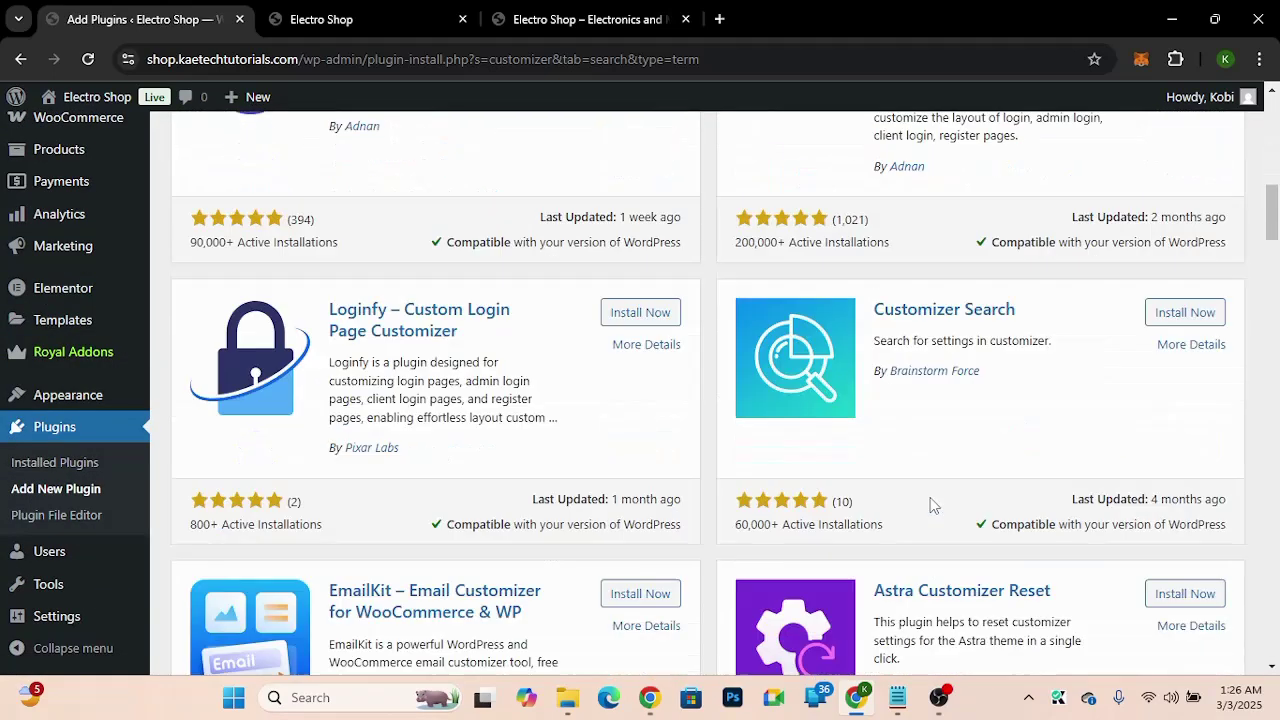
pyautogui.scroll(10, 935, 495)
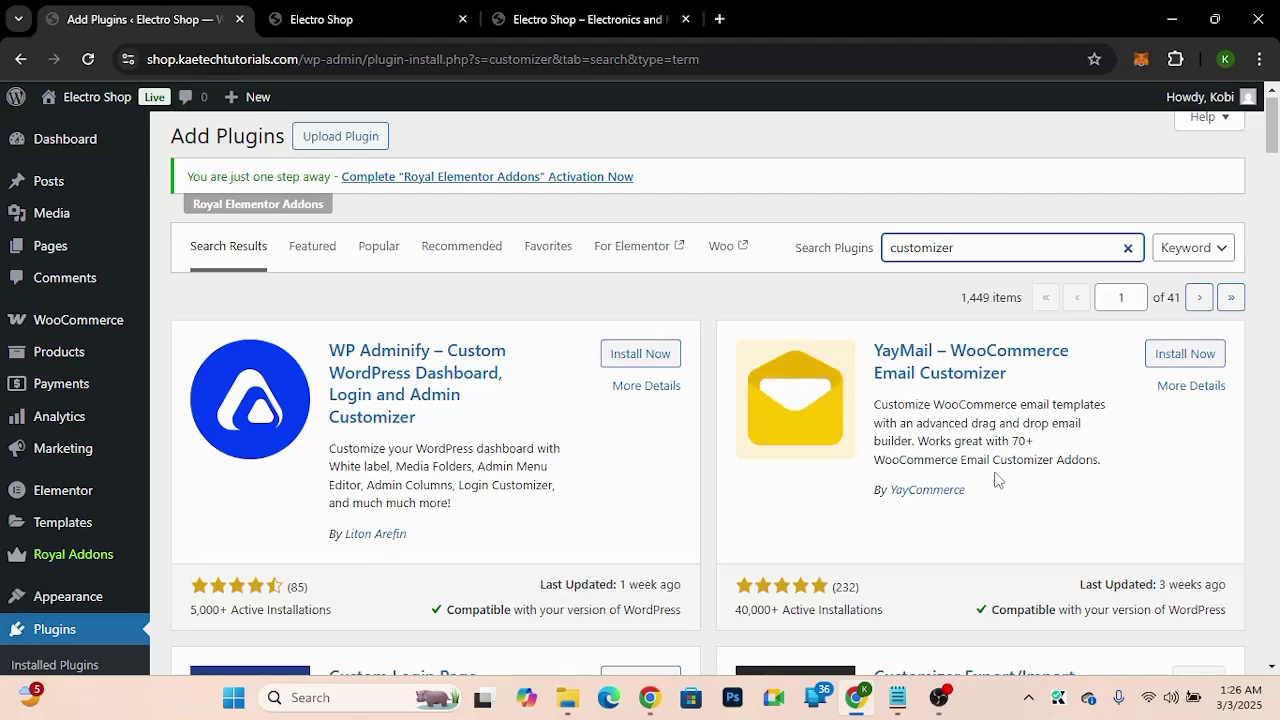
pyautogui.click(1204, 367)
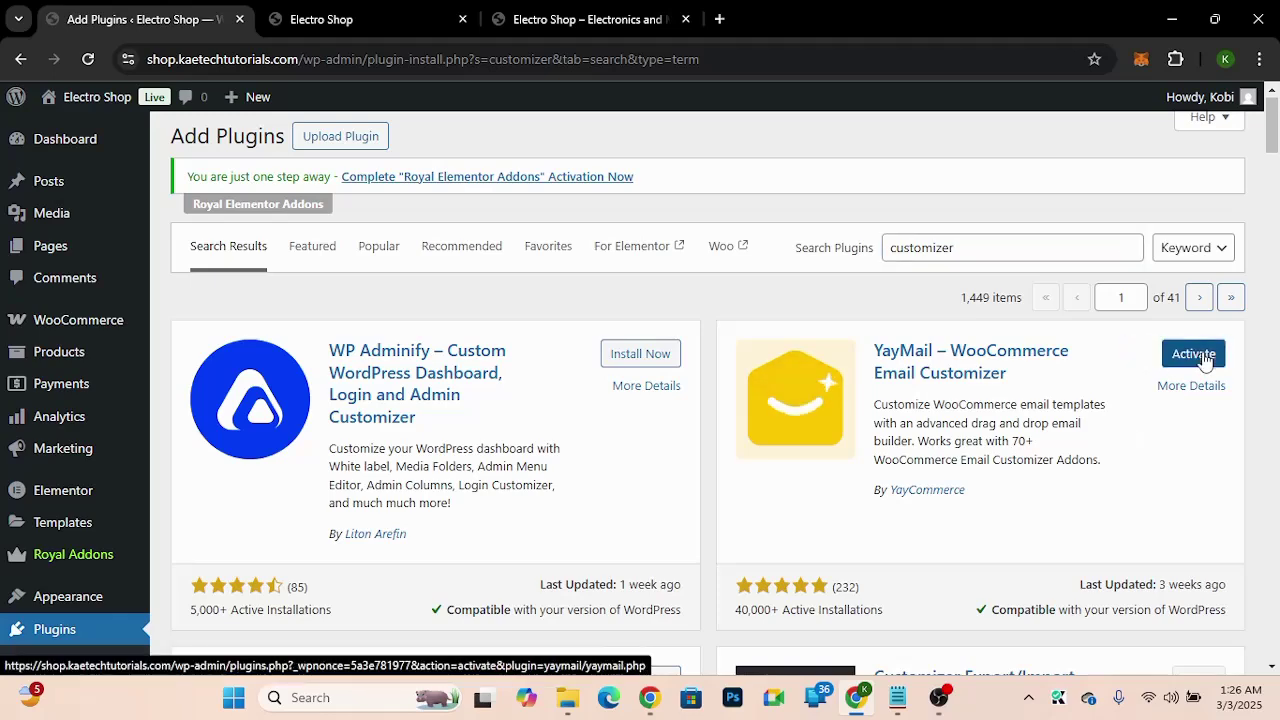
pyautogui.click(1204, 358)
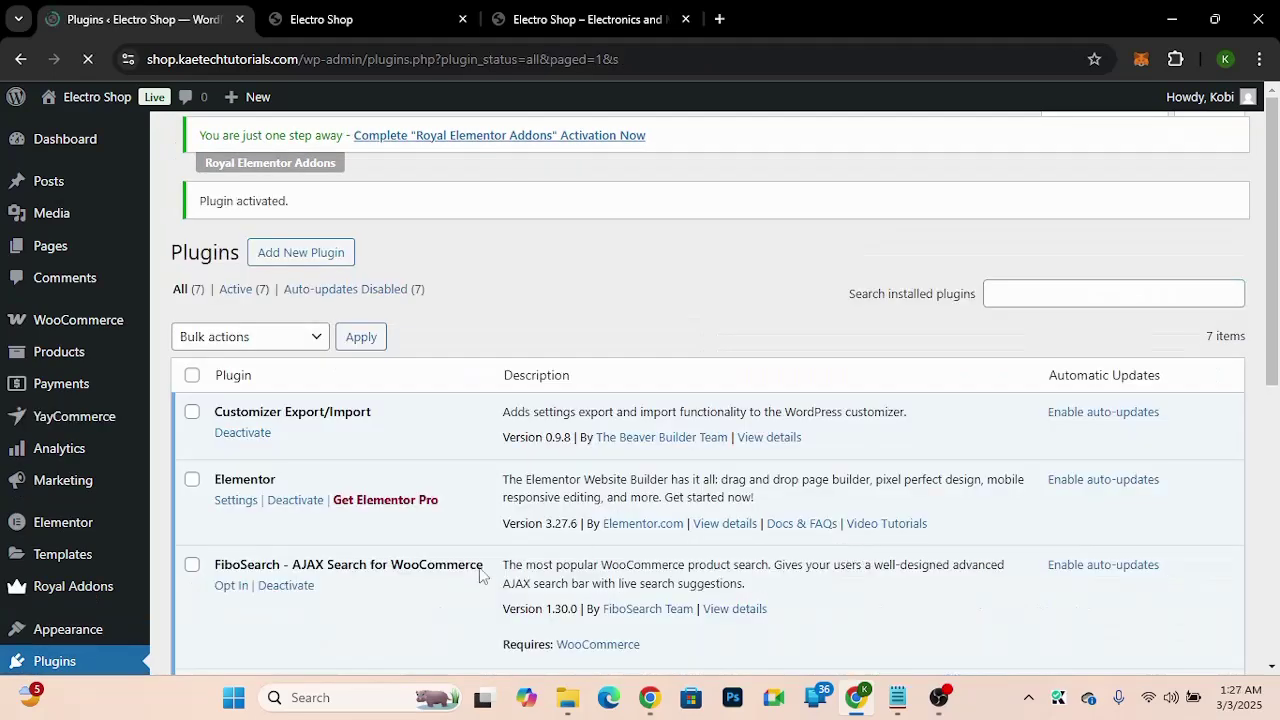
# Step: Find YayMail - WooCommerce Email Customizer among the installed plugins and start customizing with it
pyautogui.scroll(-3, 408, 487)
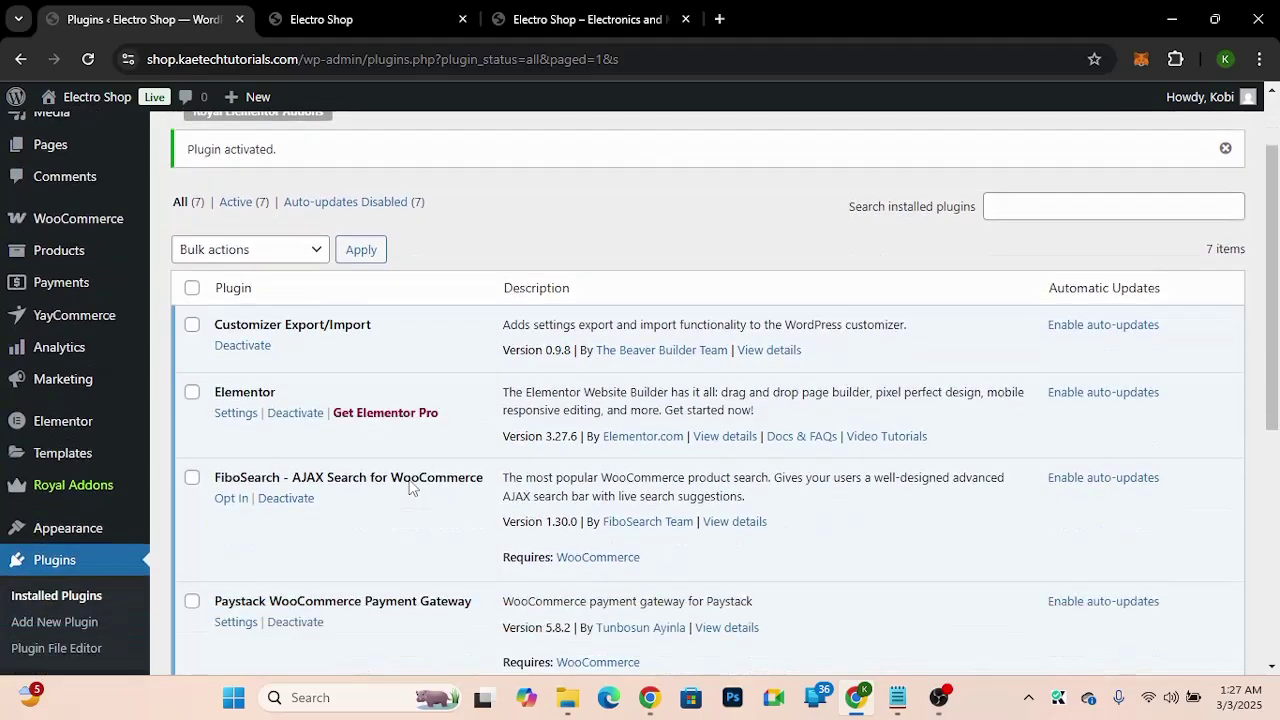
pyautogui.scroll(-2, 408, 487)
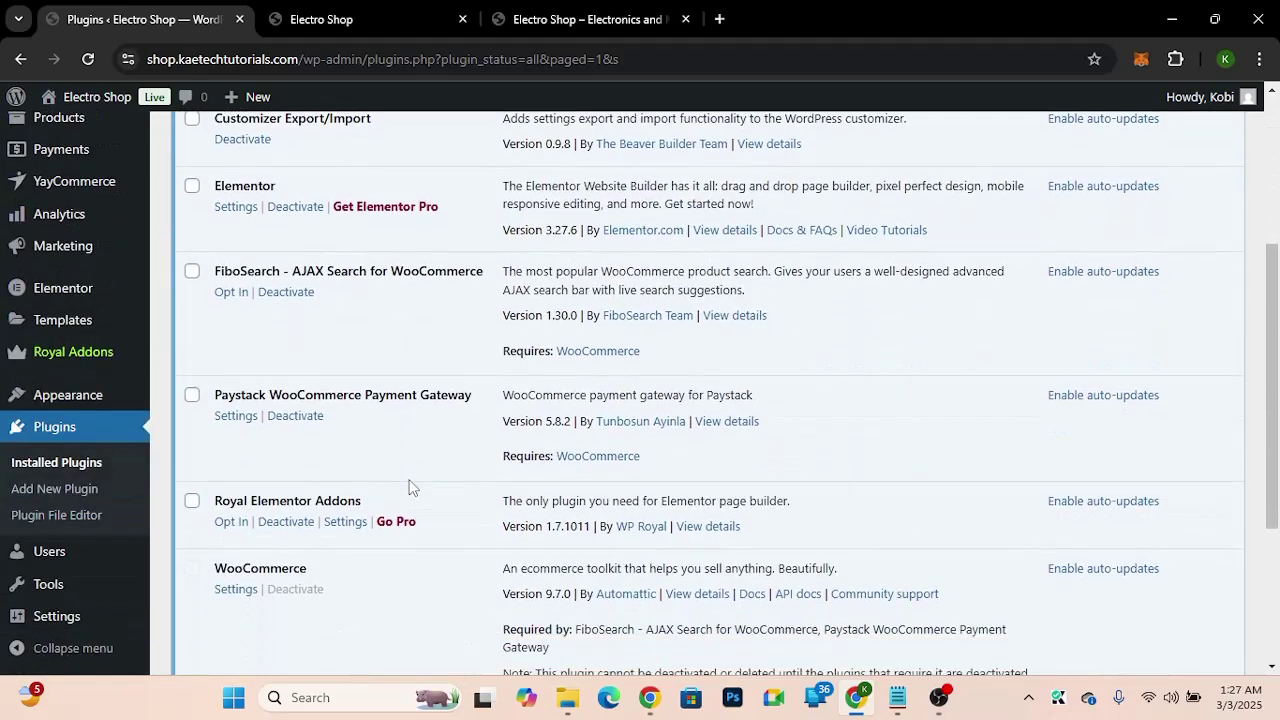
pyautogui.scroll(-3, 408, 487)
pyautogui.scroll(-1, 408, 487)
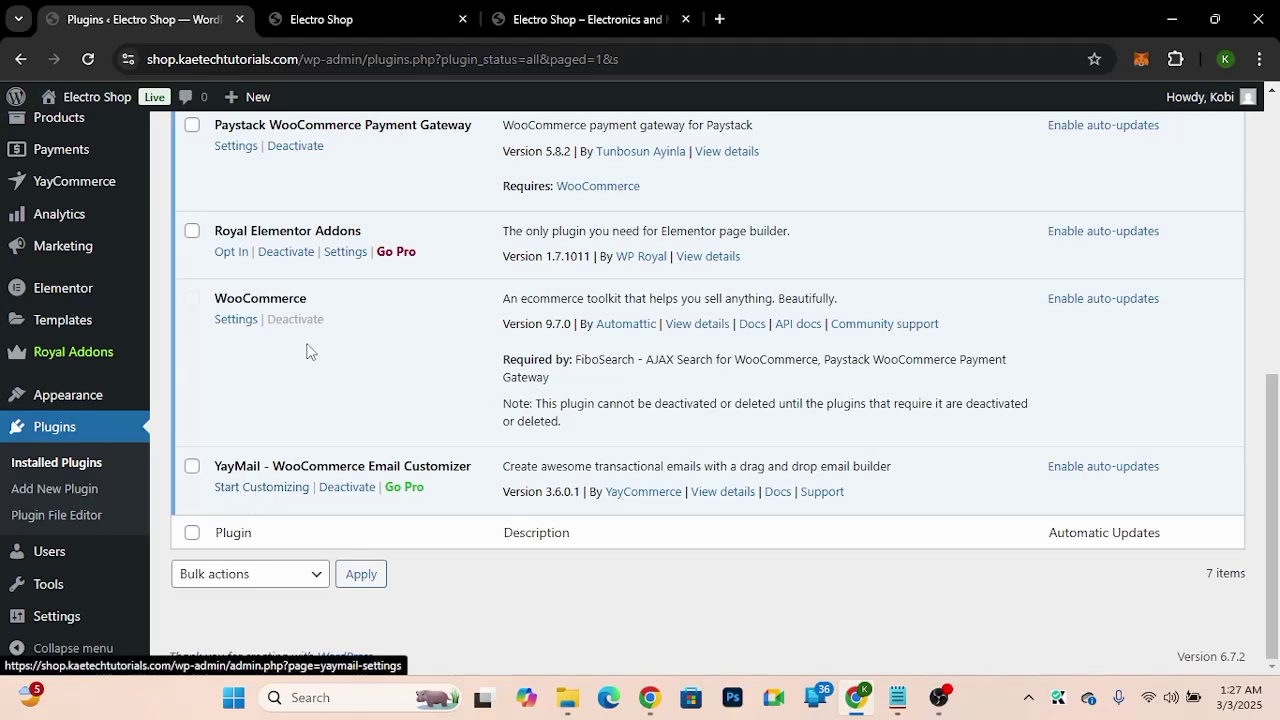
pyautogui.moveTo(52, 190)
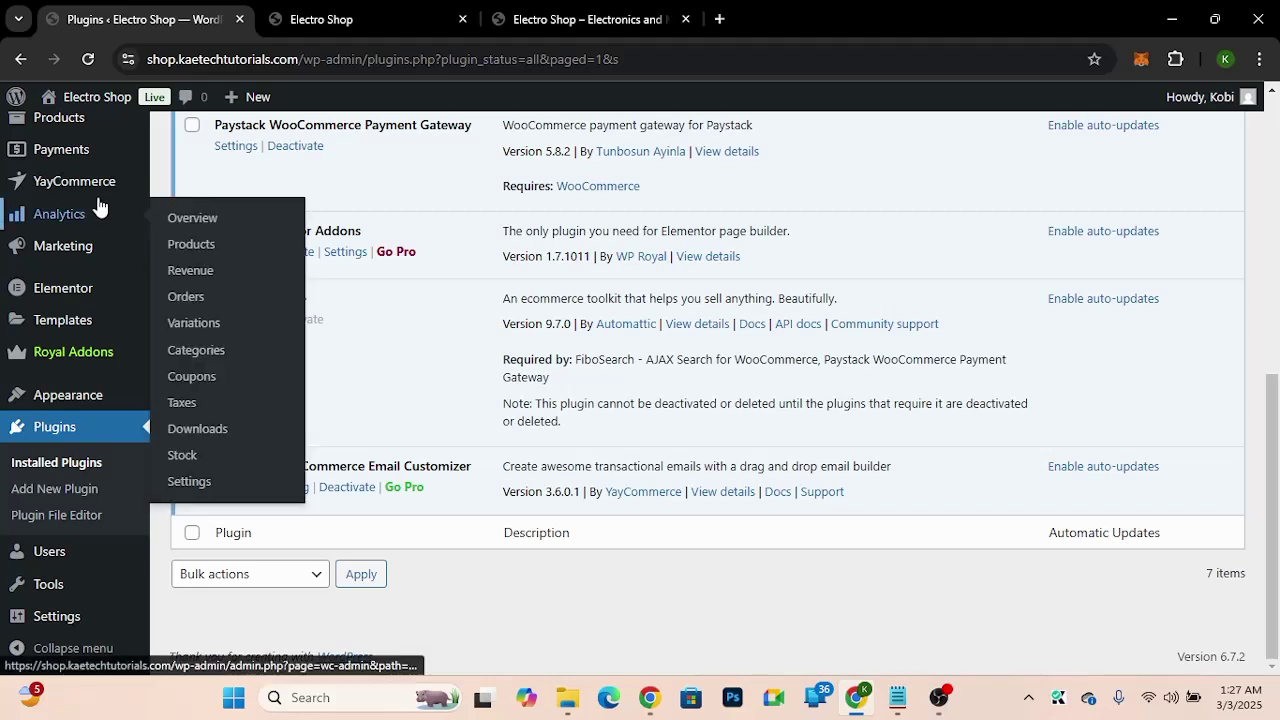
pyautogui.moveTo(108, 182)
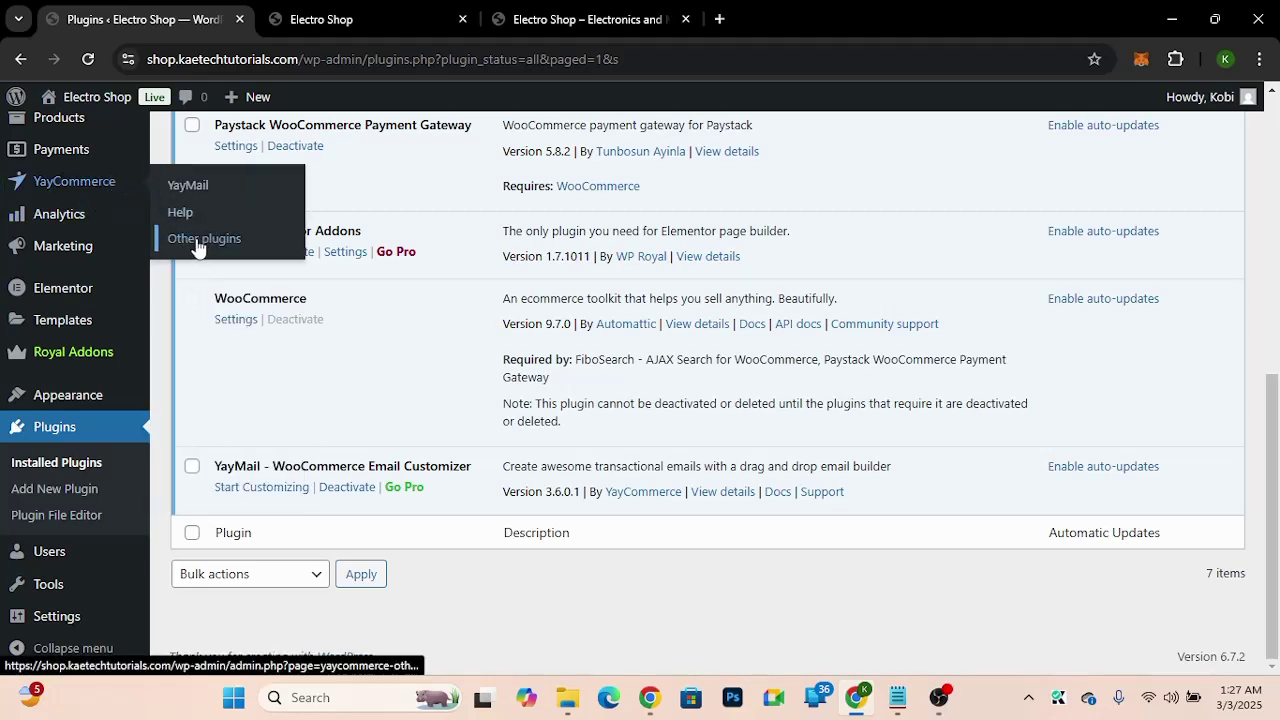
pyautogui.click(251, 490)
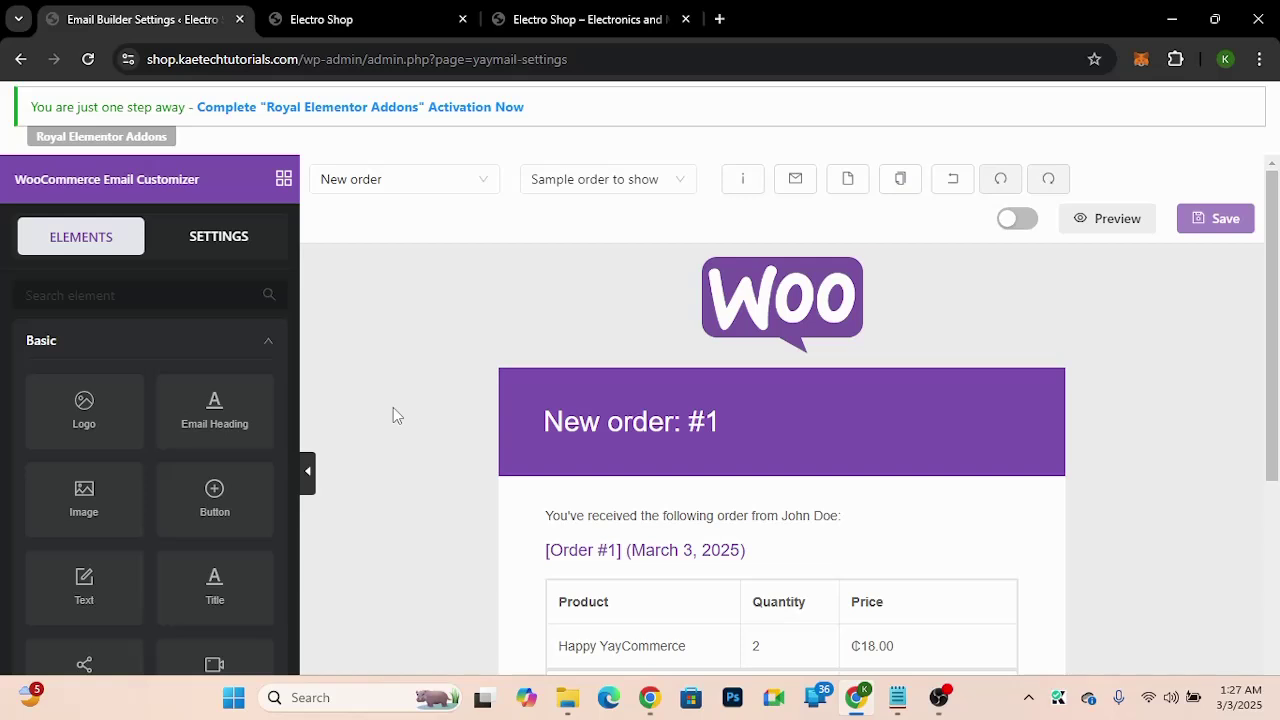
# Step: Examine the default New order email in the builder, from its logo and heading to the order table and addresses
pyautogui.scroll(-3, 654, 381)
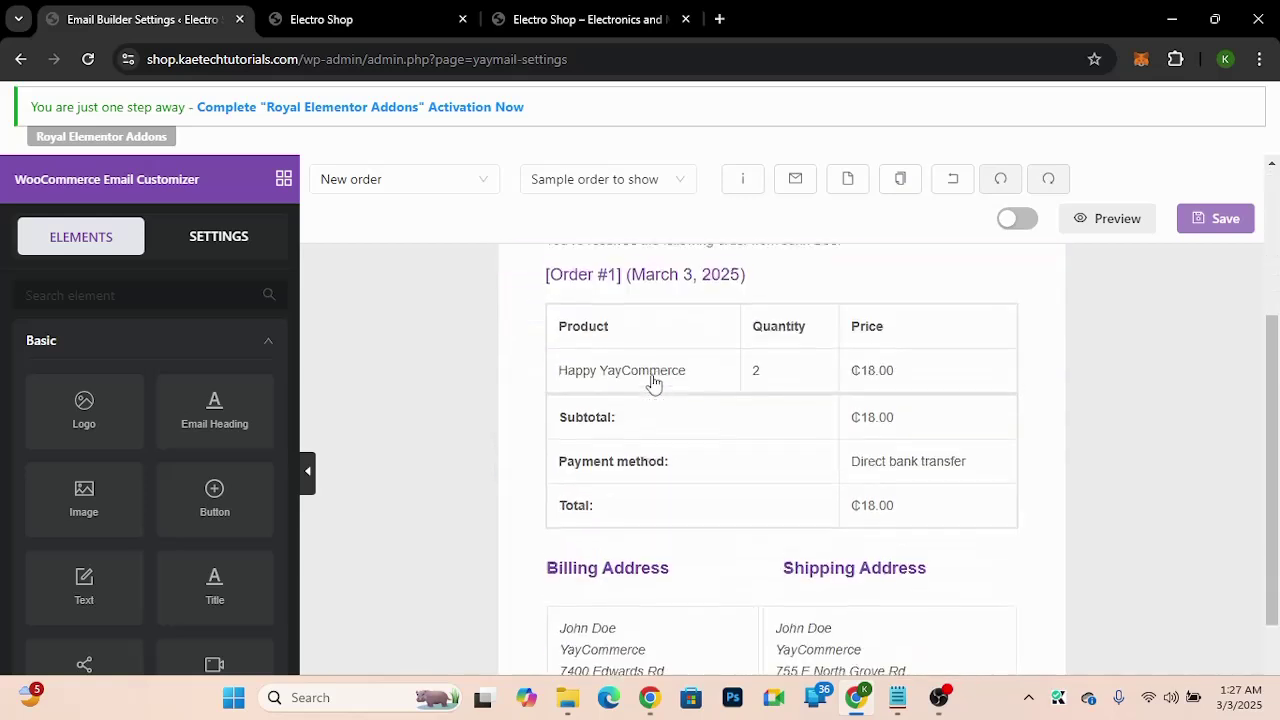
pyautogui.scroll(-2, 652, 380)
pyautogui.scroll(5, 651, 380)
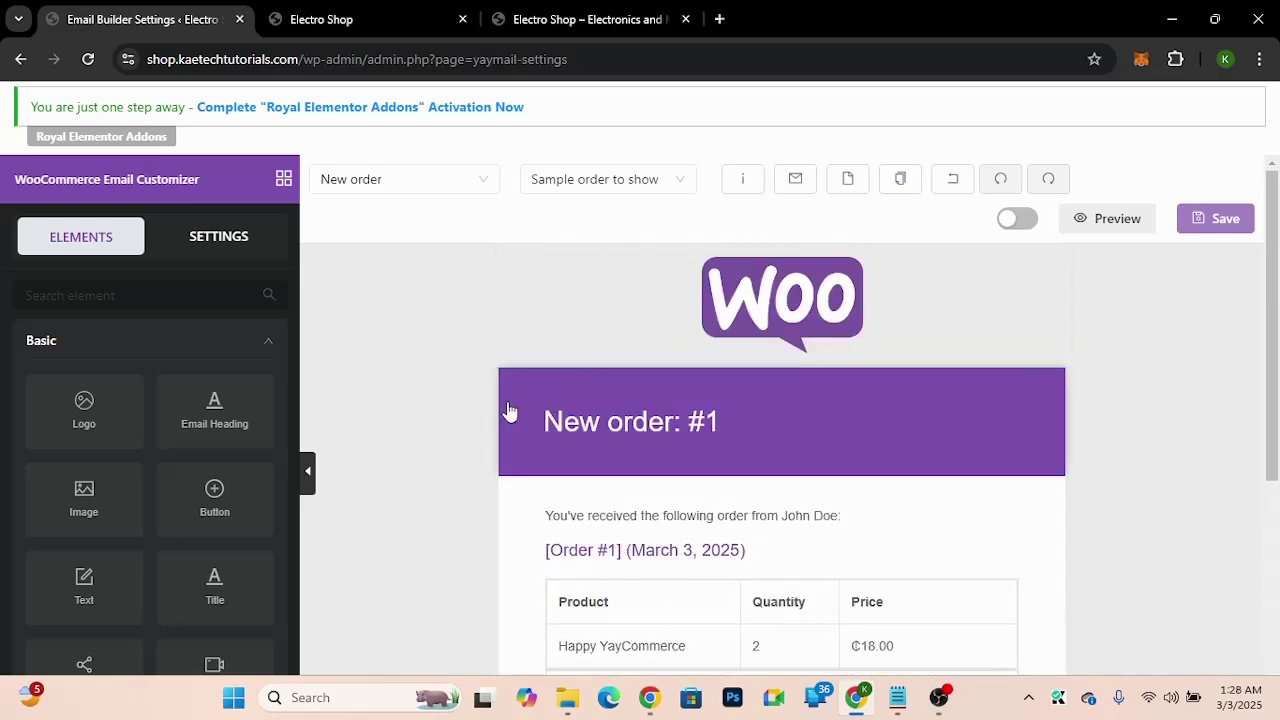
# Step: Show the first Failed order email template and examine its heading, order table and address sections
pyautogui.click(427, 188)
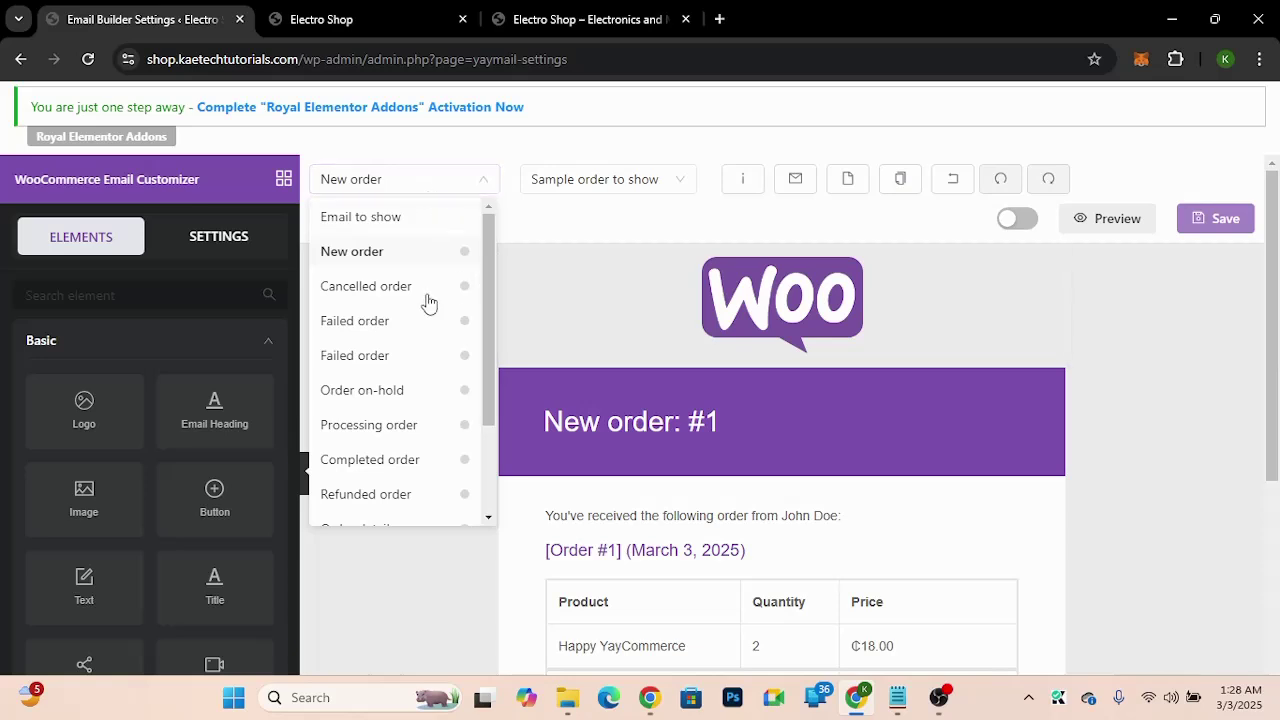
pyautogui.click(372, 322)
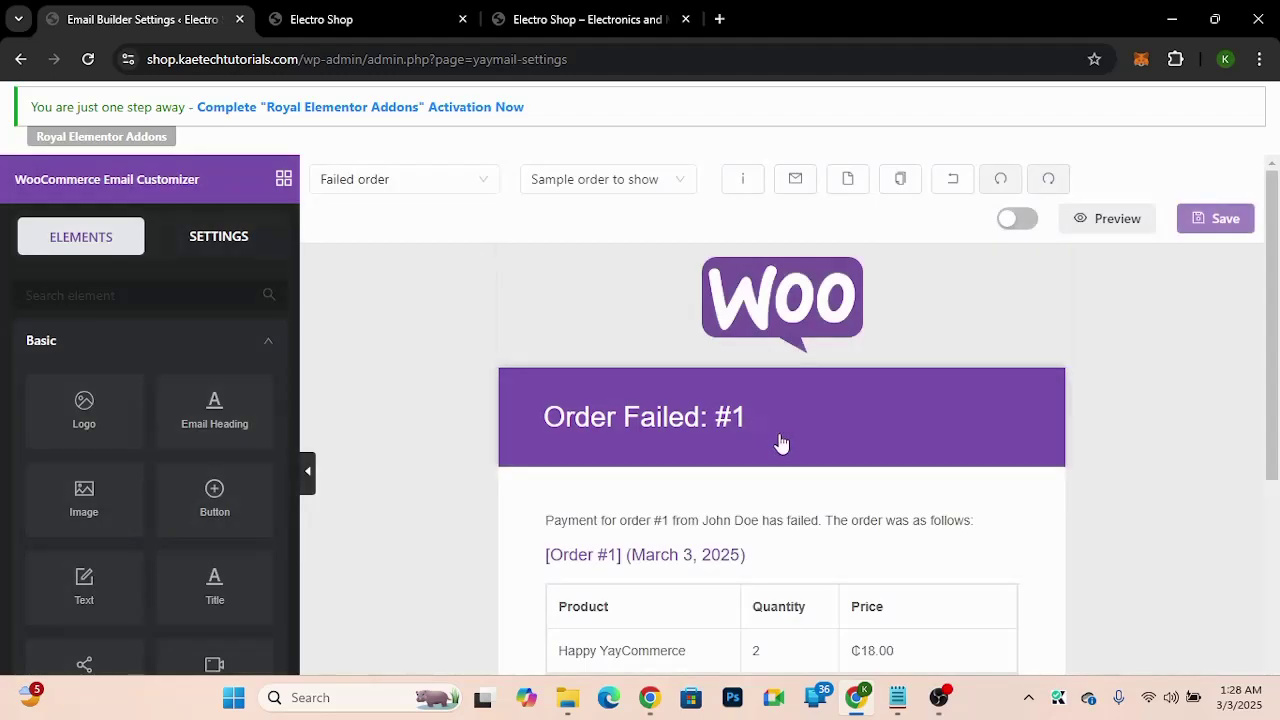
pyautogui.scroll(-4, 740, 548)
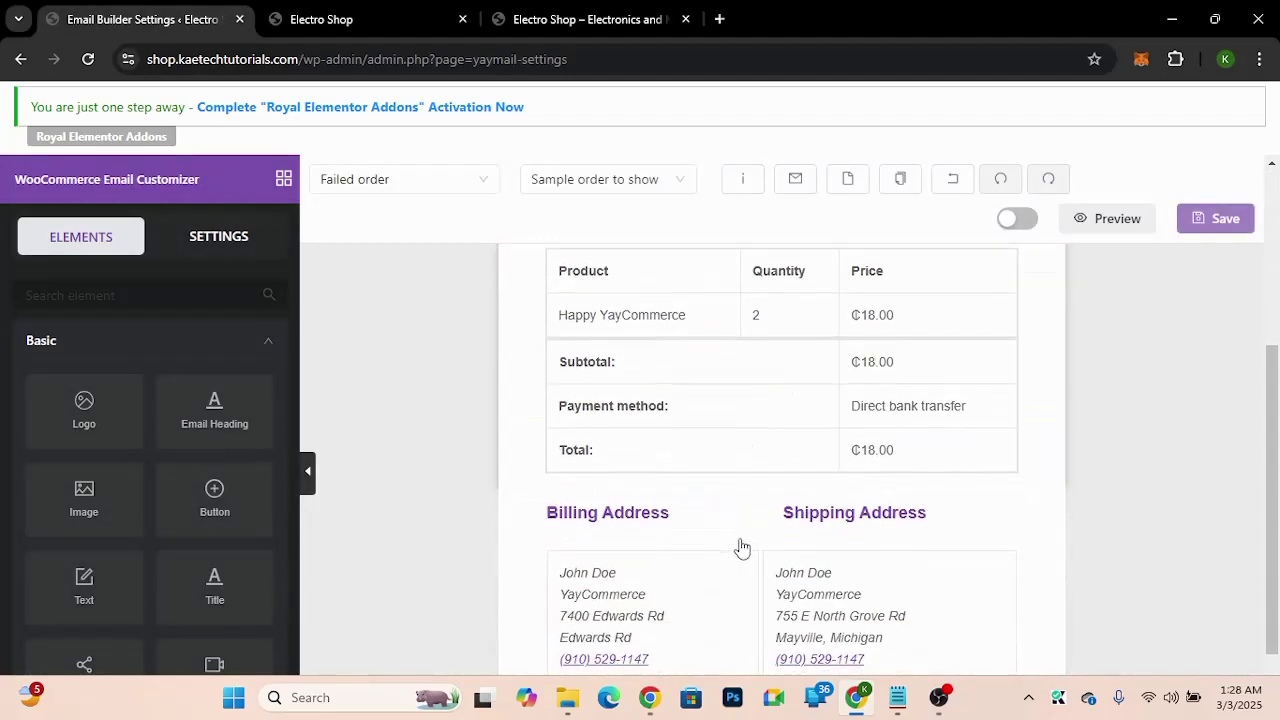
pyautogui.scroll(4, 740, 548)
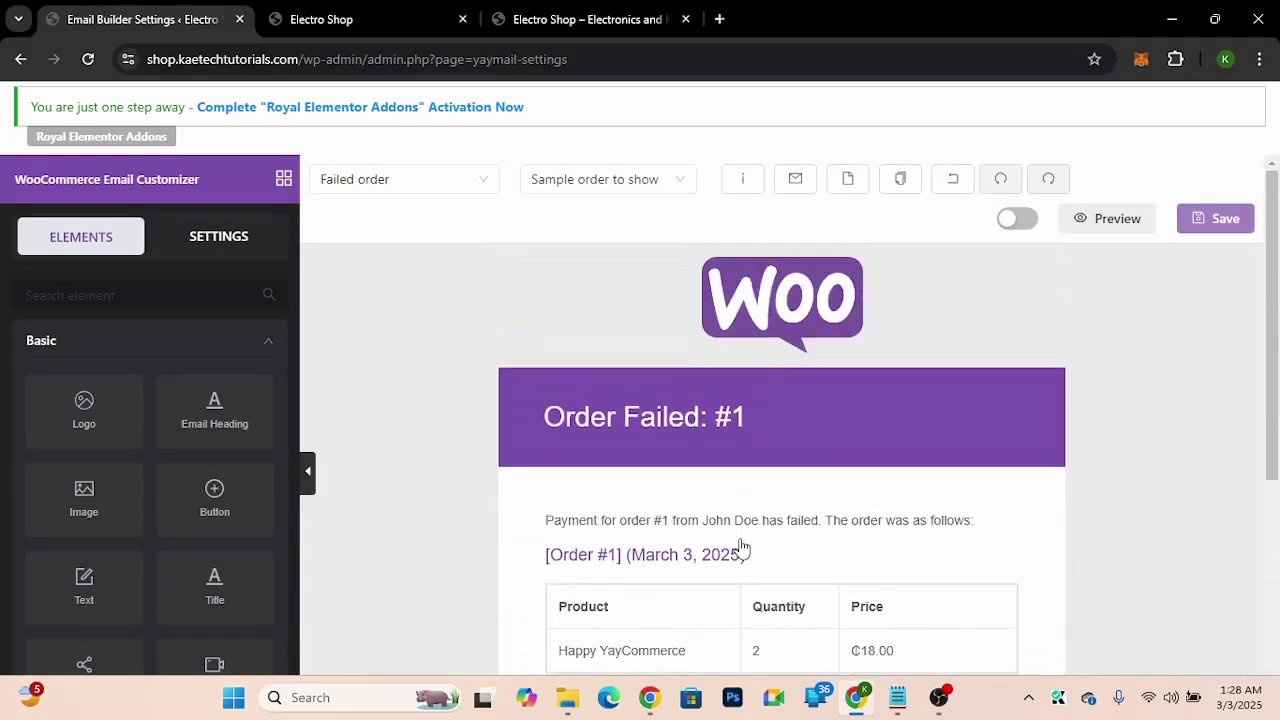
# Step: Show the New account email template and examine its welcome heading, body text and footer
pyautogui.click(448, 192)
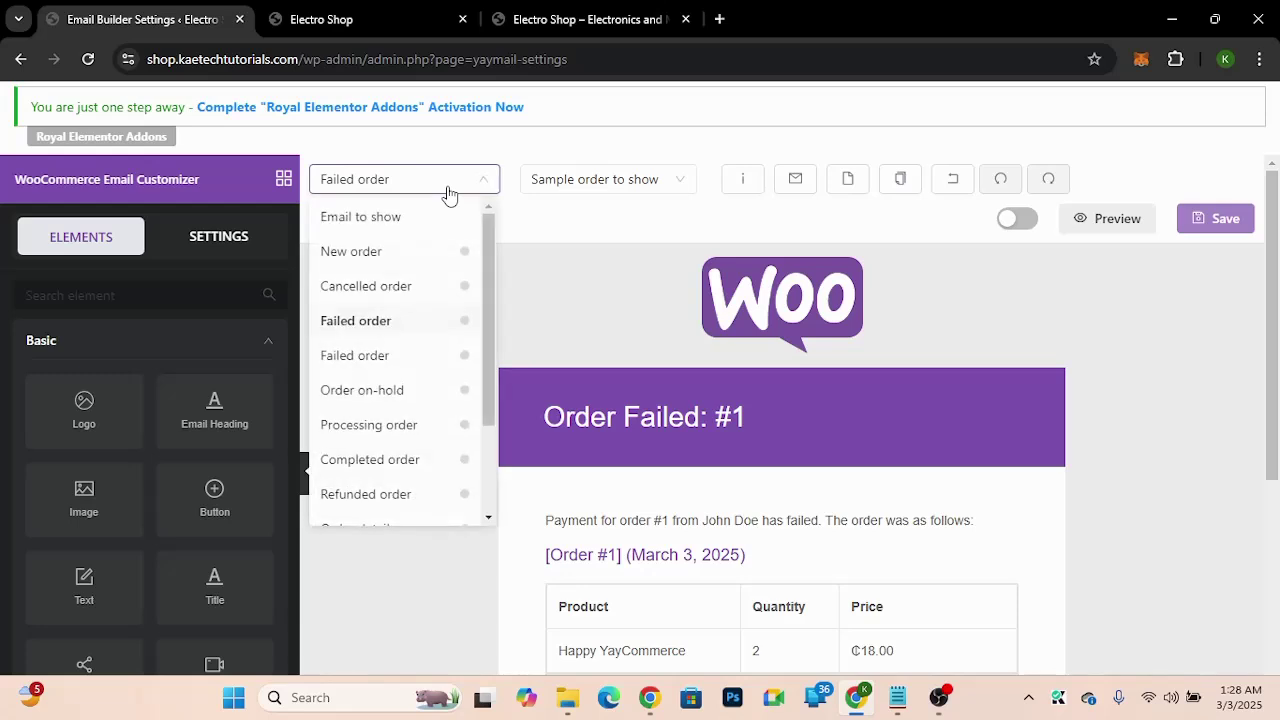
pyautogui.scroll(-2, 432, 300)
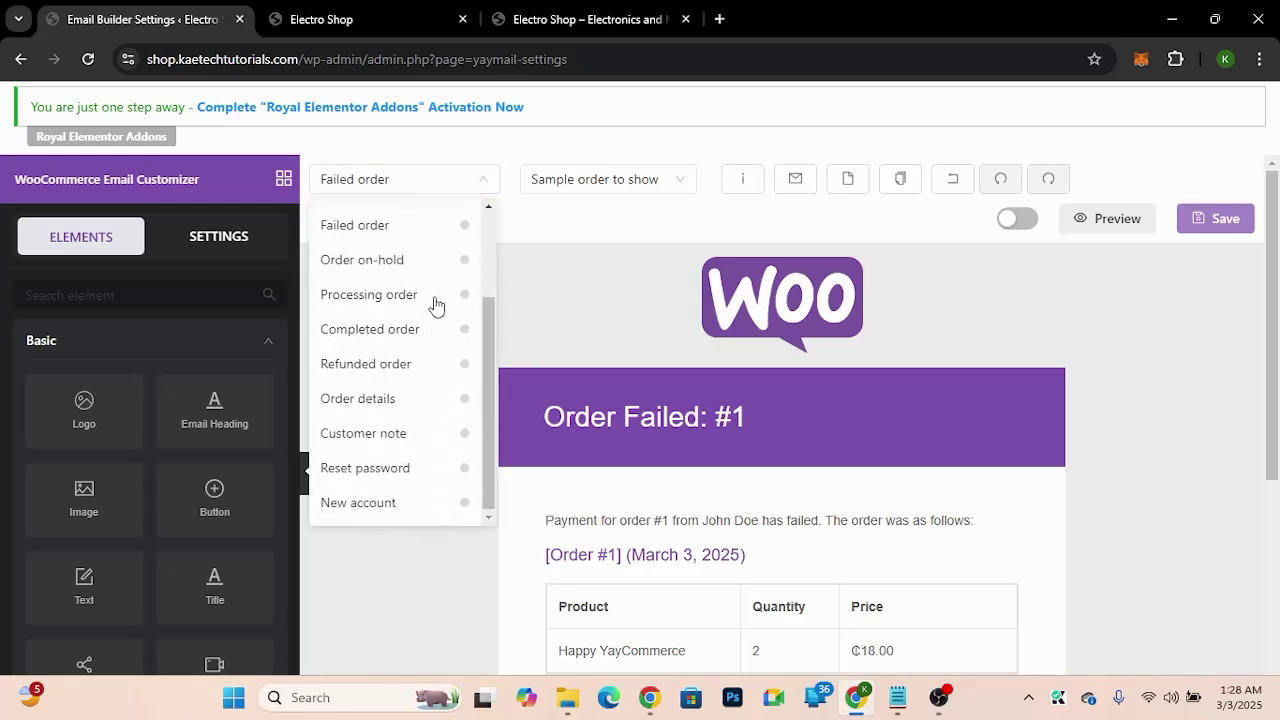
pyautogui.click(358, 504)
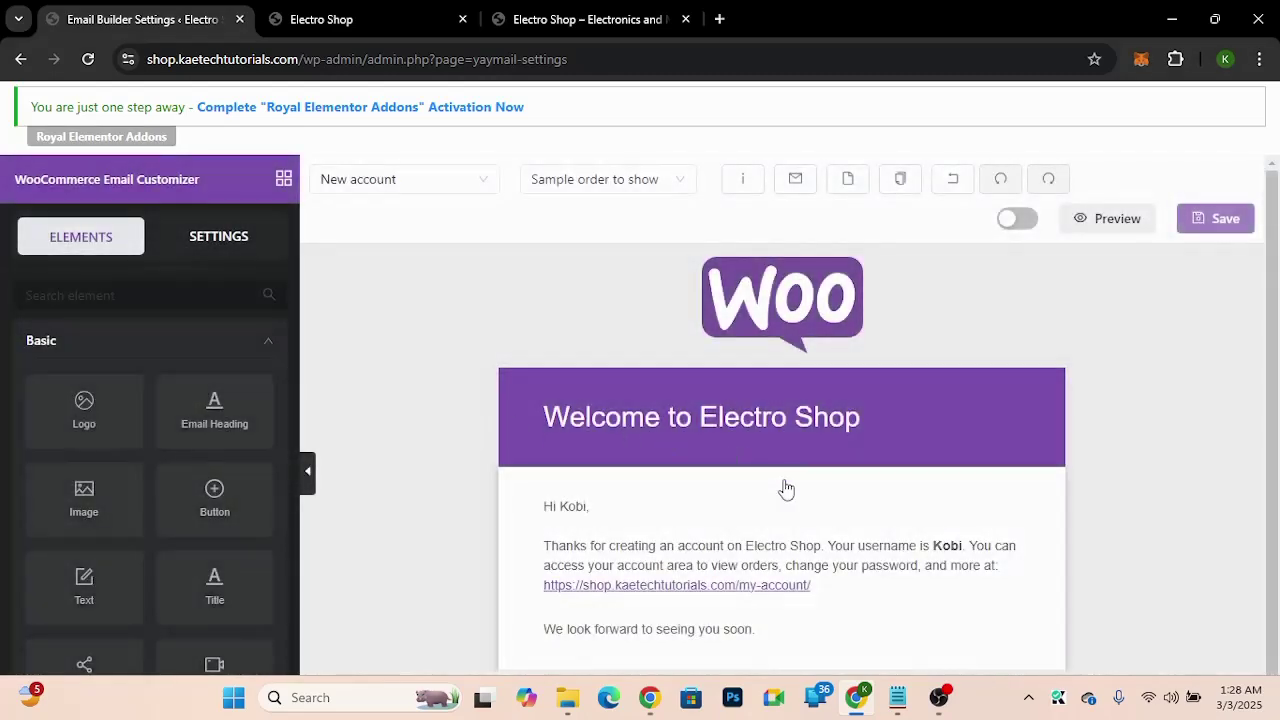
pyautogui.scroll(-1, 786, 489)
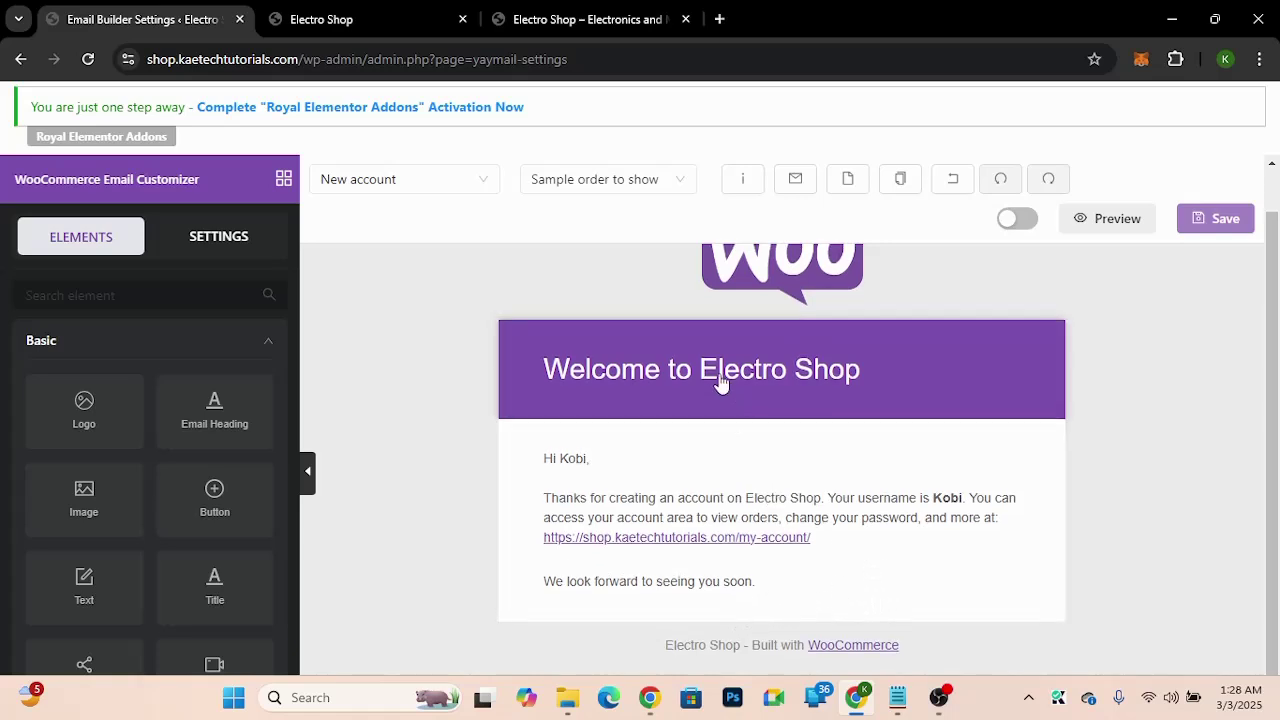
pyautogui.scroll(1, 722, 385)
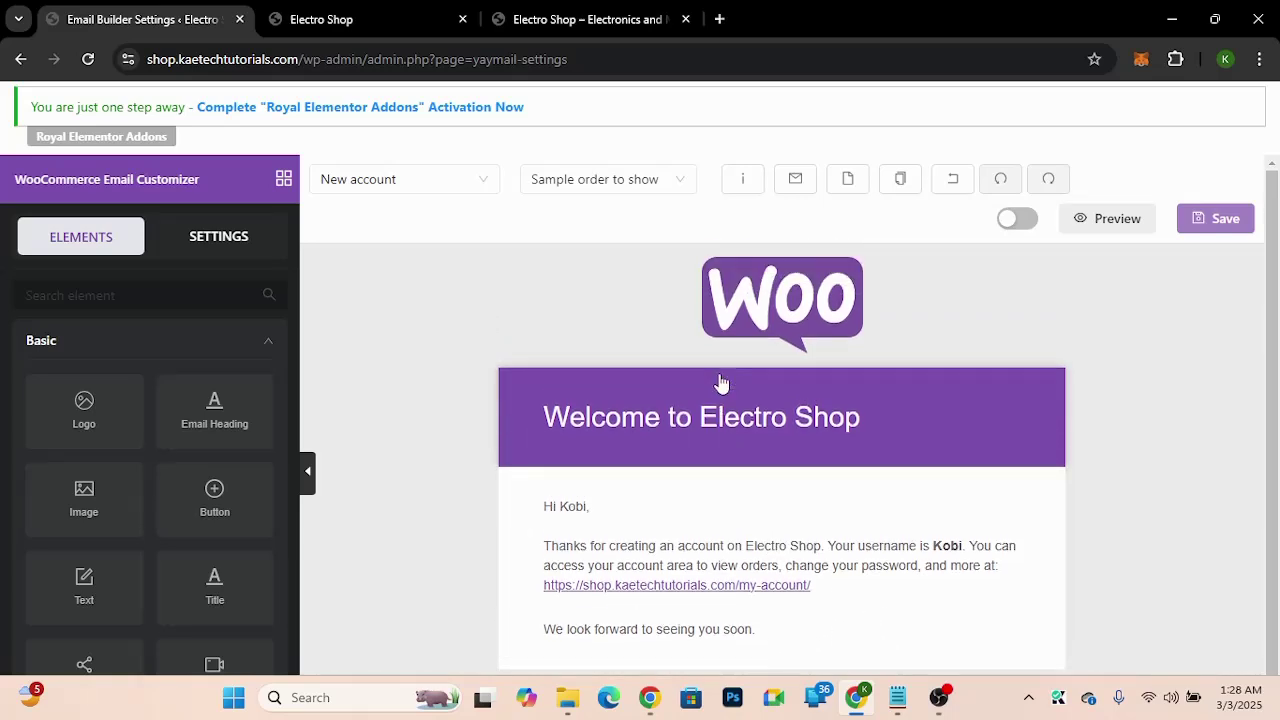
# Step: Switch the builder back to the New order email template and look over its layout
pyautogui.click(429, 187)
pyautogui.scroll(1, 411, 302)
pyautogui.scroll(2, 409, 300)
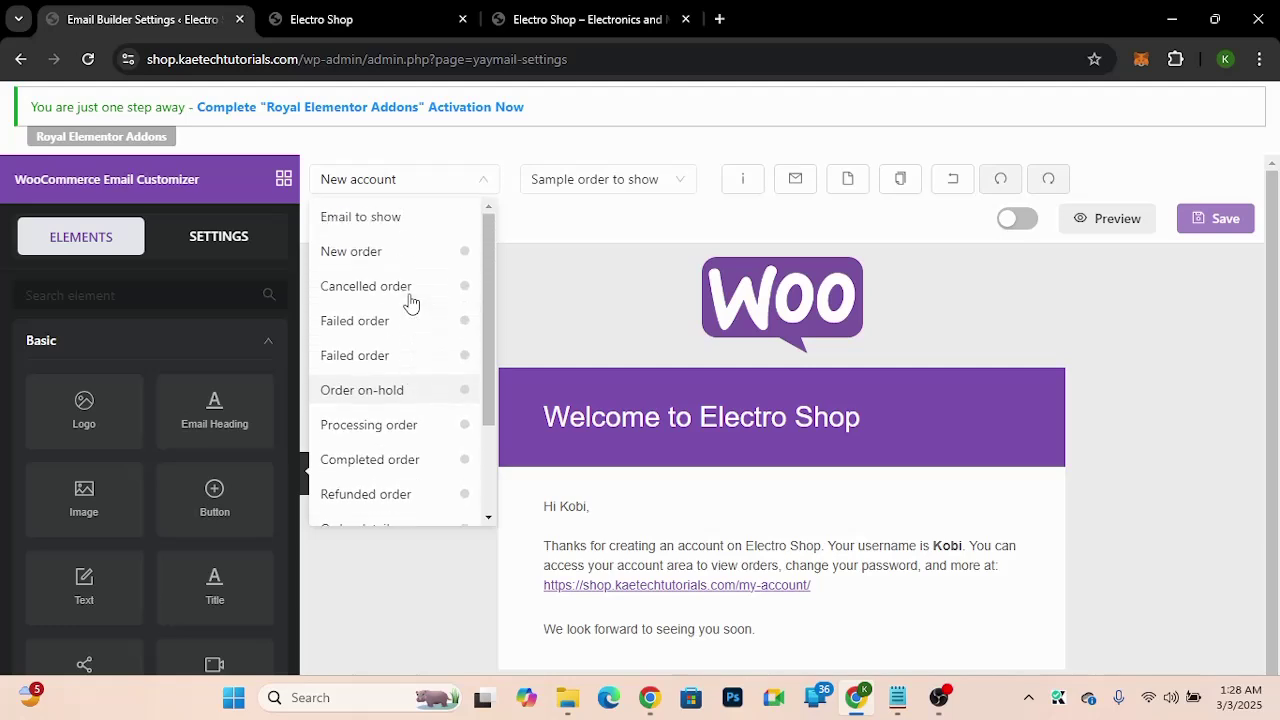
pyautogui.click(388, 255)
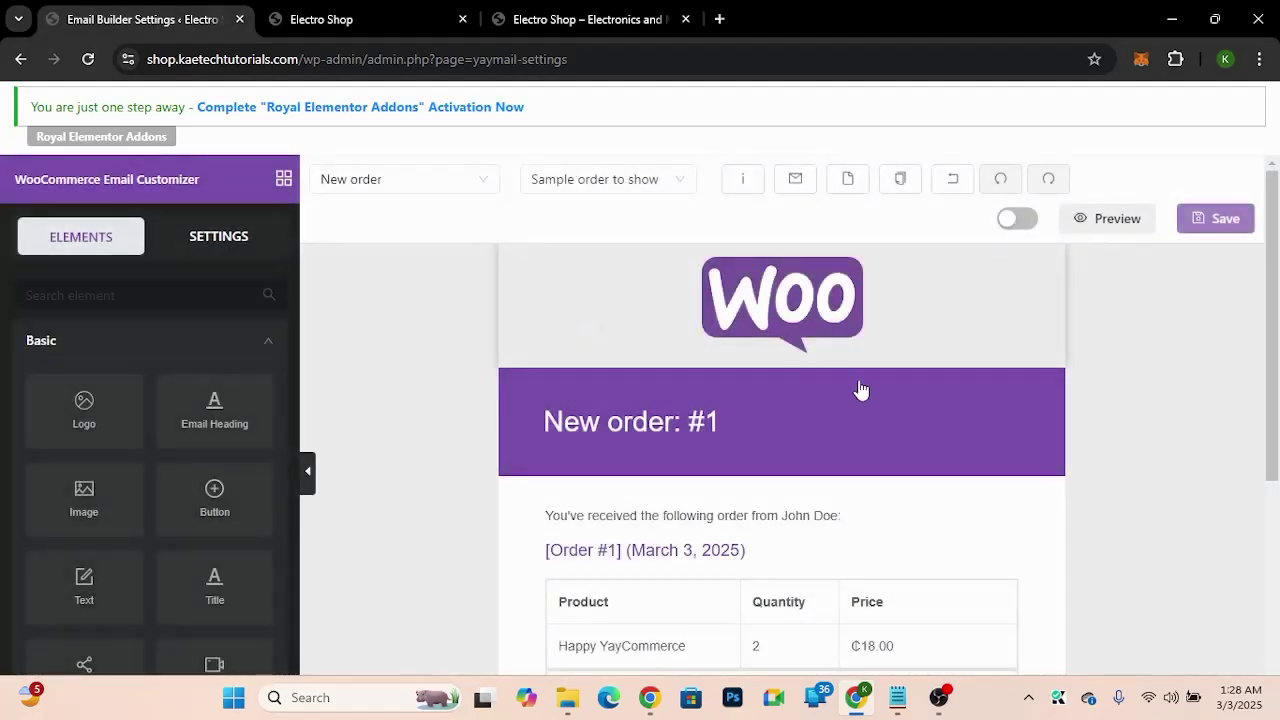
pyautogui.scroll(-3, 866, 394)
pyautogui.scroll(2, 867, 395)
pyautogui.scroll(1, 867, 395)
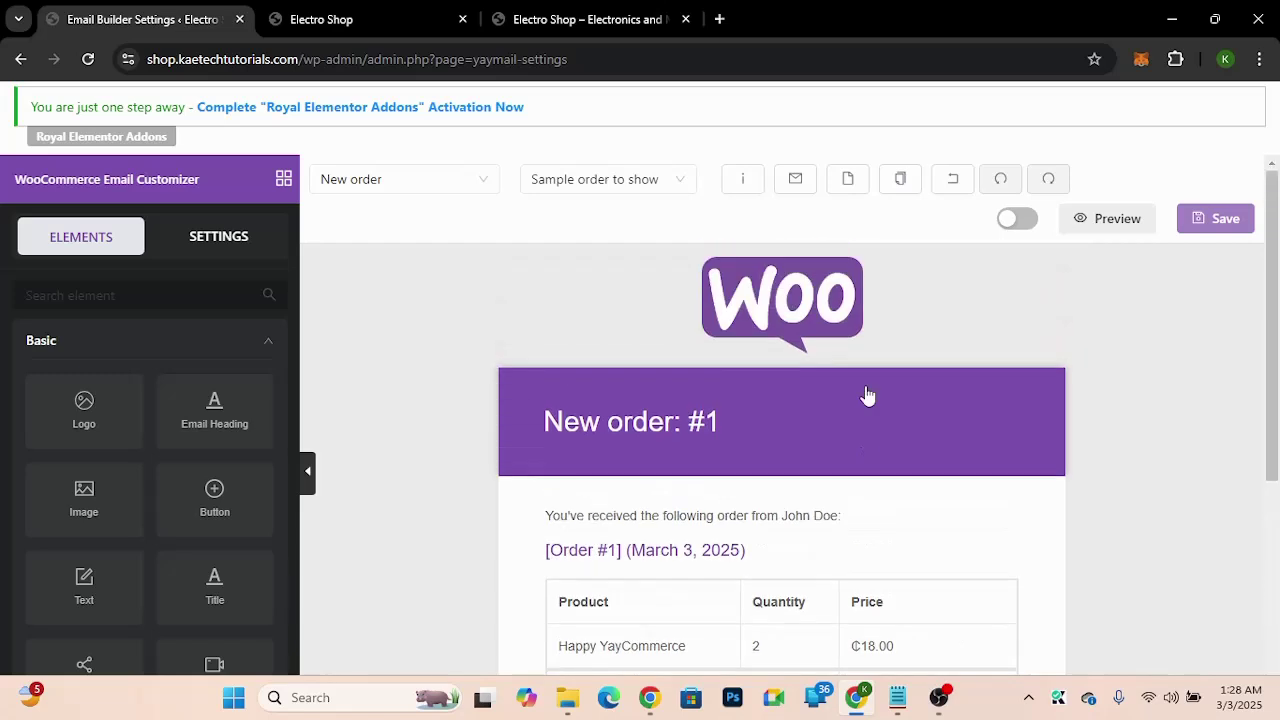
# Step: Replace the Woo logo in the New order email with the white Electro Shop logo from the media library
pyautogui.click(811, 311)
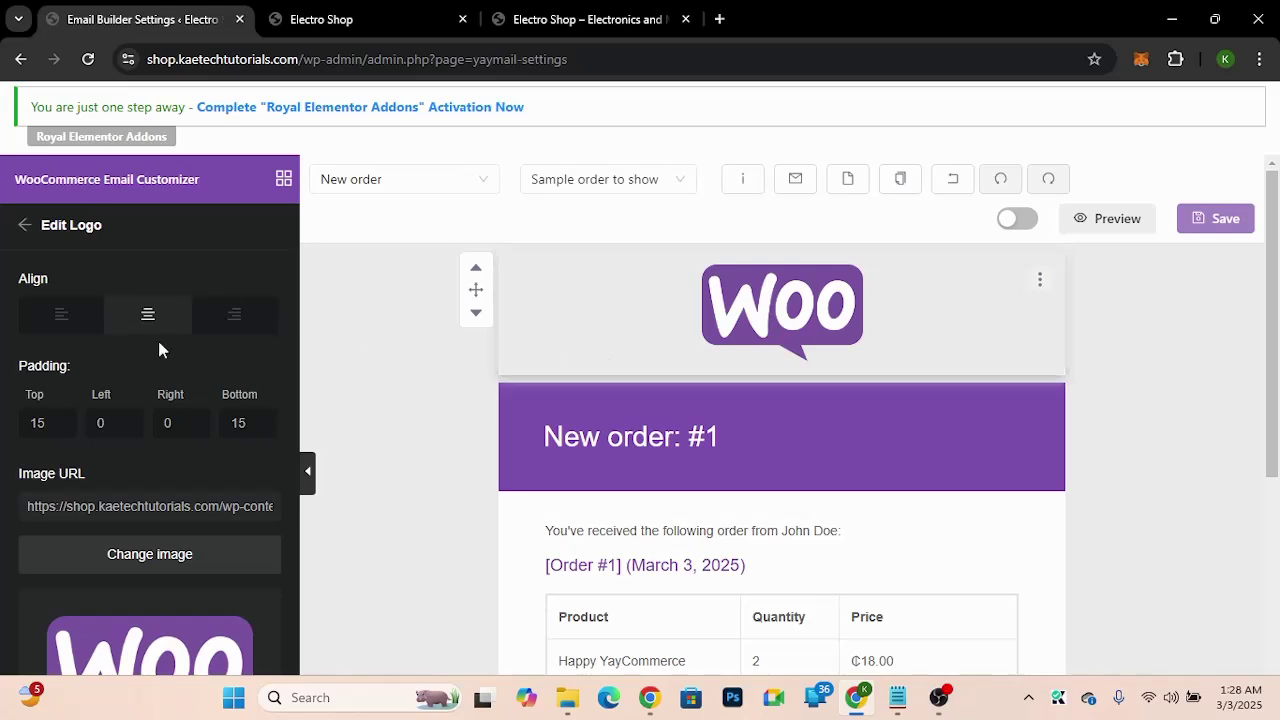
pyautogui.scroll(-3, 141, 500)
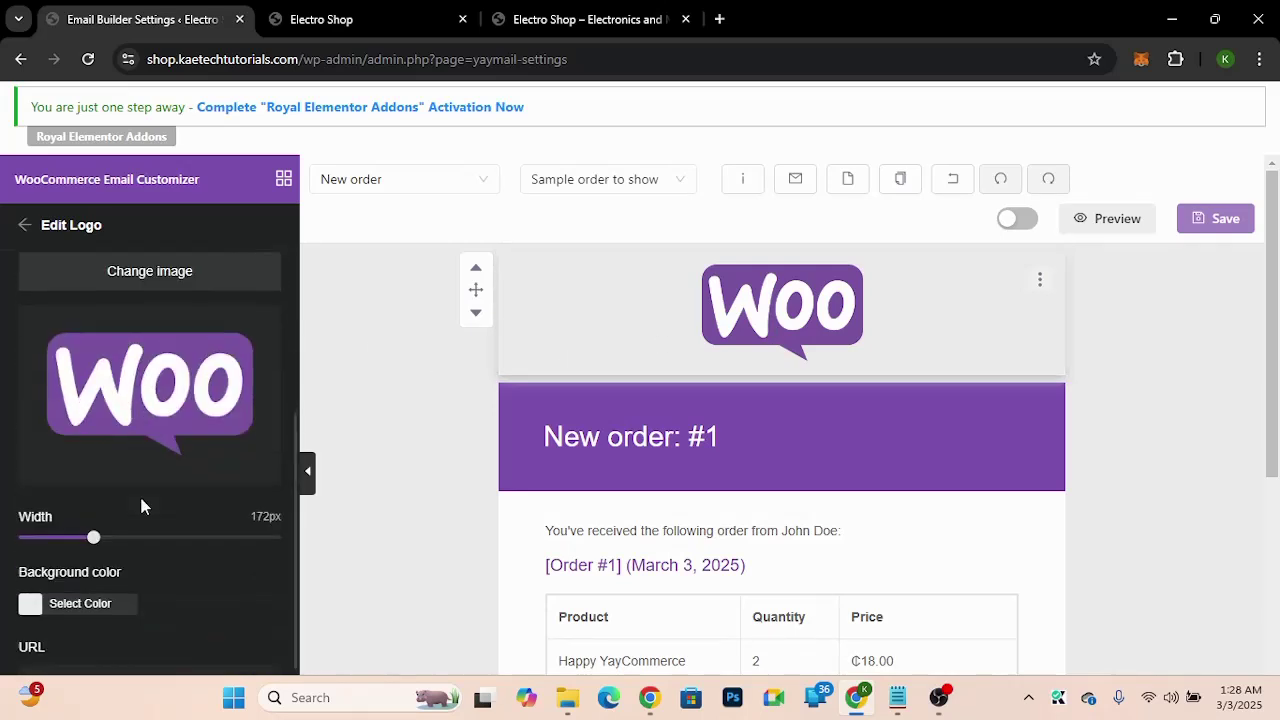
pyautogui.click(155, 273)
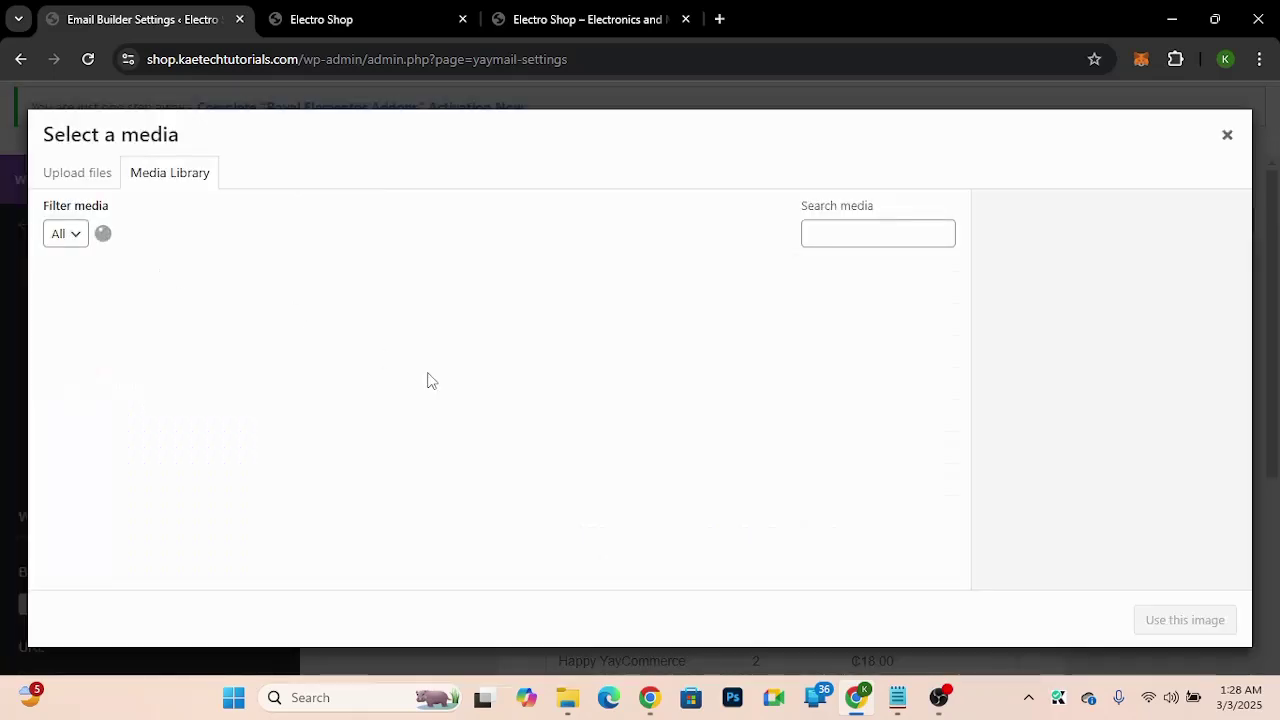
pyautogui.scroll(-10, 591, 415)
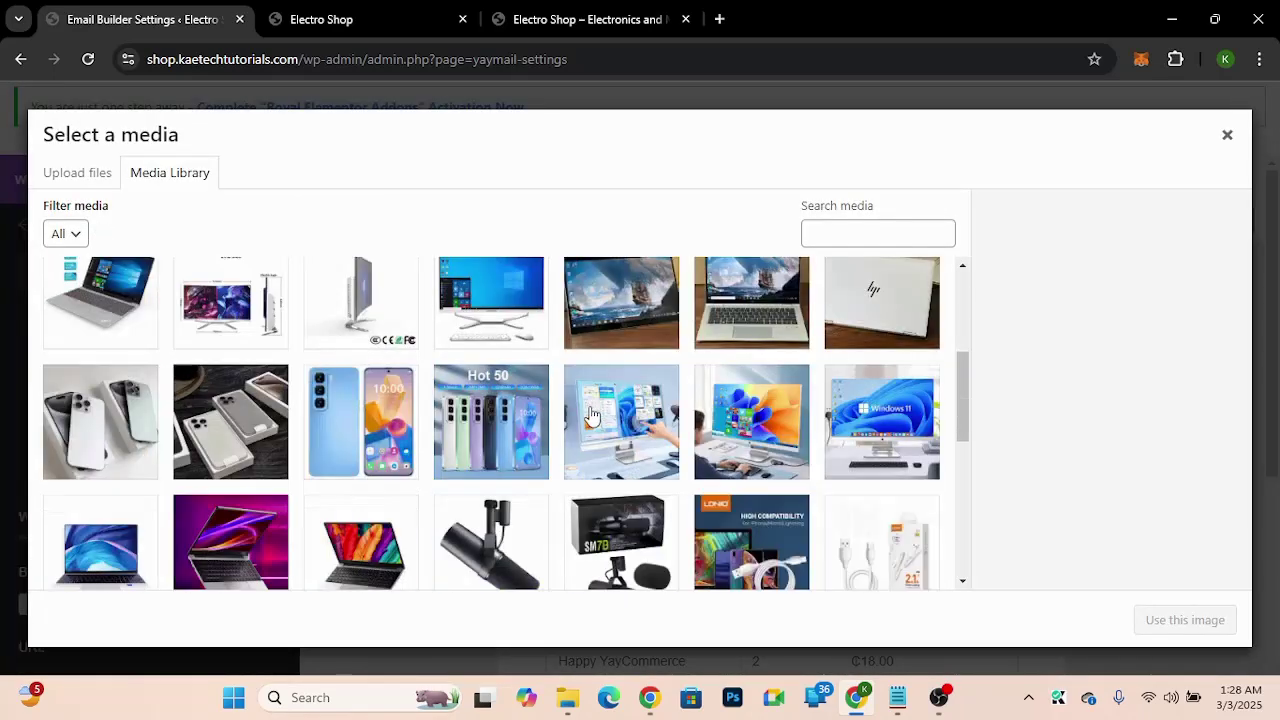
pyautogui.scroll(-2, 591, 415)
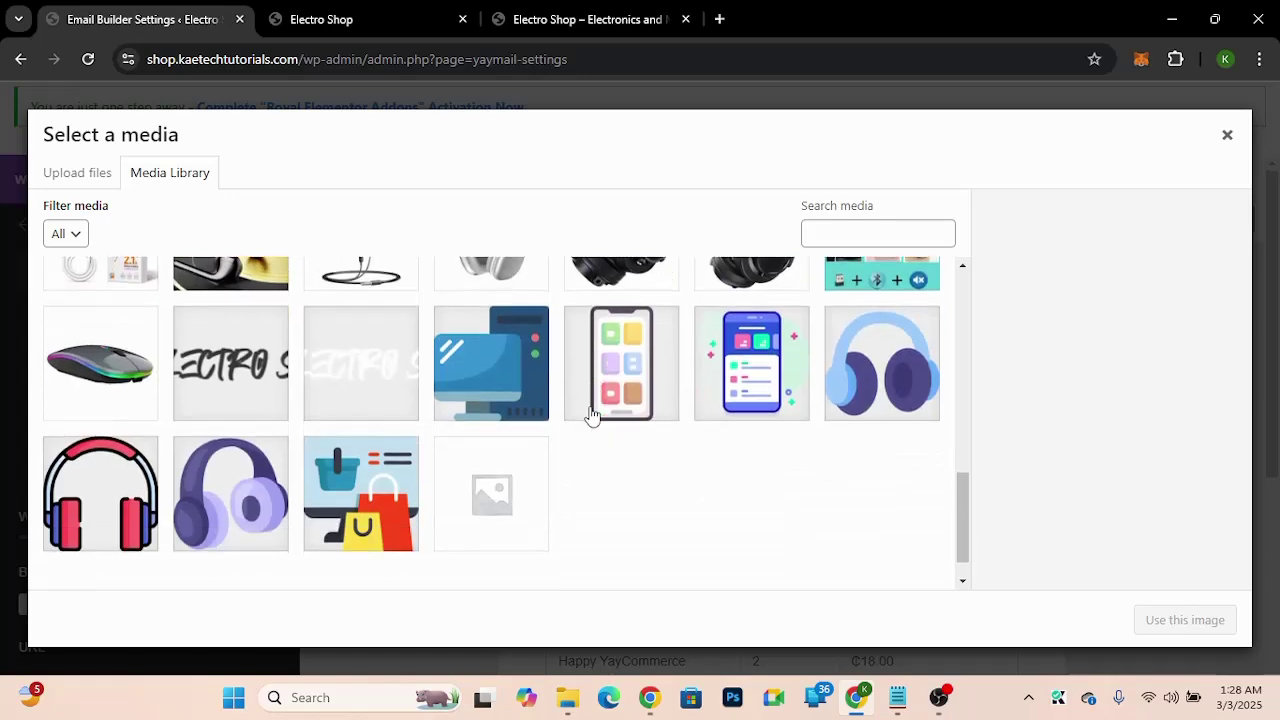
pyautogui.scroll(2, 591, 417)
pyautogui.click(373, 442)
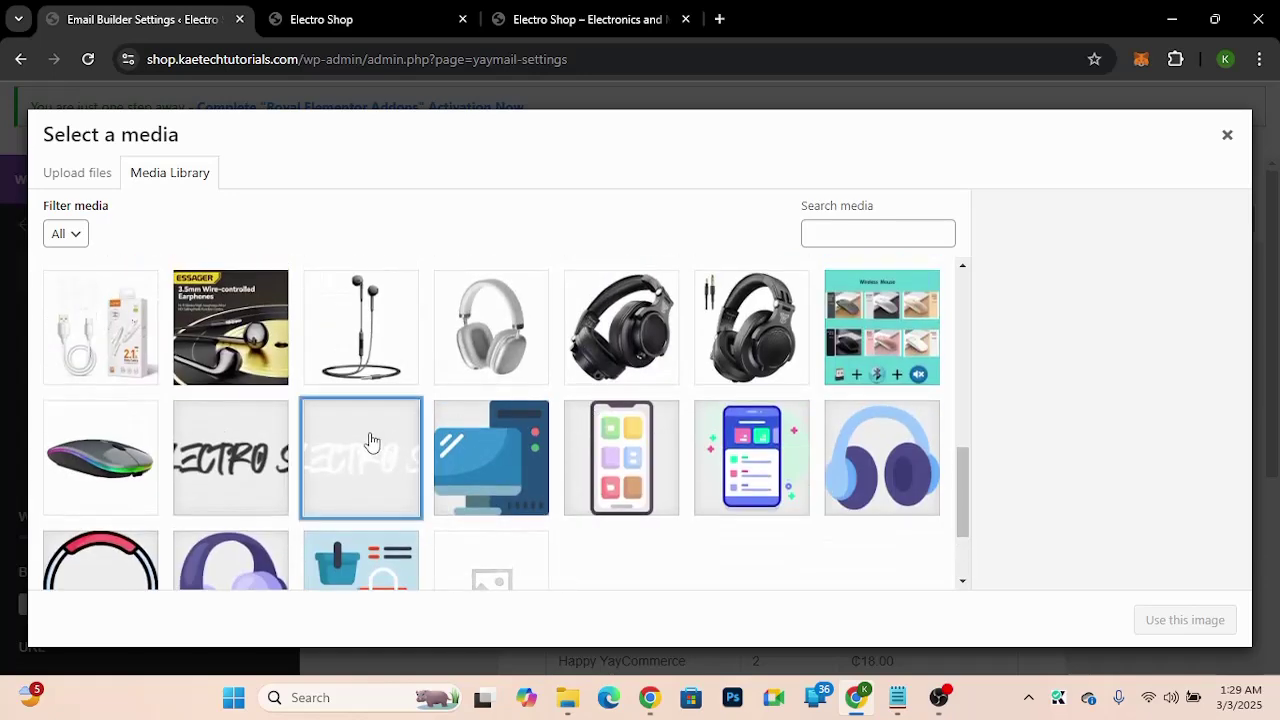
pyautogui.click(1185, 620)
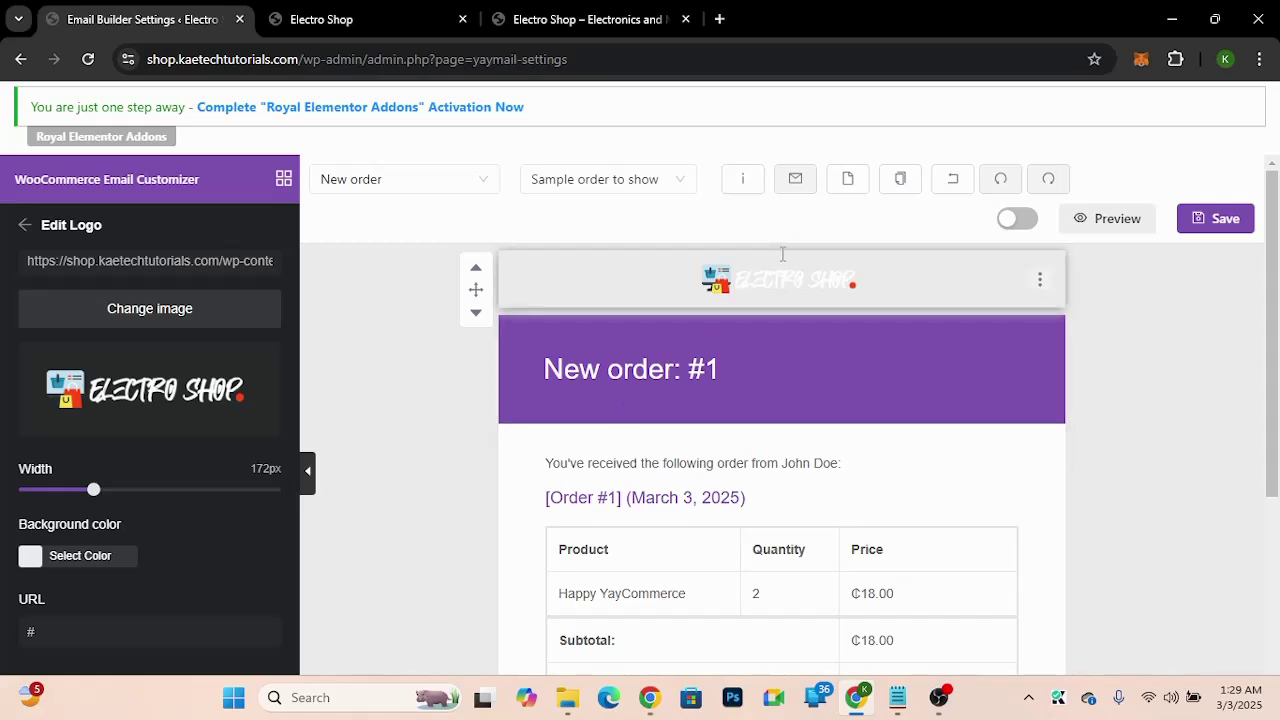
# Step: Change the email logo to logo-black.png from the media library and set its width to 302 px
pyautogui.click(147, 310)
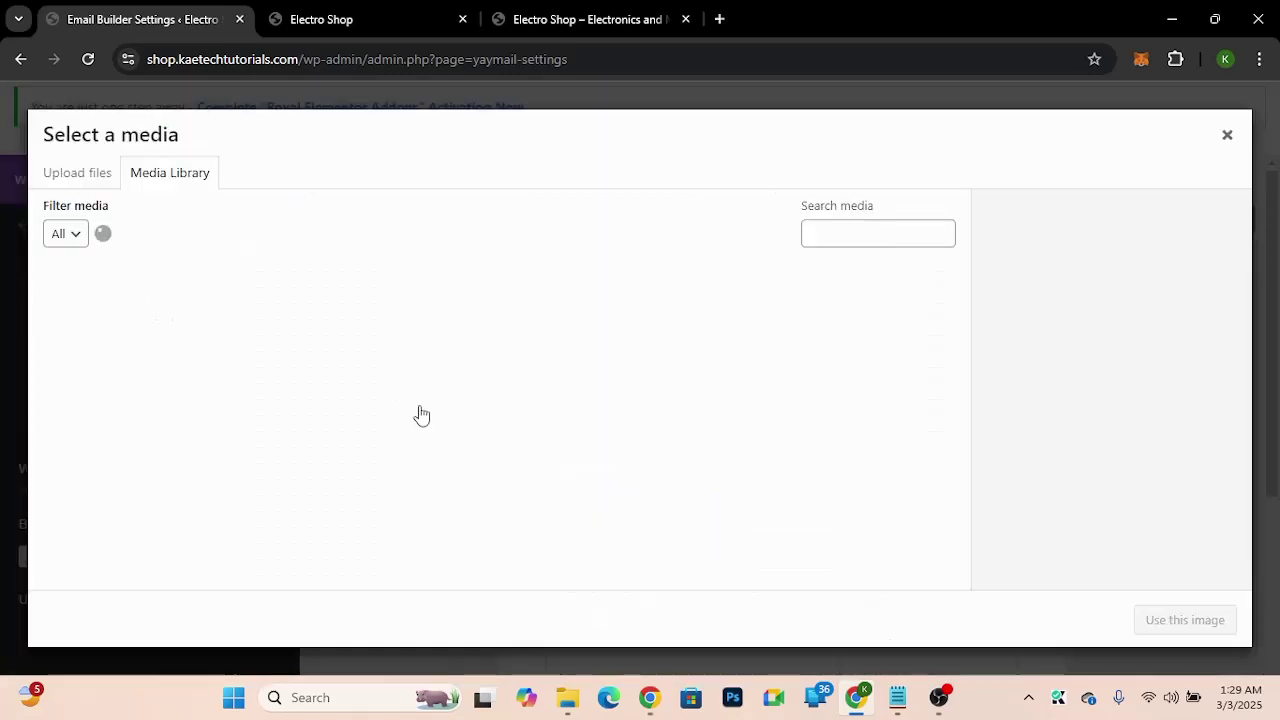
pyautogui.scroll(-5, 420, 414)
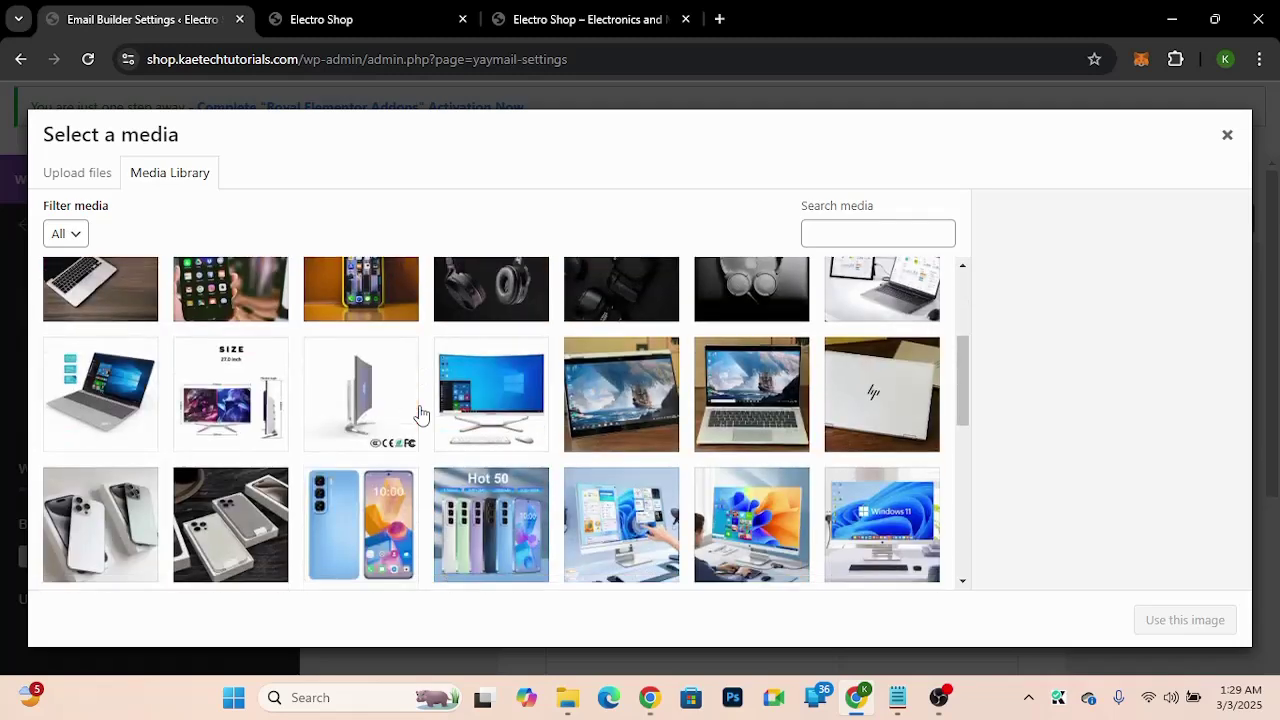
pyautogui.scroll(-2, 420, 414)
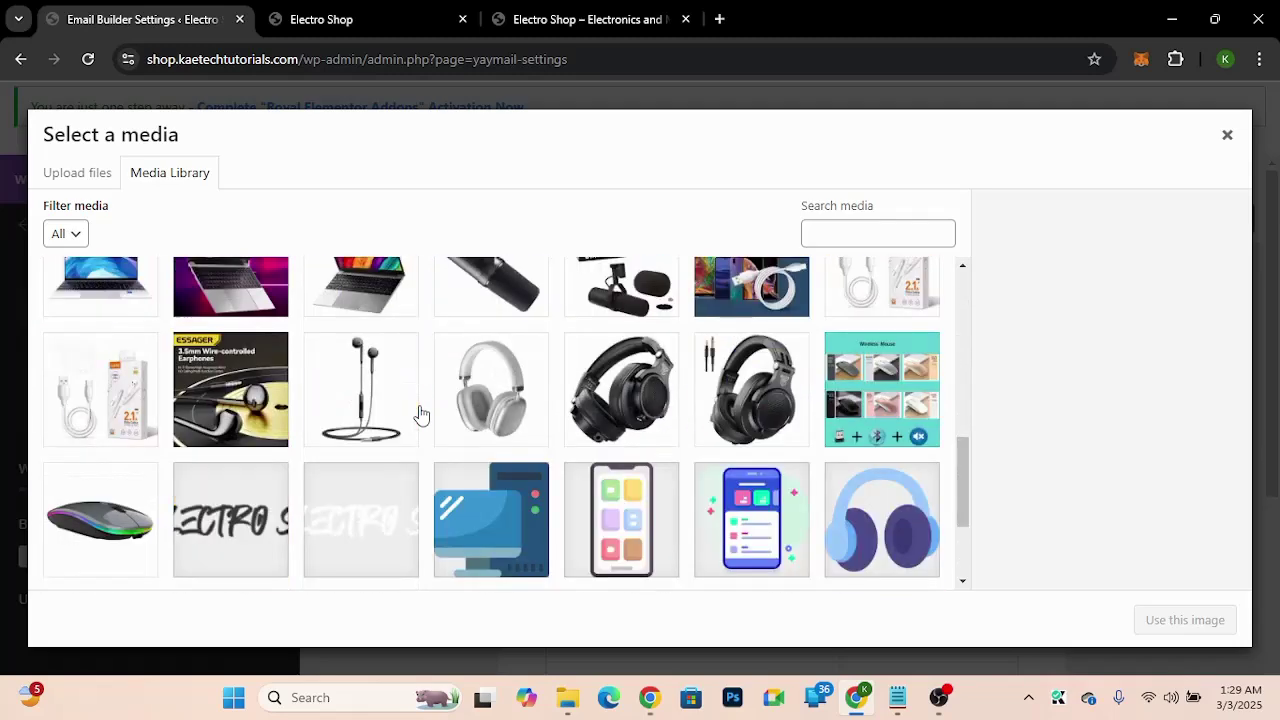
pyautogui.scroll(-2, 420, 414)
pyautogui.click(230, 500)
pyautogui.click(278, 352)
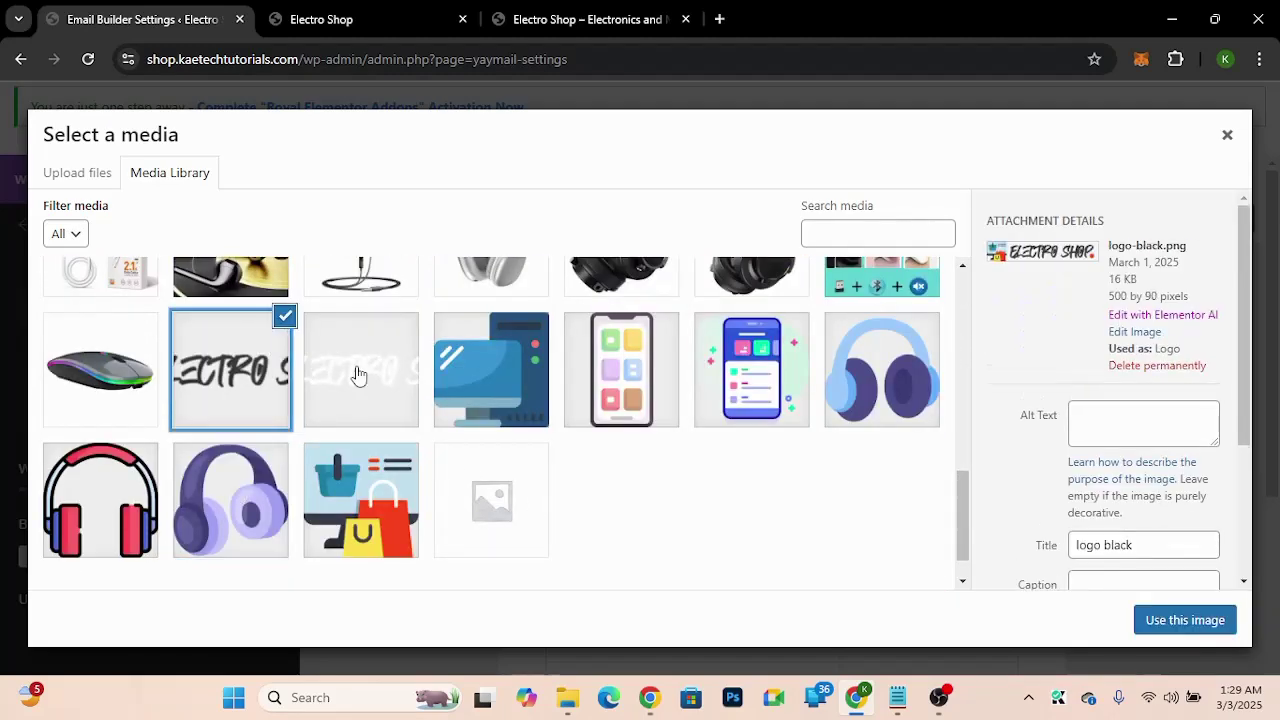
pyautogui.click(1155, 621)
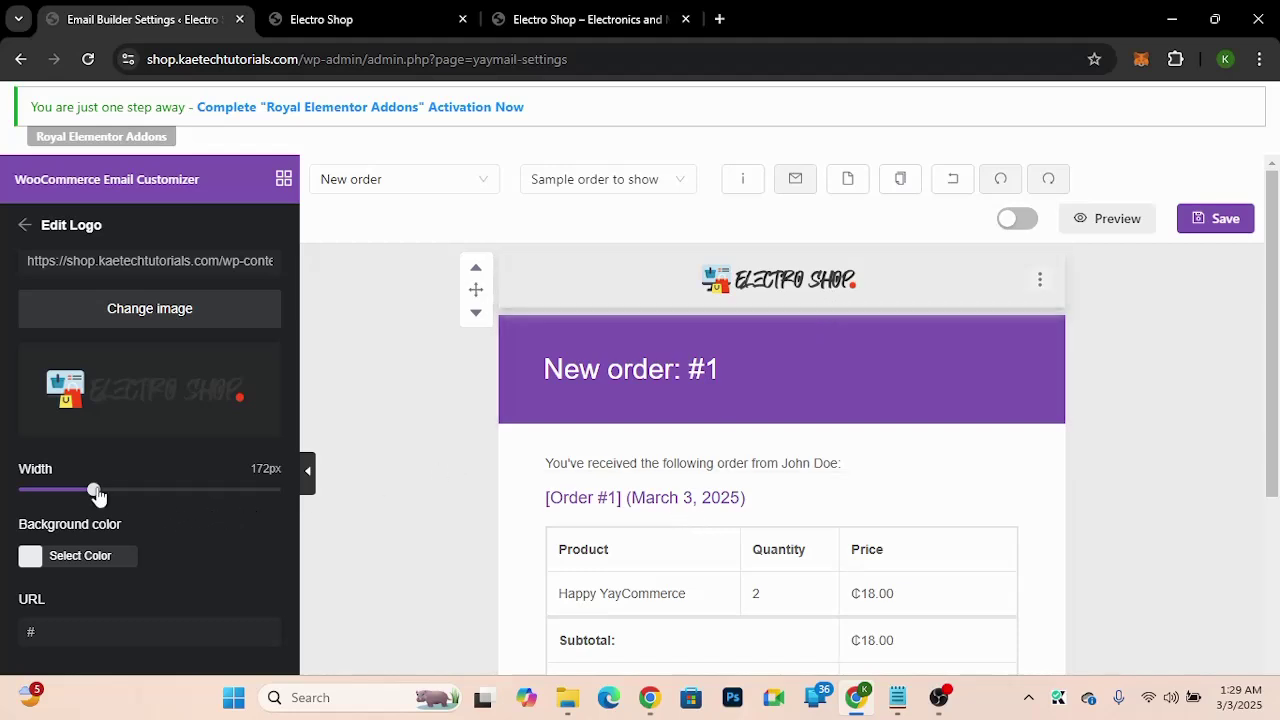
pyautogui.moveTo(94, 489); pyautogui.dragTo(153, 492)
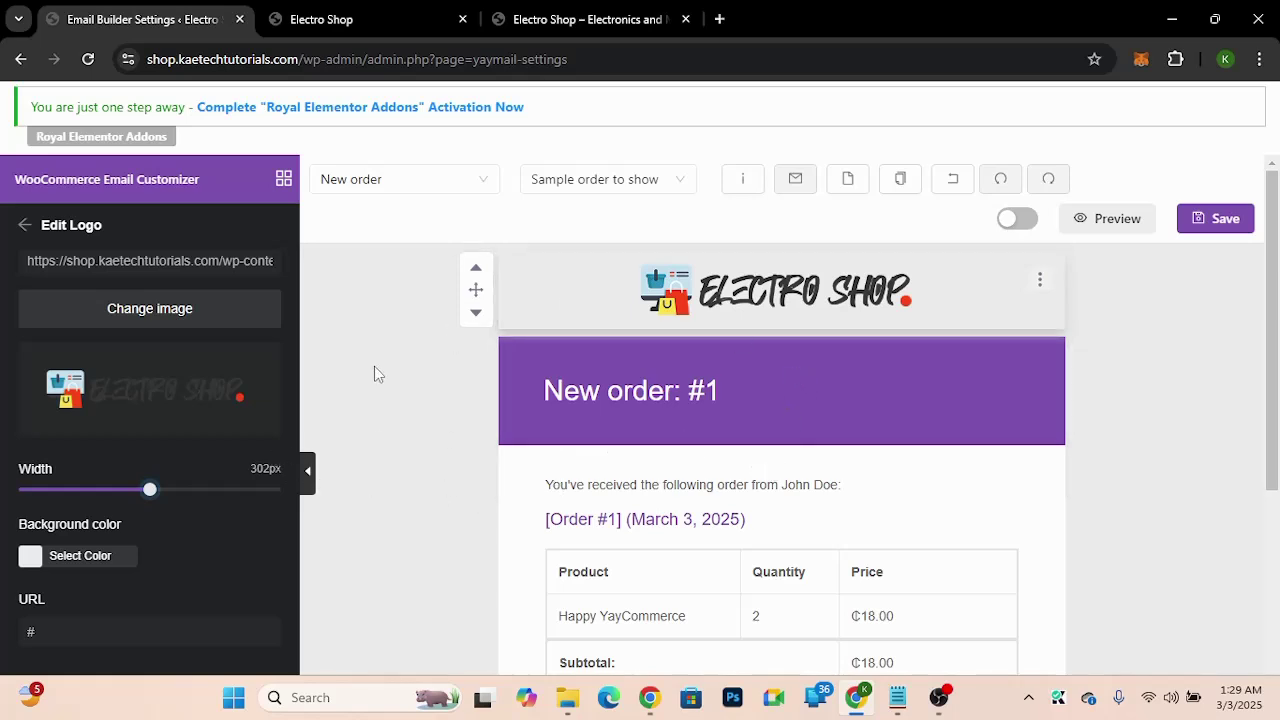
pyautogui.scroll(3, 134, 420)
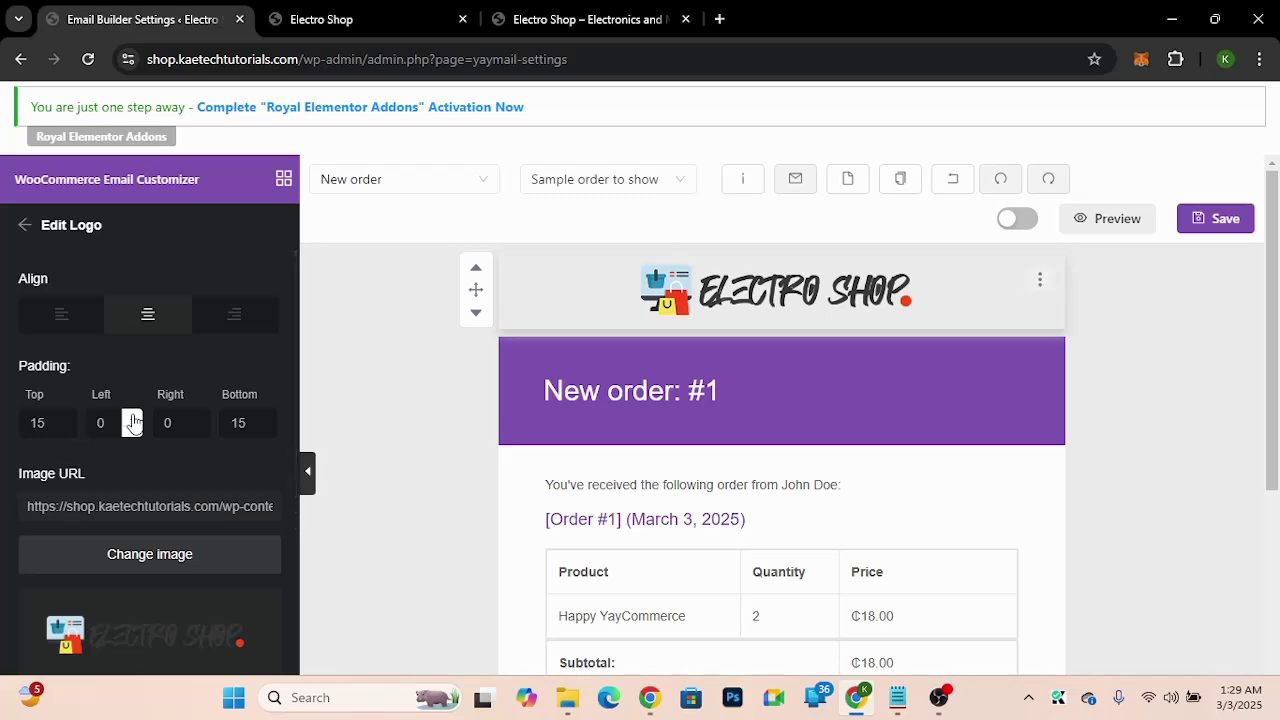
pyautogui.scroll(-3, 134, 420)
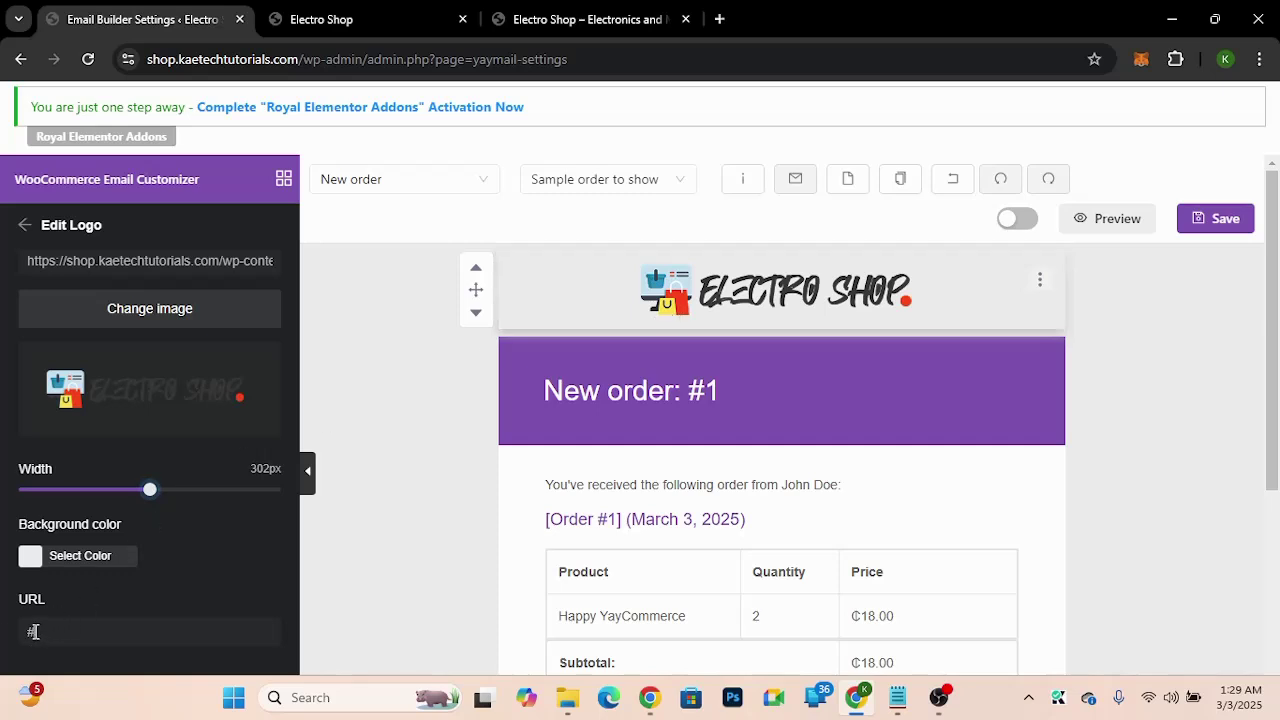
pyautogui.moveTo(35, 631); pyautogui.dragTo(5, 631)
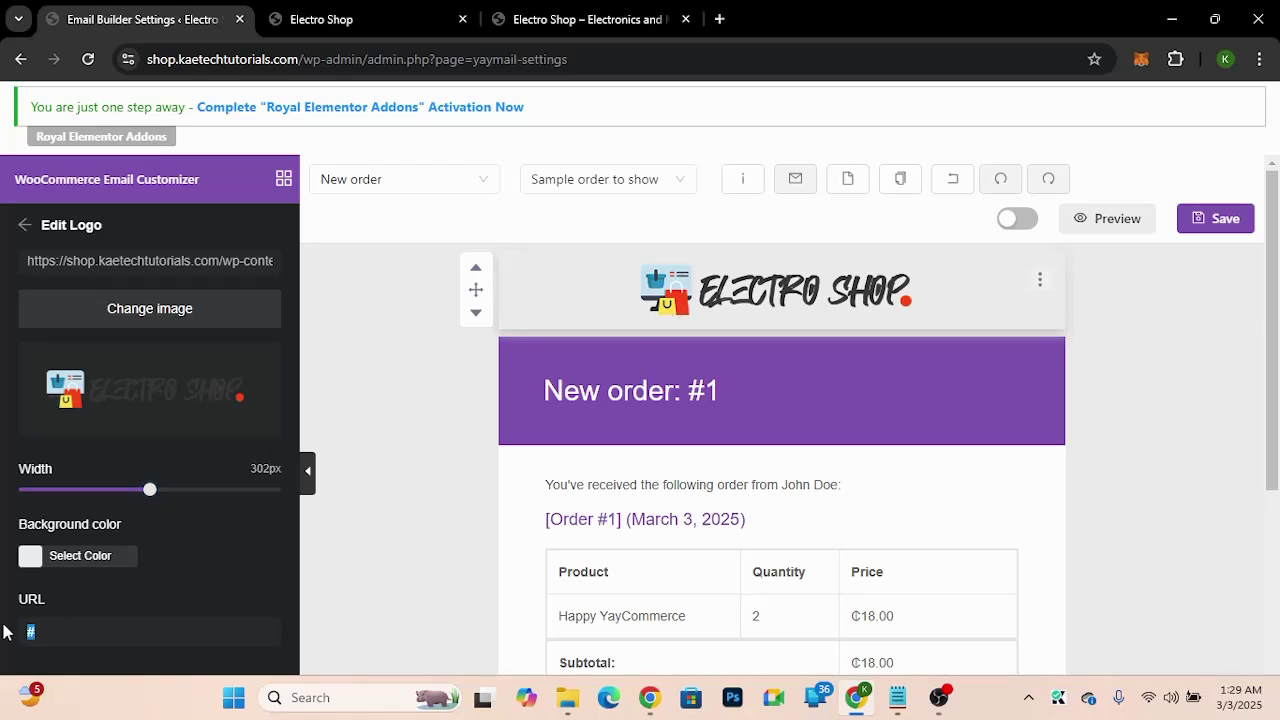
pyautogui.click(365, 28)
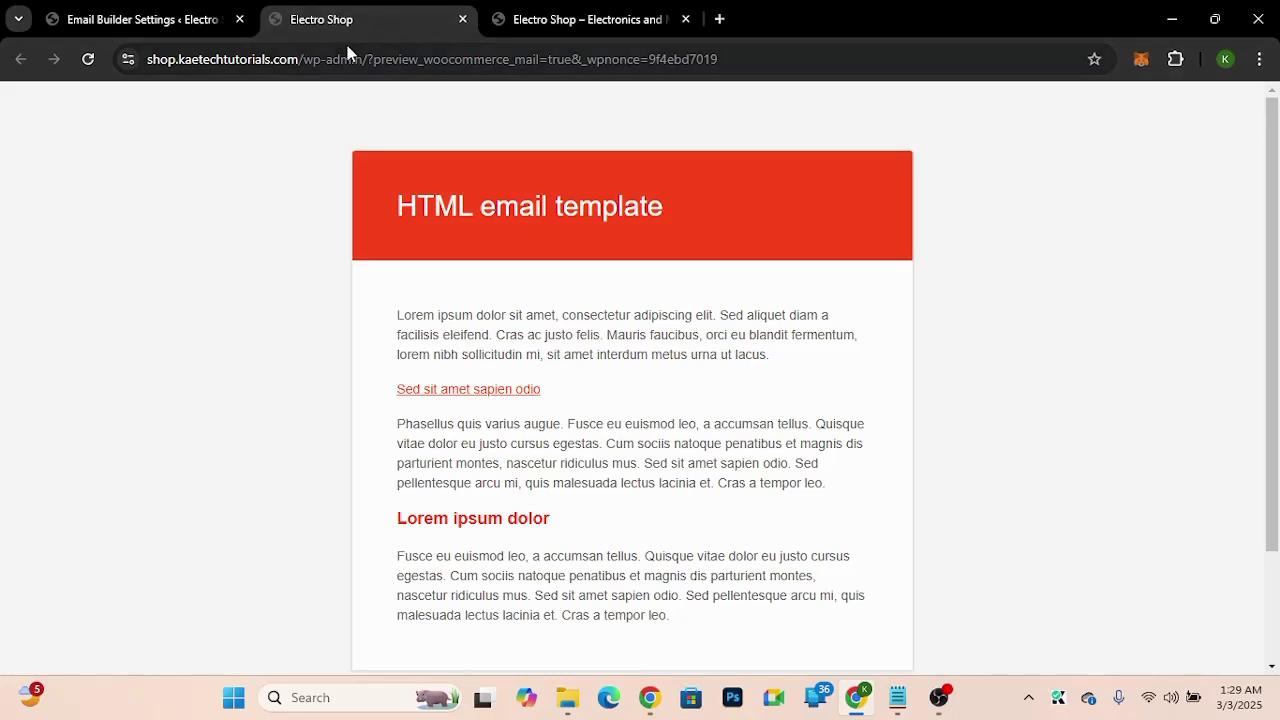
pyautogui.click(537, 22)
pyautogui.click(382, 64)
pyautogui.hotkey('ctrl', 'c')
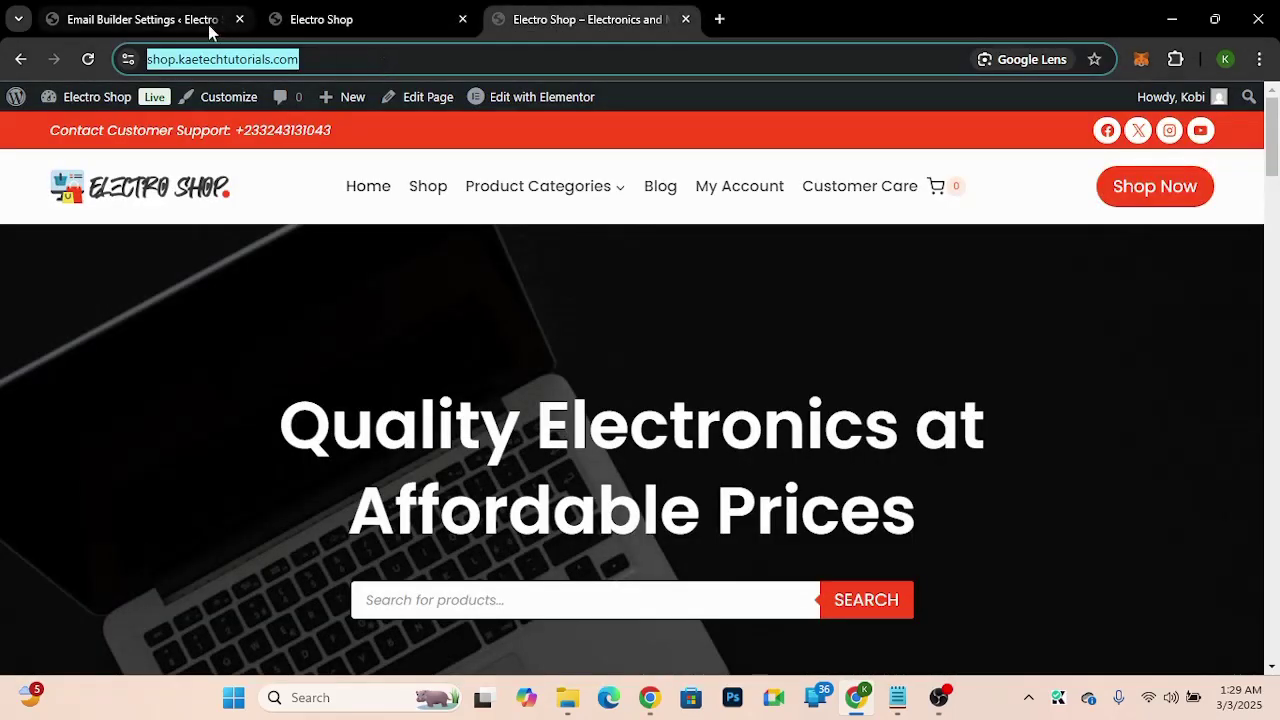
pyautogui.click(170, 24)
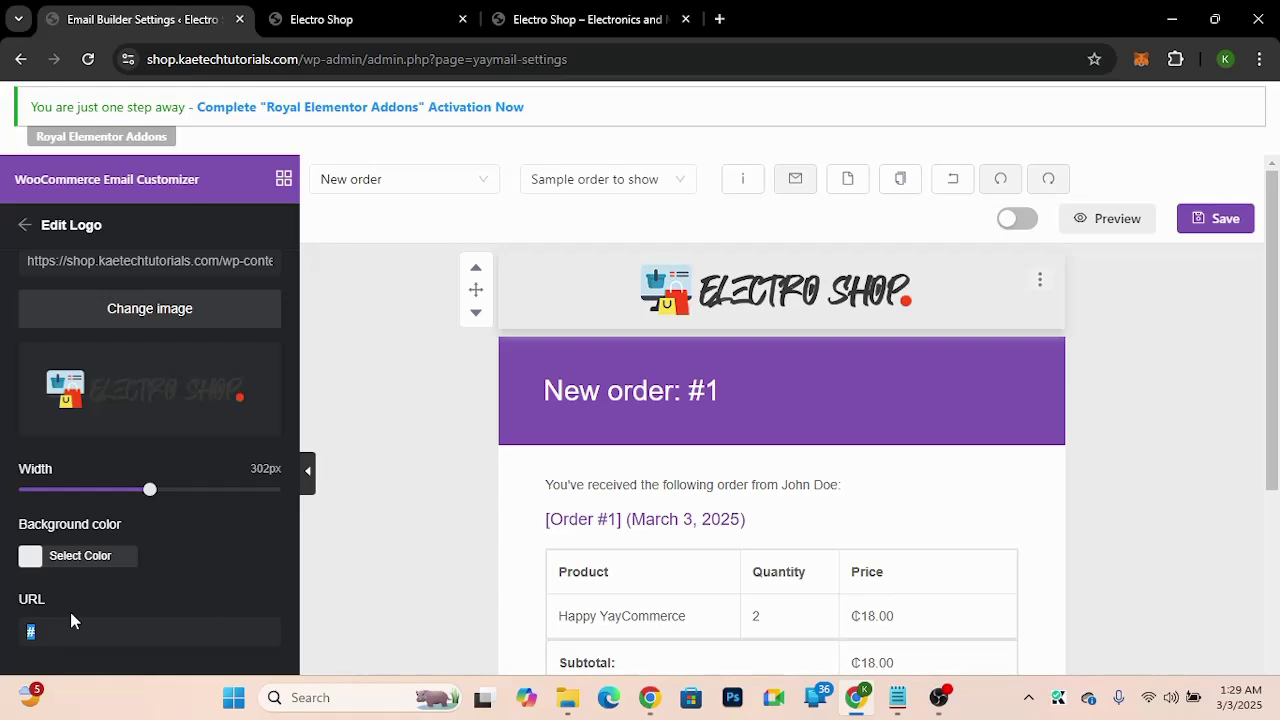
pyautogui.hotkey('ctrl', 'v')
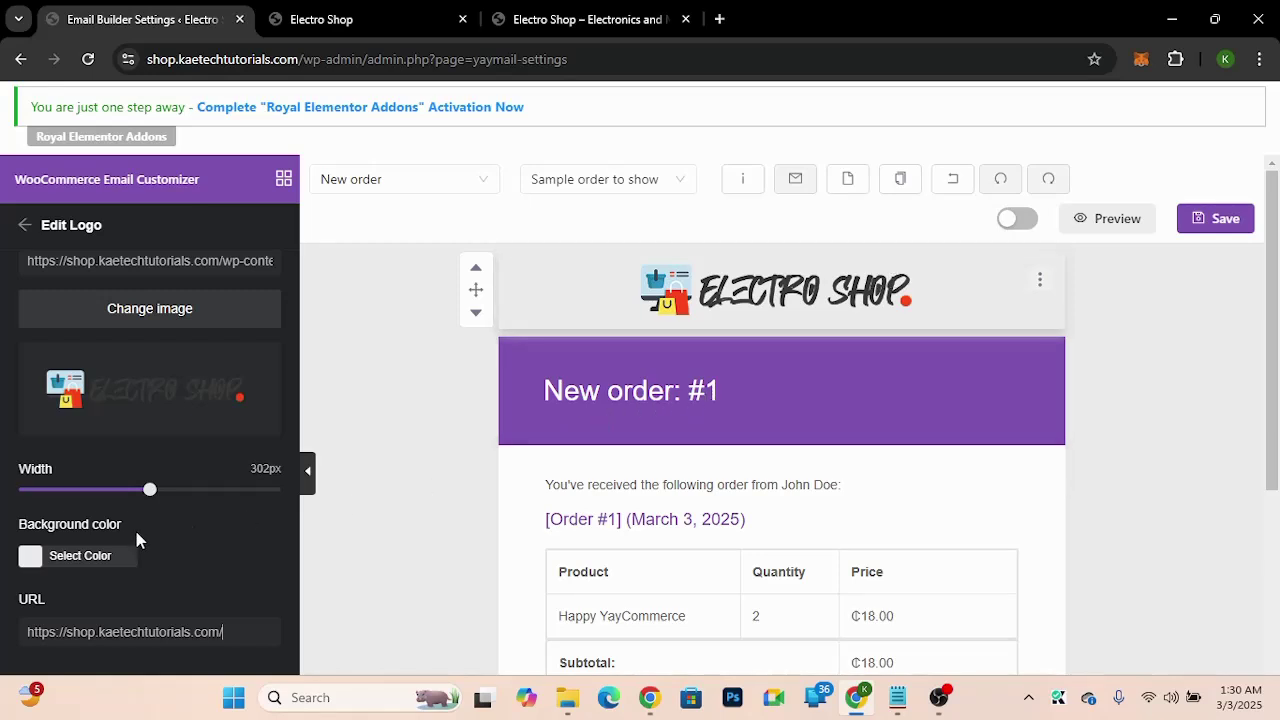
pyautogui.scroll(3, 134, 527)
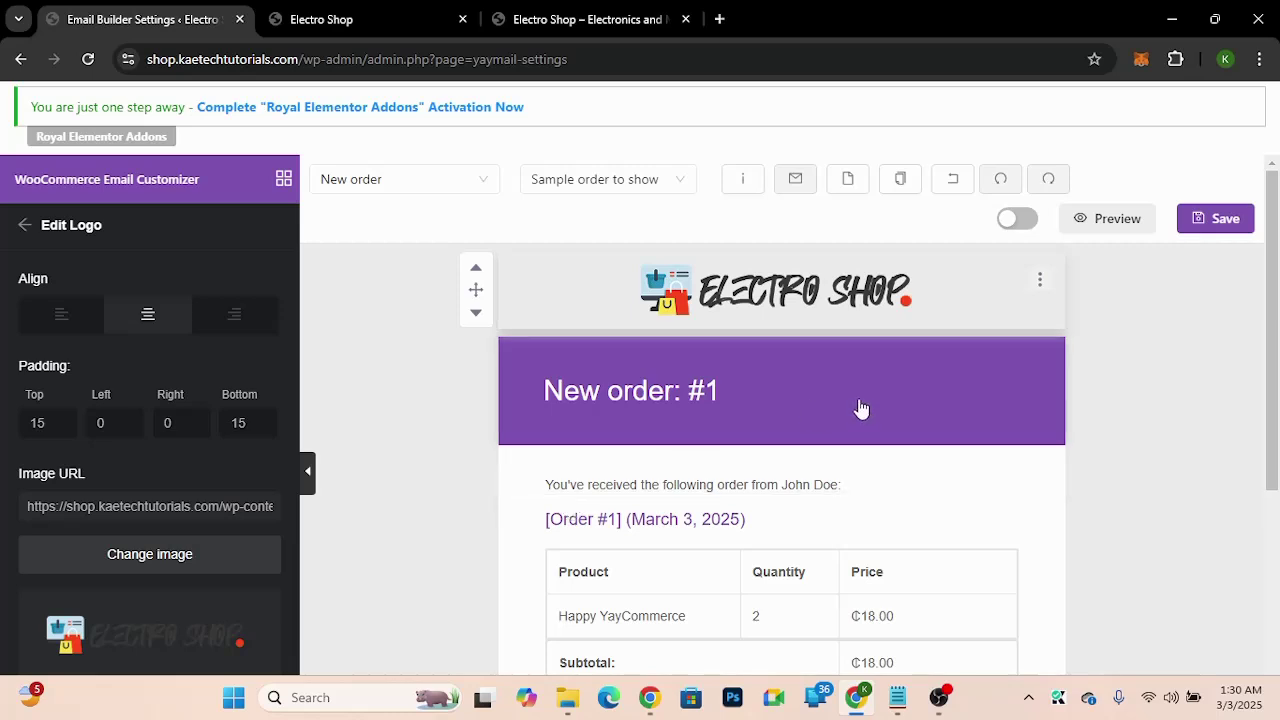
# Step: Change the email heading's background color to a bright red-orange, about FF4000
pyautogui.click(822, 412)
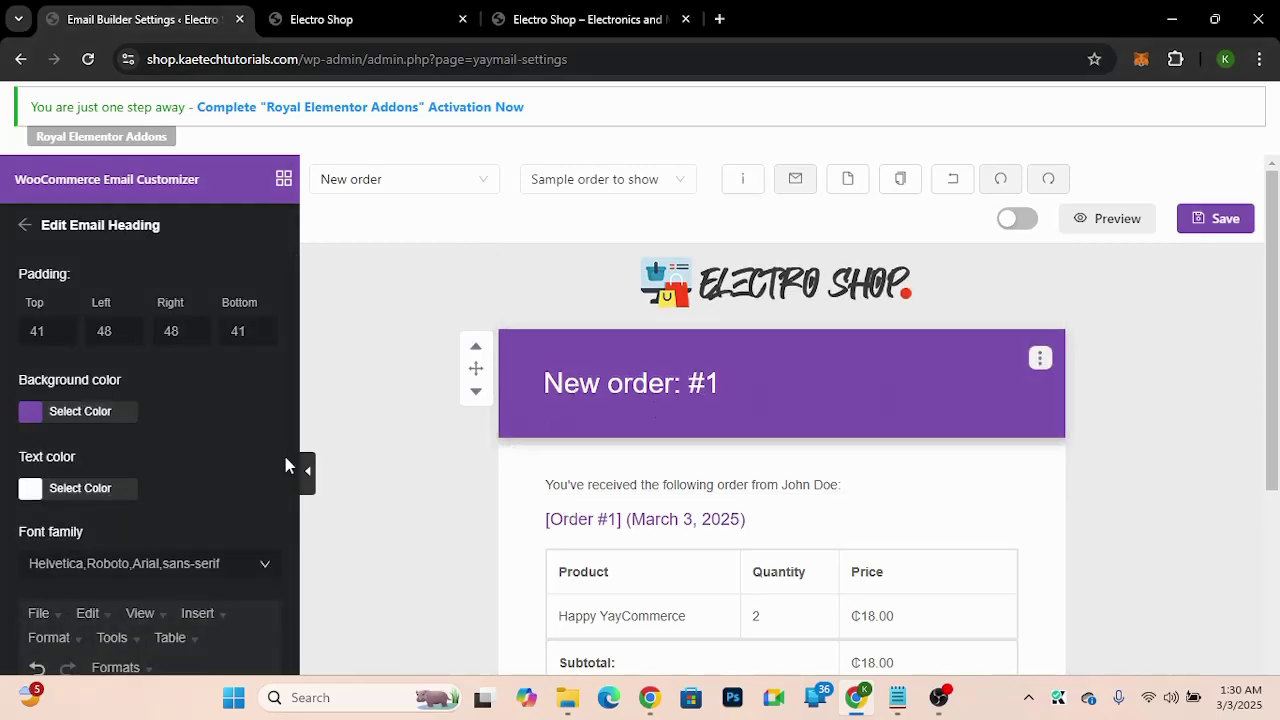
pyautogui.scroll(-2, 595, 430)
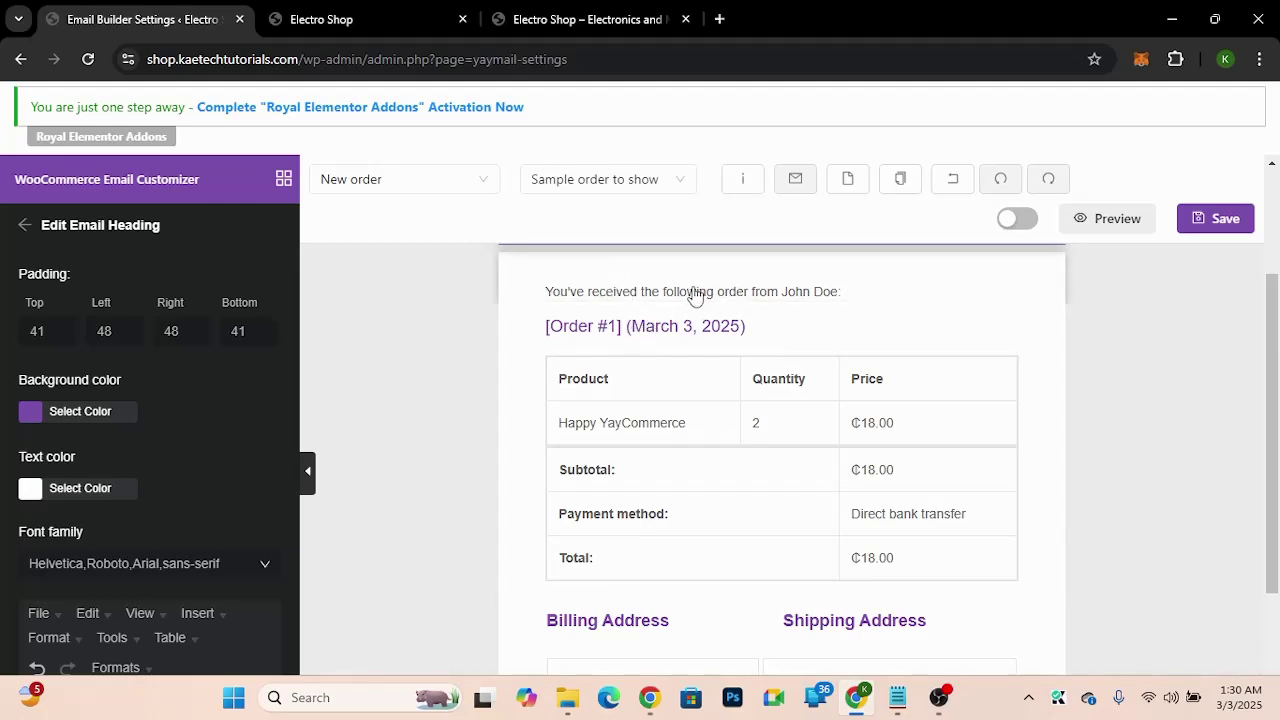
pyautogui.scroll(2, 524, 446)
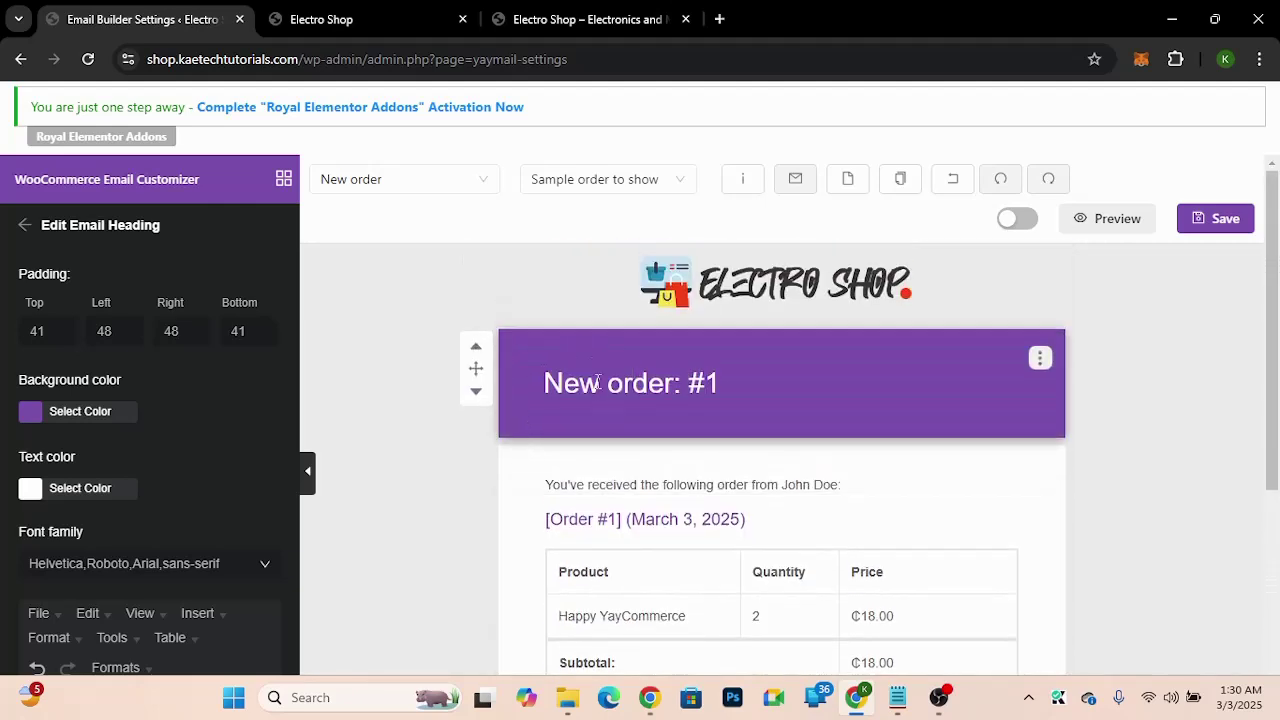
pyautogui.click(30, 411)
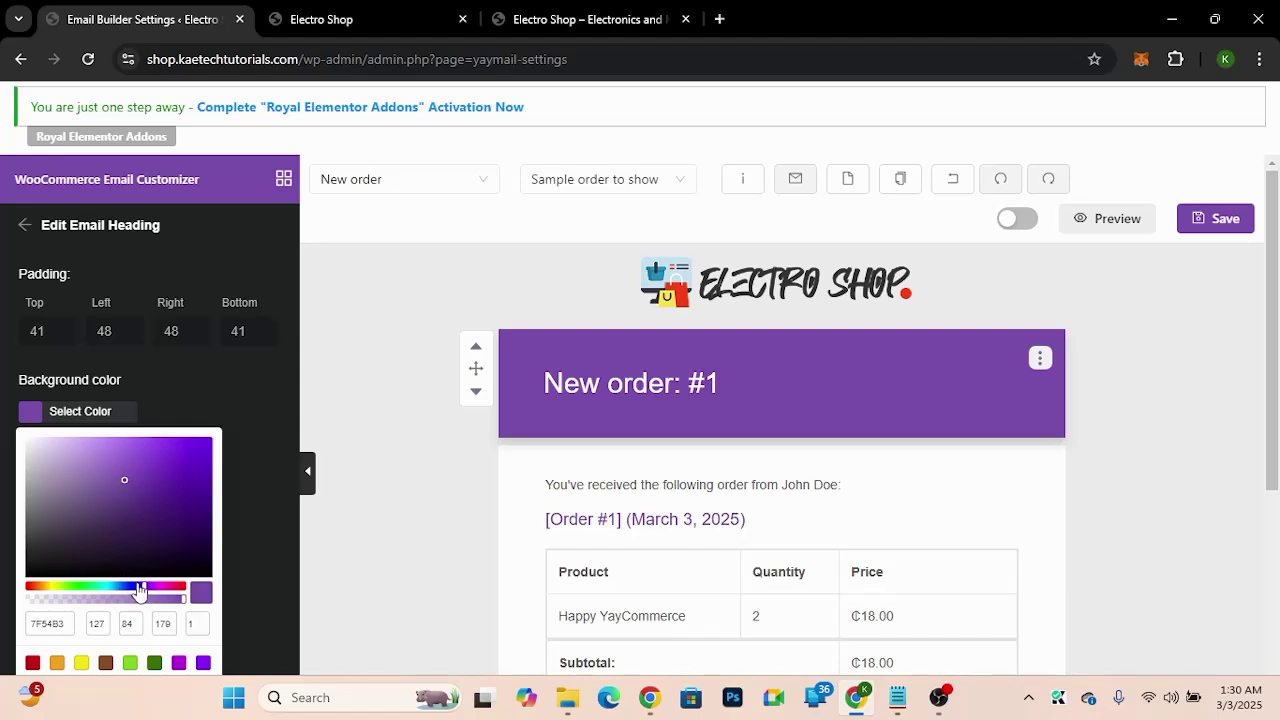
pyautogui.moveTo(146, 593); pyautogui.dragTo(37, 593)
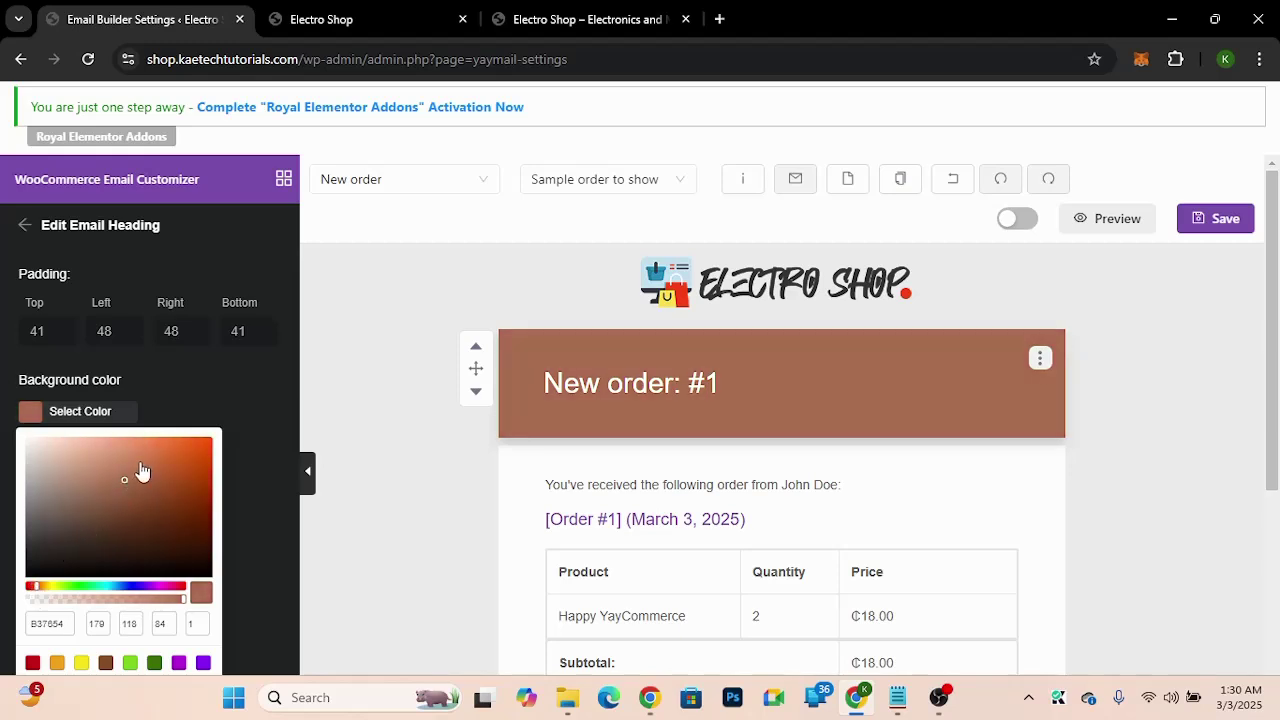
pyautogui.moveTo(128, 484); pyautogui.dragTo(223, 429)
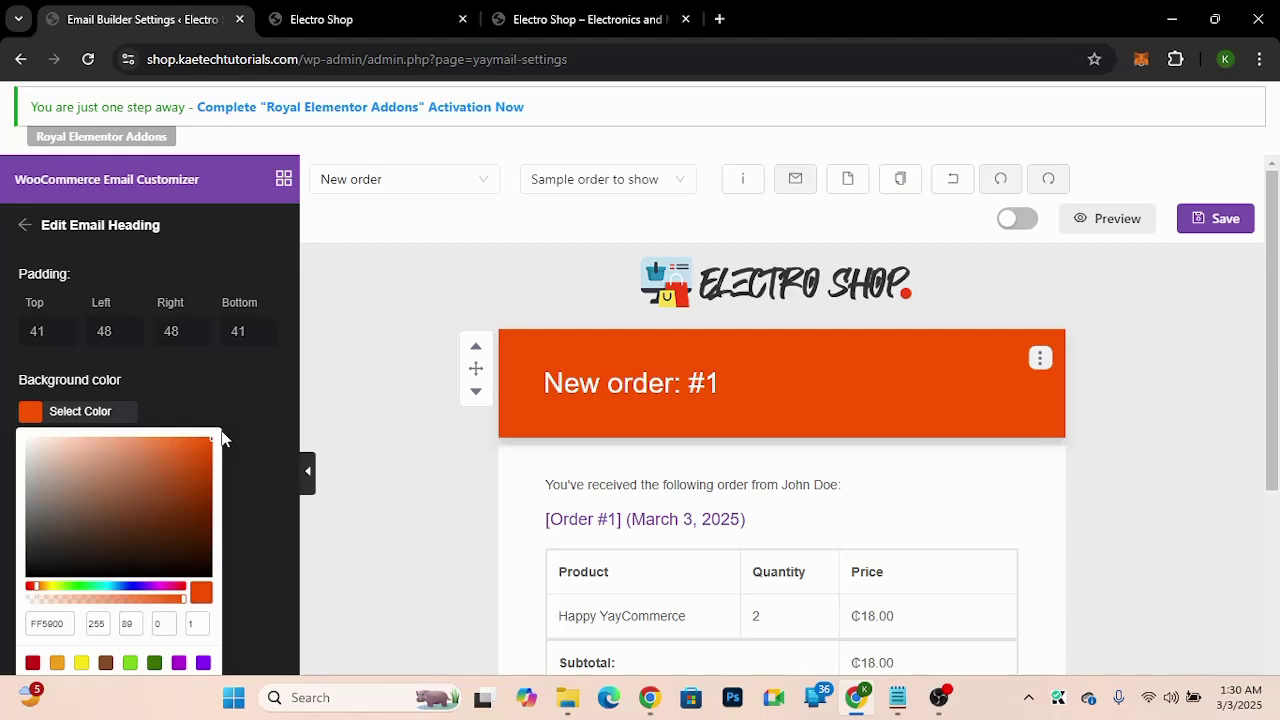
pyautogui.moveTo(36, 592); pyautogui.dragTo(35, 592)
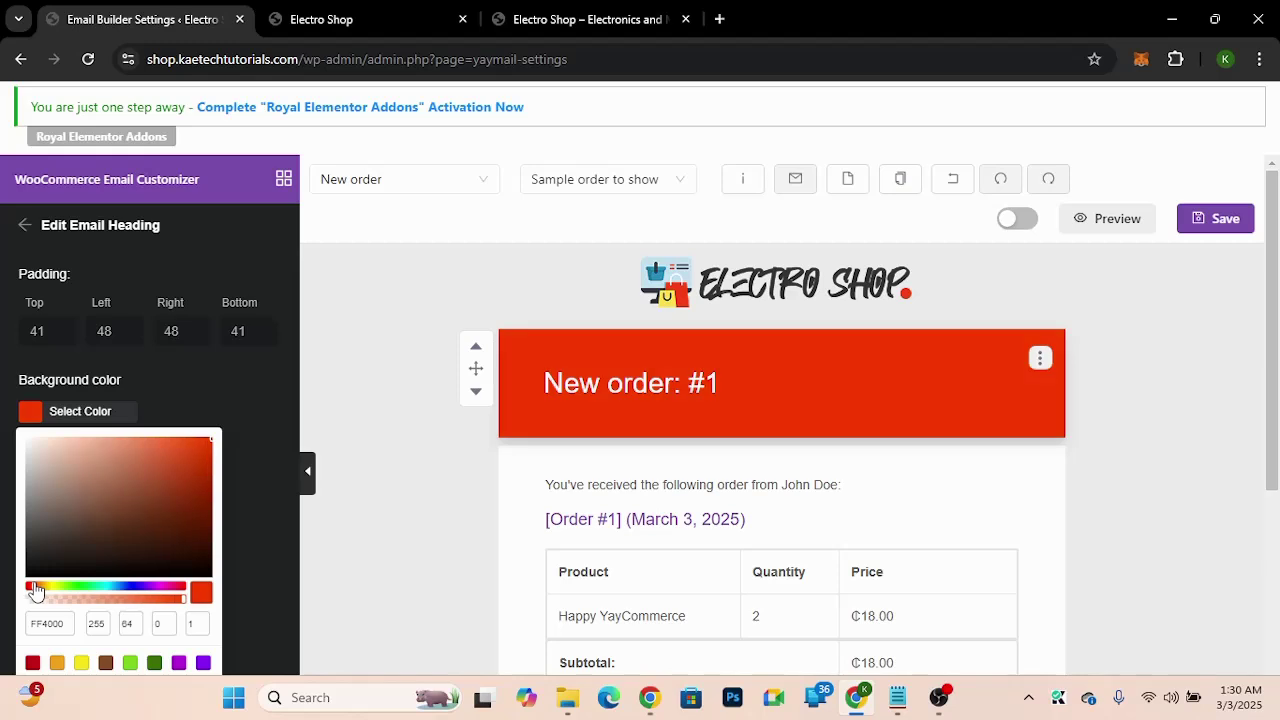
pyautogui.click(3, 520)
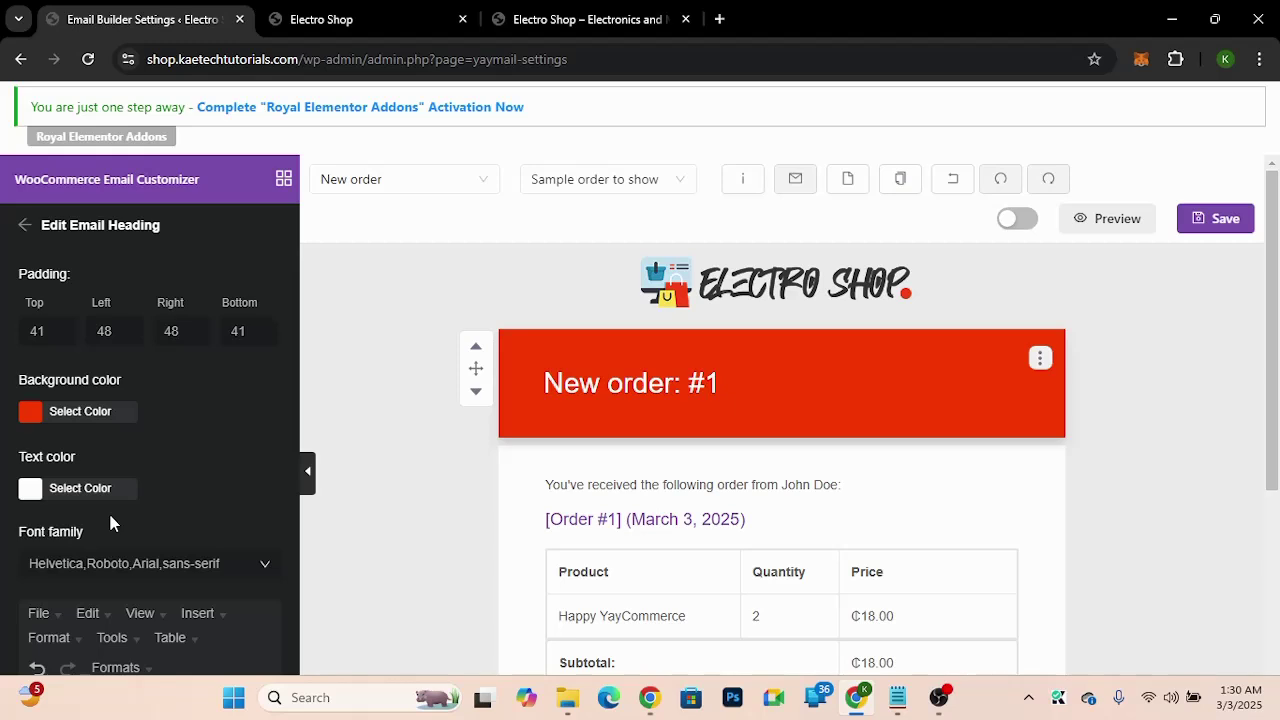
# Step: Replace the word "order" with "Investment" in the email heading text, keeping the order ID shortcode
pyautogui.scroll(-2, 108, 510)
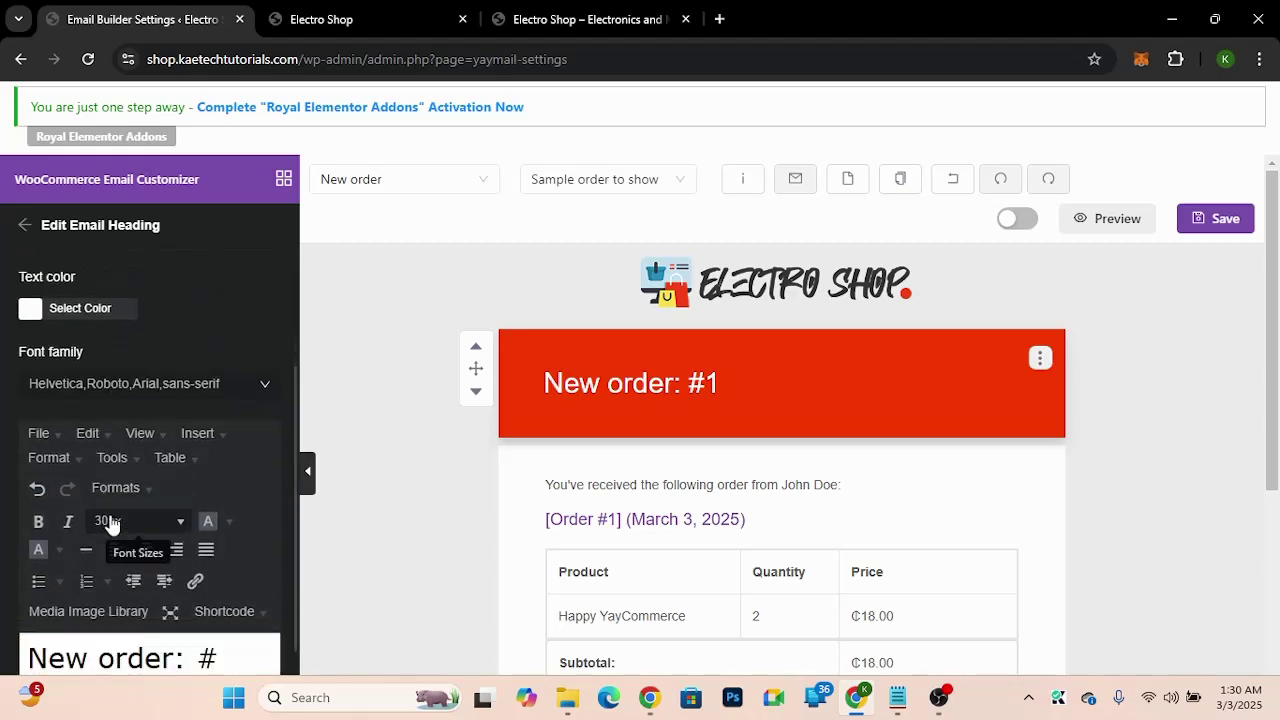
pyautogui.scroll(-1, 112, 524)
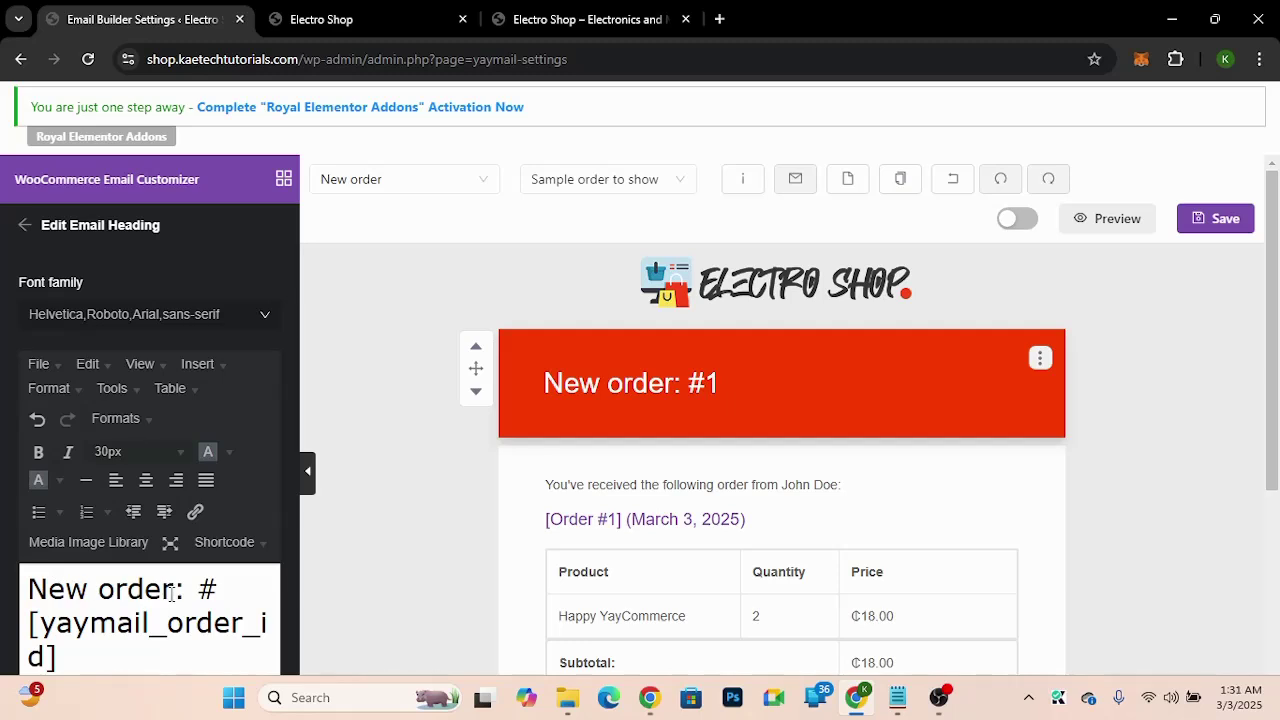
pyautogui.moveTo(173, 591); pyautogui.dragTo(104, 592)
pyautogui.write('Investment')
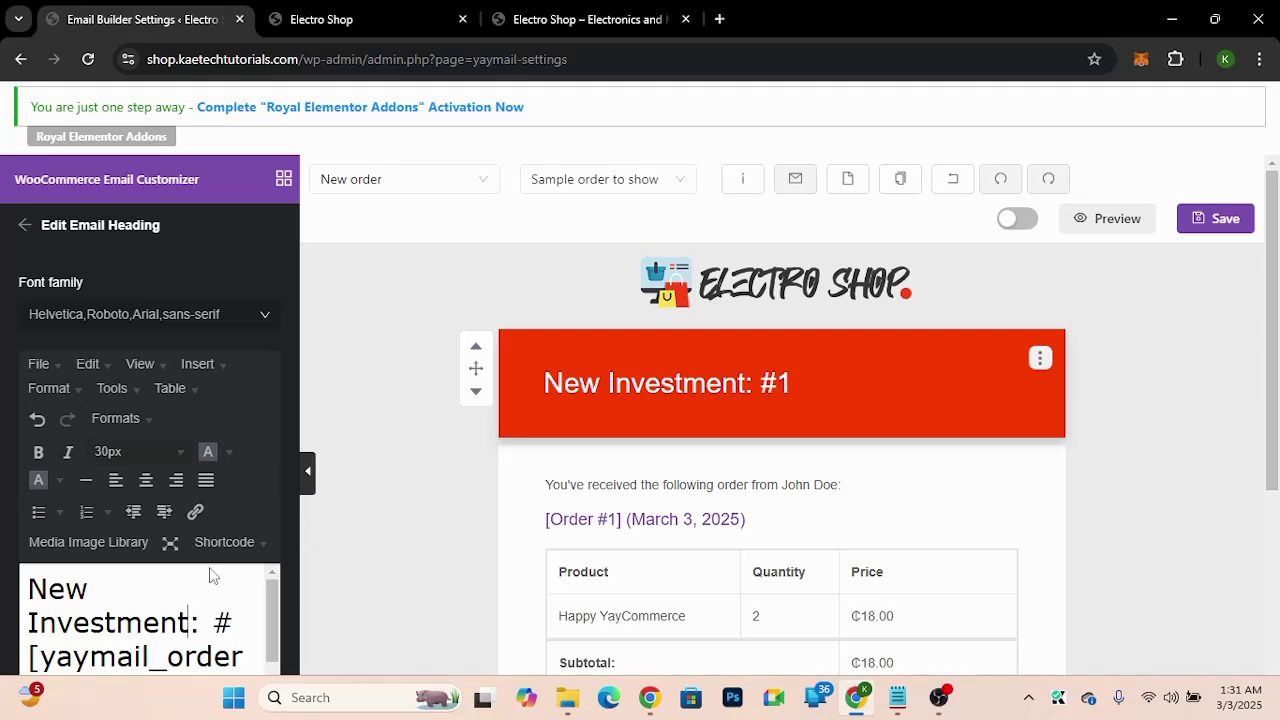
# Step: Replace "order" with "investment" in the introductory sentence below the heading, keeping the billing name shortcodes
pyautogui.click(717, 488)
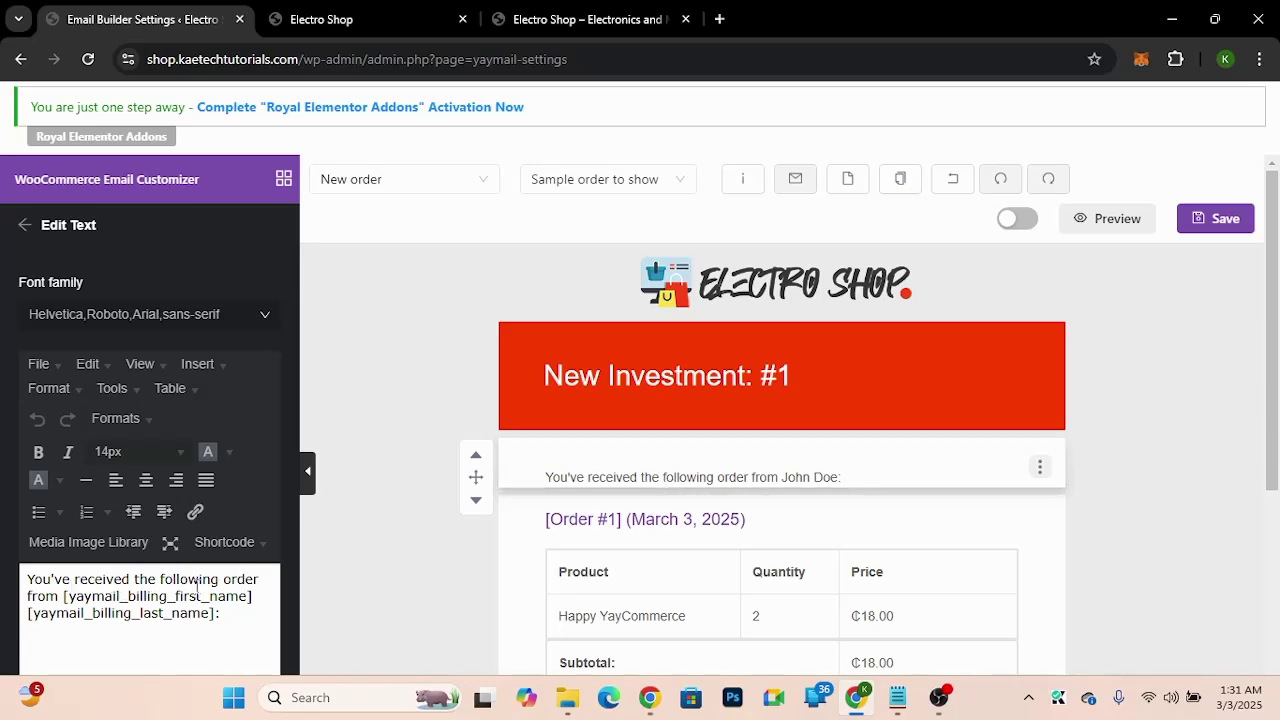
pyautogui.moveTo(258, 581); pyautogui.dragTo(228, 581)
pyautogui.write('investm')
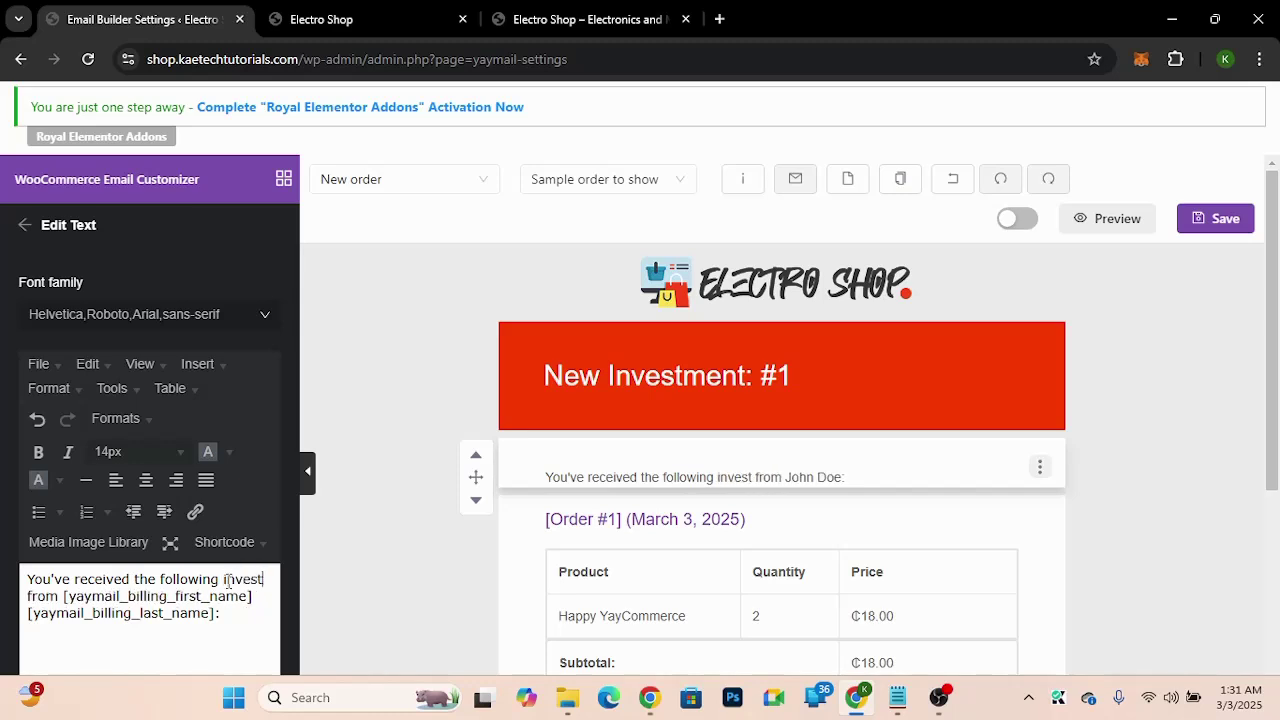
pyautogui.write('ent')
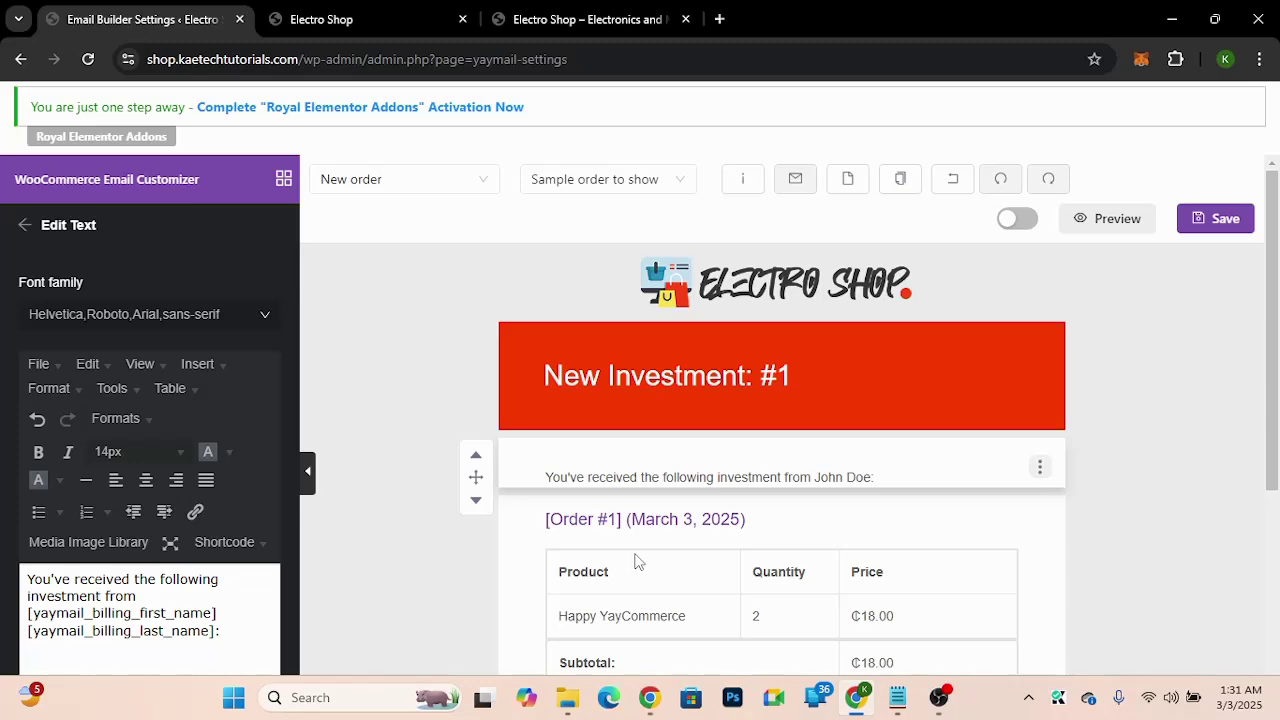
# Step: Open the order item block's settings and review its colors, font family and editable table titles
pyautogui.scroll(-2, 799, 539)
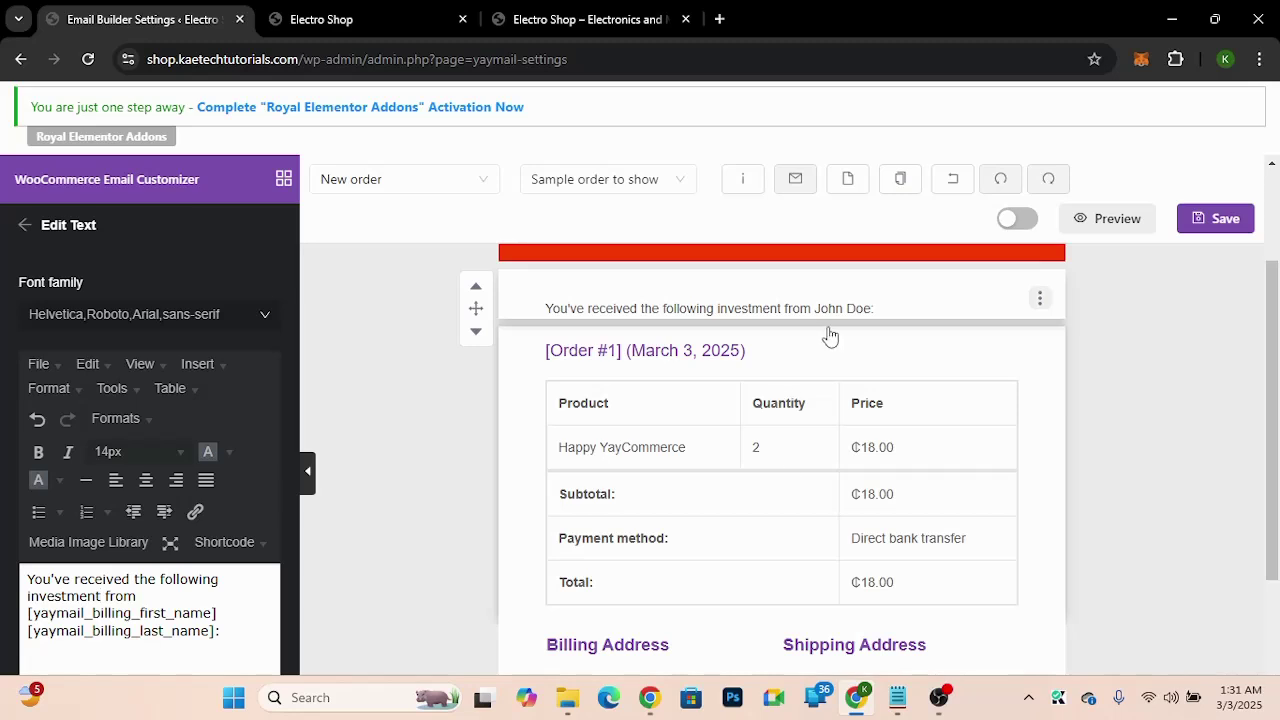
pyautogui.click(852, 354)
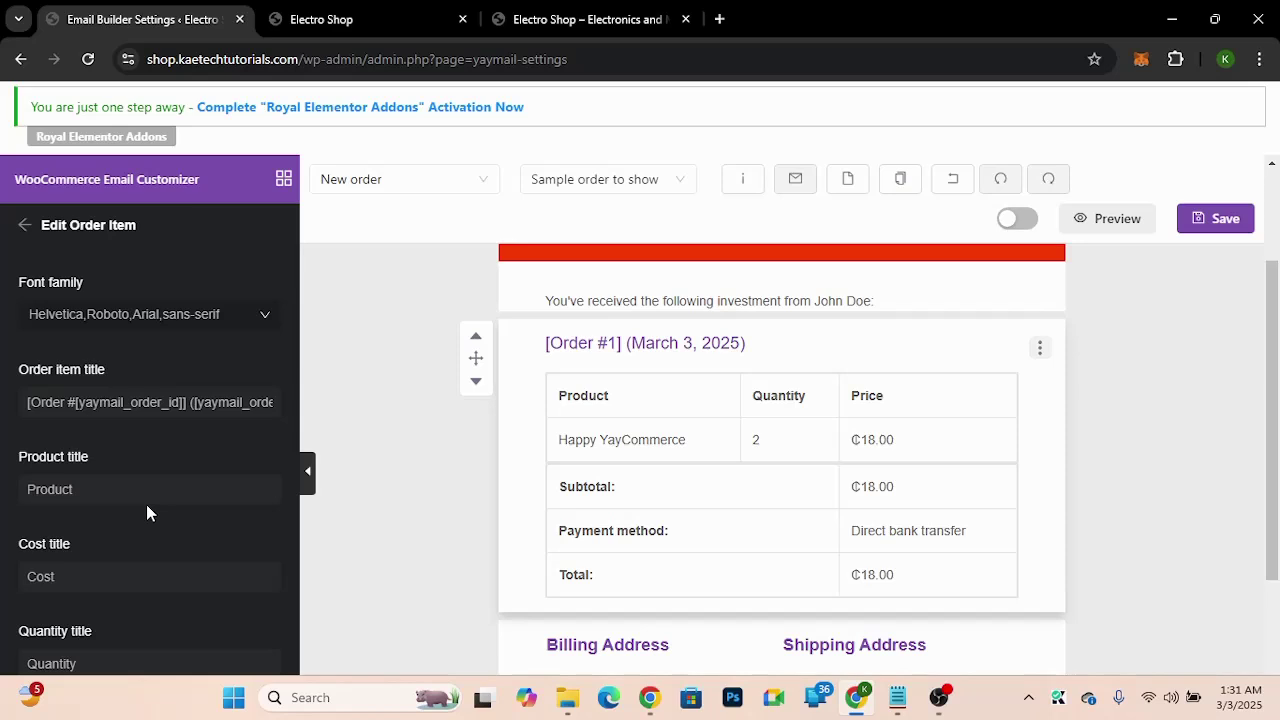
pyautogui.scroll(-5, 146, 504)
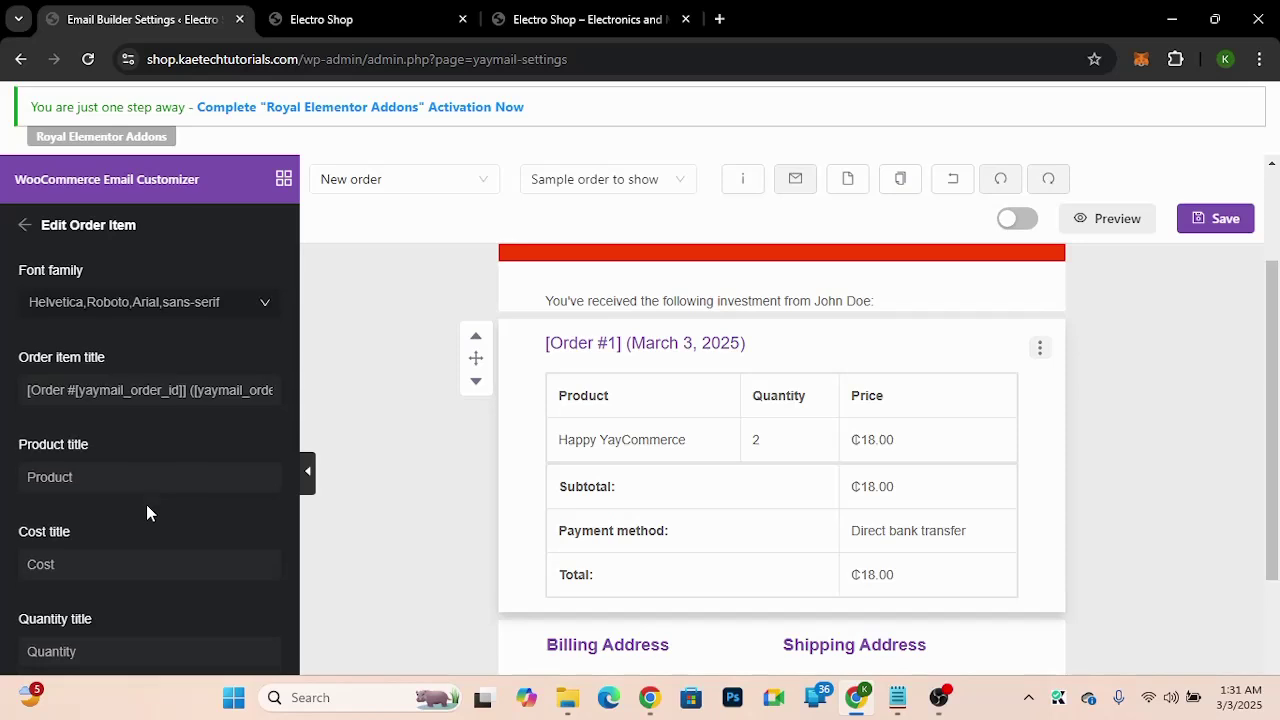
pyautogui.scroll(-4, 148, 505)
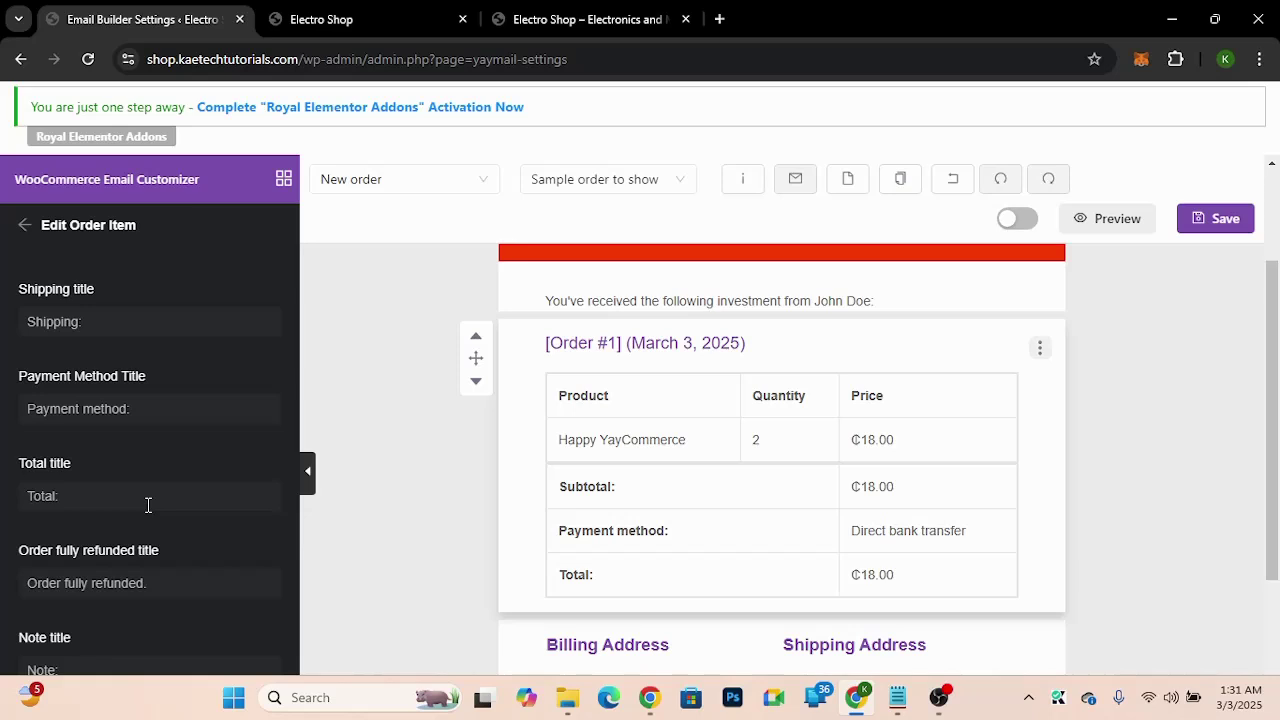
pyautogui.scroll(7, 148, 505)
pyautogui.scroll(4, 146, 504)
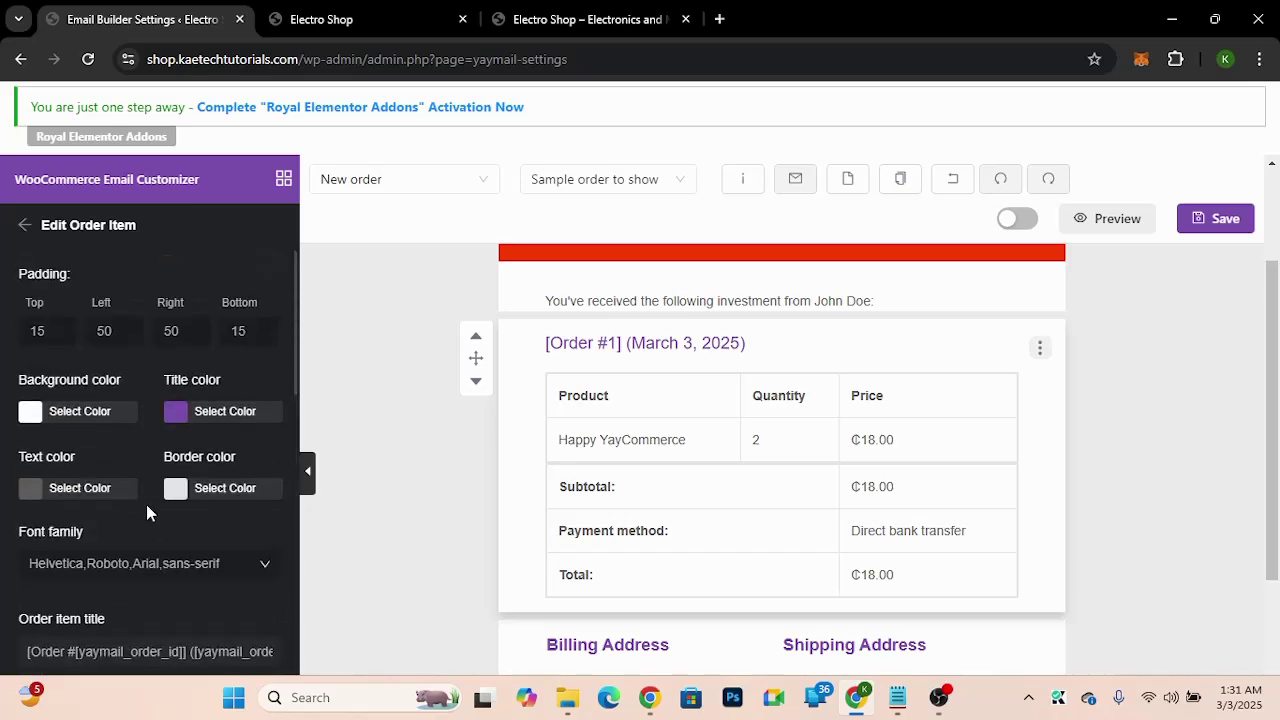
pyautogui.scroll(-3, 105, 560)
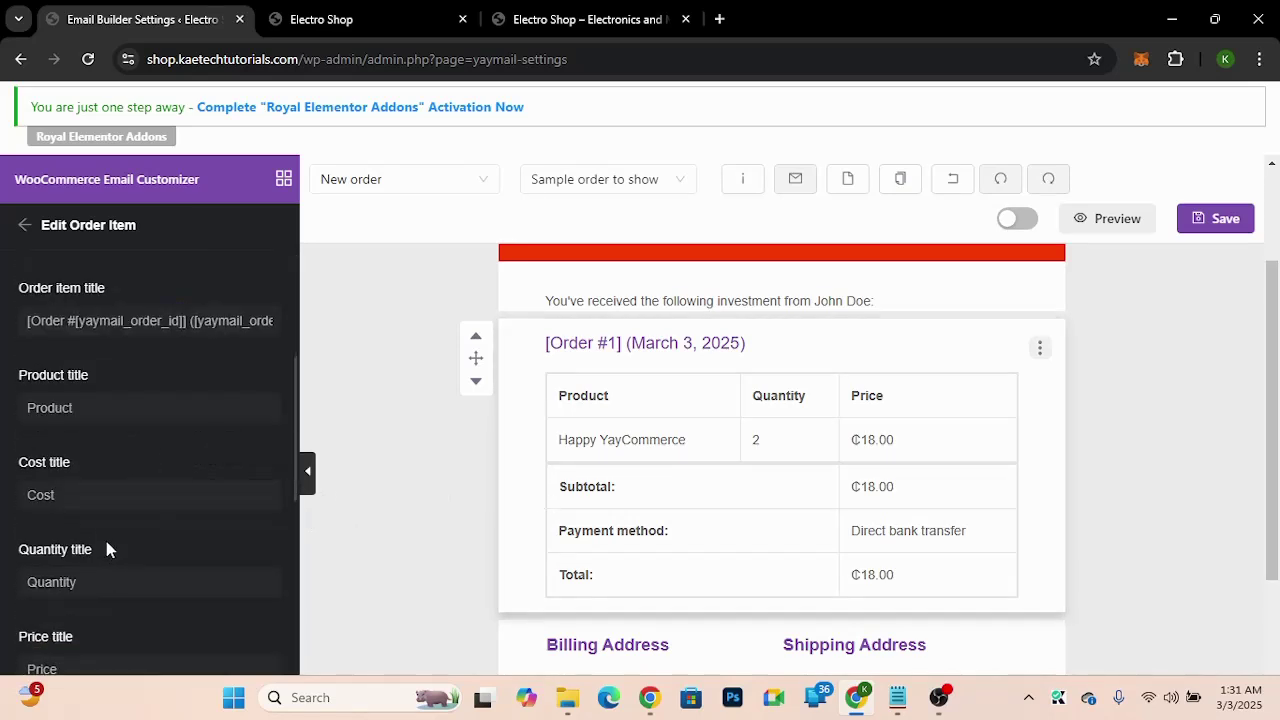
pyautogui.doubleClick(56, 494)
pyautogui.click(68, 410)
# Step: Change the order item table's total title to "Total Investment:"
pyautogui.scroll(-1, 150, 602)
pyautogui.scroll(-2, 150, 602)
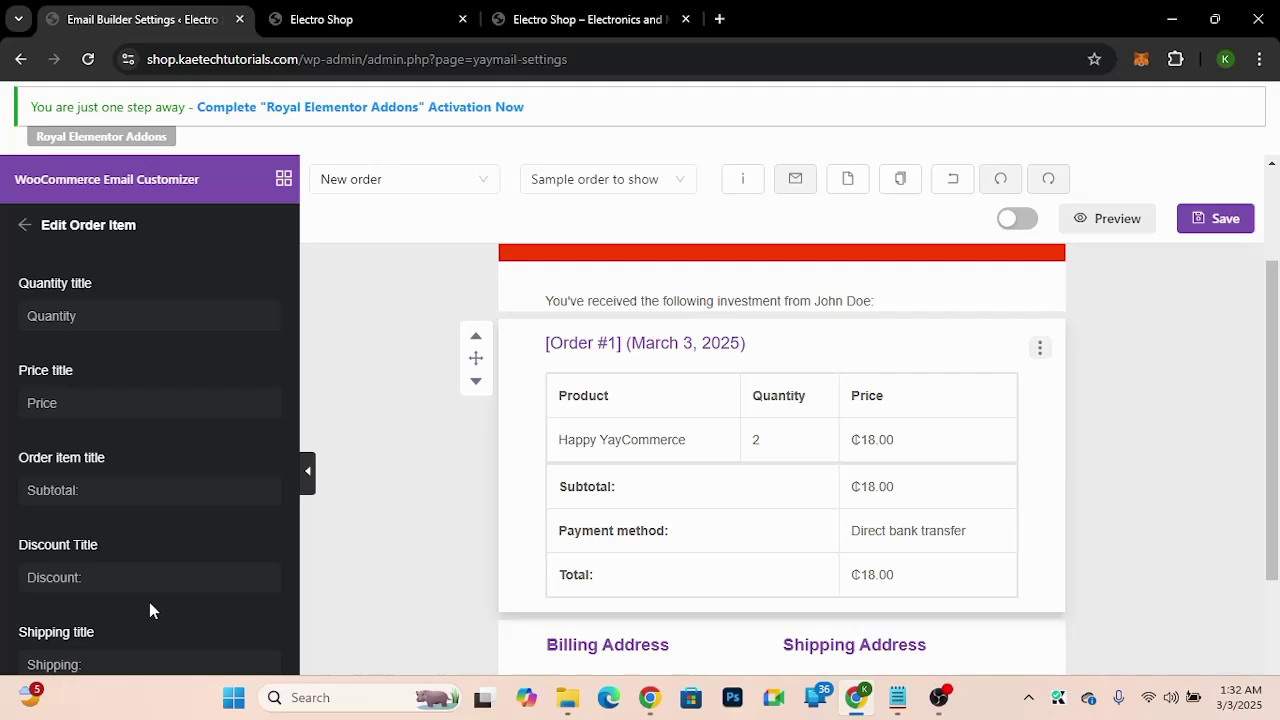
pyautogui.scroll(-3, 149, 602)
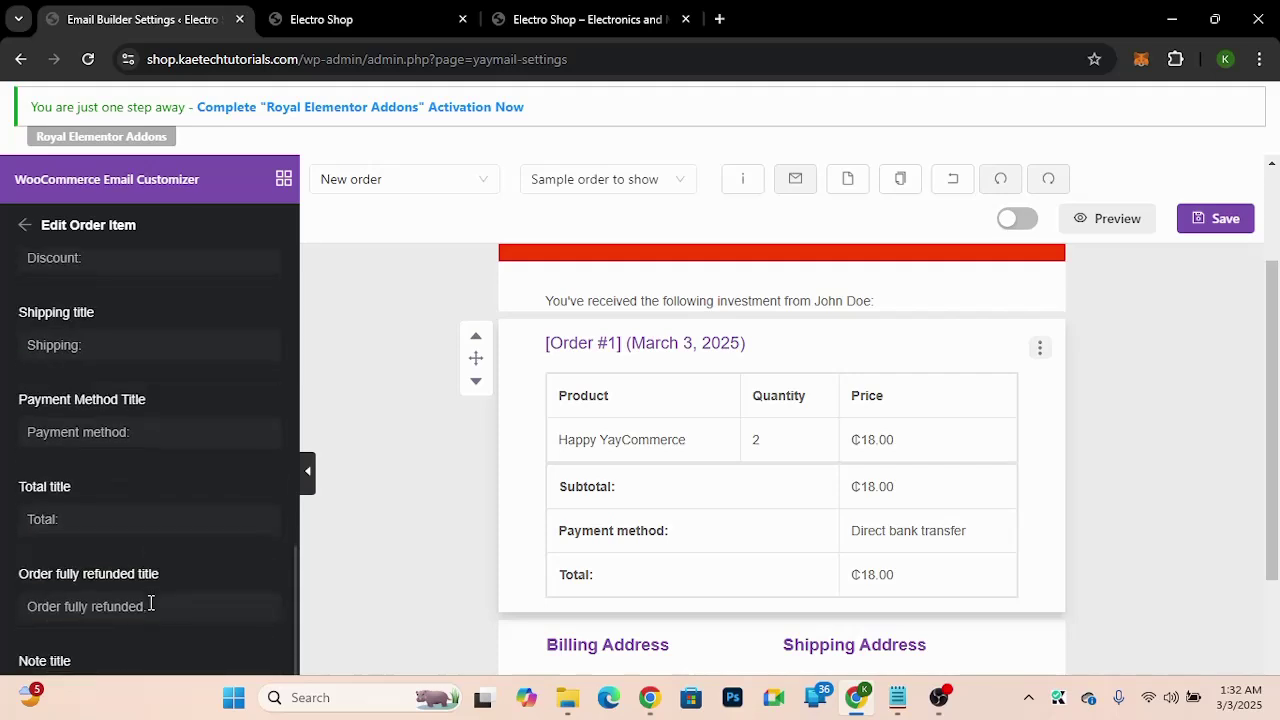
pyautogui.scroll(-1, 149, 602)
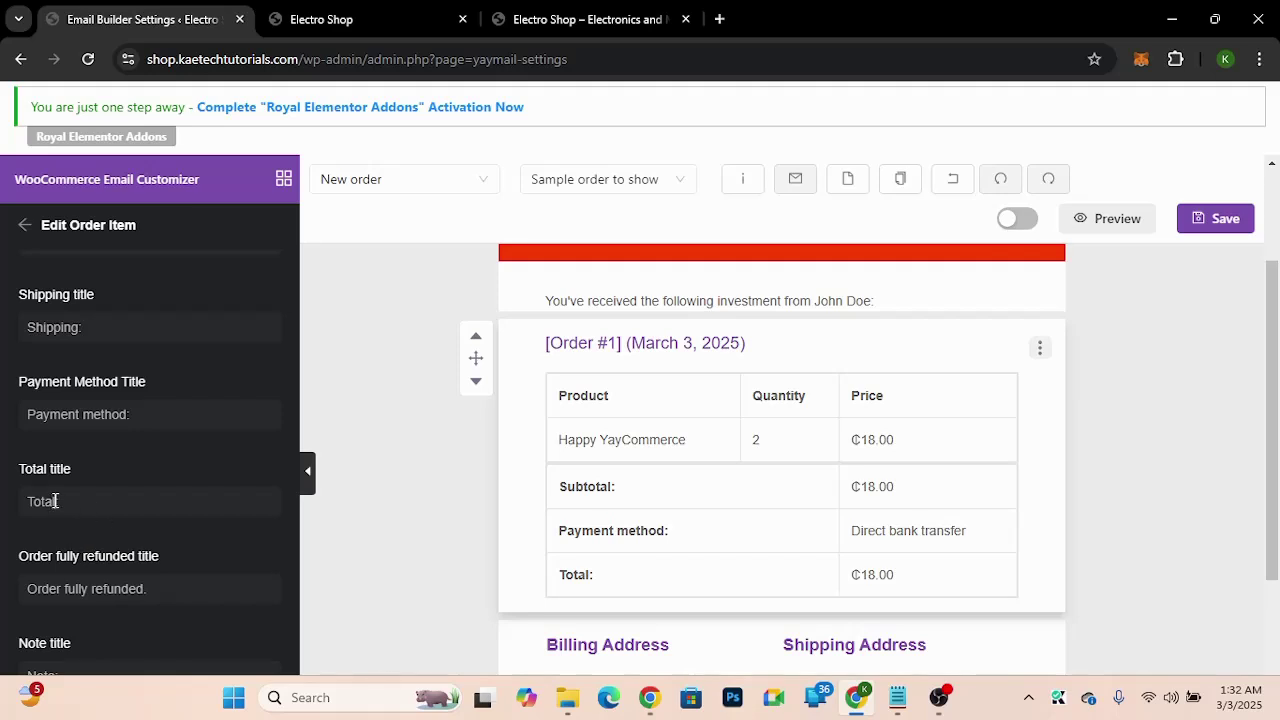
pyautogui.write('Investment:')
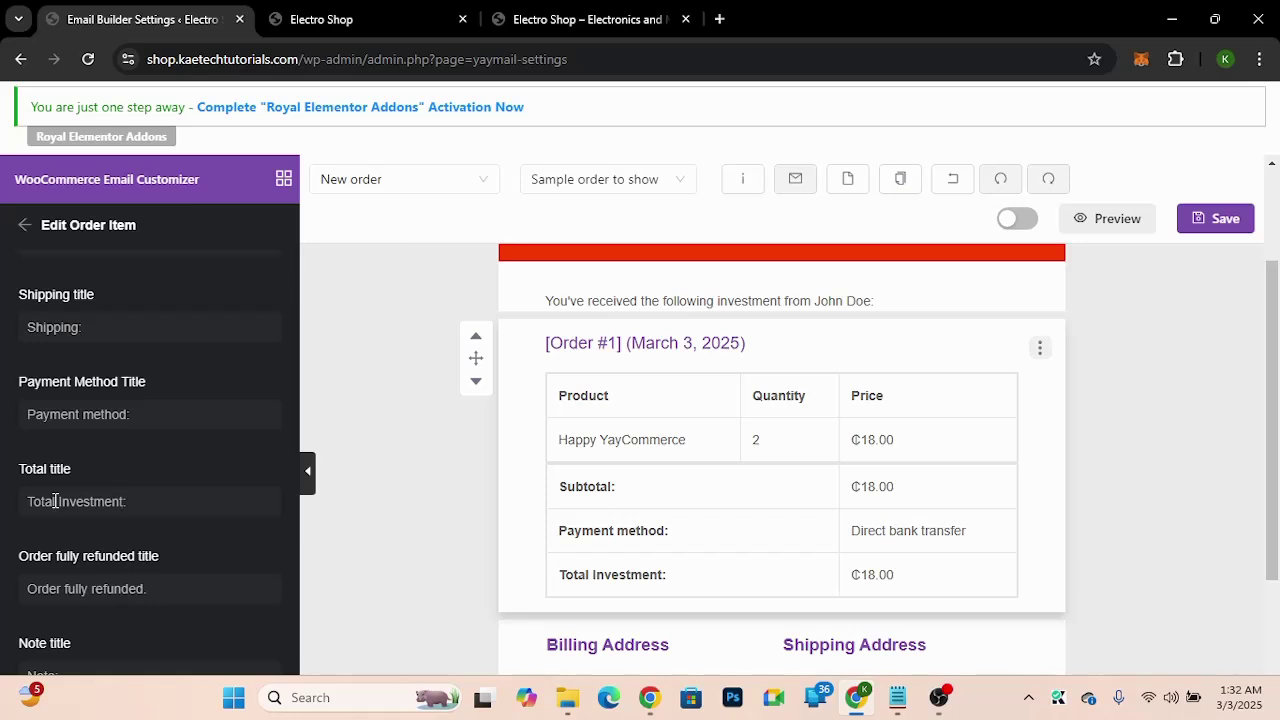
pyautogui.press('BackSpace')
# Step: Copy the hex code FF4000 from the email heading's background color
pyautogui.scroll(6, 129, 512)
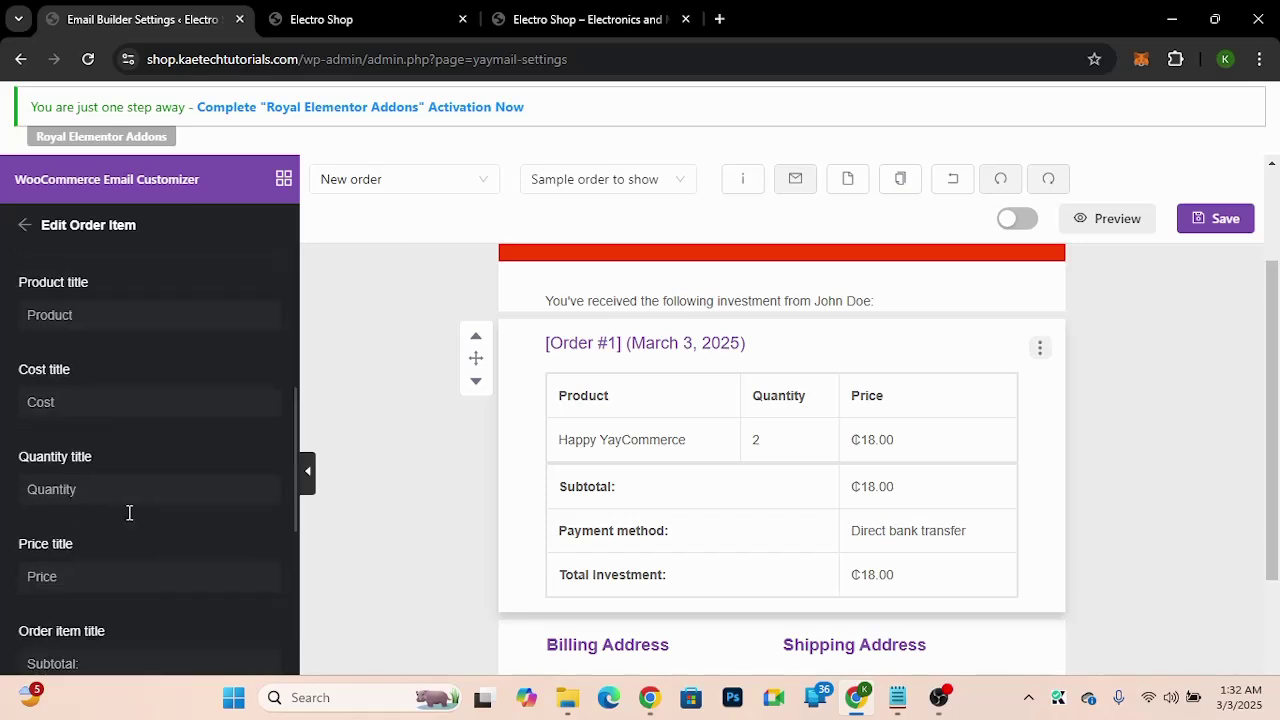
pyautogui.scroll(3, 129, 512)
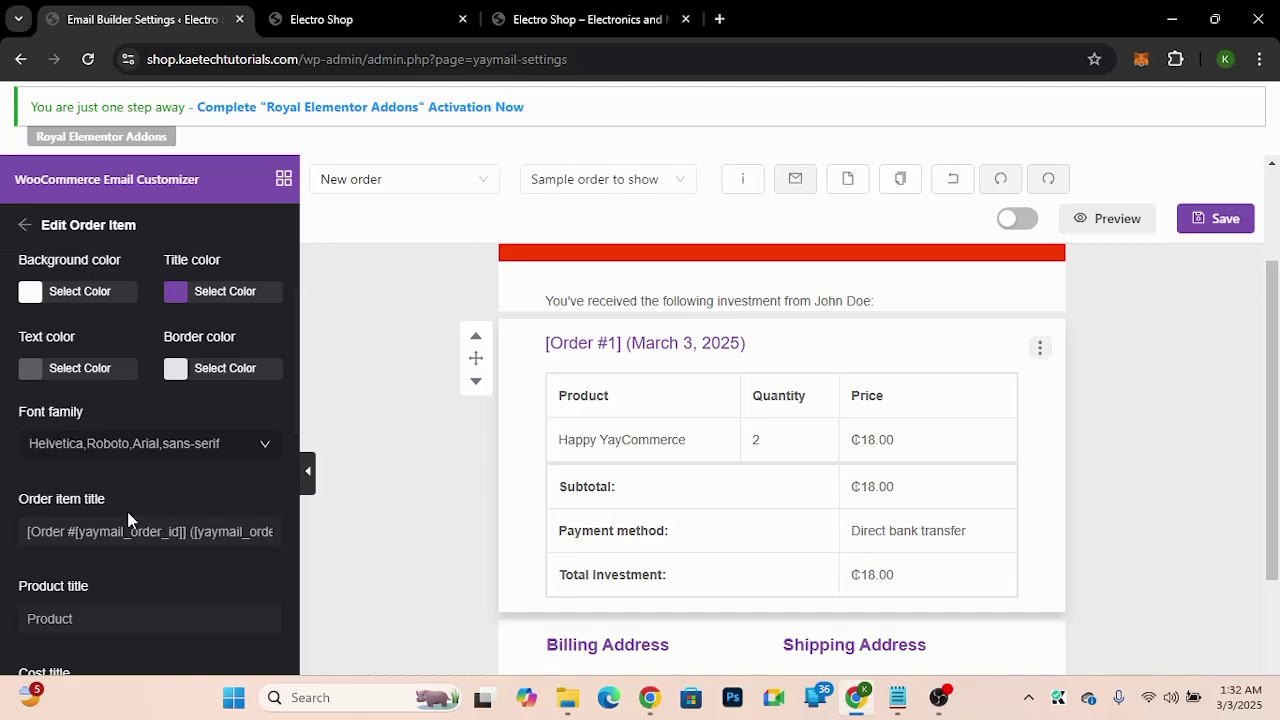
pyautogui.click(608, 255)
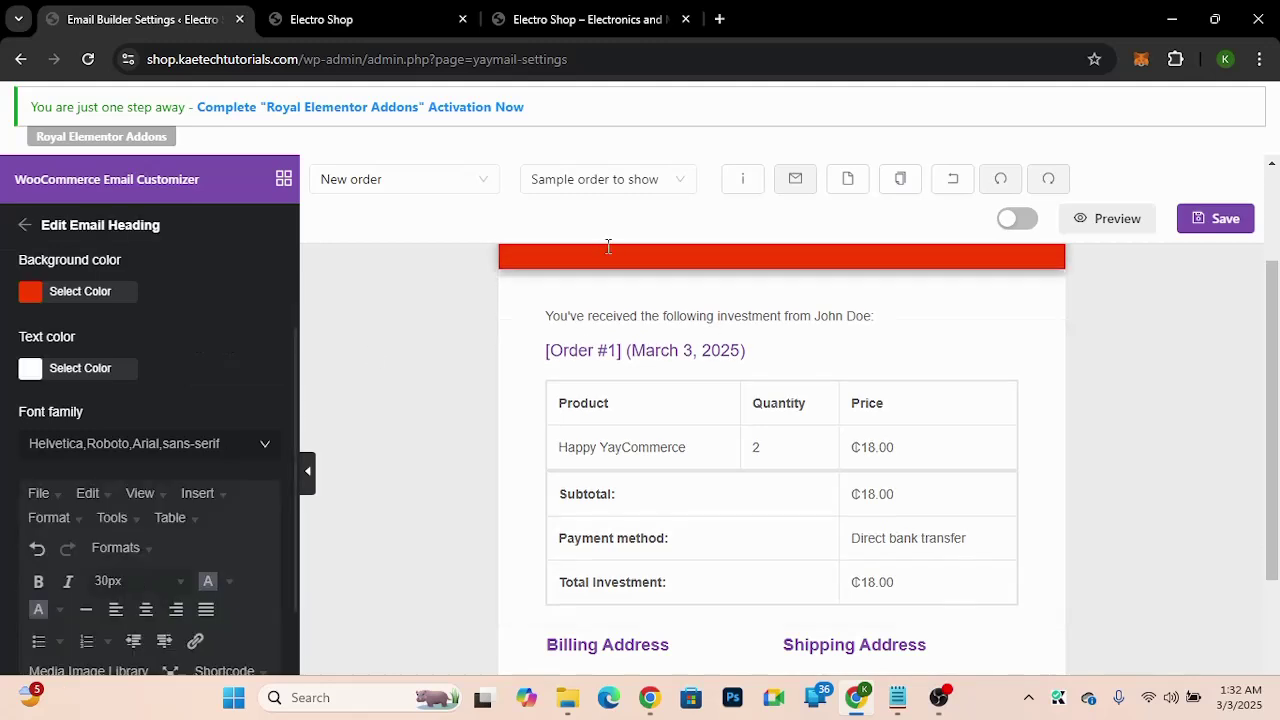
pyautogui.click(30, 296)
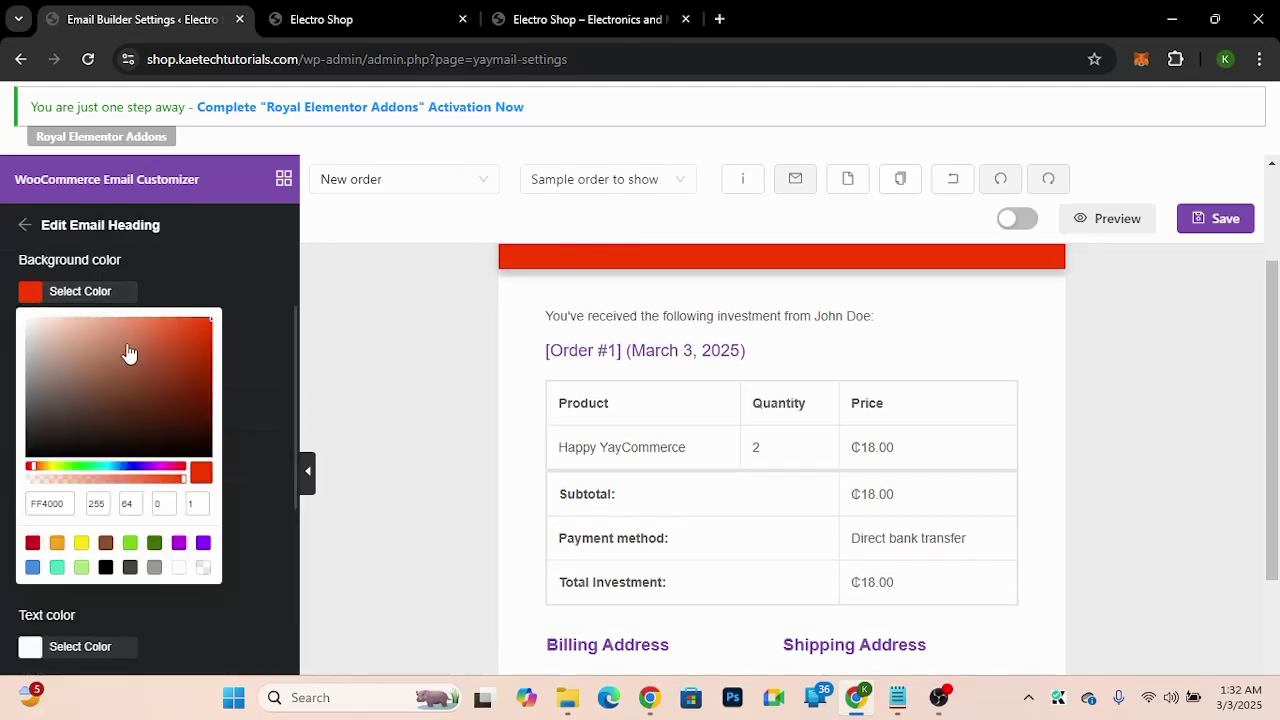
pyautogui.moveTo(66, 504); pyautogui.dragTo(24, 512)
pyautogui.hotkey('ctrl', 'c')
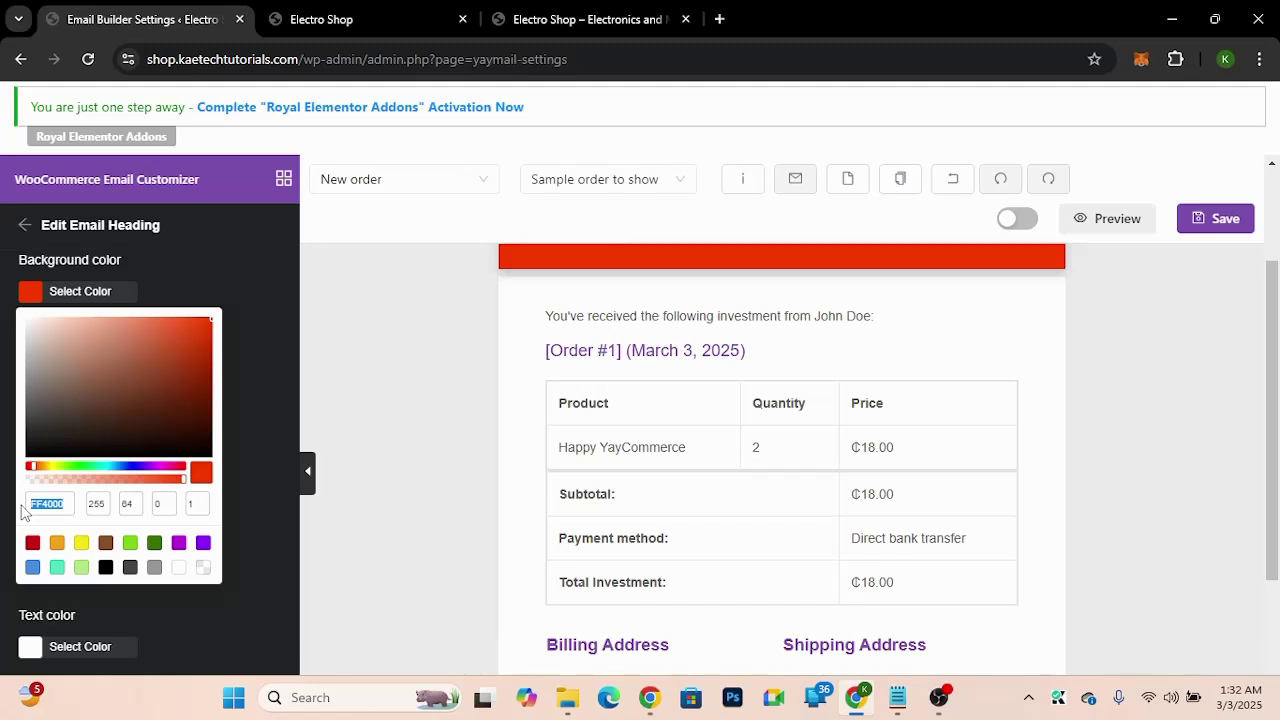
# Step: Set the order item block's title color to the copied hex code FF4000
pyautogui.click(729, 325)
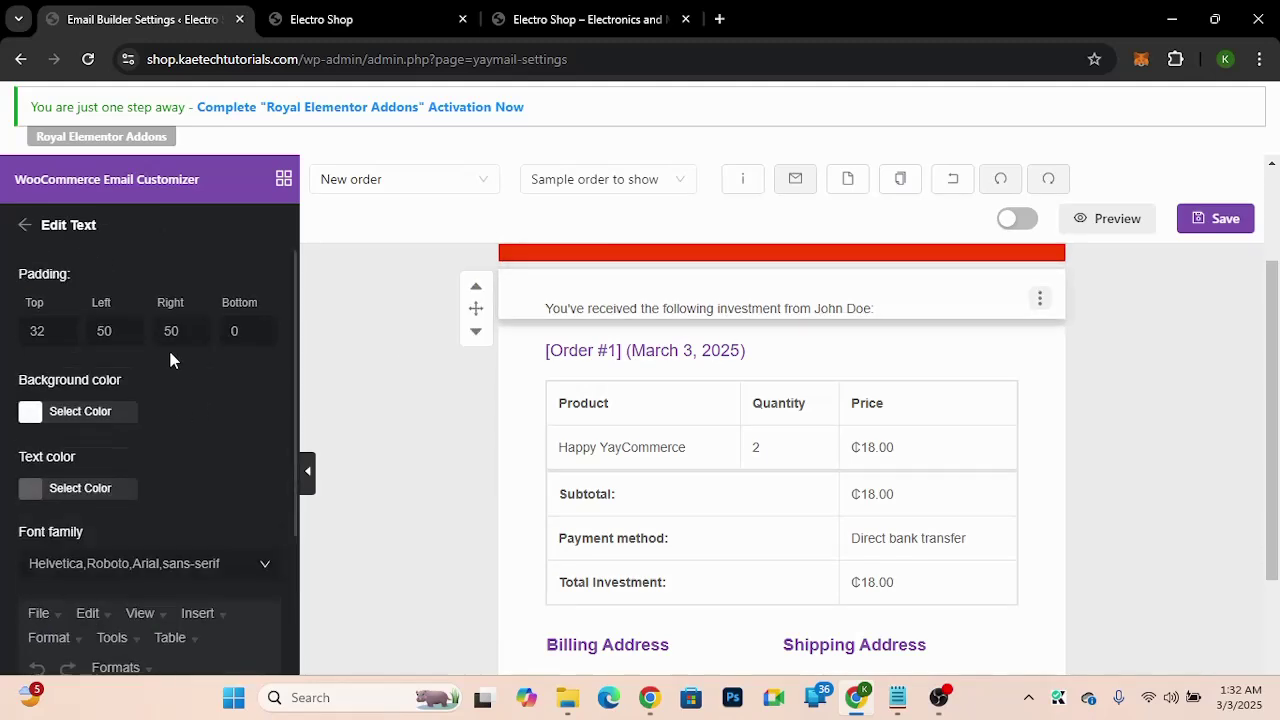
pyautogui.scroll(-3, 170, 360)
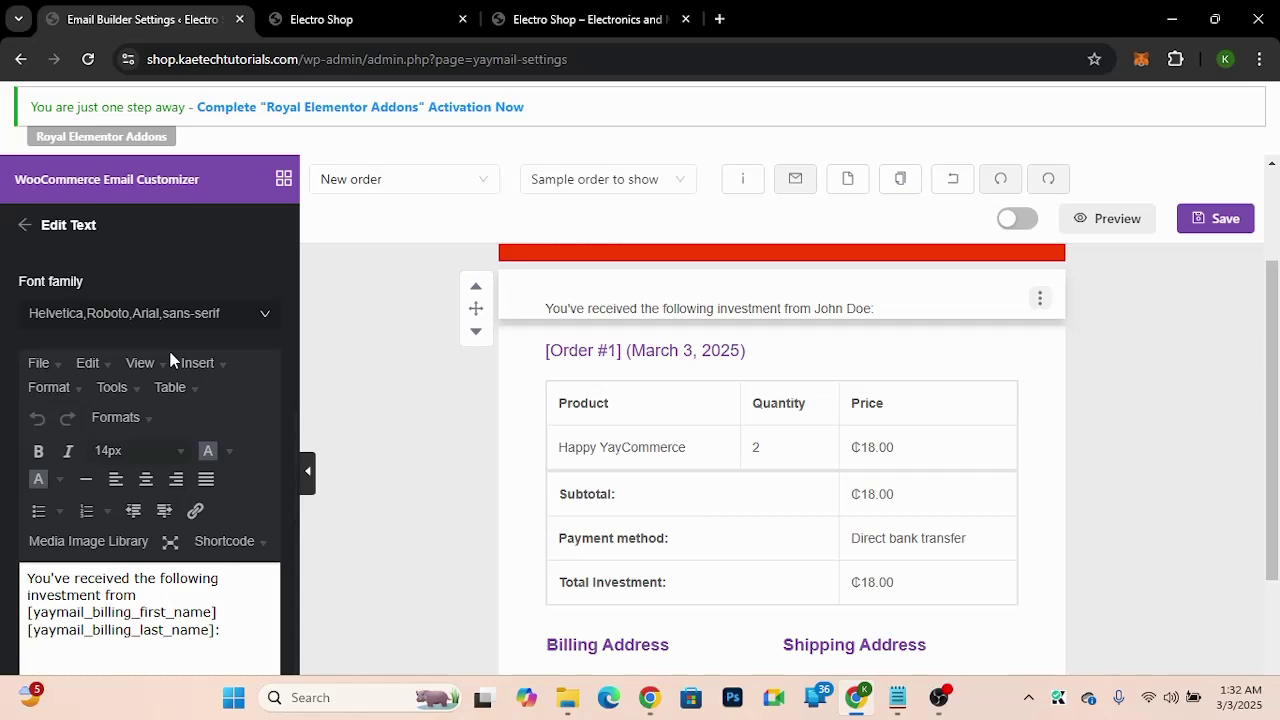
pyautogui.click(556, 393)
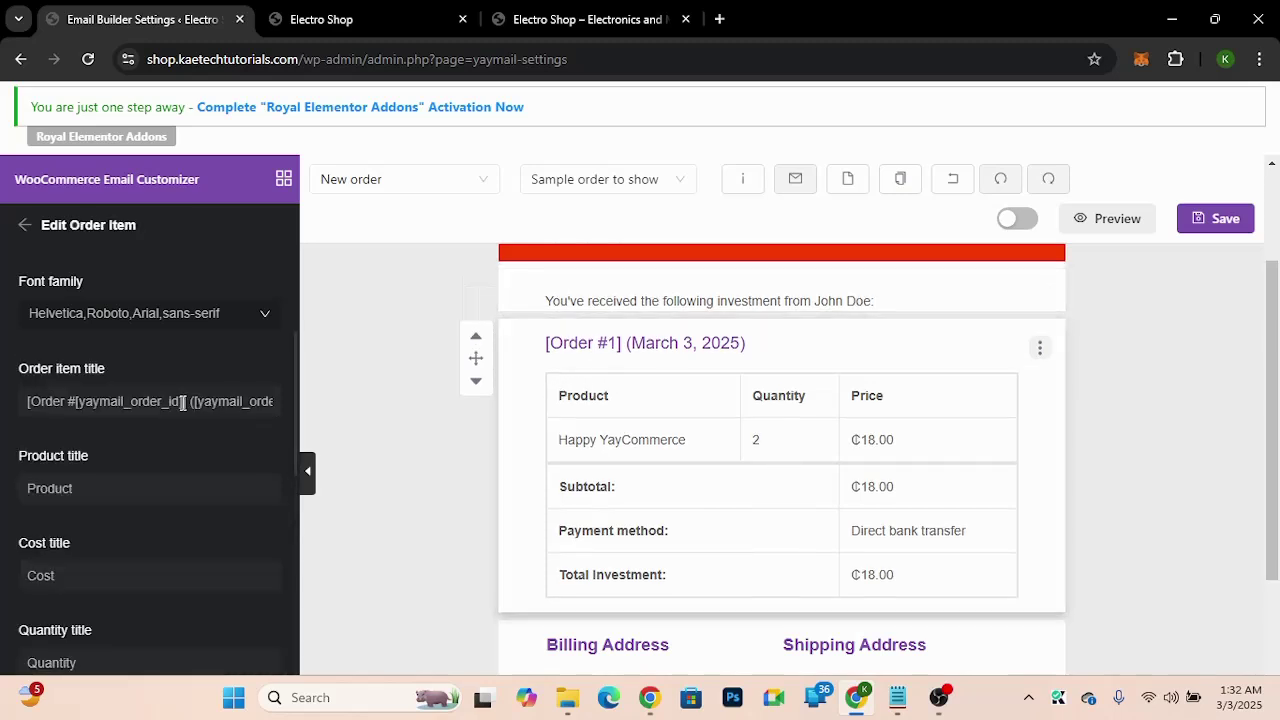
pyautogui.scroll(3, 156, 370)
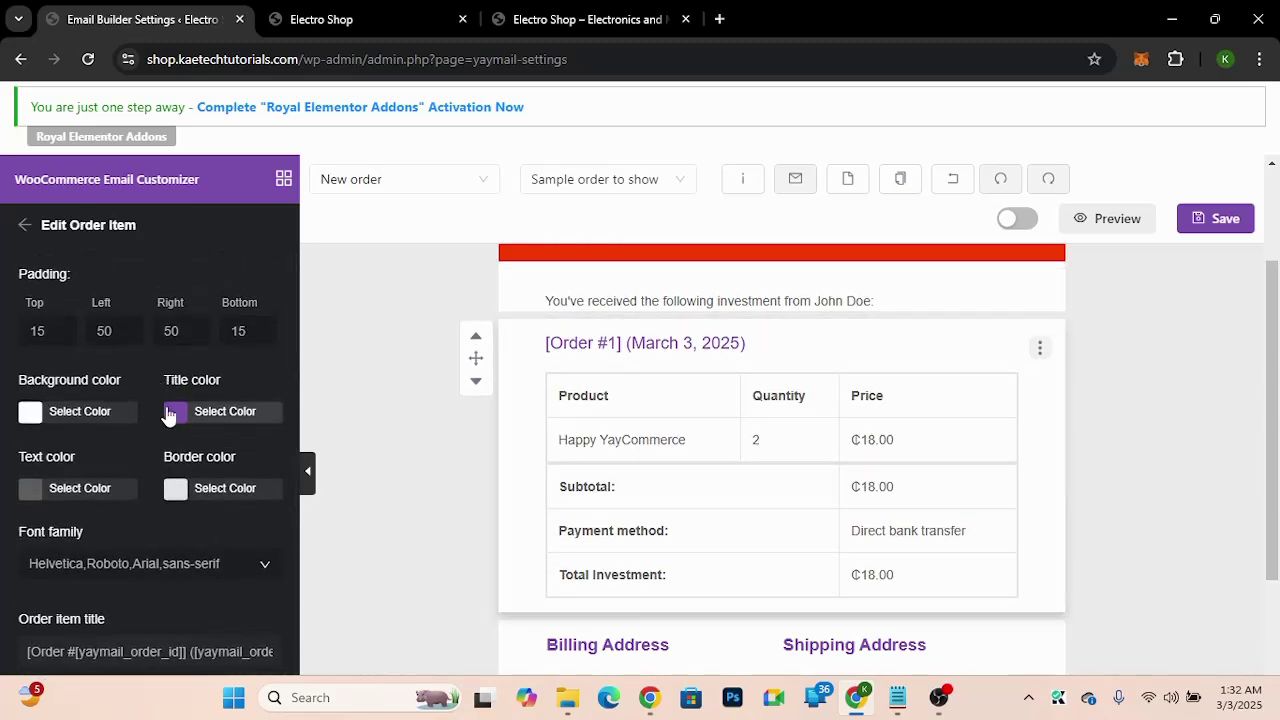
pyautogui.click(168, 413)
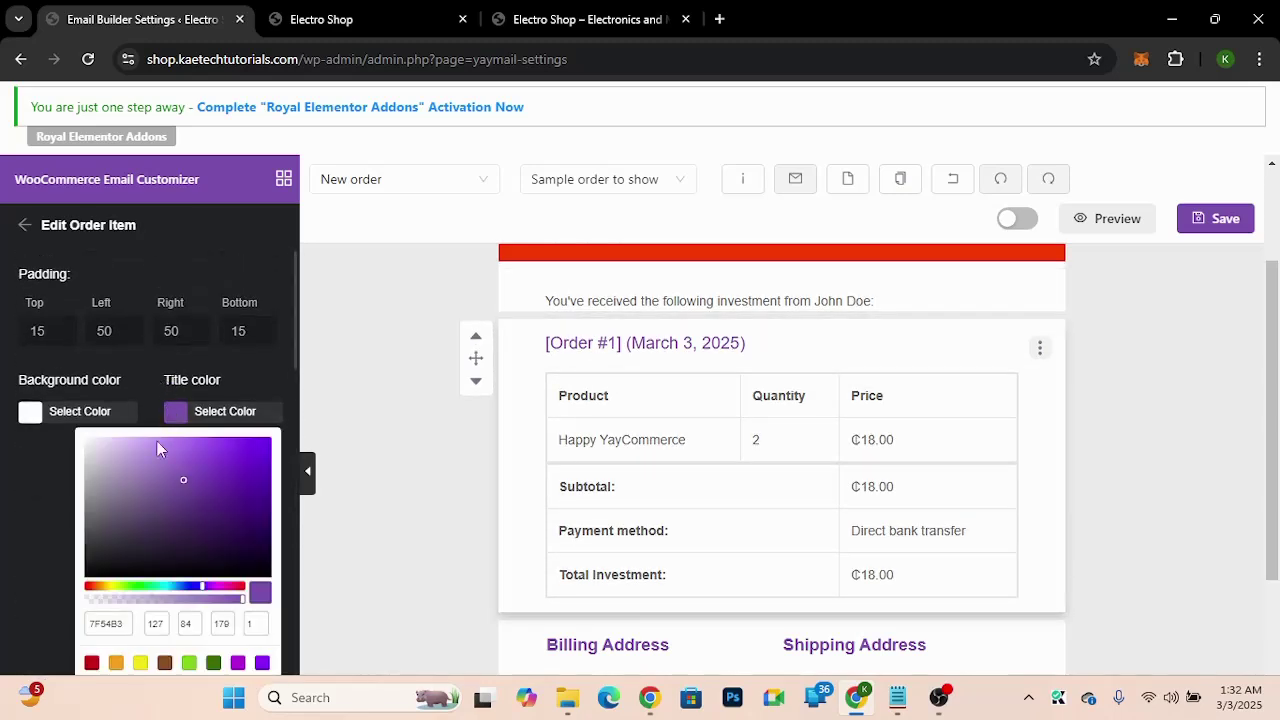
pyautogui.doubleClick(122, 624)
pyautogui.hotkey('ctrl', 'v')
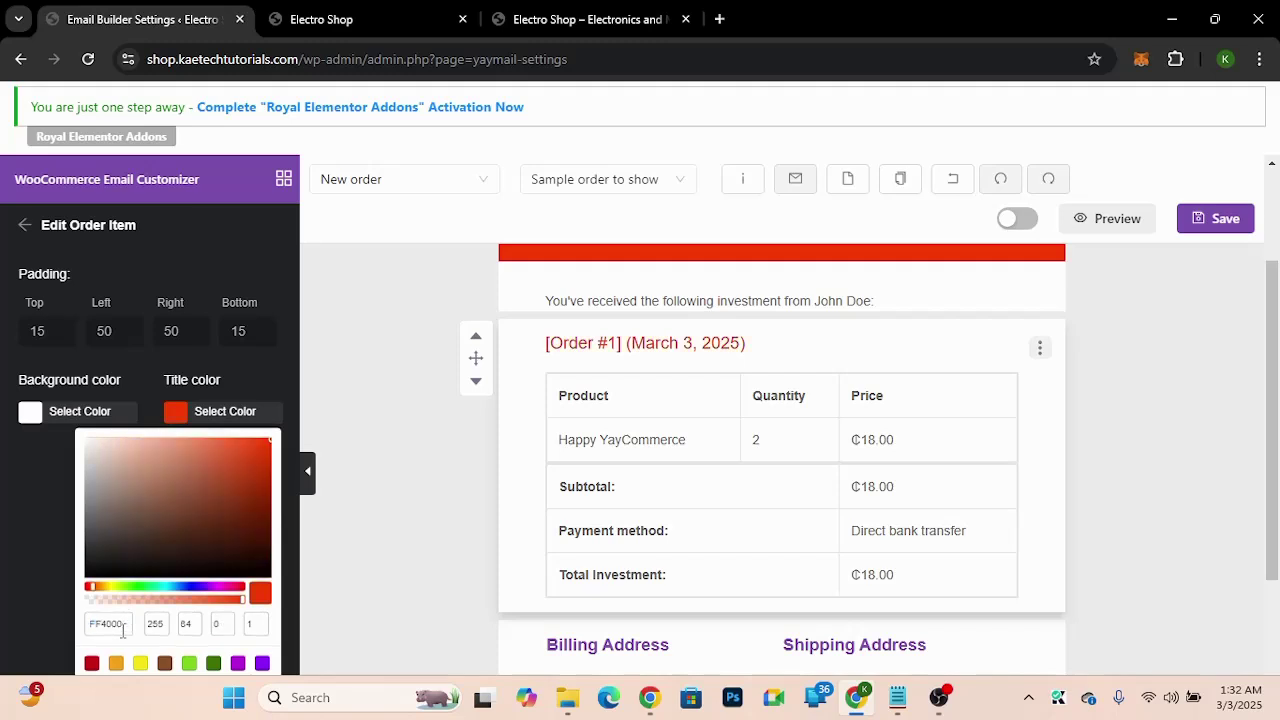
pyautogui.click(6, 524)
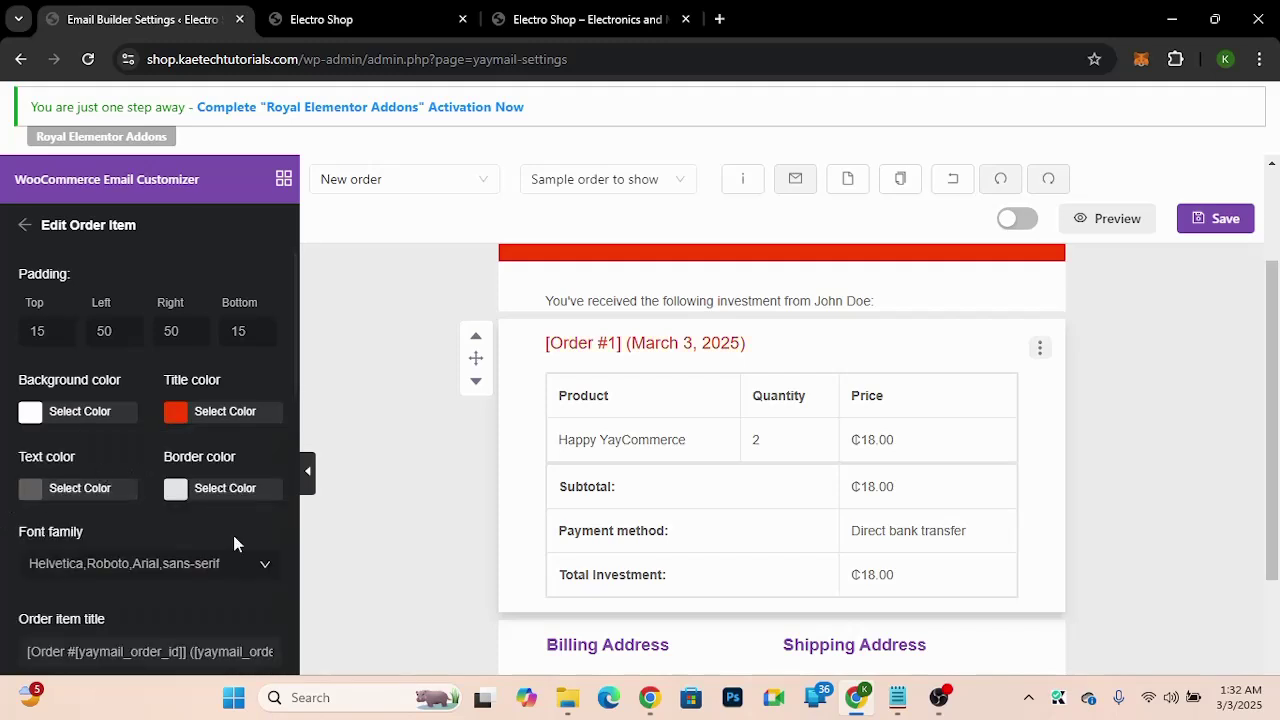
# Step: Set the title color of the billing and shipping address block to the copied FF4000
pyautogui.scroll(-3, 595, 510)
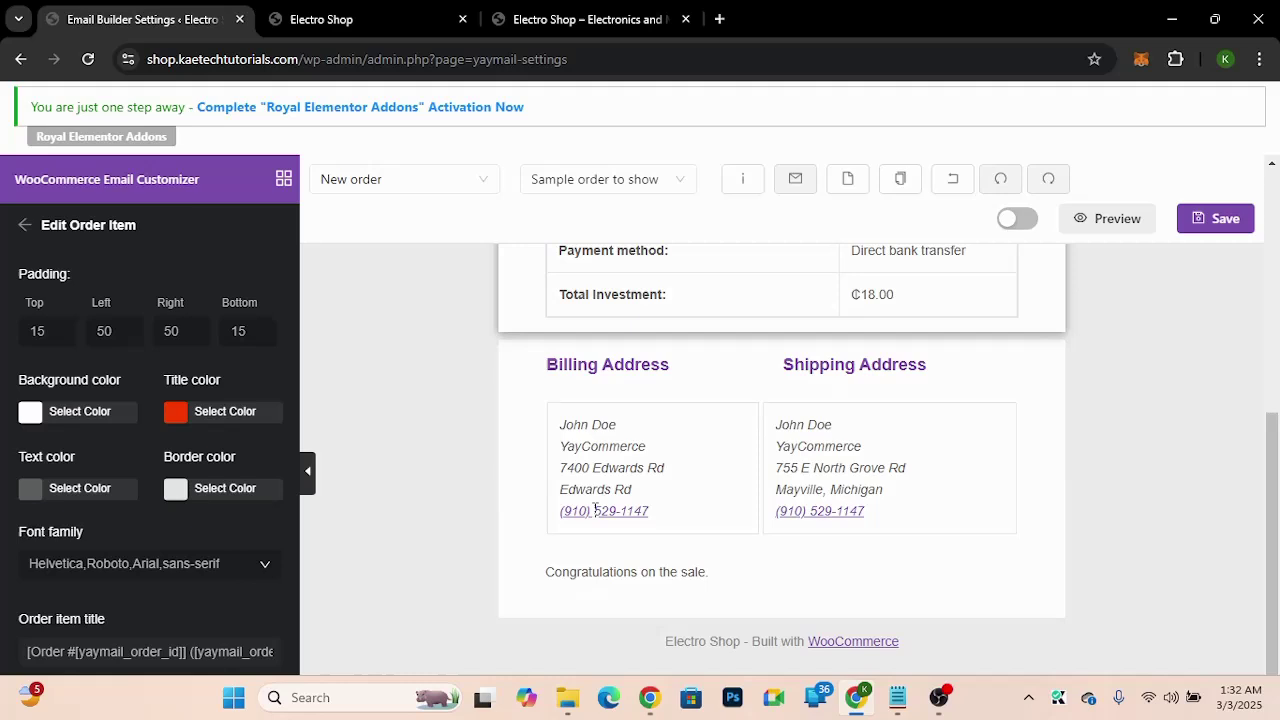
pyautogui.click(714, 382)
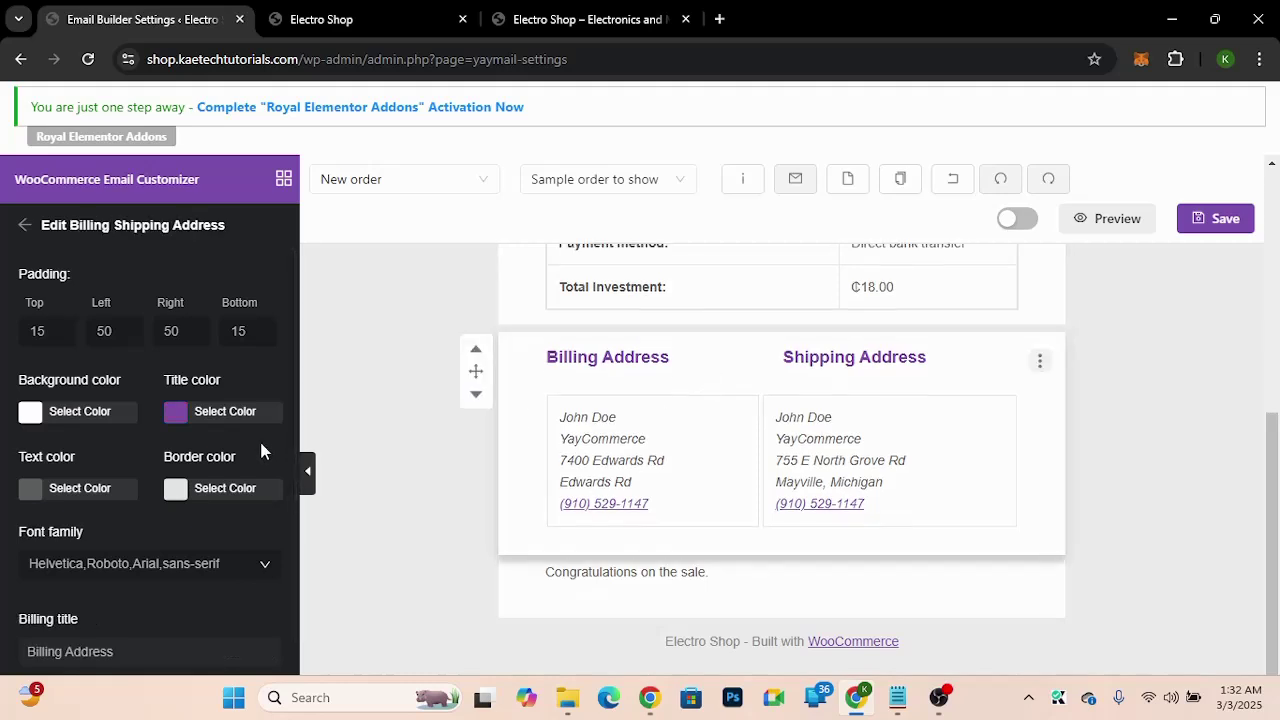
pyautogui.click(177, 420)
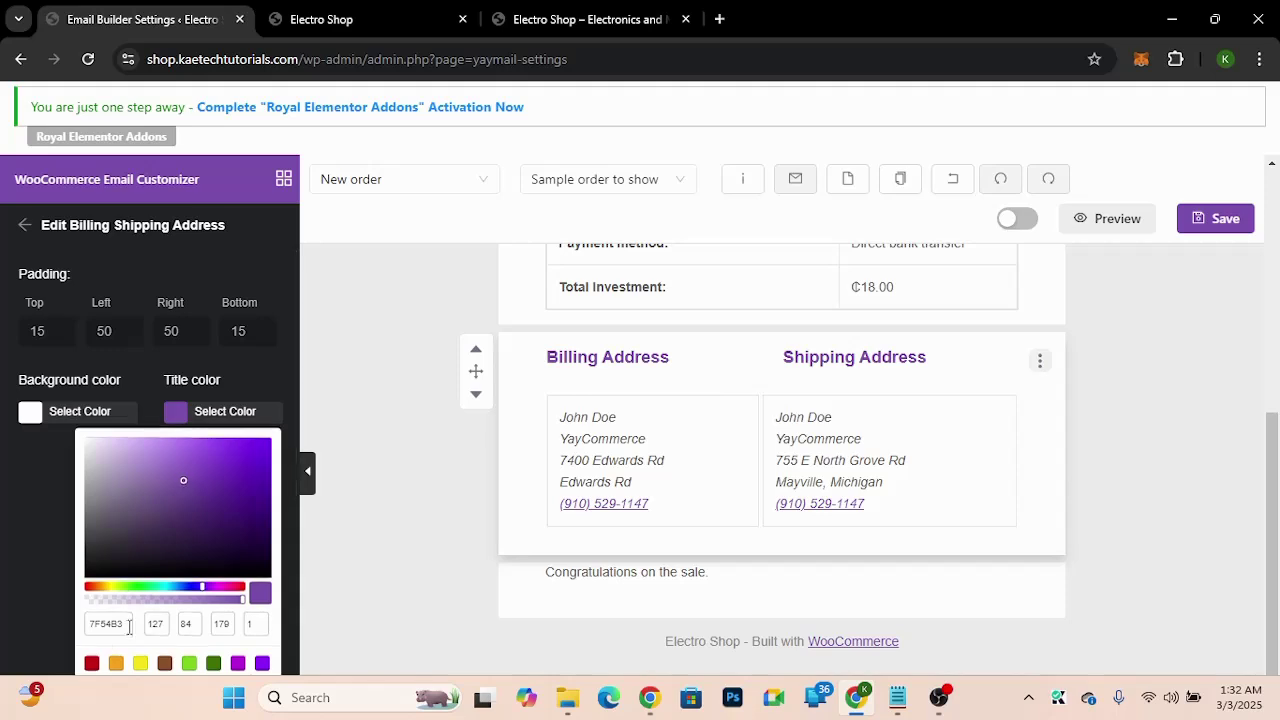
pyautogui.moveTo(128, 623); pyautogui.dragTo(63, 627)
pyautogui.click(63, 626)
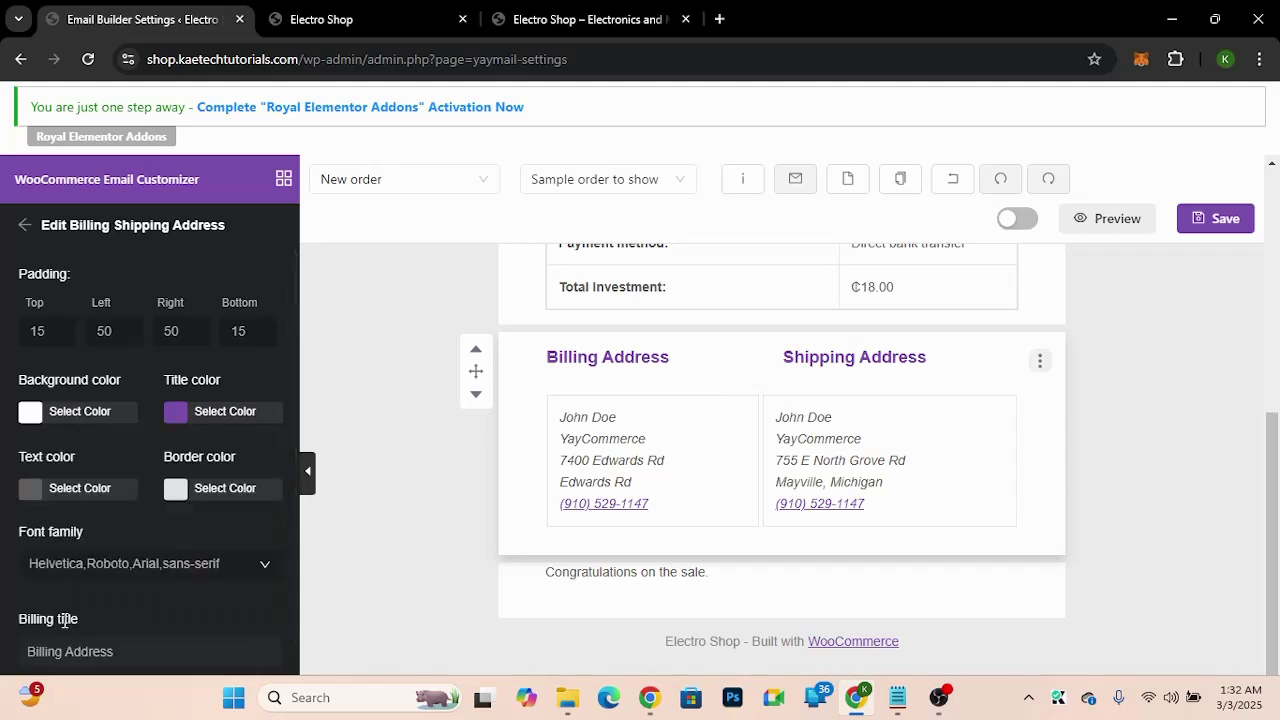
pyautogui.click(172, 418)
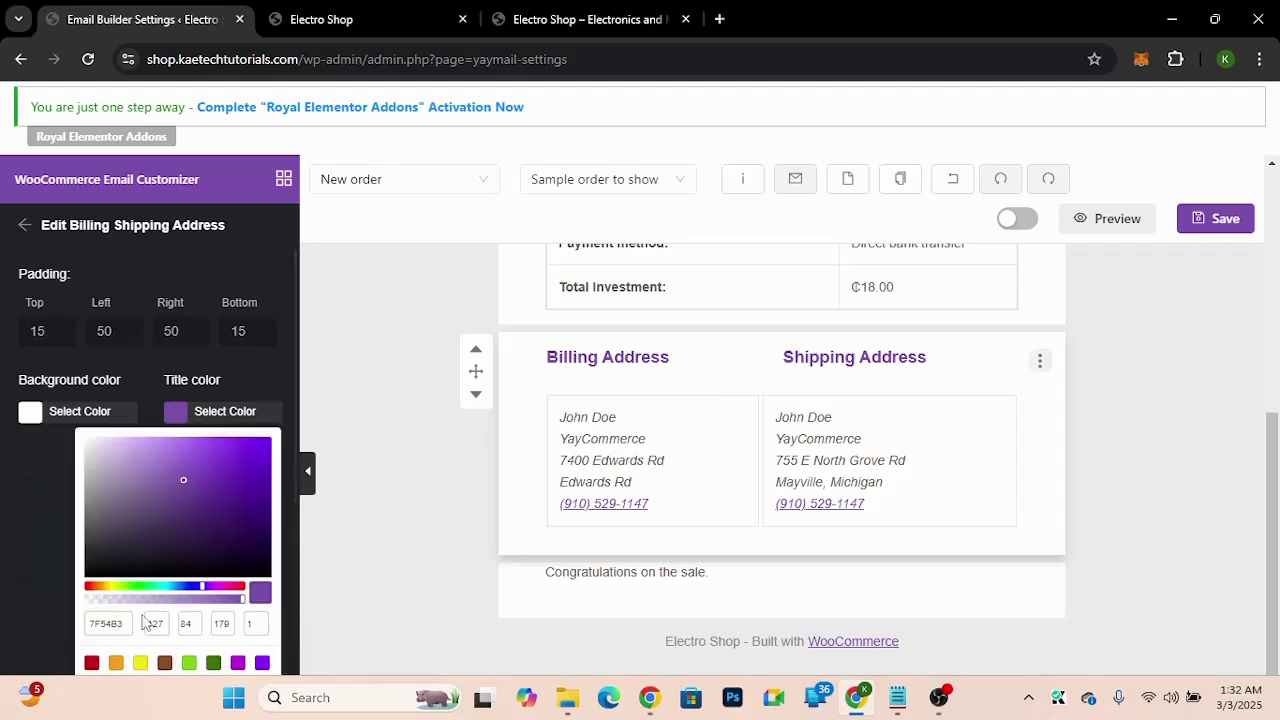
pyautogui.moveTo(127, 623); pyautogui.dragTo(86, 622)
pyautogui.hotkey('ctrl', 'v')
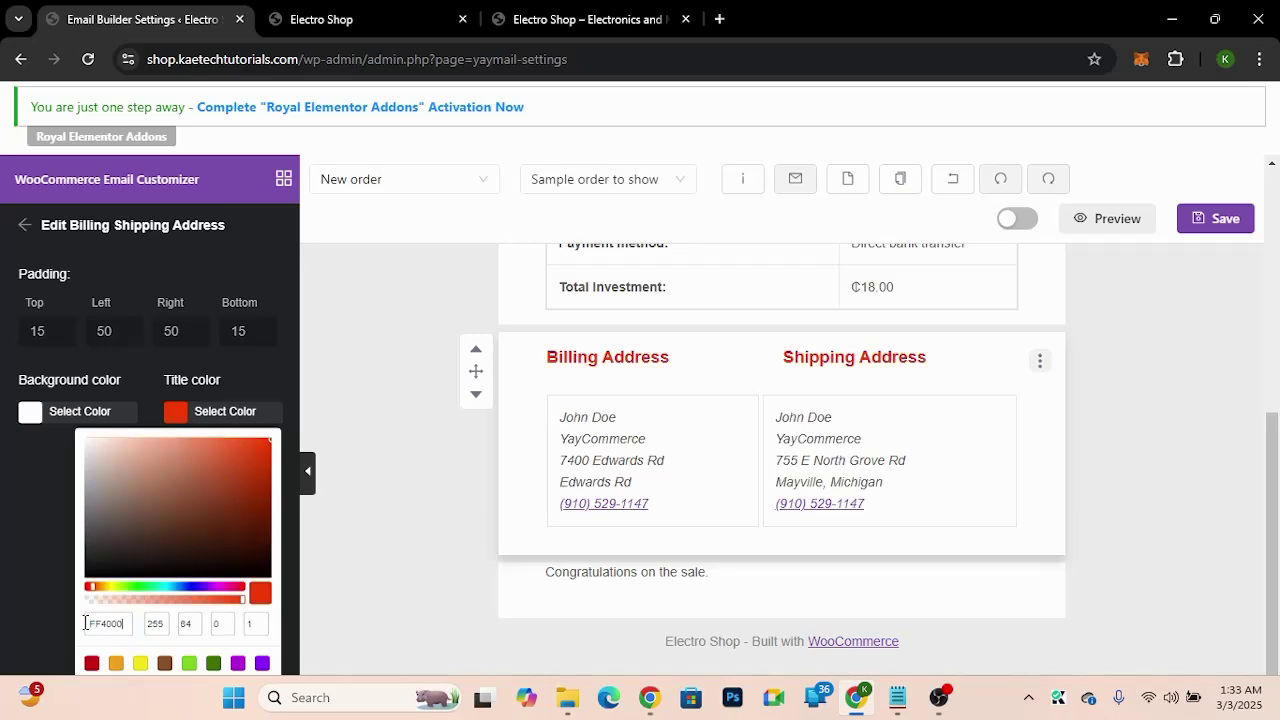
pyautogui.click(5, 528)
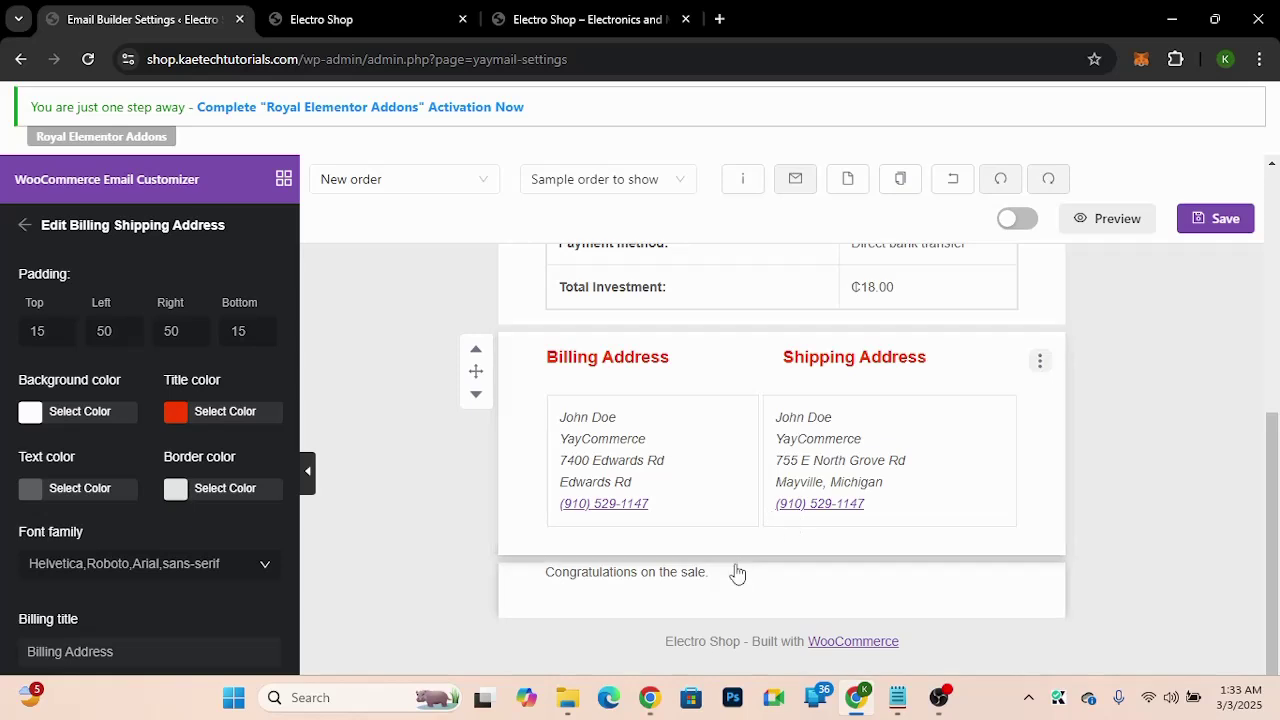
# Step: Replace "Built with WooCommerce" in the footer text with "Designed by Kaetech Digital", keeping the site name shortcode and dash
pyautogui.click(695, 597)
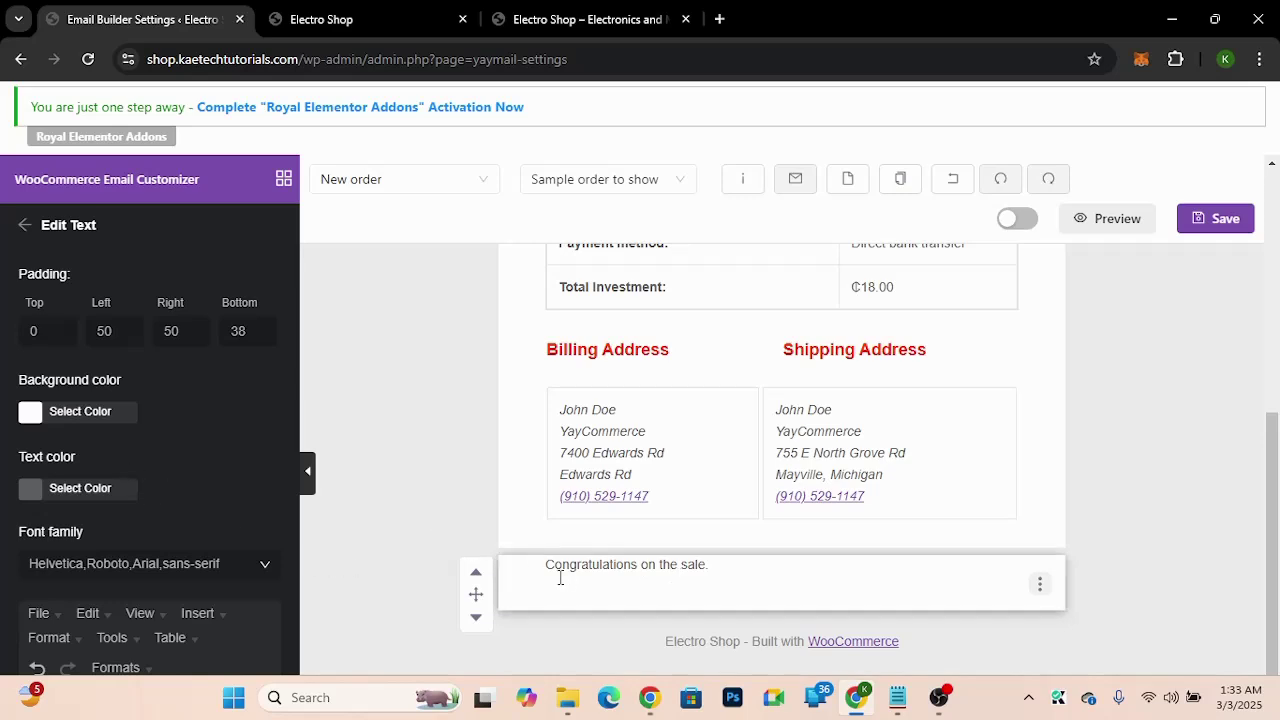
pyautogui.scroll(-3, 110, 560)
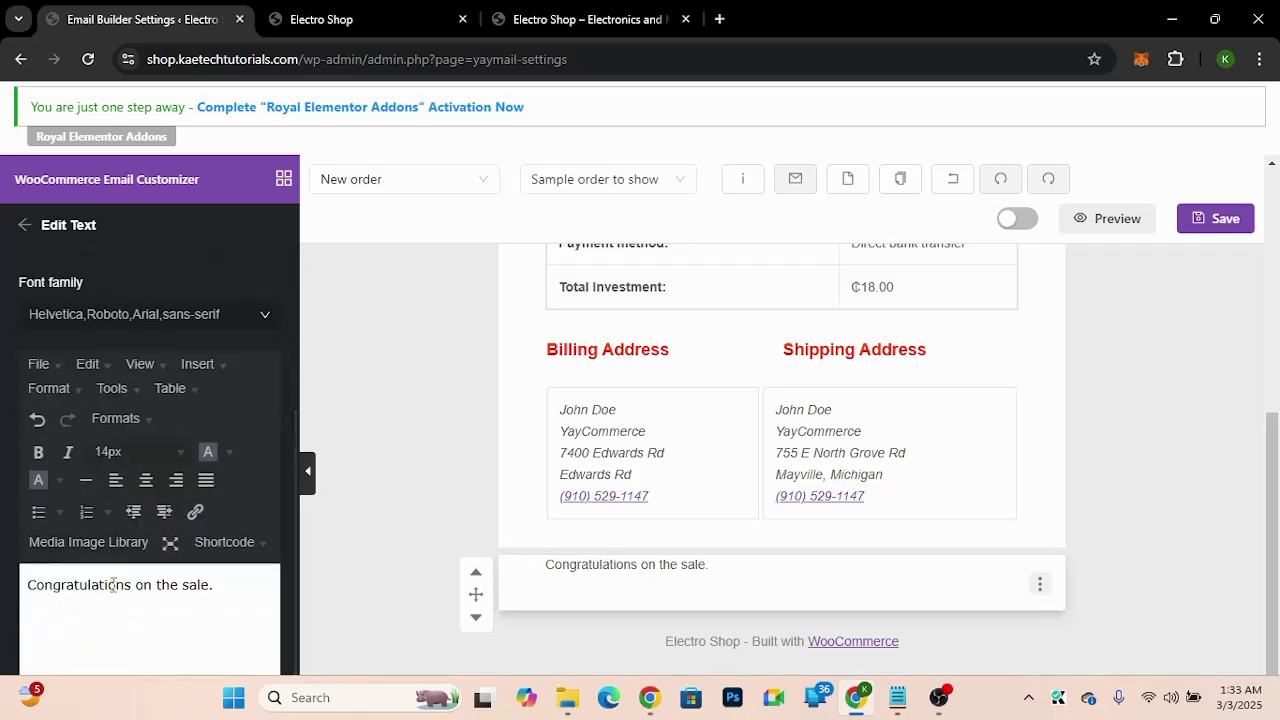
pyautogui.click(968, 638)
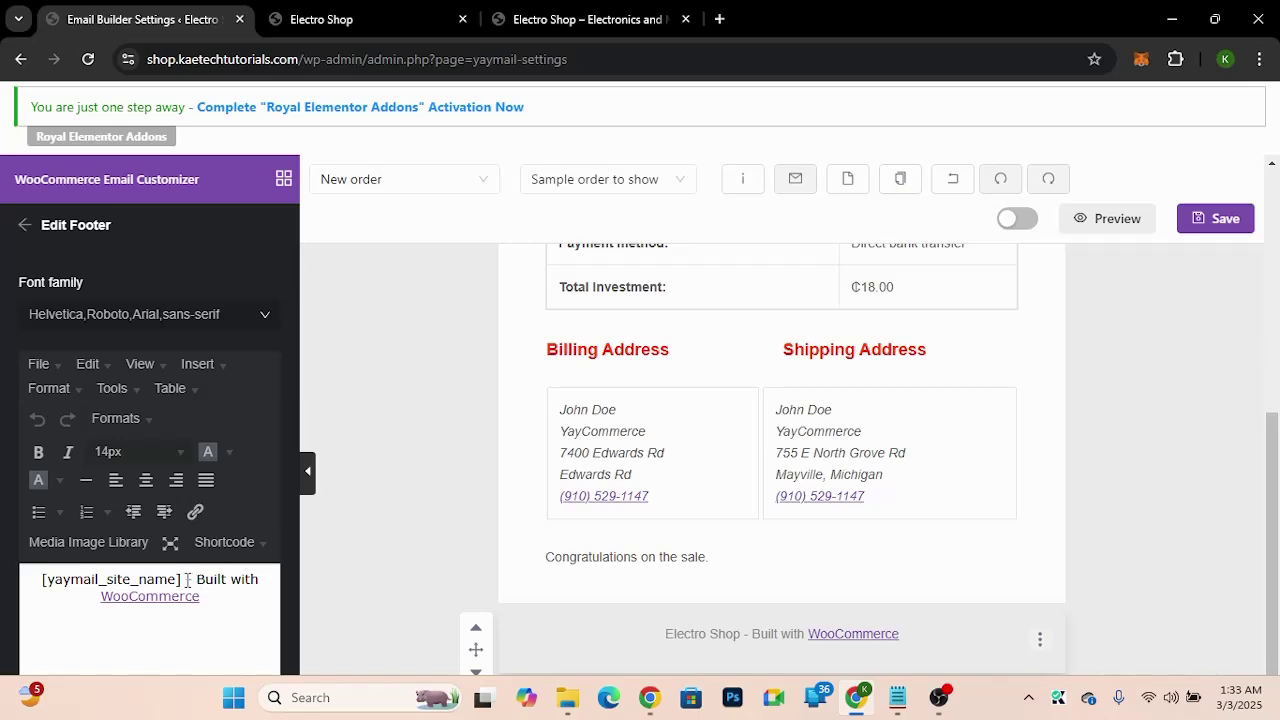
pyautogui.moveTo(185, 579); pyautogui.dragTo(236, 621)
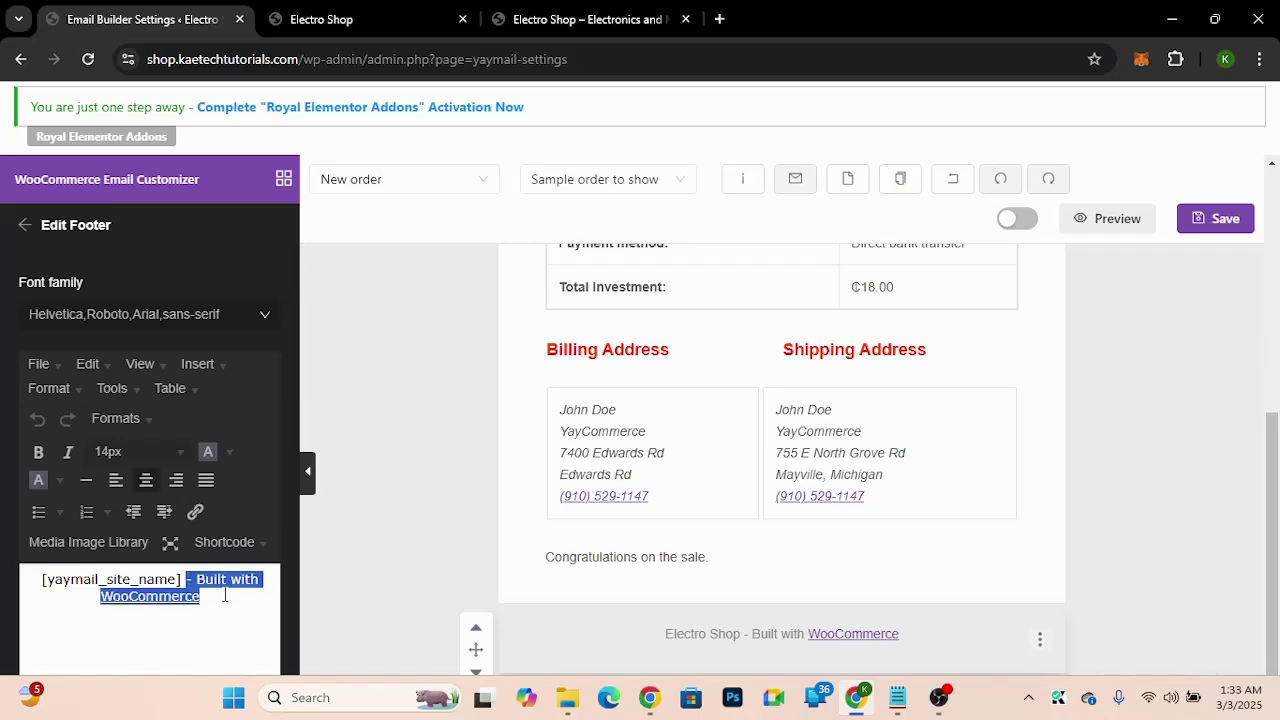
pyautogui.click(197, 576)
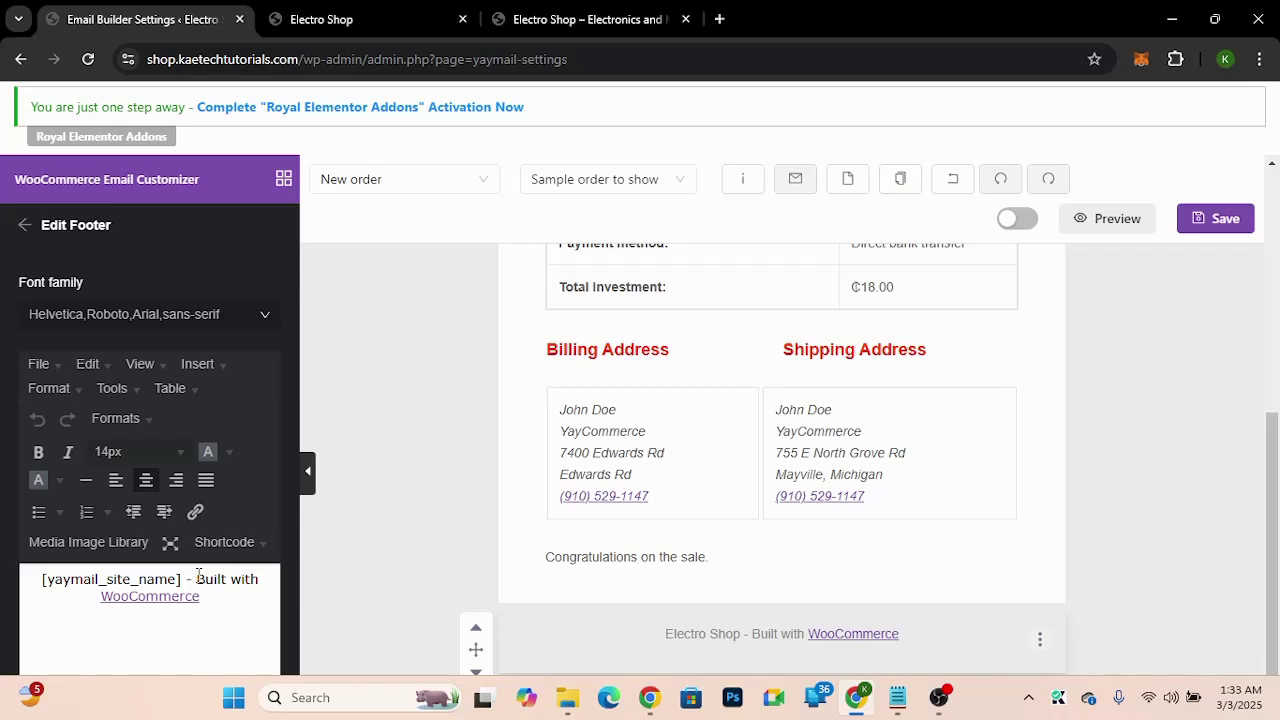
pyautogui.moveTo(198, 576); pyautogui.dragTo(222, 601)
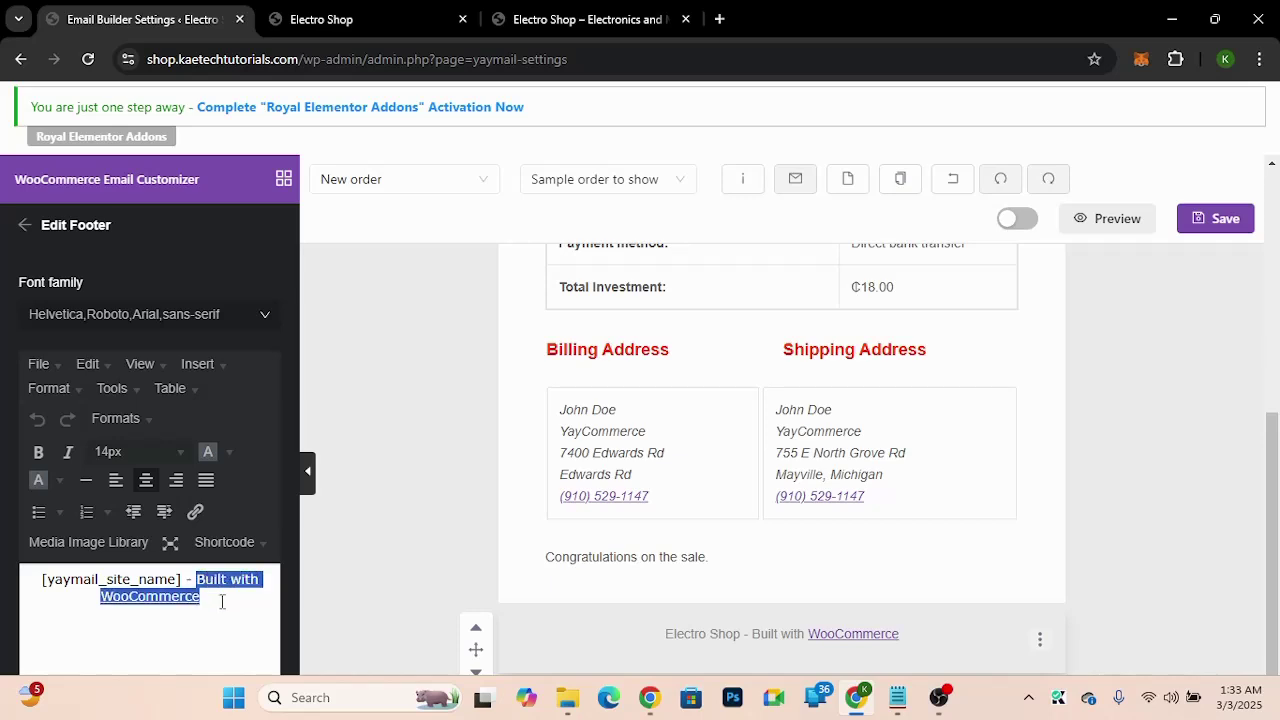
pyautogui.write('Designed')
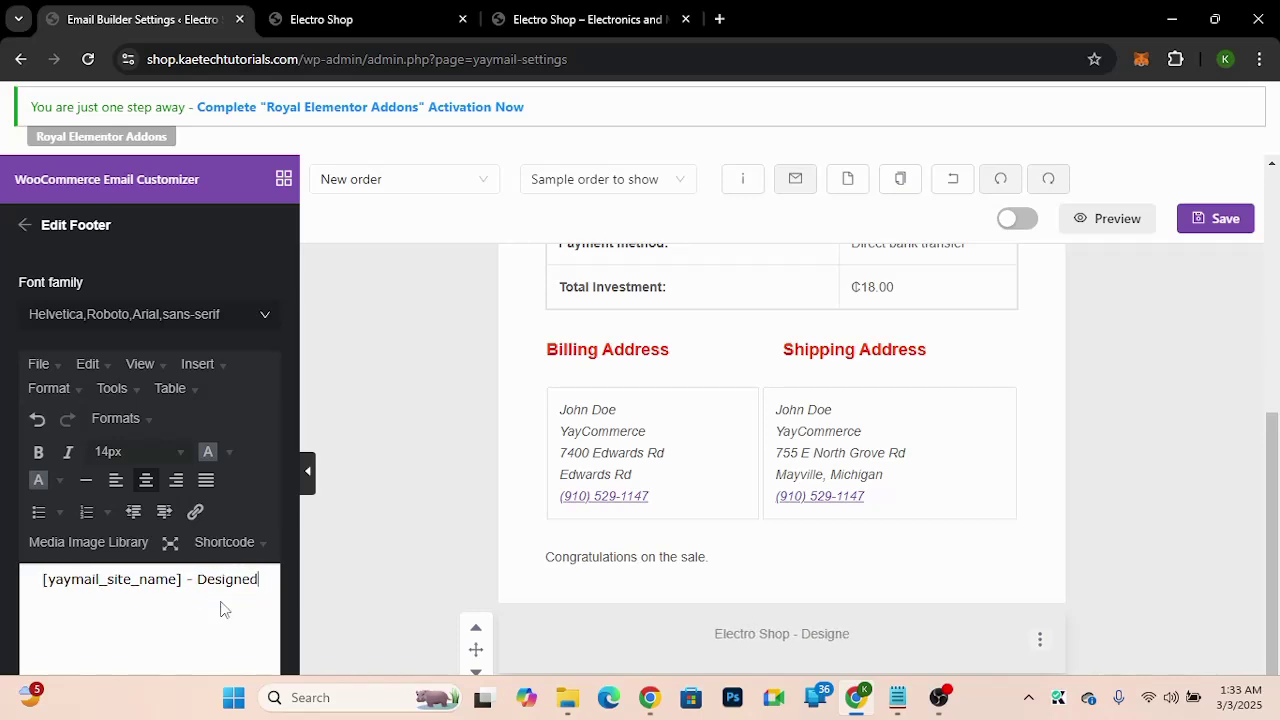
pyautogui.write(' by Ka')
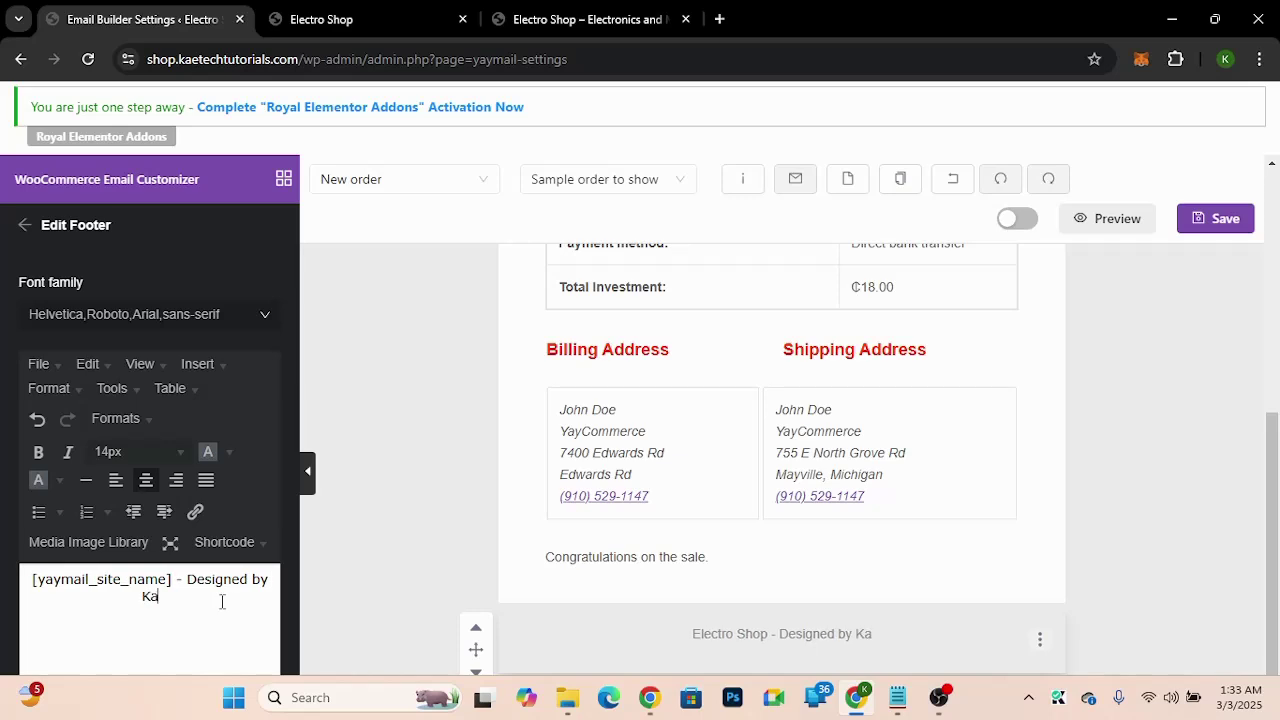
pyautogui.write('etech Di')
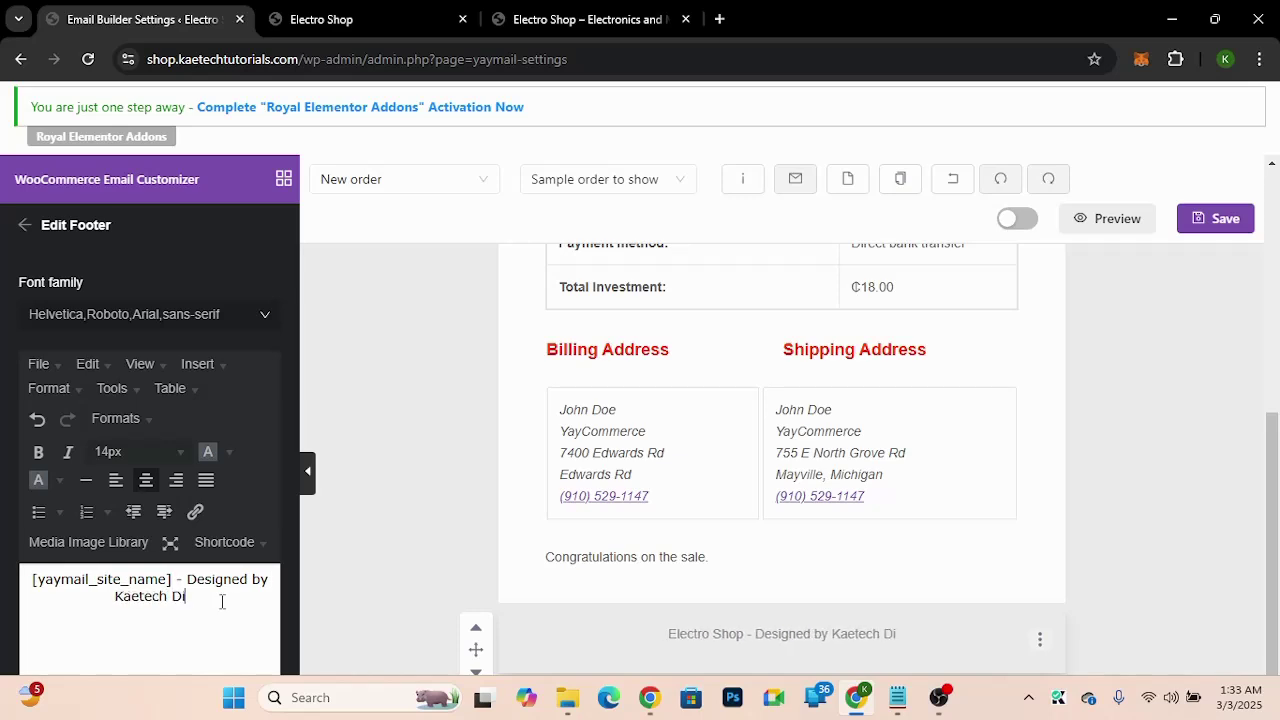
pyautogui.write('gital')
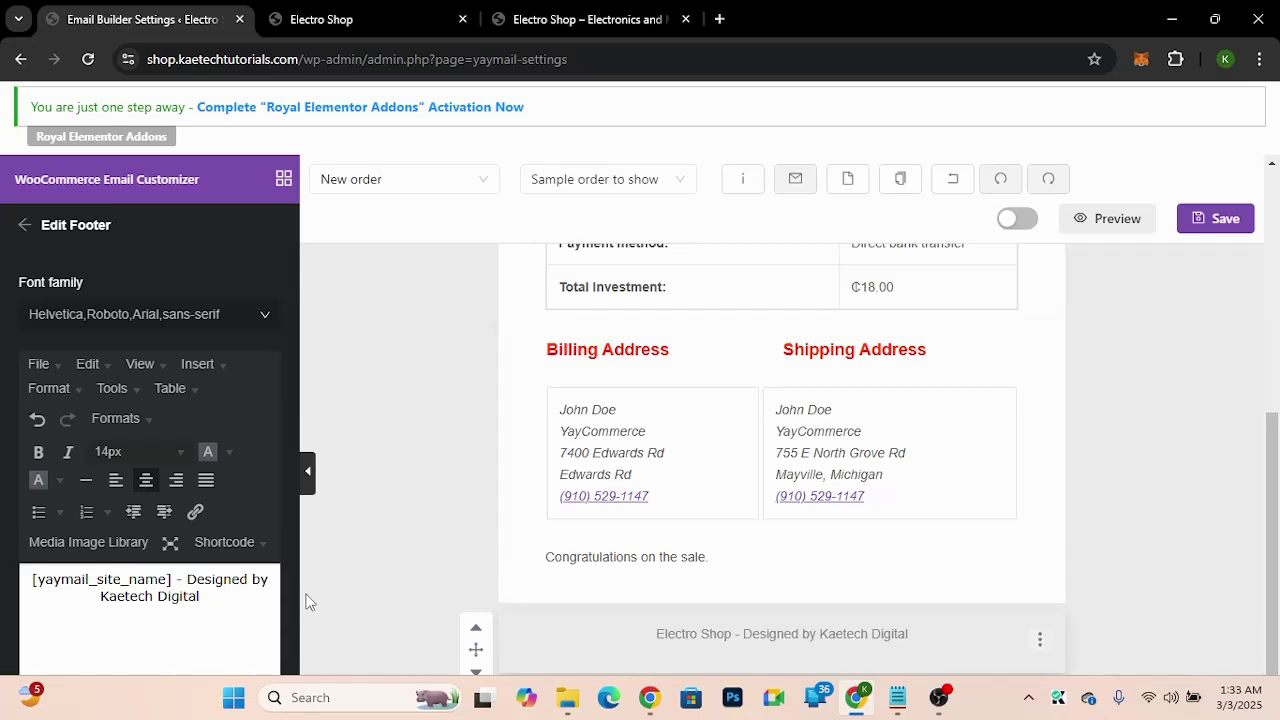
# Step: Link the footer words "Kaetech Digital" to the URL kaetechtutorials.com
pyautogui.moveTo(201, 596); pyautogui.dragTo(98, 595)
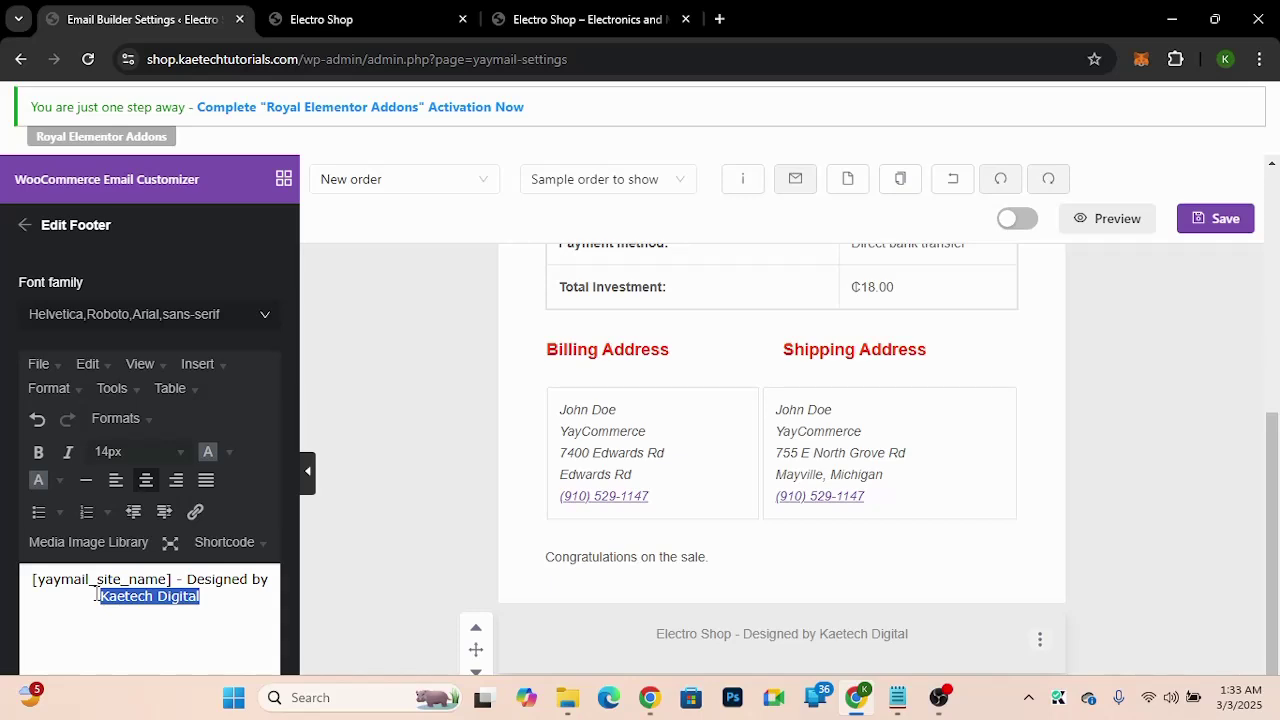
pyautogui.click(196, 513)
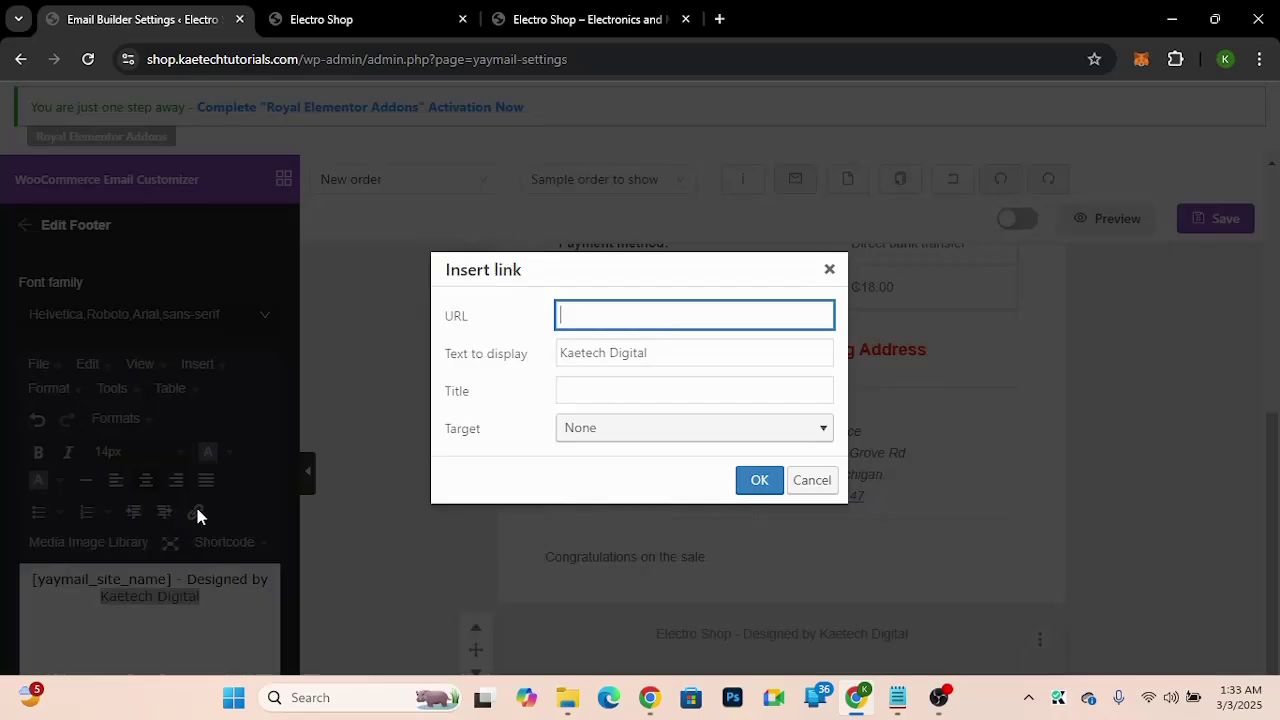
pyautogui.click(604, 314)
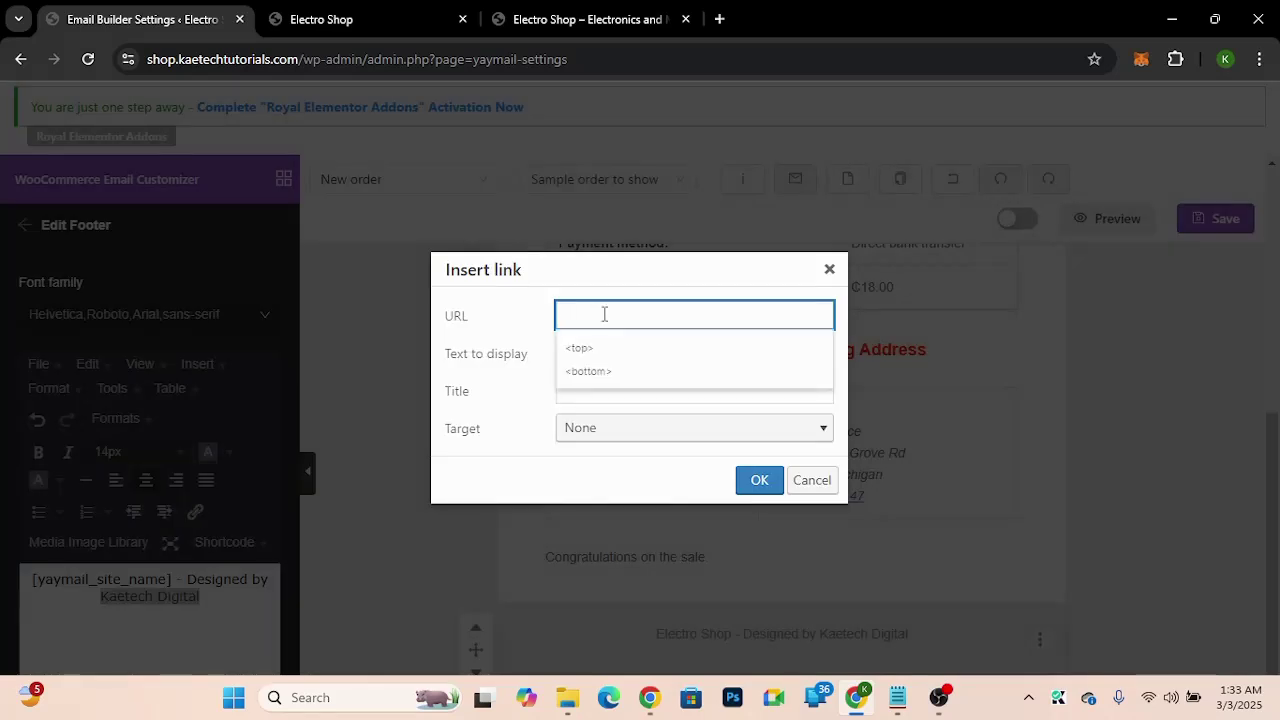
pyautogui.write('FF4000')
pyautogui.moveTo(606, 314); pyautogui.dragTo(528, 320)
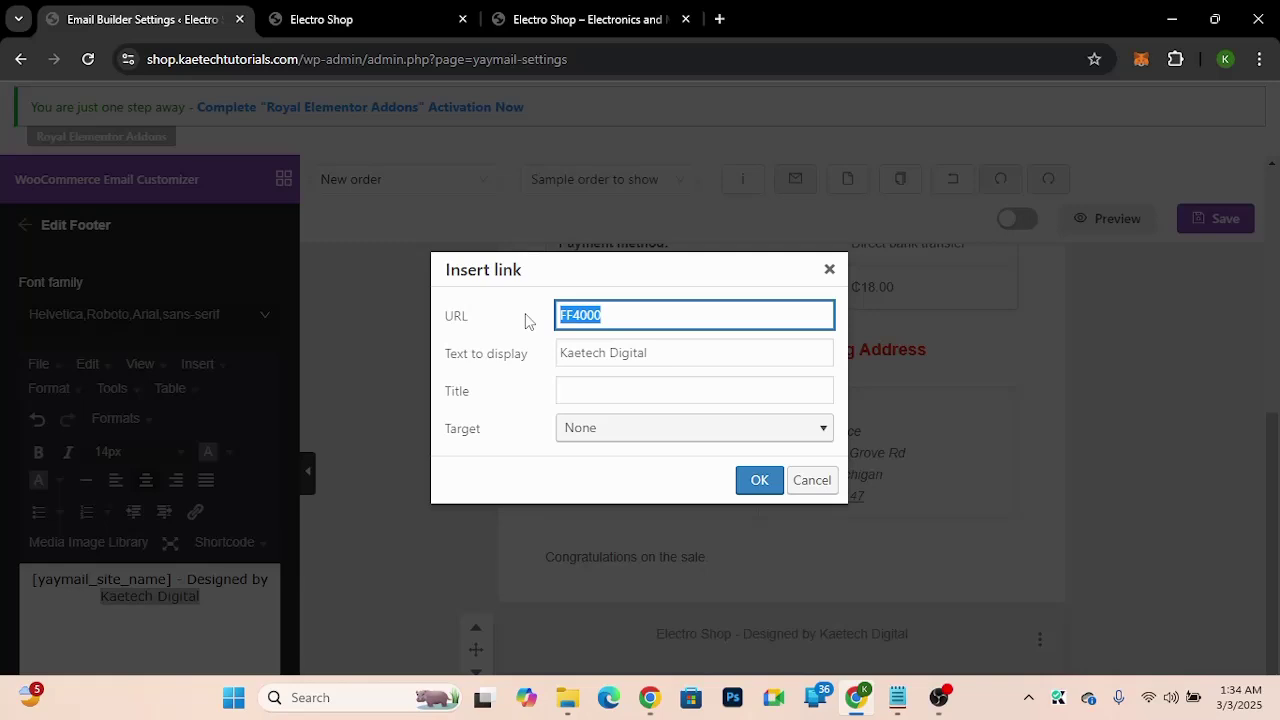
pyautogui.moveTo(590, 34)
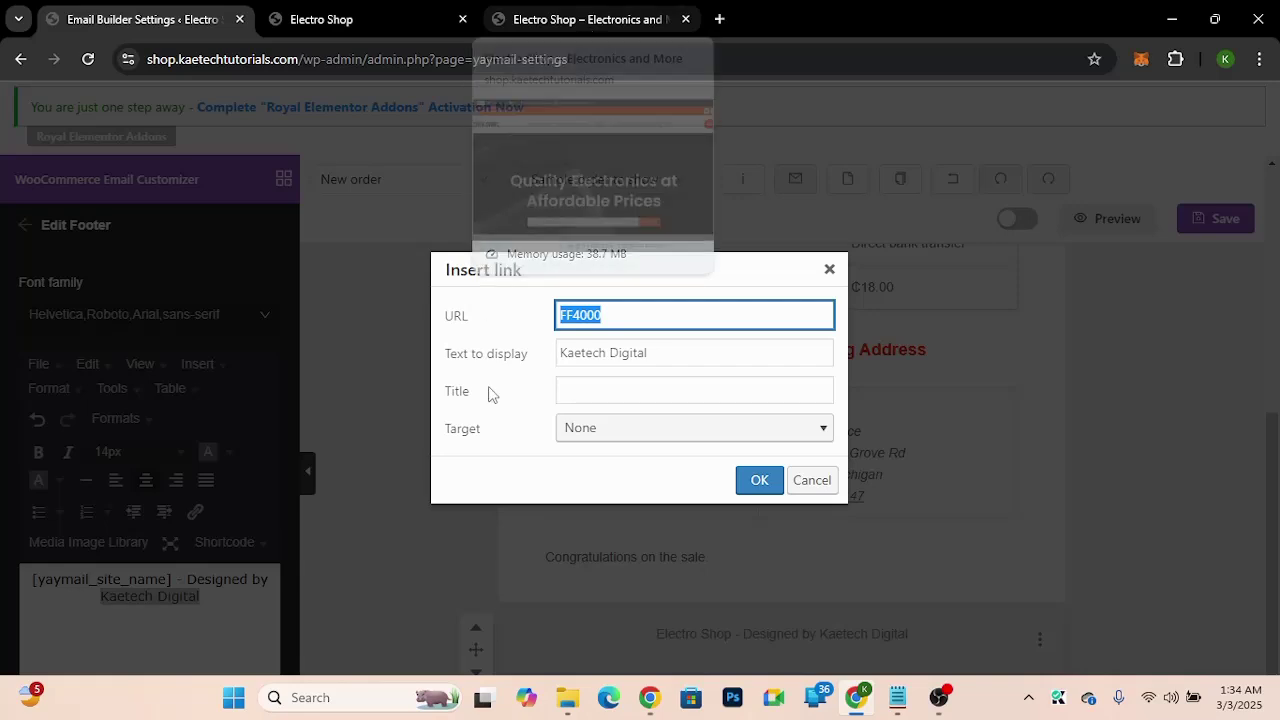
pyautogui.write('kaetechtut')
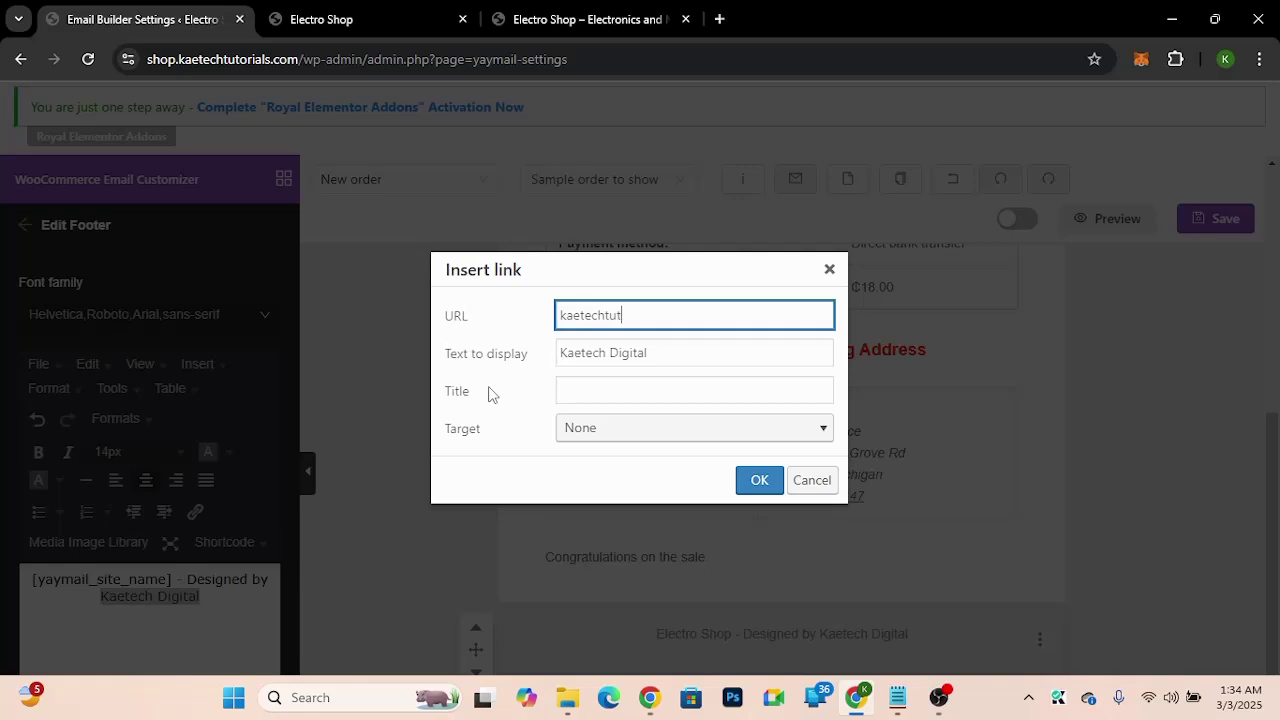
pyautogui.write('orials.com')
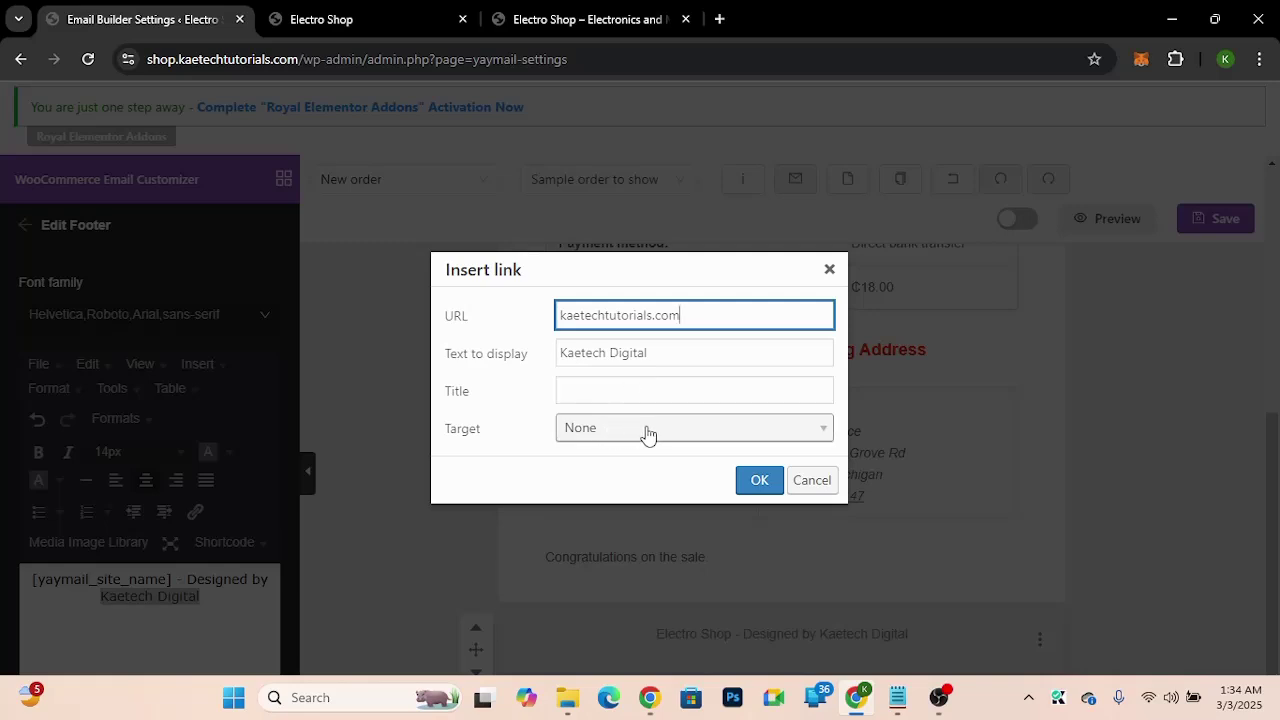
pyautogui.click(757, 481)
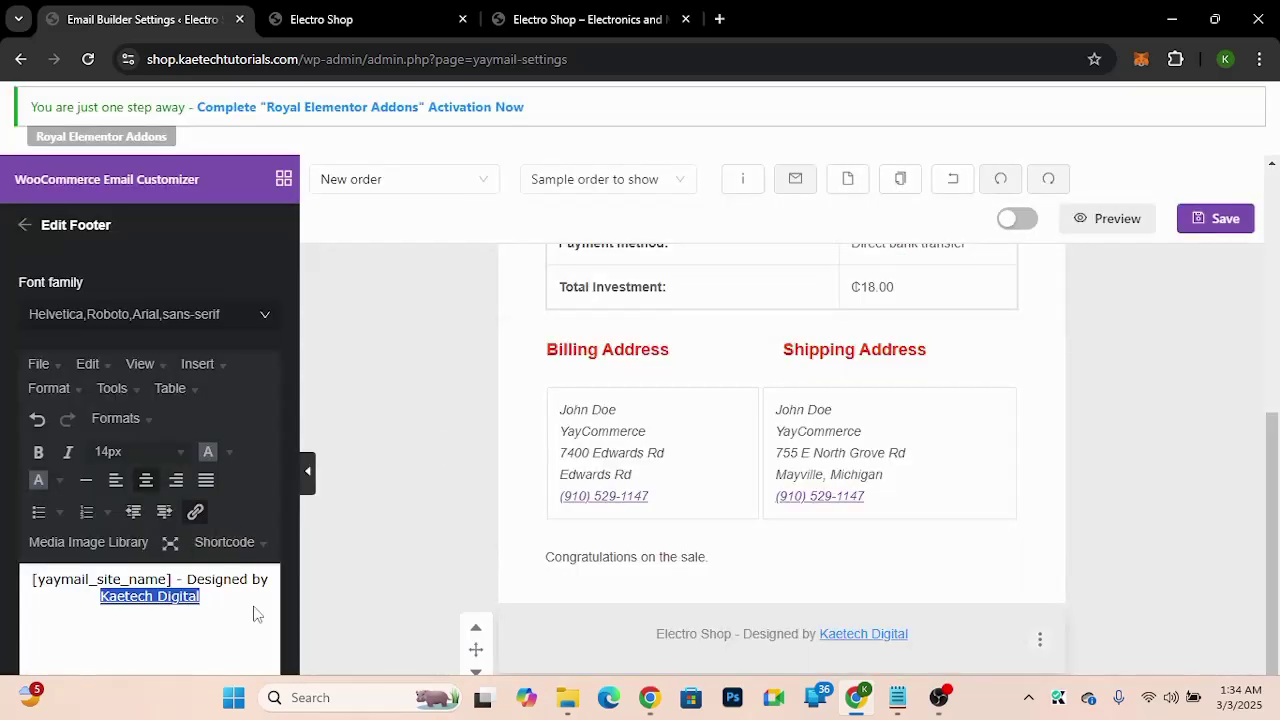
pyautogui.click(238, 598)
pyautogui.click(205, 574)
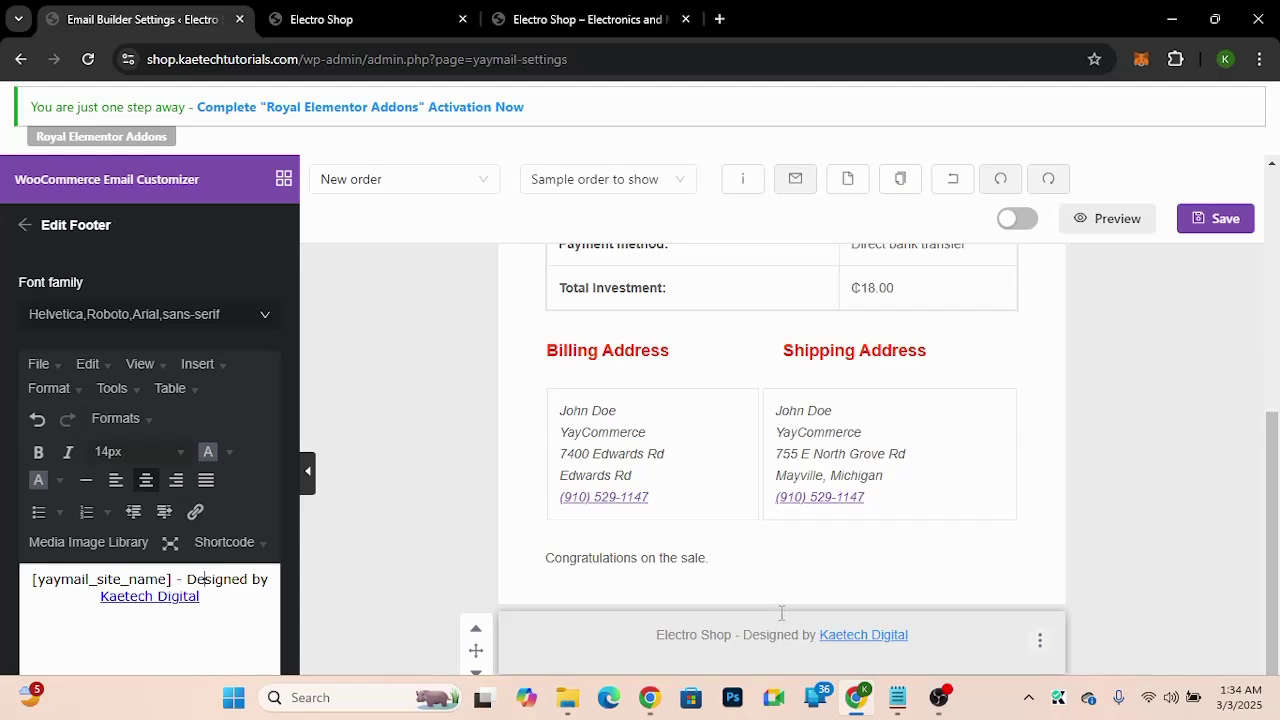
# Step: Add a Social Icon element between the "Congratulations on the sale." text and the footer
pyautogui.click(22, 226)
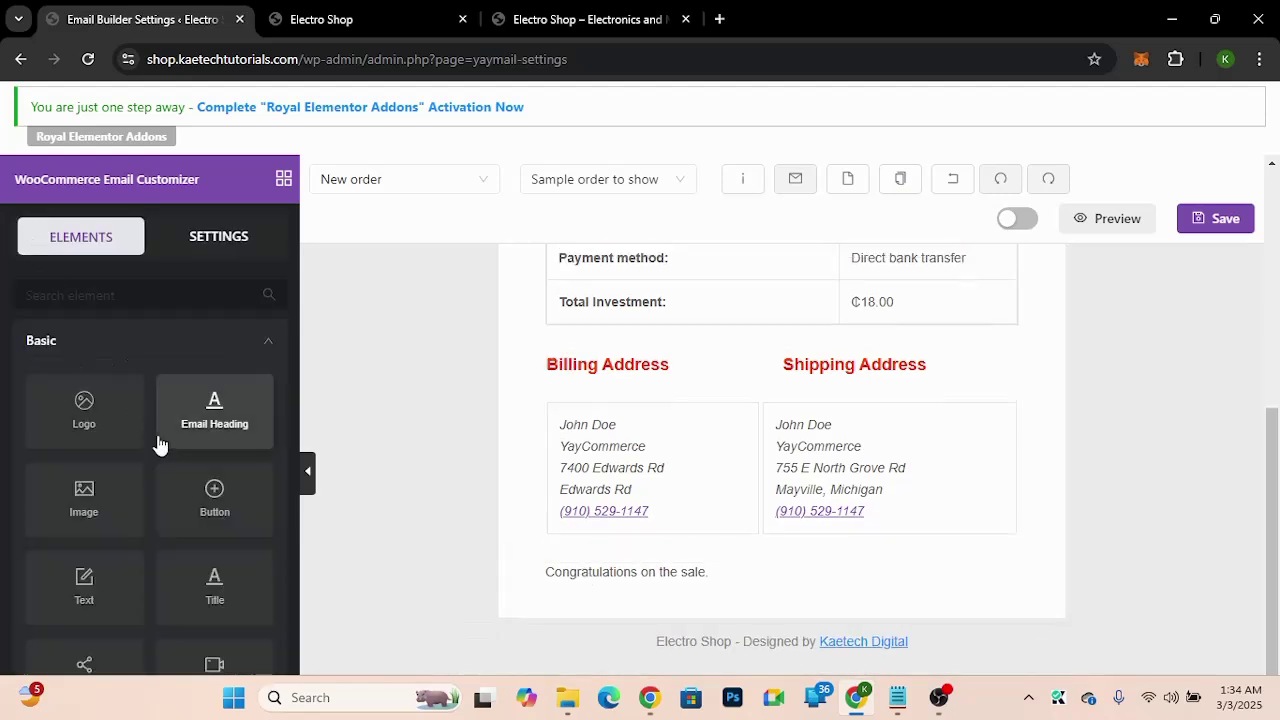
pyautogui.scroll(-3, 131, 530)
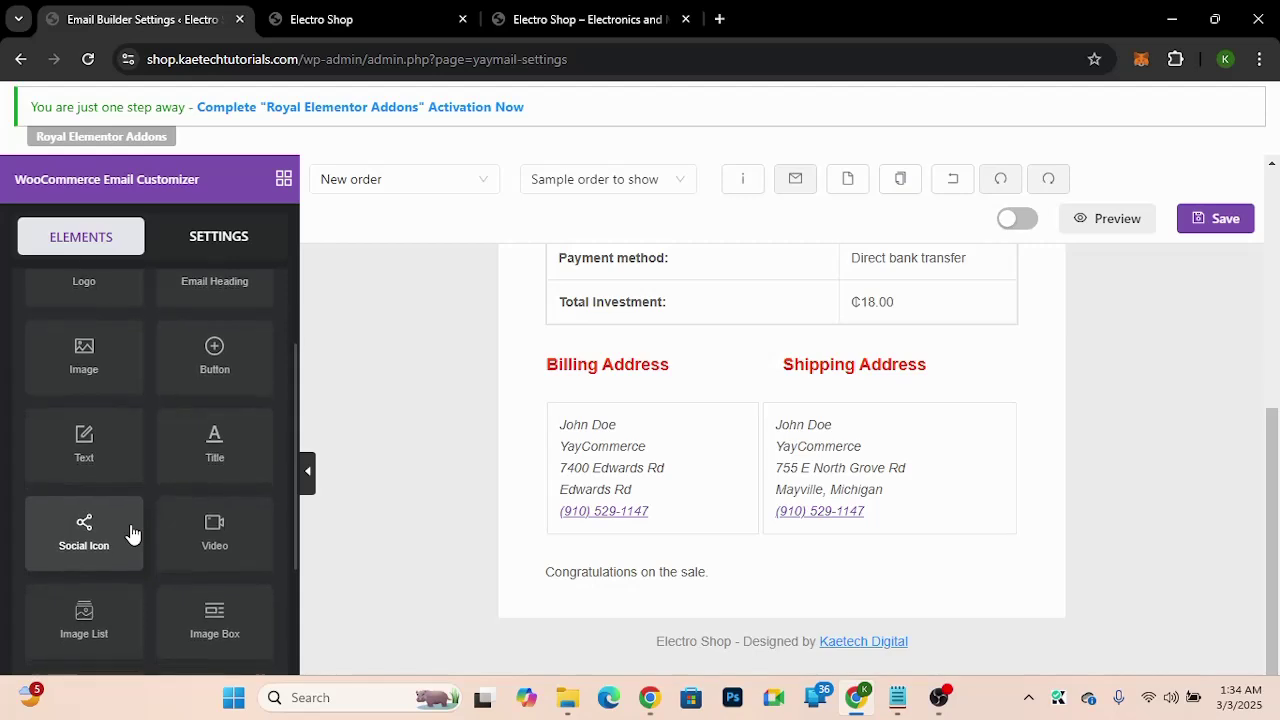
pyautogui.scroll(-1, 131, 530)
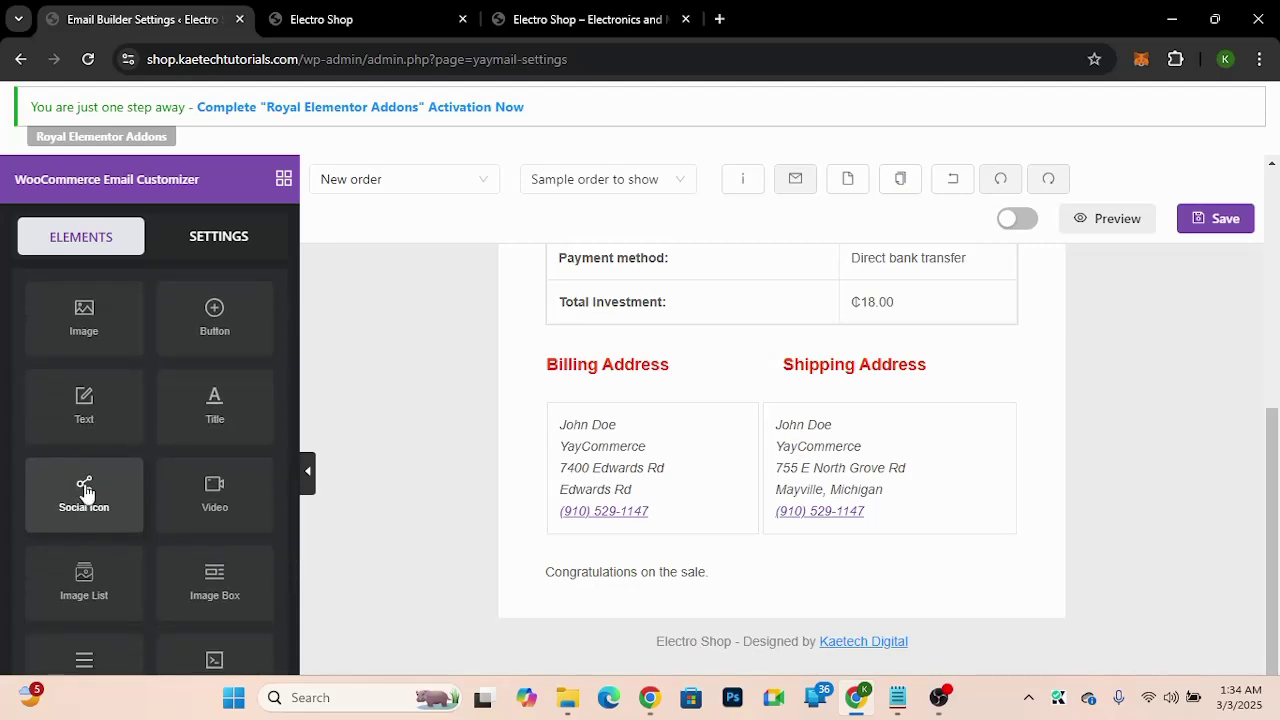
pyautogui.moveTo(85, 490); pyautogui.dragTo(855, 617)
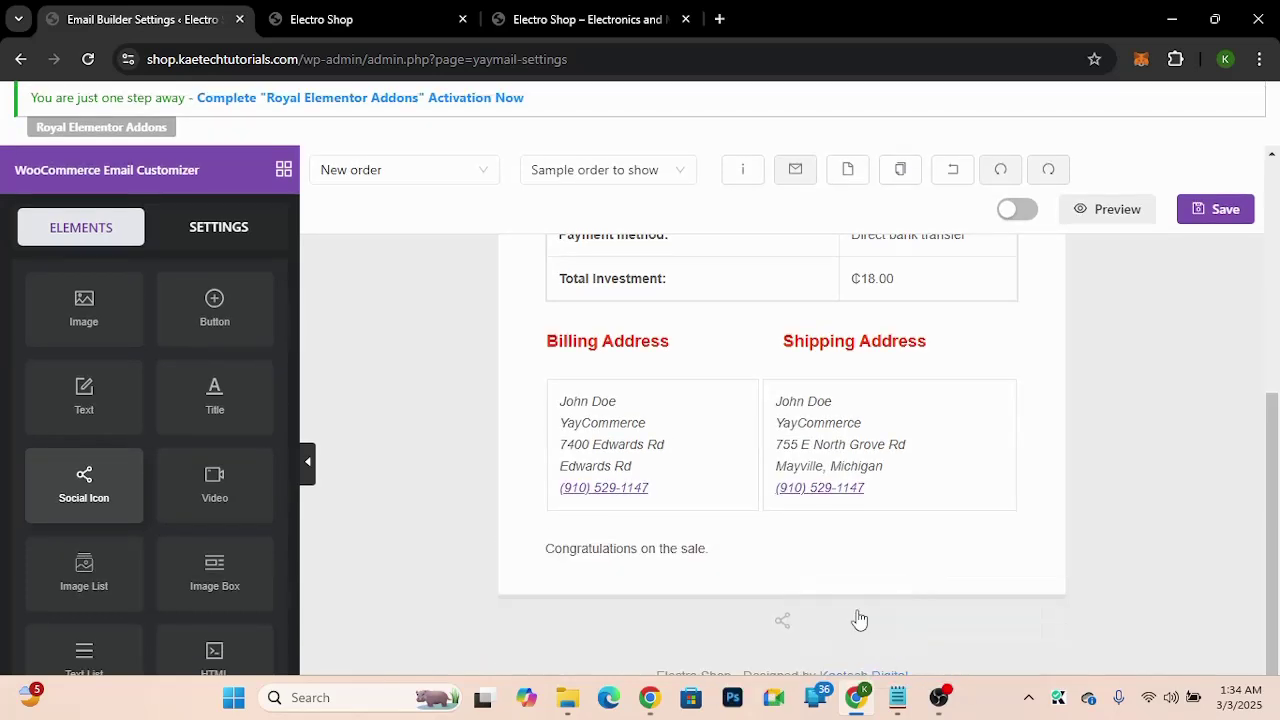
# Step: Set the footer's background color to the hex code FF4000
pyautogui.scroll(-1, 860, 620)
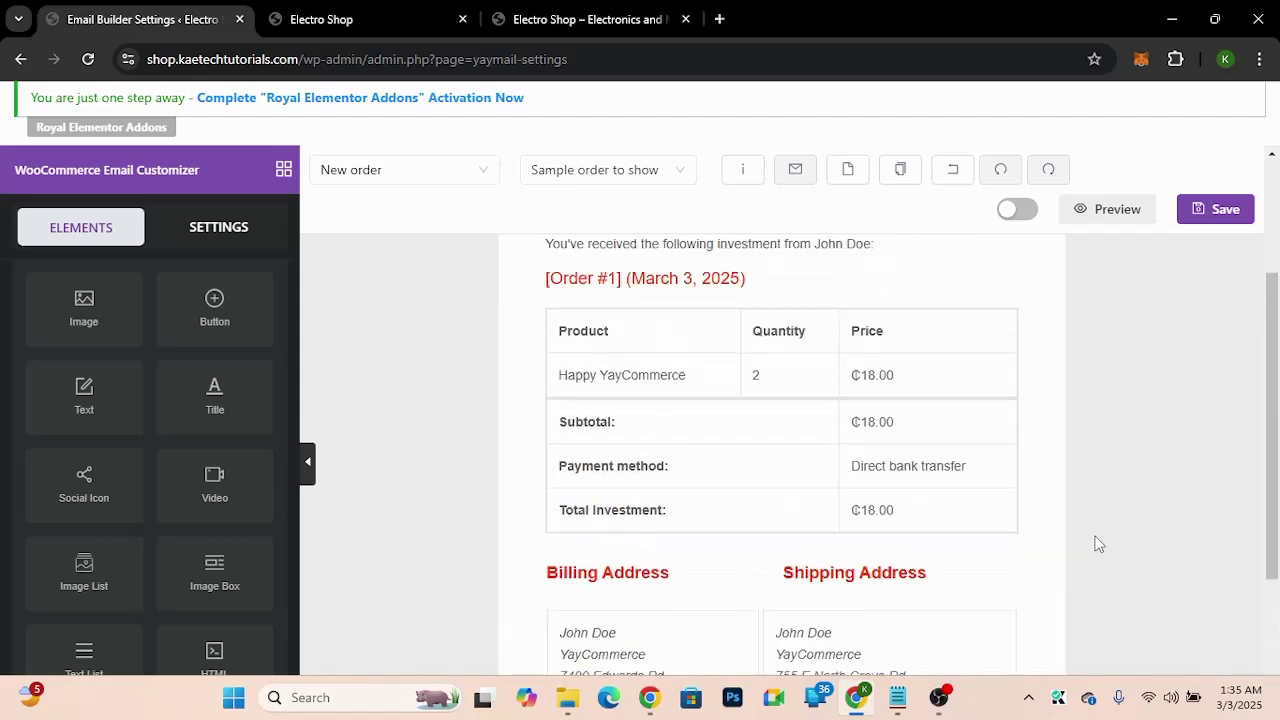
pyautogui.scroll(-1, 1099, 543)
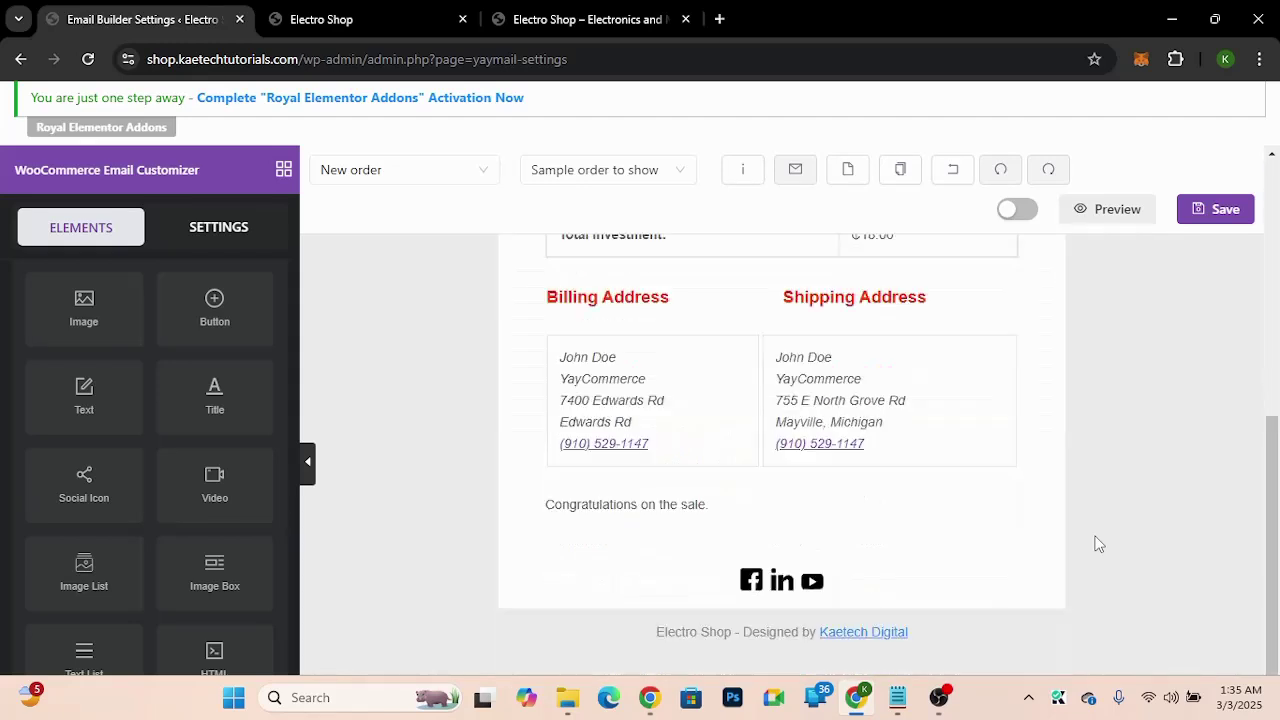
pyautogui.click(955, 624)
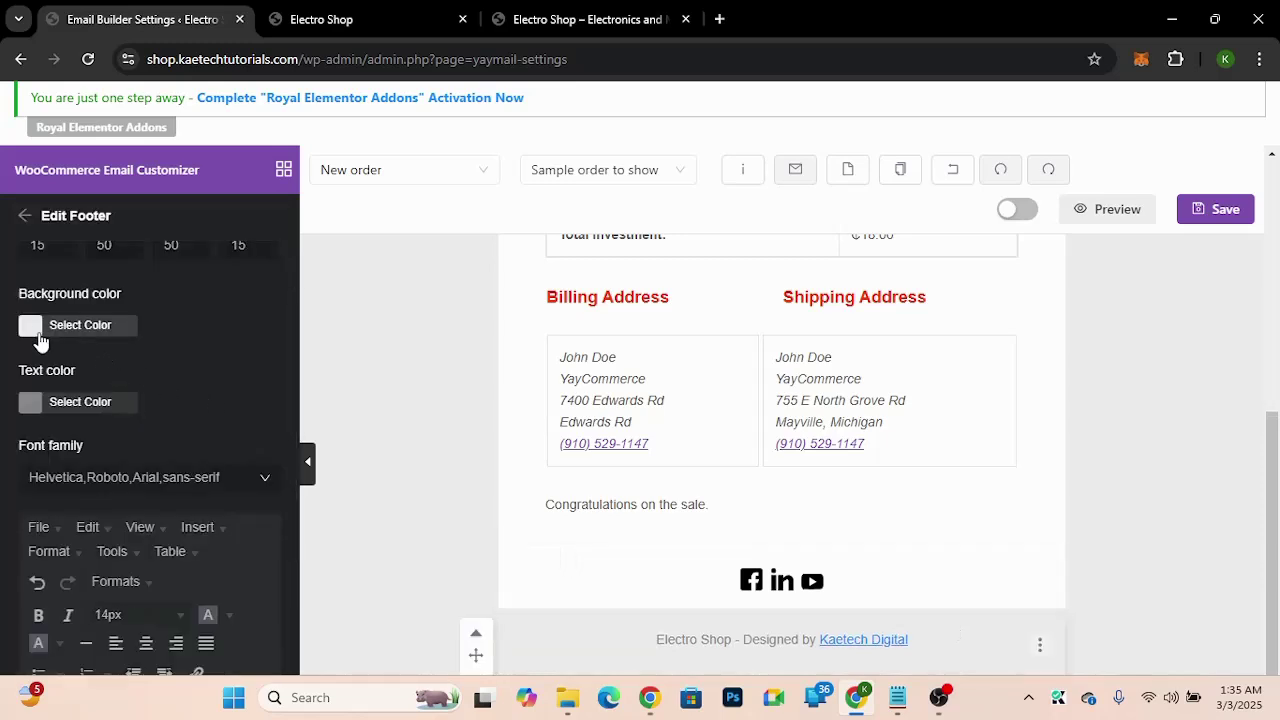
pyautogui.click(30, 325)
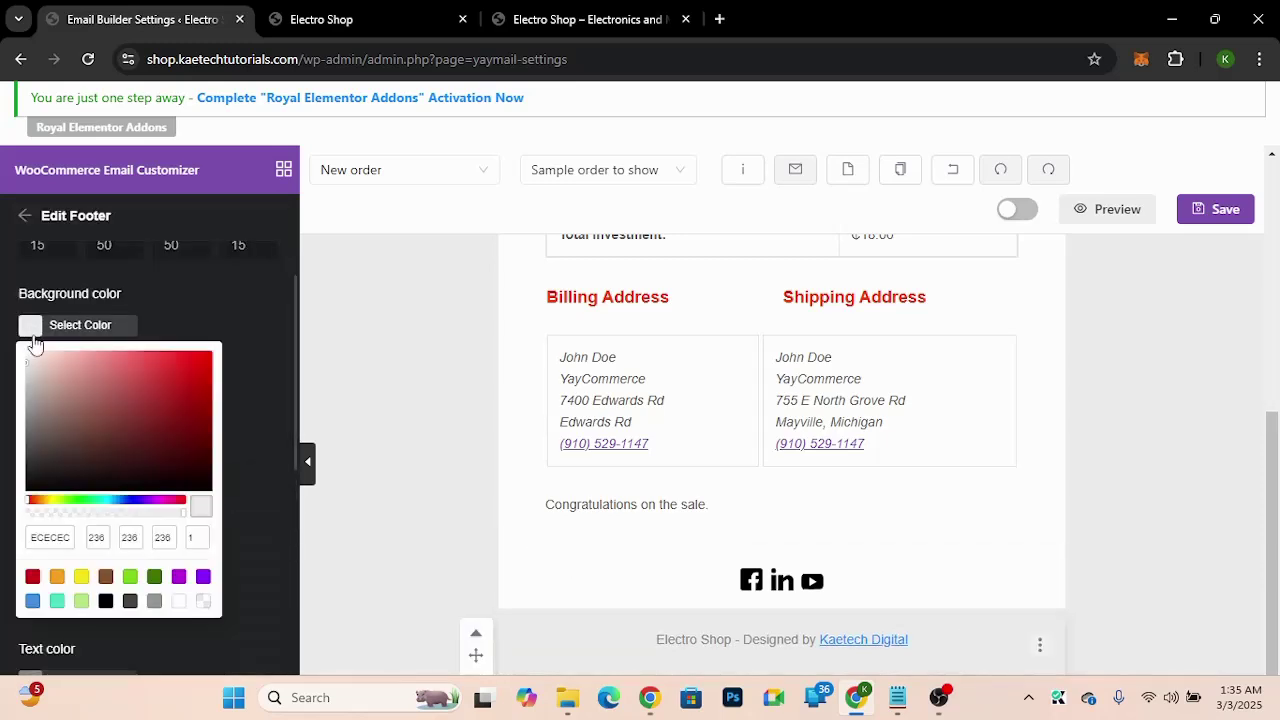
pyautogui.click(6, 540)
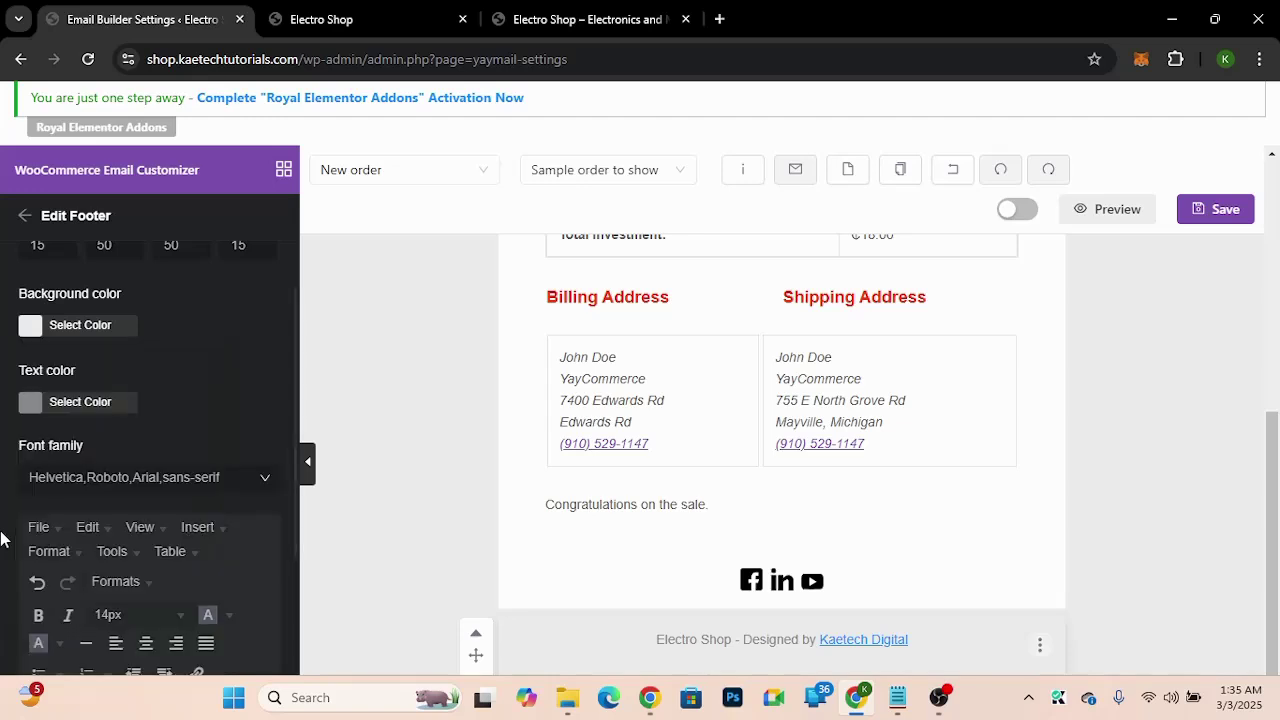
pyautogui.click(28, 329)
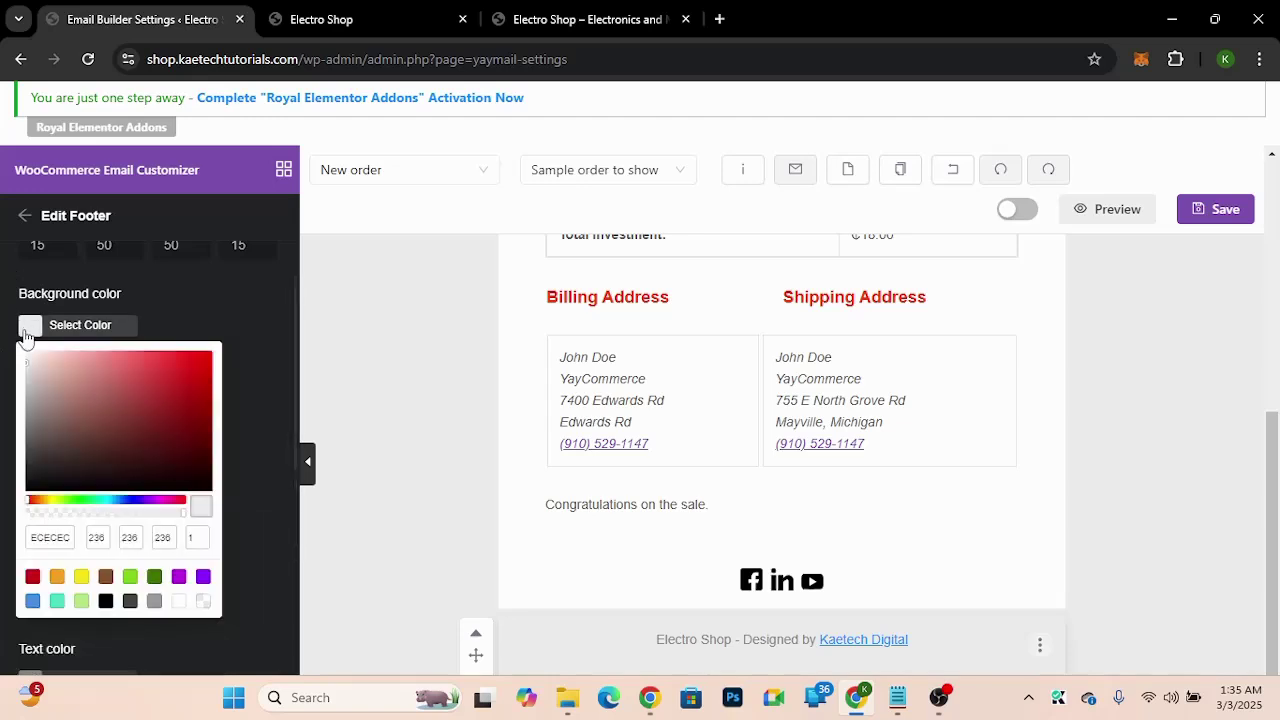
pyautogui.doubleClick(55, 532)
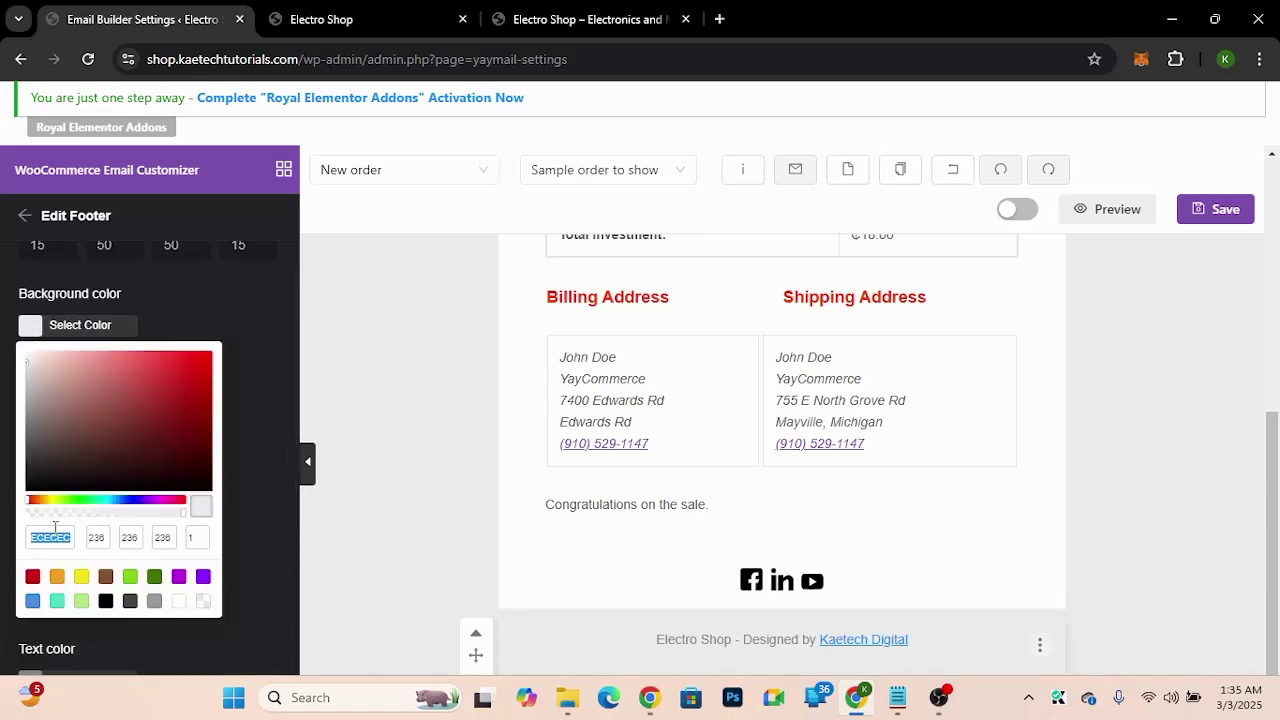
pyautogui.write('FF4000')
pyautogui.click(4, 460)
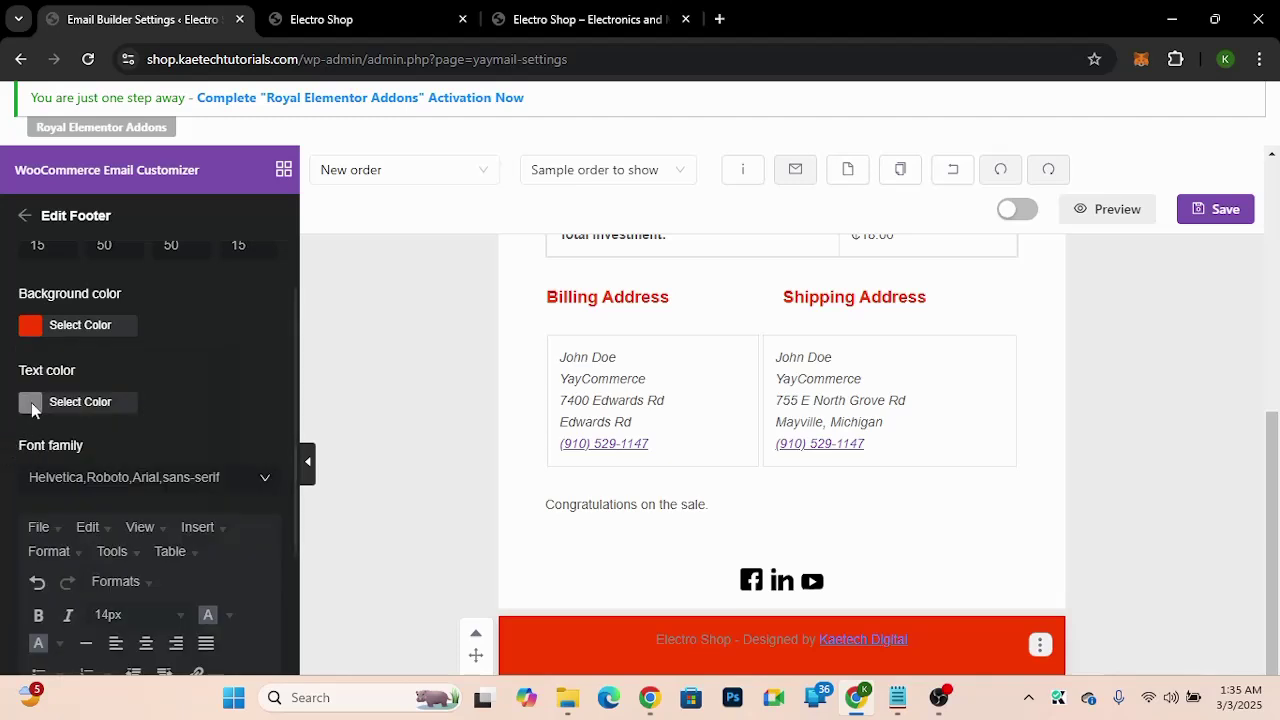
# Step: Set the footer's text color to white (FFFFFF)
pyautogui.click(33, 402)
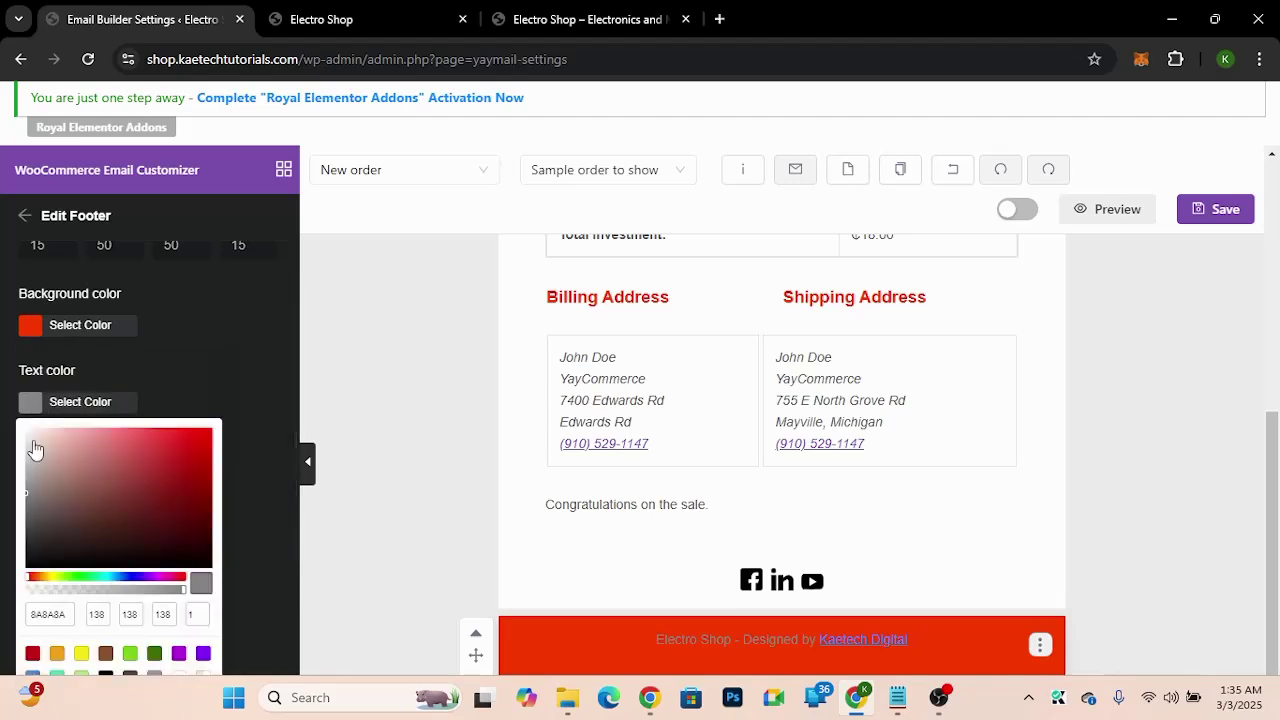
pyautogui.moveTo(34, 443); pyautogui.dragTo(6, 418)
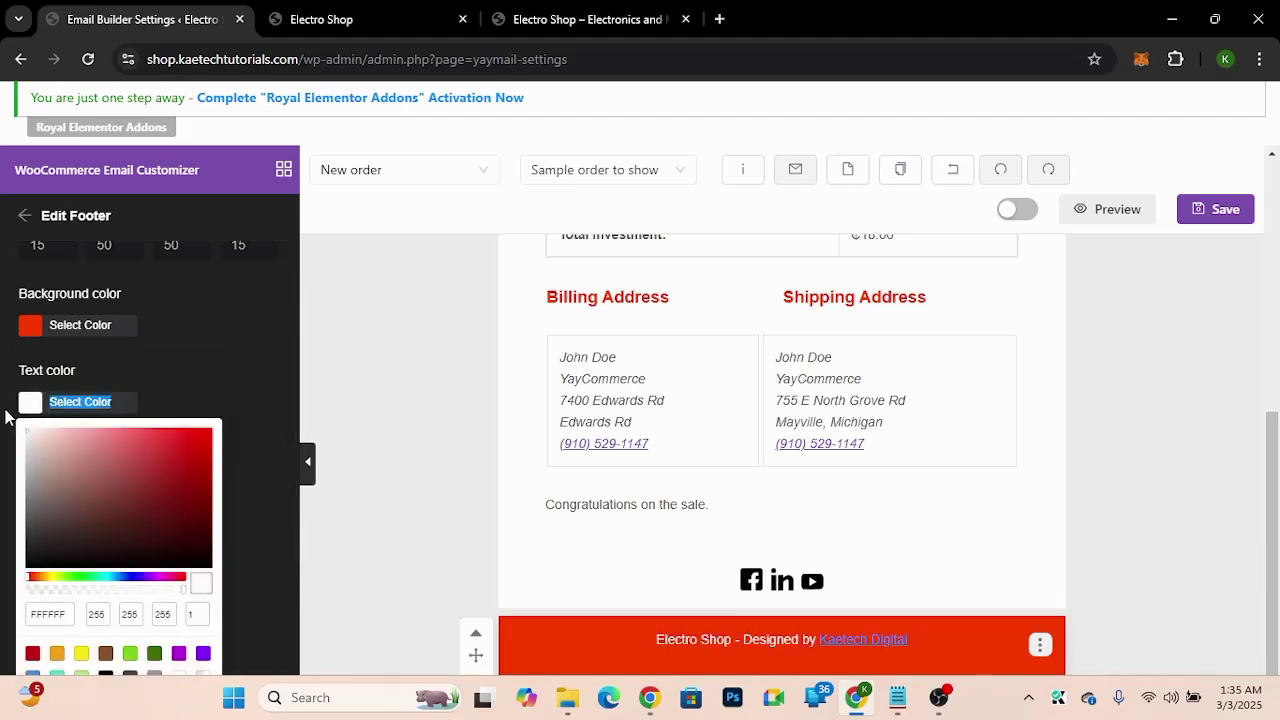
pyautogui.click(6, 418)
pyautogui.click(6, 418)
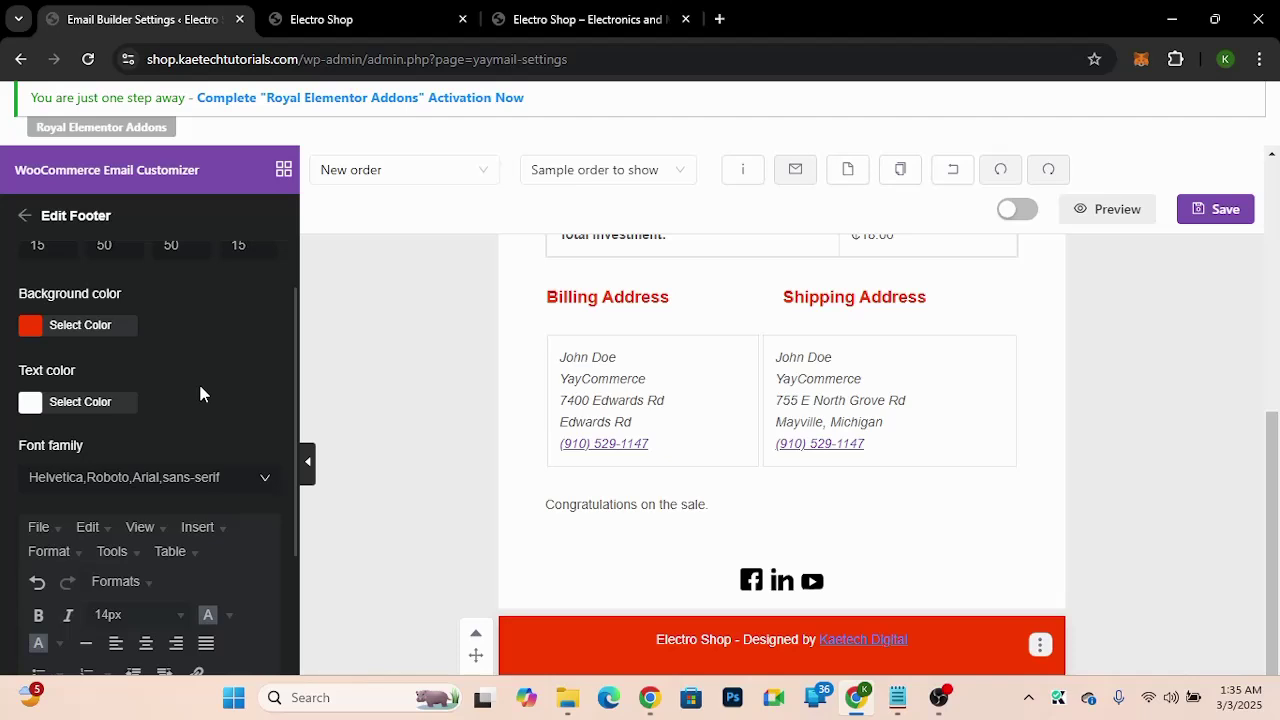
pyautogui.scroll(-1, 709, 484)
pyautogui.scroll(3, 709, 484)
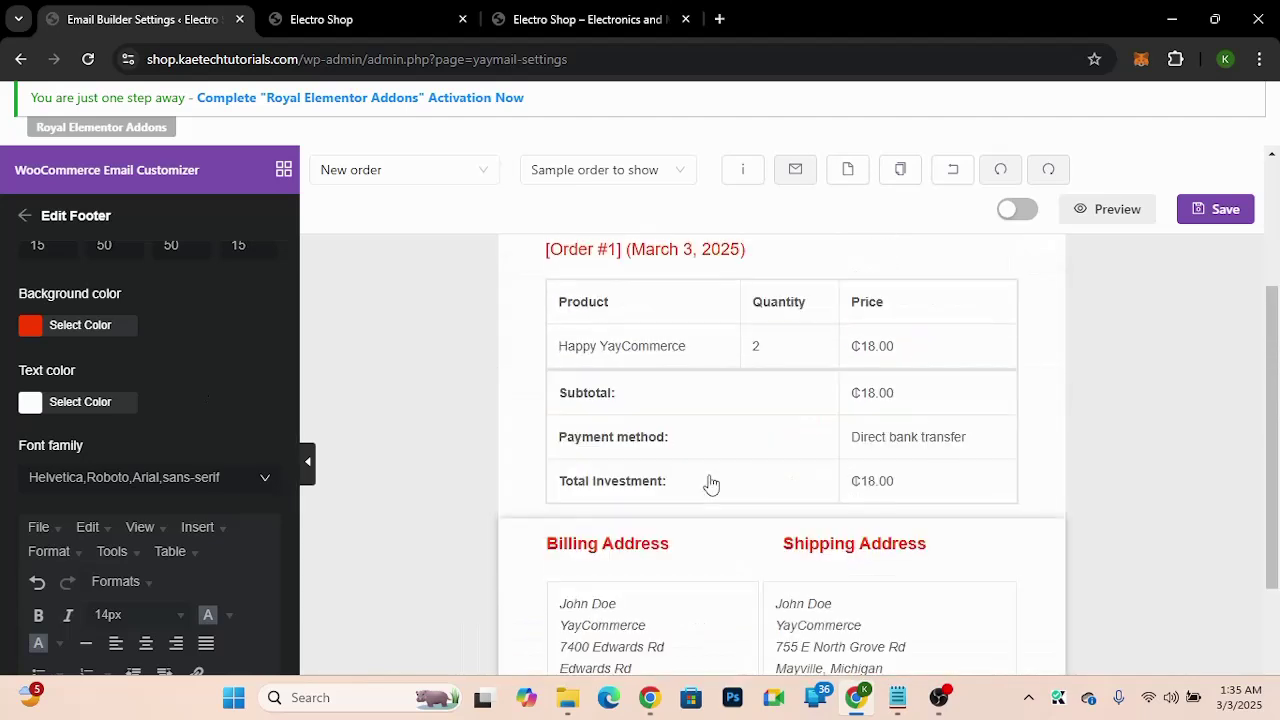
# Step: Set the text link color in the general email settings to black (000000) and save the settings
pyautogui.scroll(-3, 709, 484)
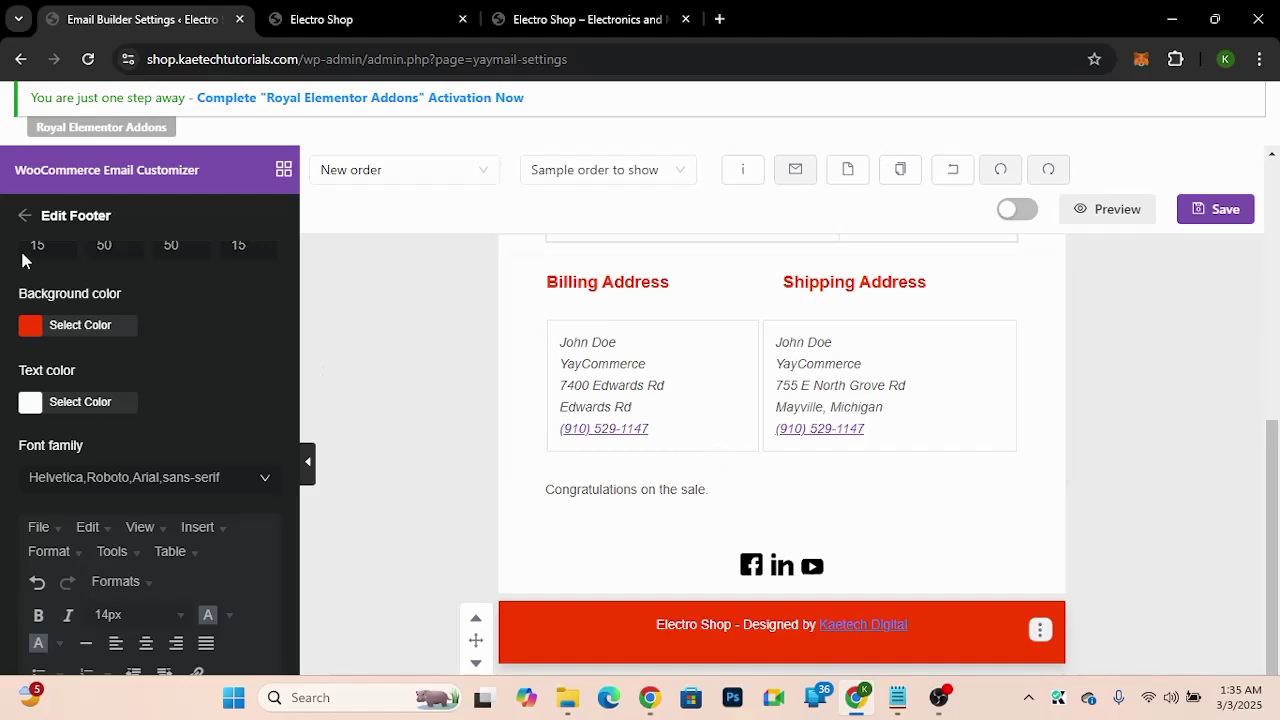
pyautogui.click(25, 215)
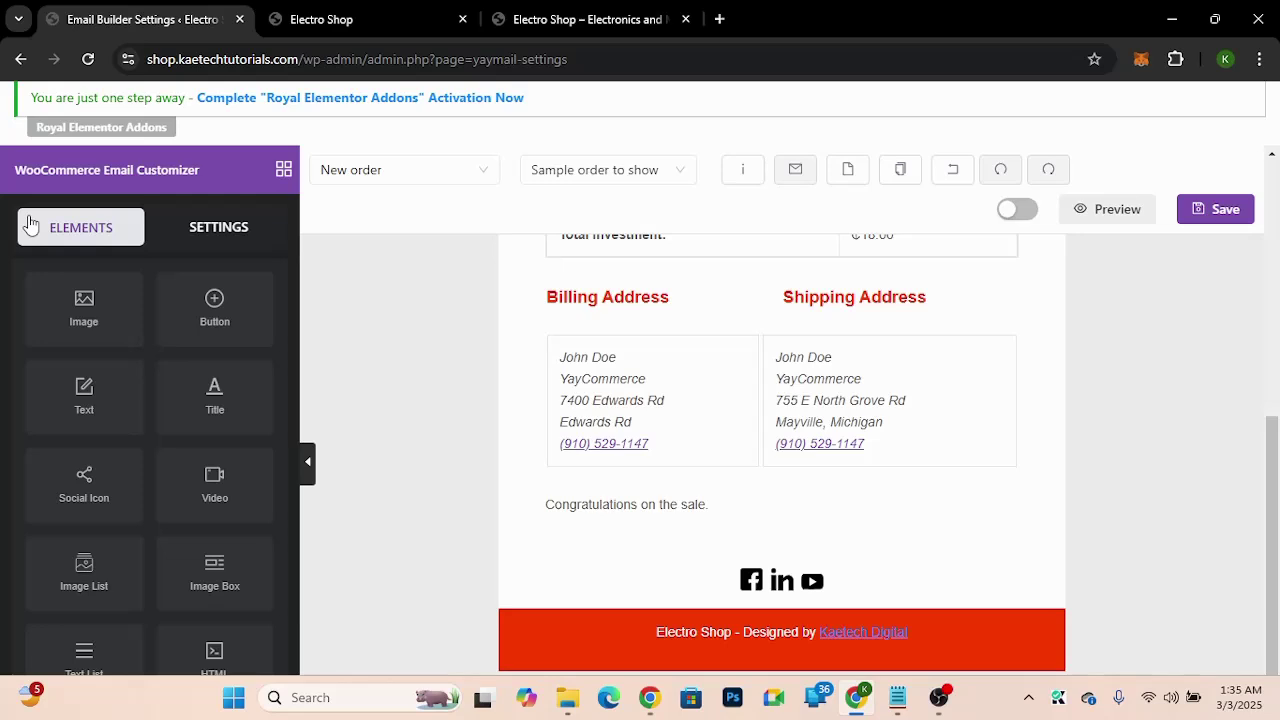
pyautogui.click(207, 238)
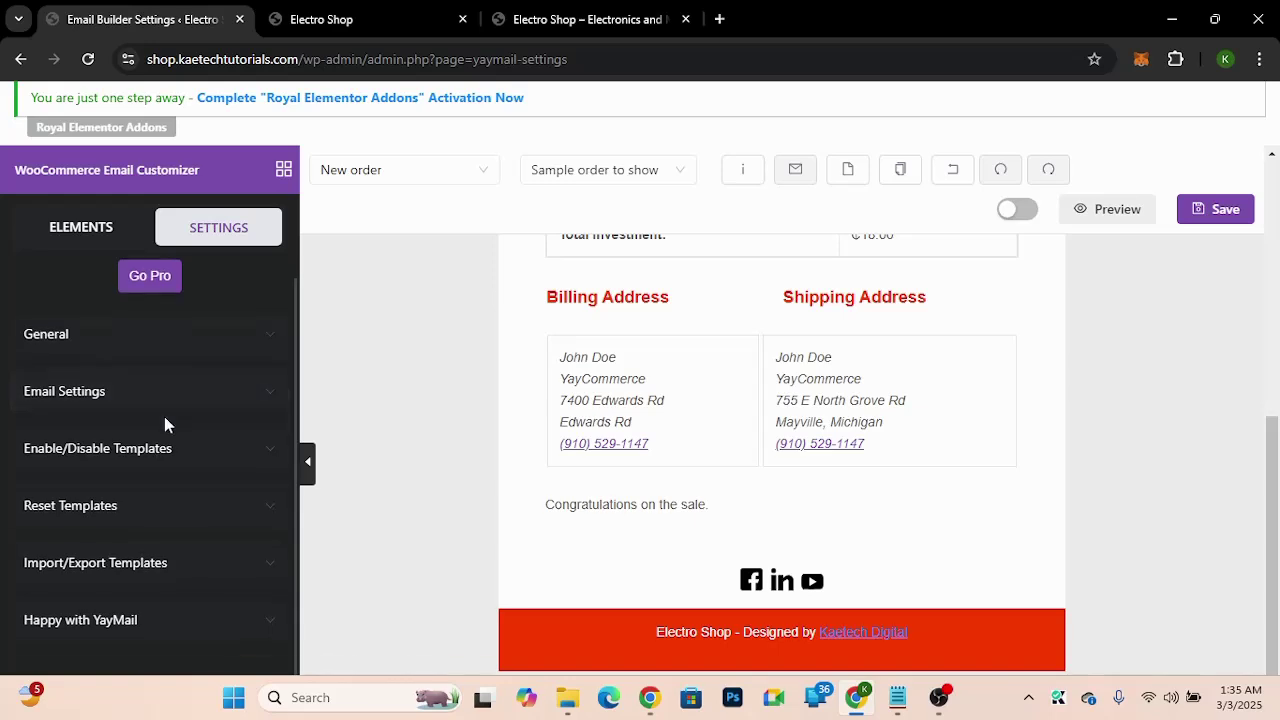
pyautogui.click(147, 357)
pyautogui.scroll(-5, 144, 558)
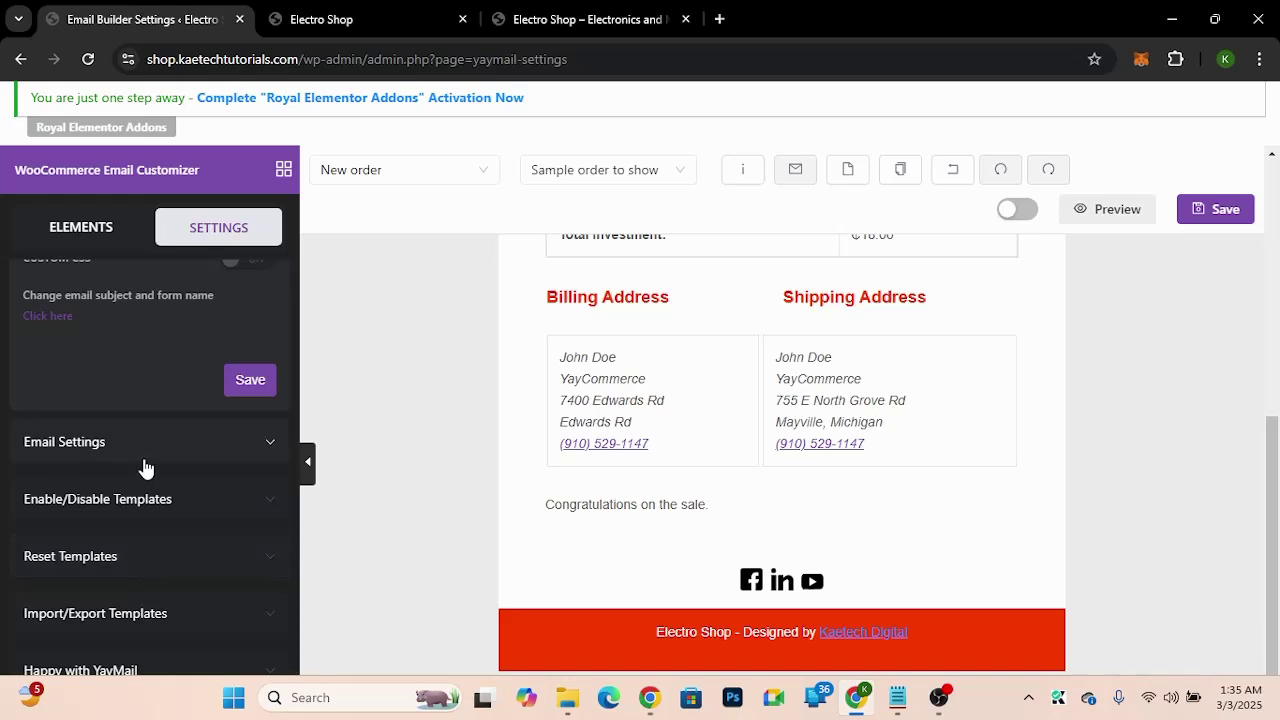
pyautogui.click(145, 462)
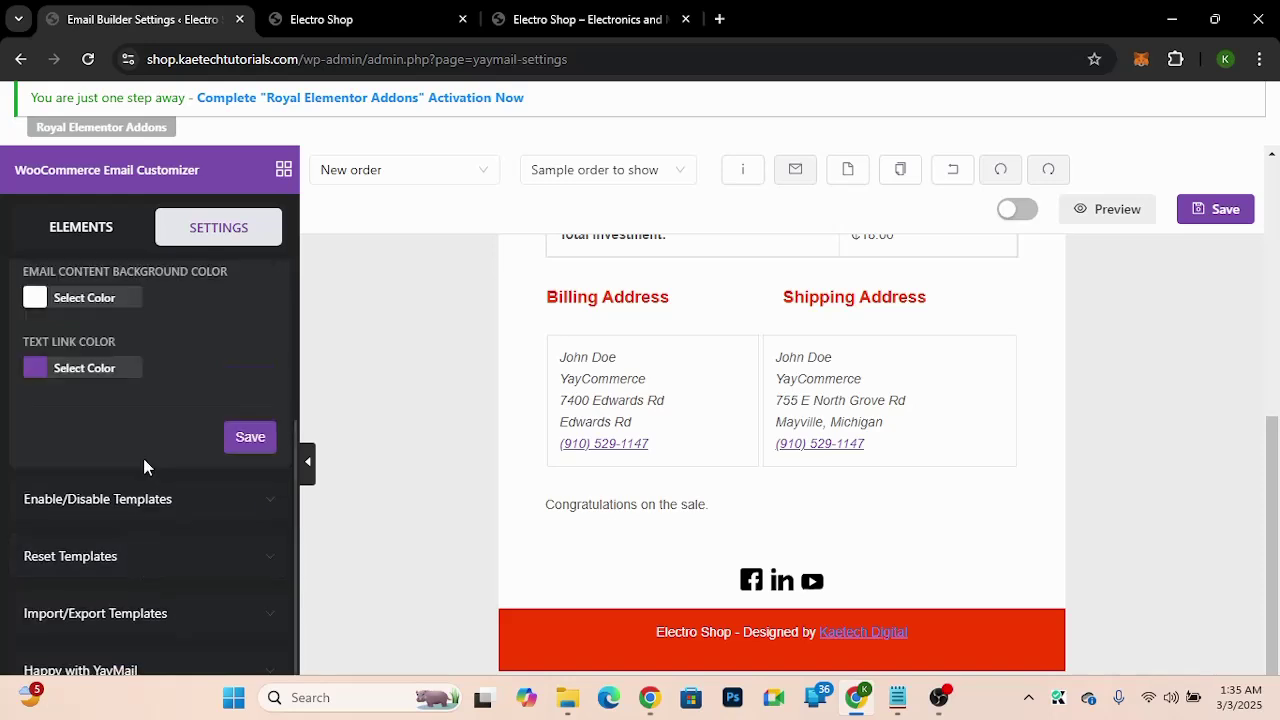
pyautogui.click(33, 370)
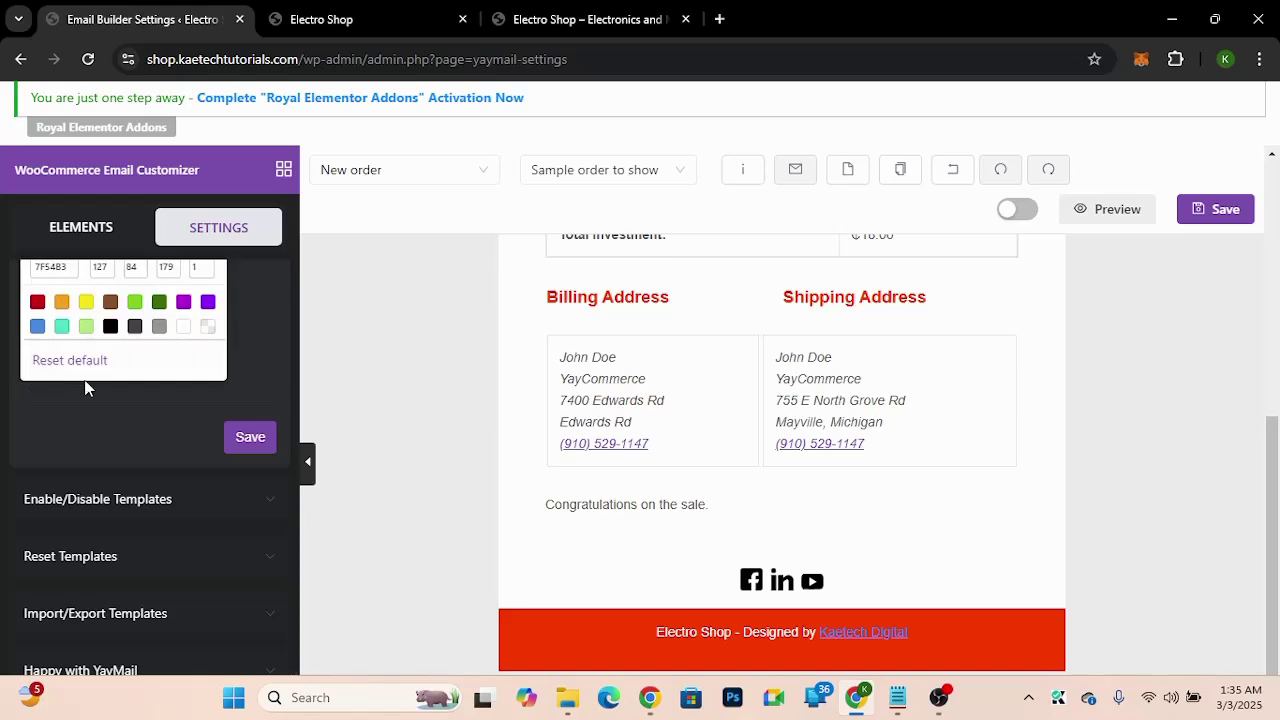
pyautogui.scroll(3, 45, 395)
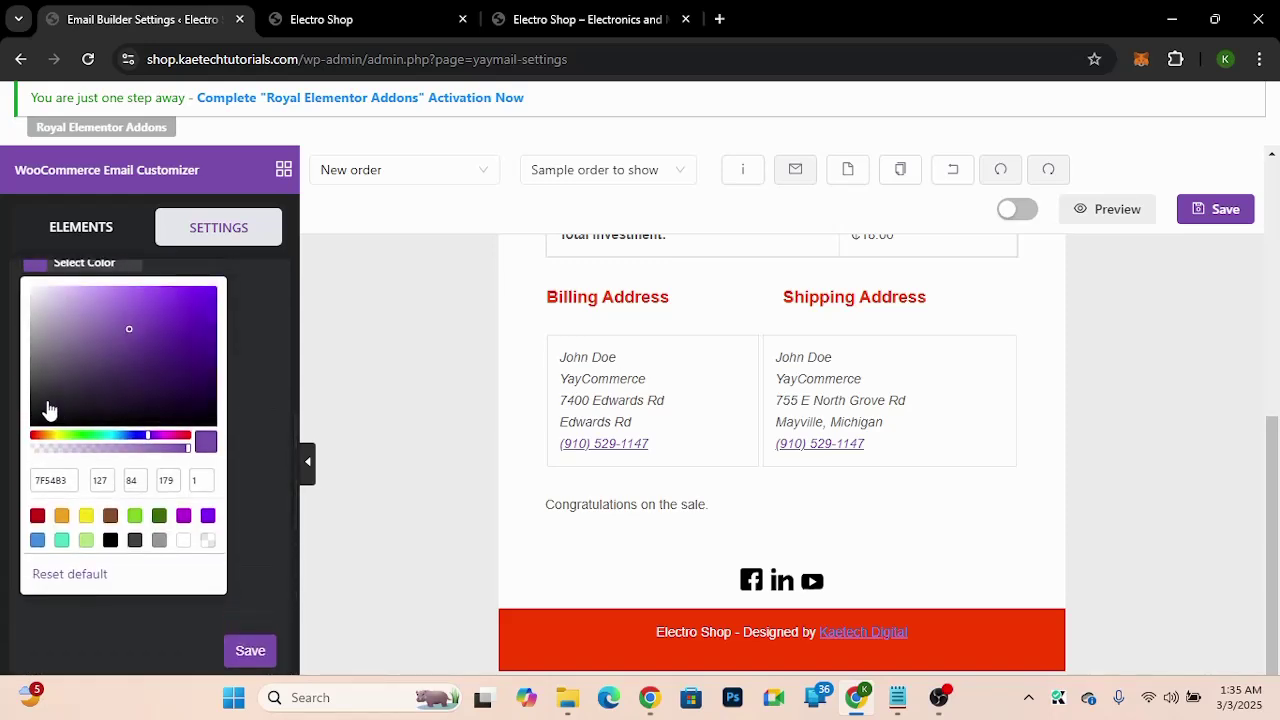
pyautogui.moveTo(45, 409); pyautogui.dragTo(2, 433)
pyautogui.click(2, 450)
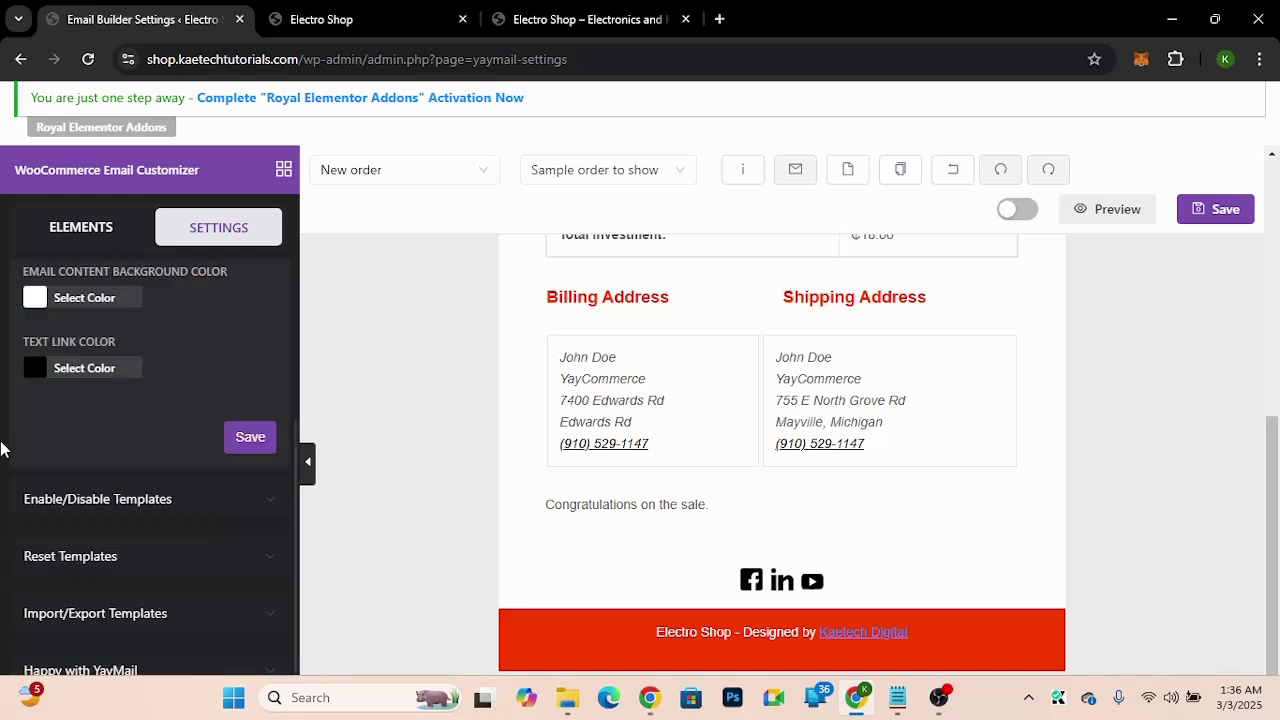
pyautogui.click(250, 437)
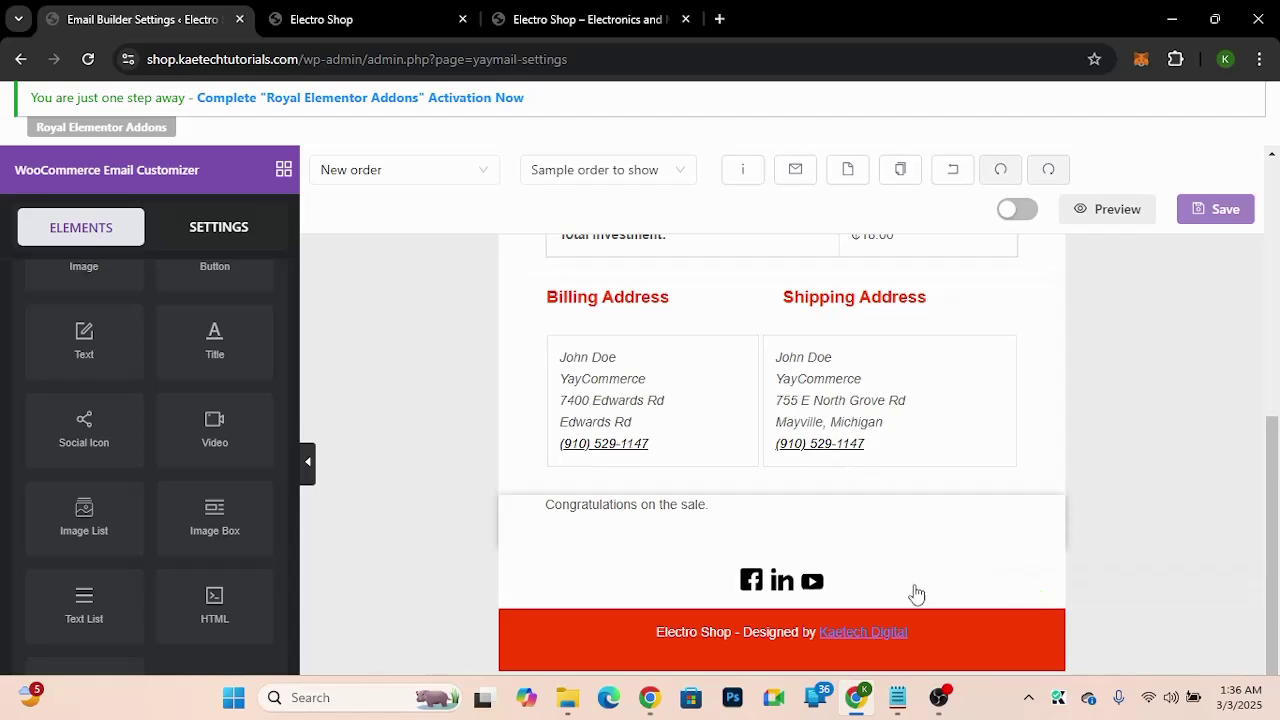
# Step: Examine the footer's settings, its element options and the "Kaetech Digital" link properties for a way to change the link color
pyautogui.click(925, 638)
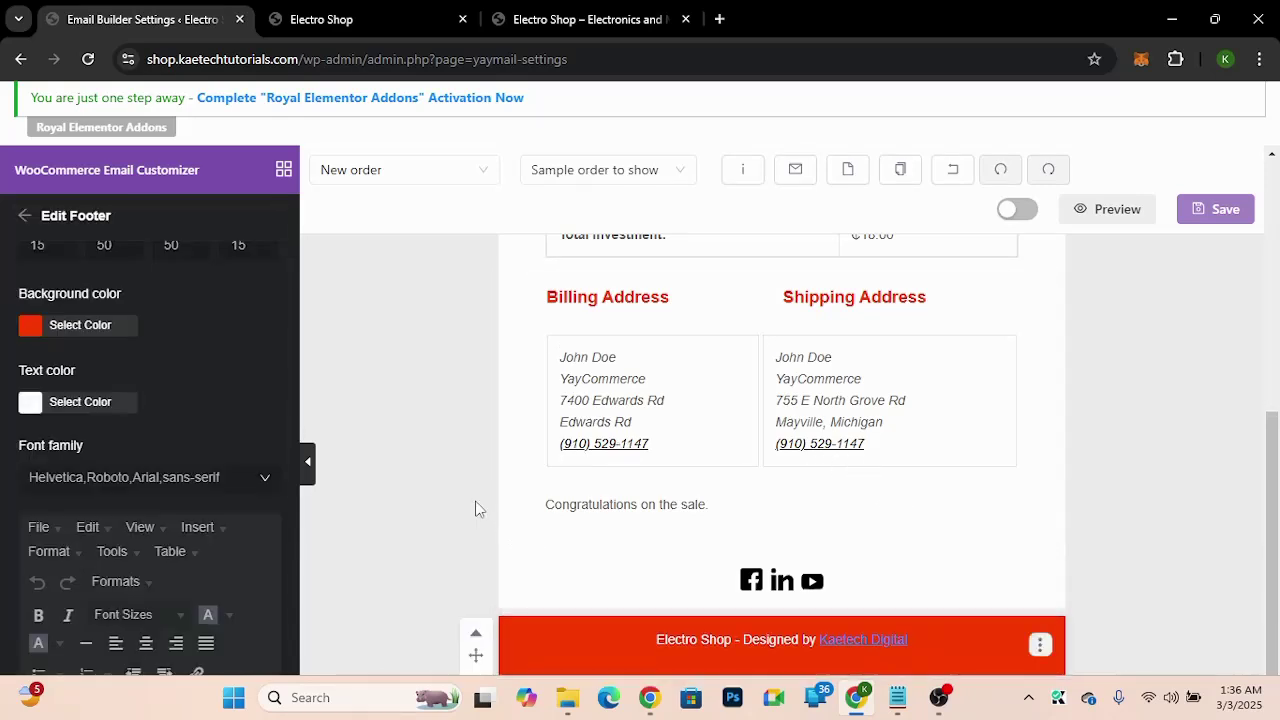
pyautogui.scroll(2, 185, 367)
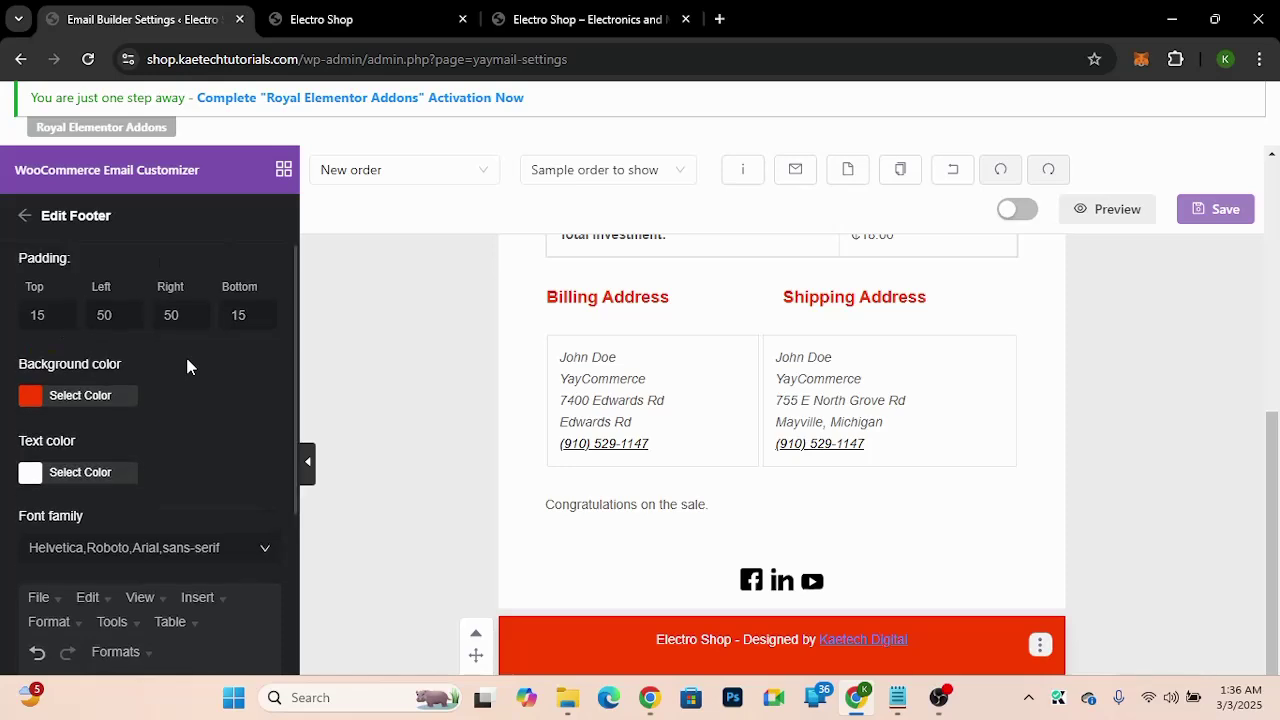
pyautogui.scroll(-7, 185, 367)
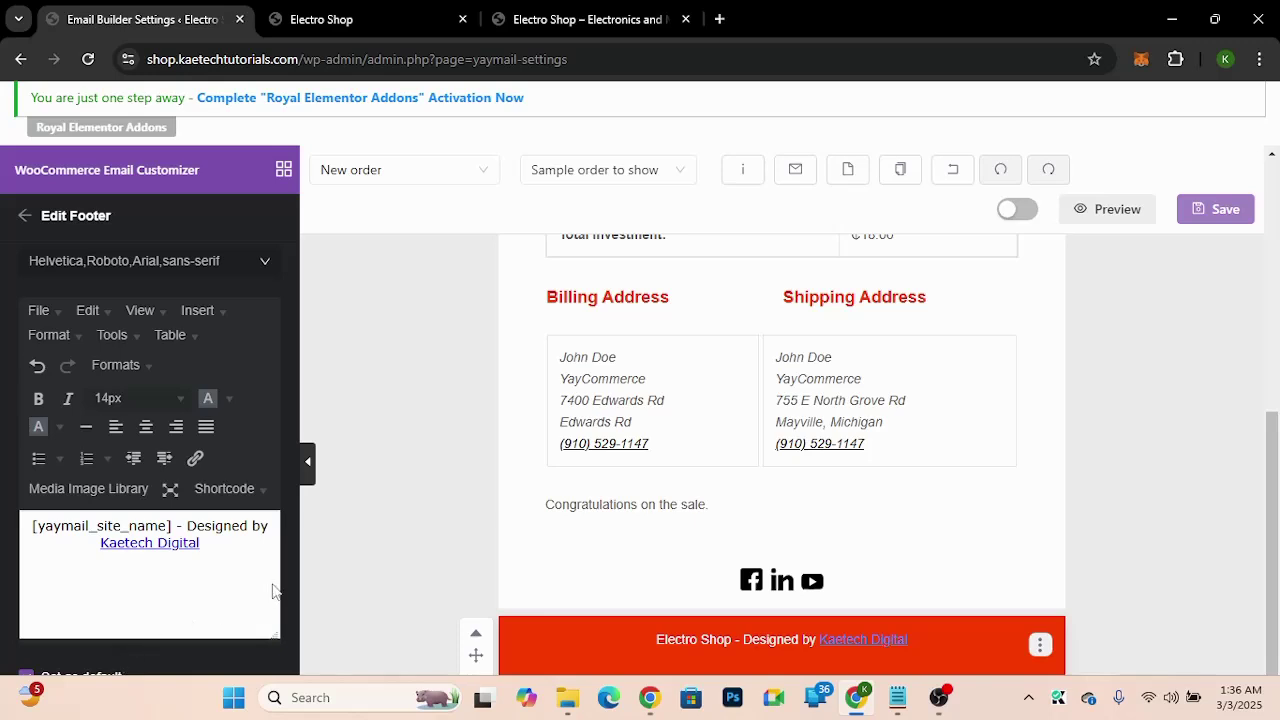
pyautogui.scroll(4, 219, 457)
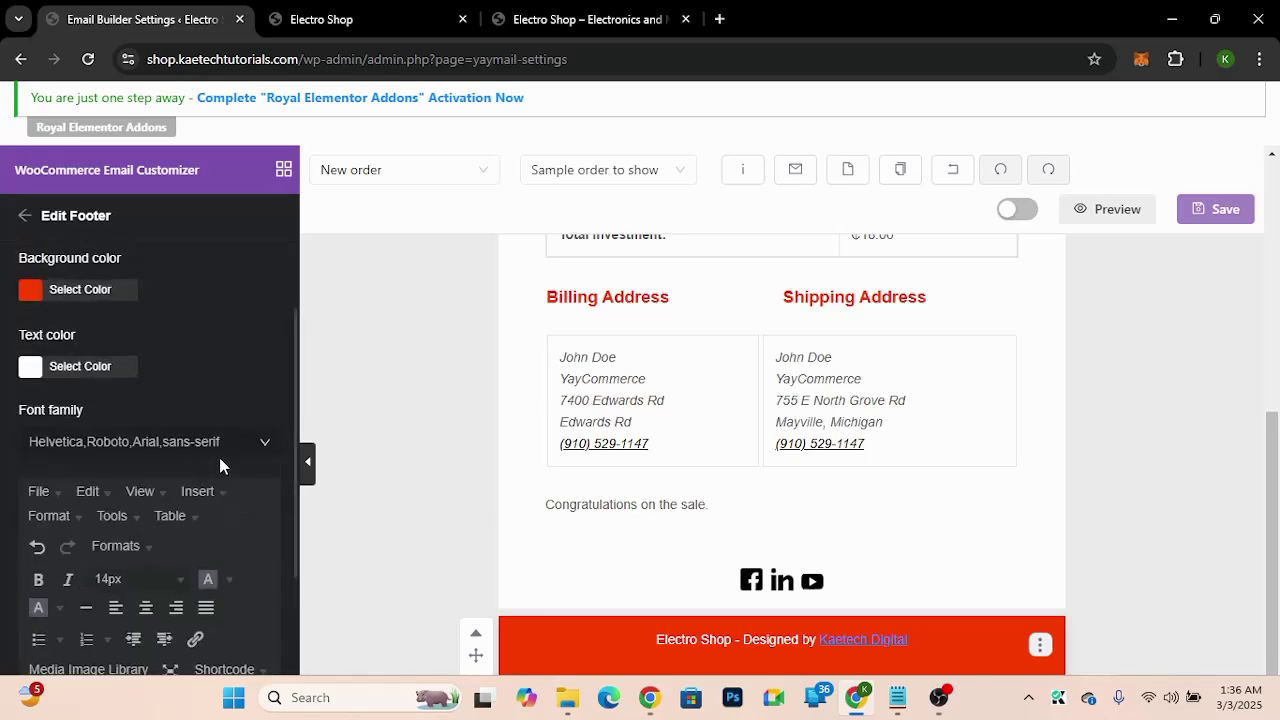
pyautogui.scroll(2, 220, 462)
pyautogui.scroll(-6, 220, 462)
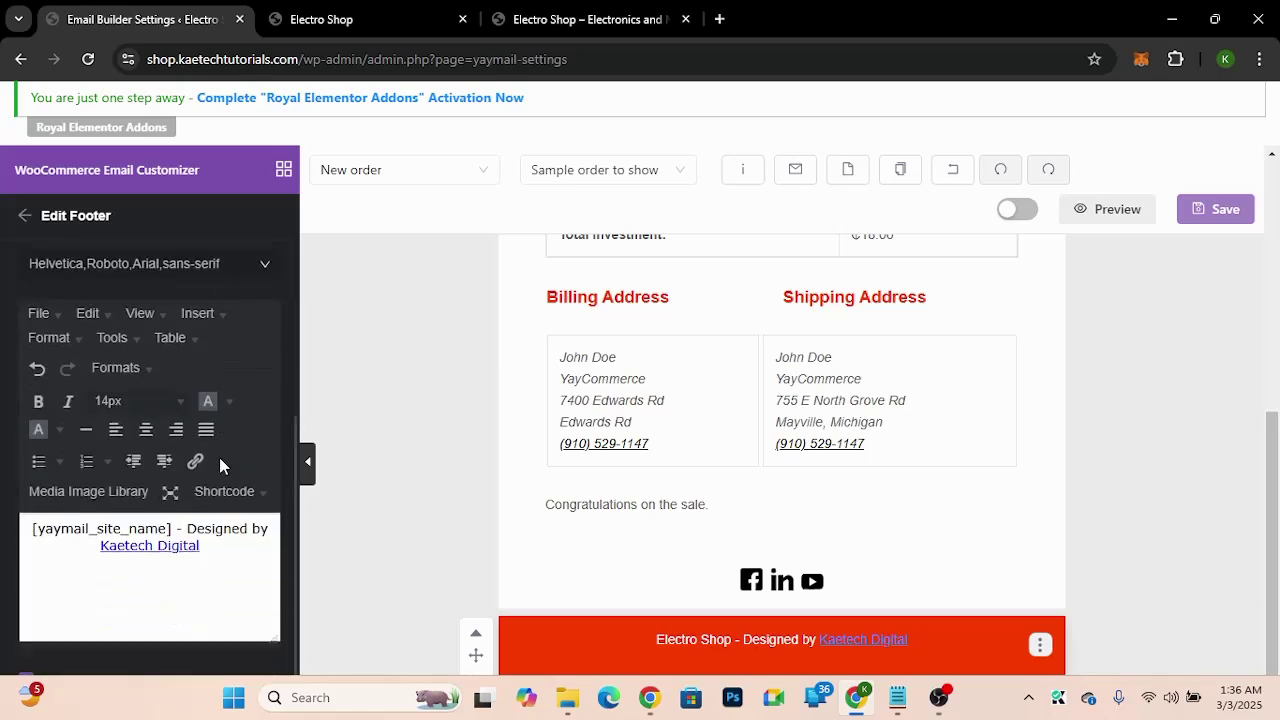
pyautogui.click(202, 543)
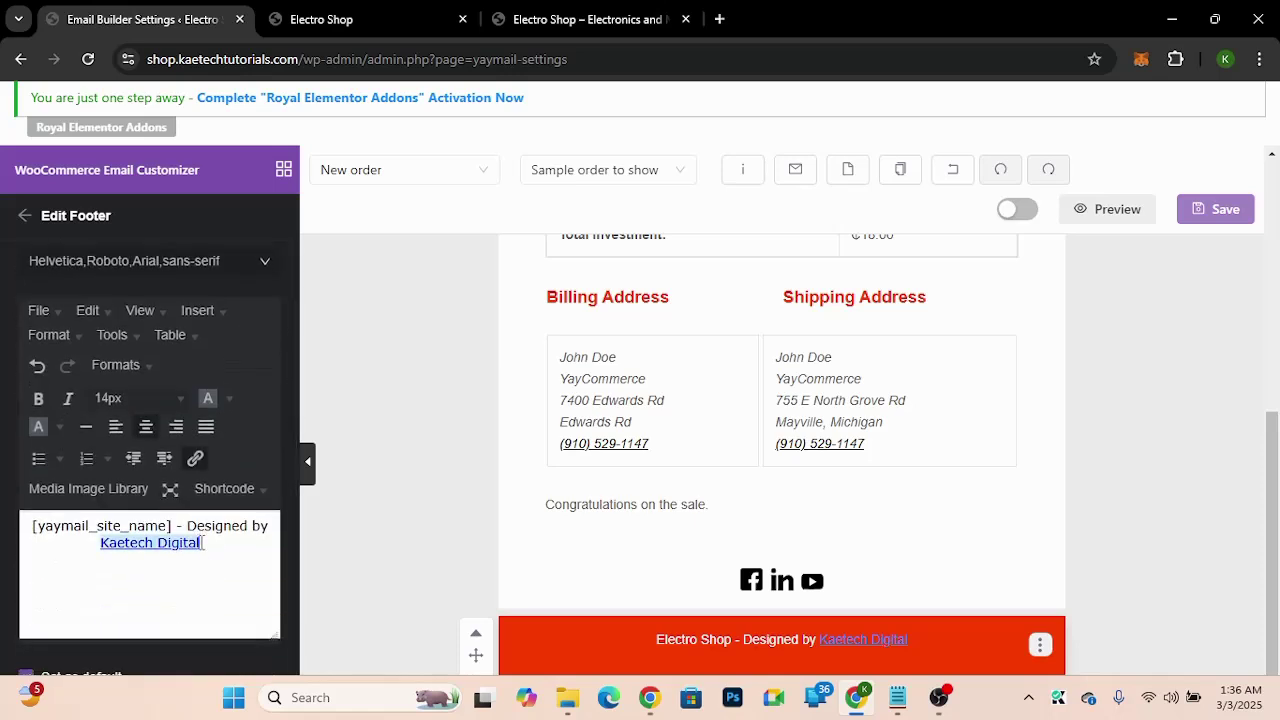
pyautogui.moveTo(203, 543); pyautogui.dragTo(103, 550)
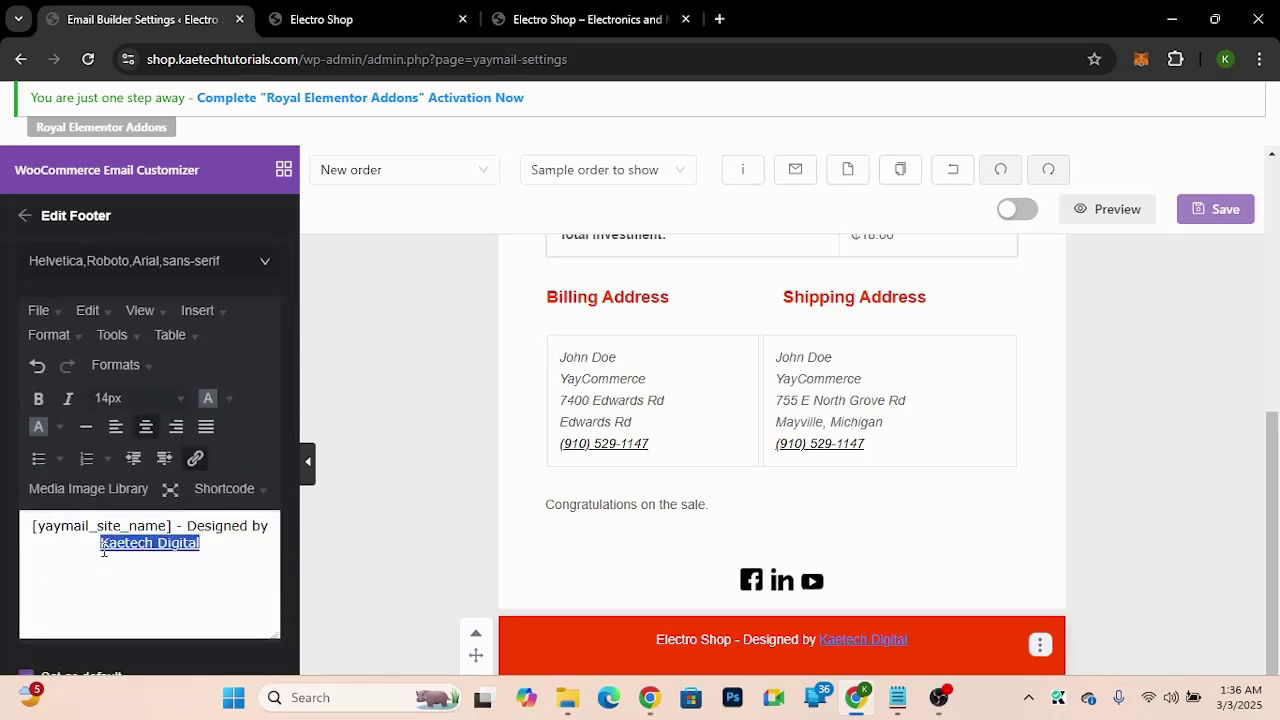
pyautogui.click(196, 458)
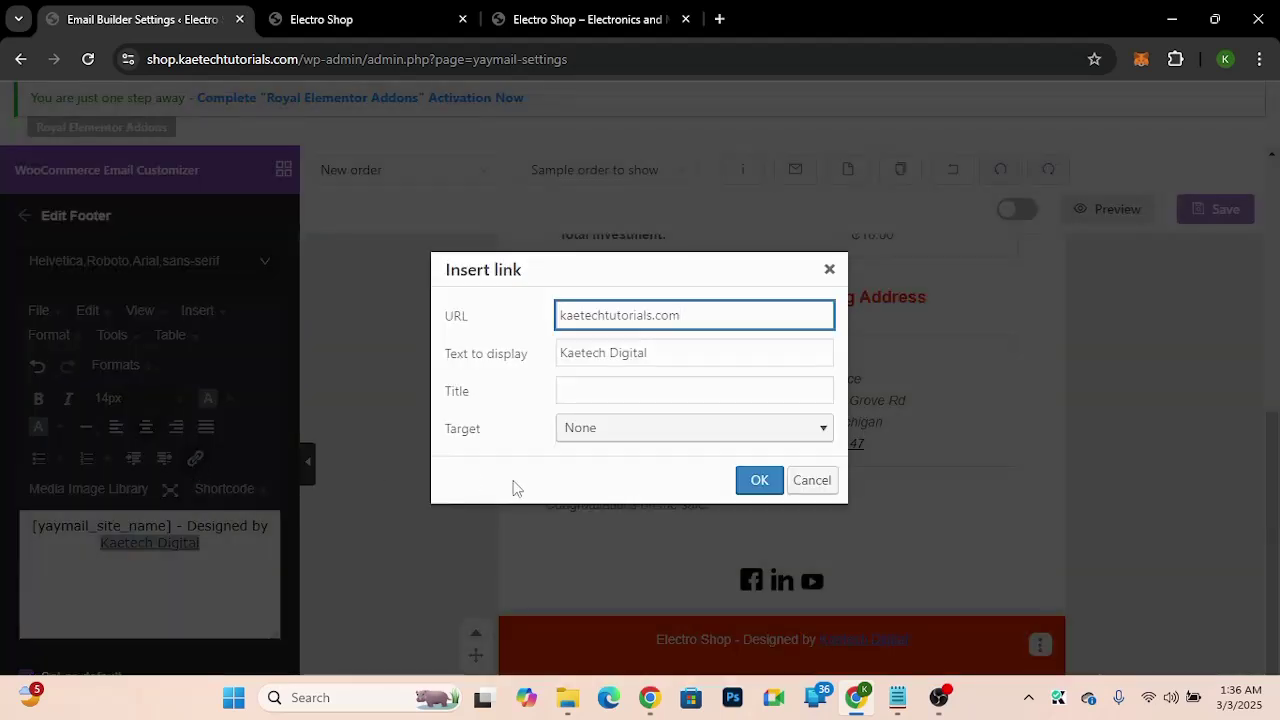
pyautogui.click(815, 482)
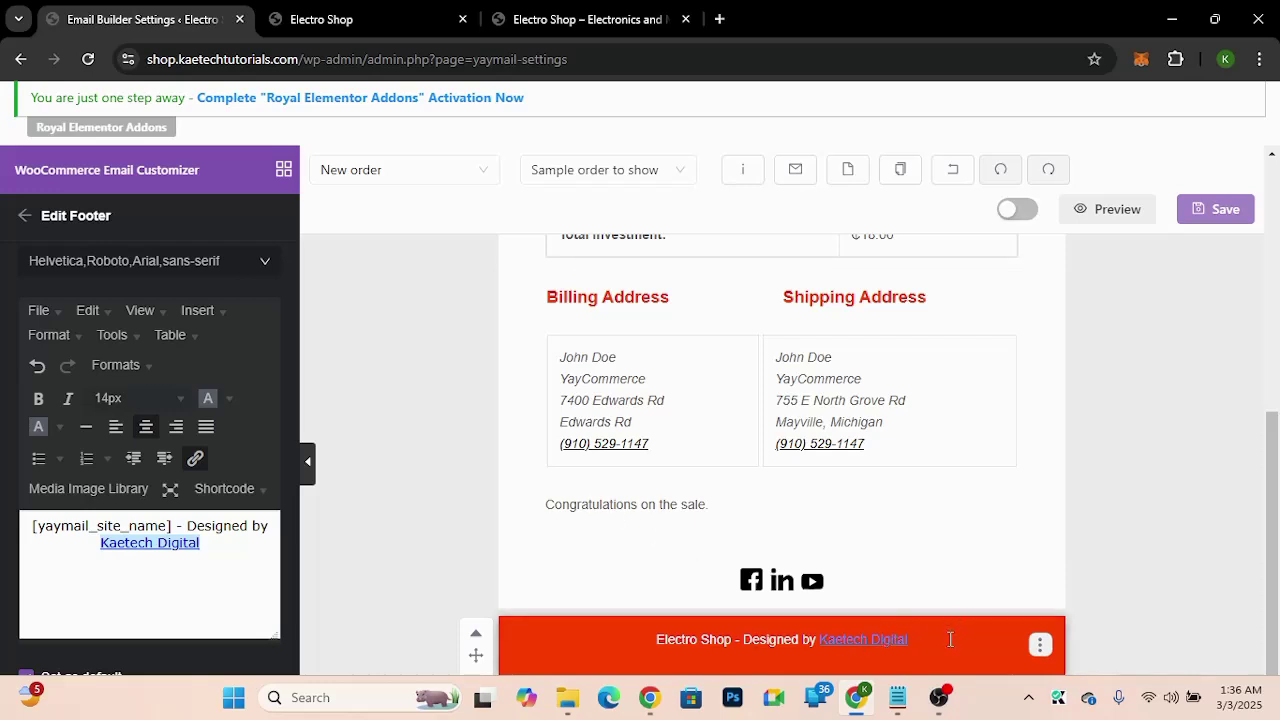
pyautogui.click(1039, 646)
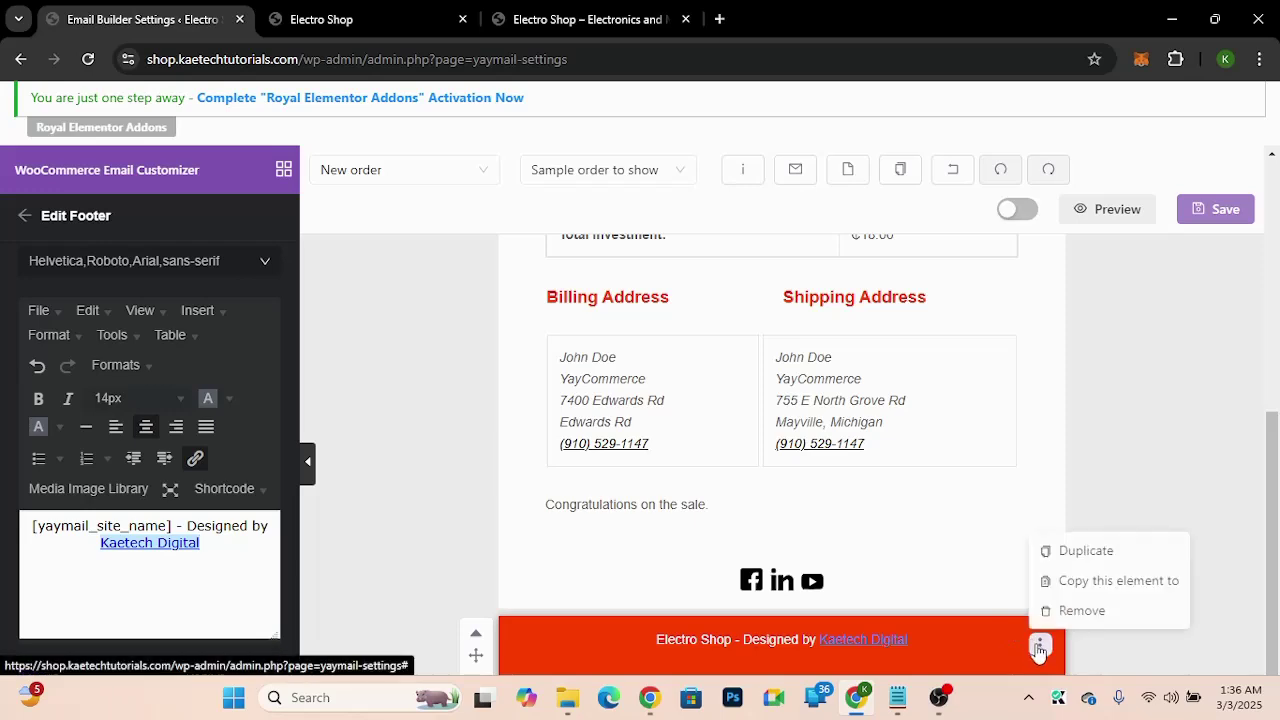
pyautogui.click(971, 638)
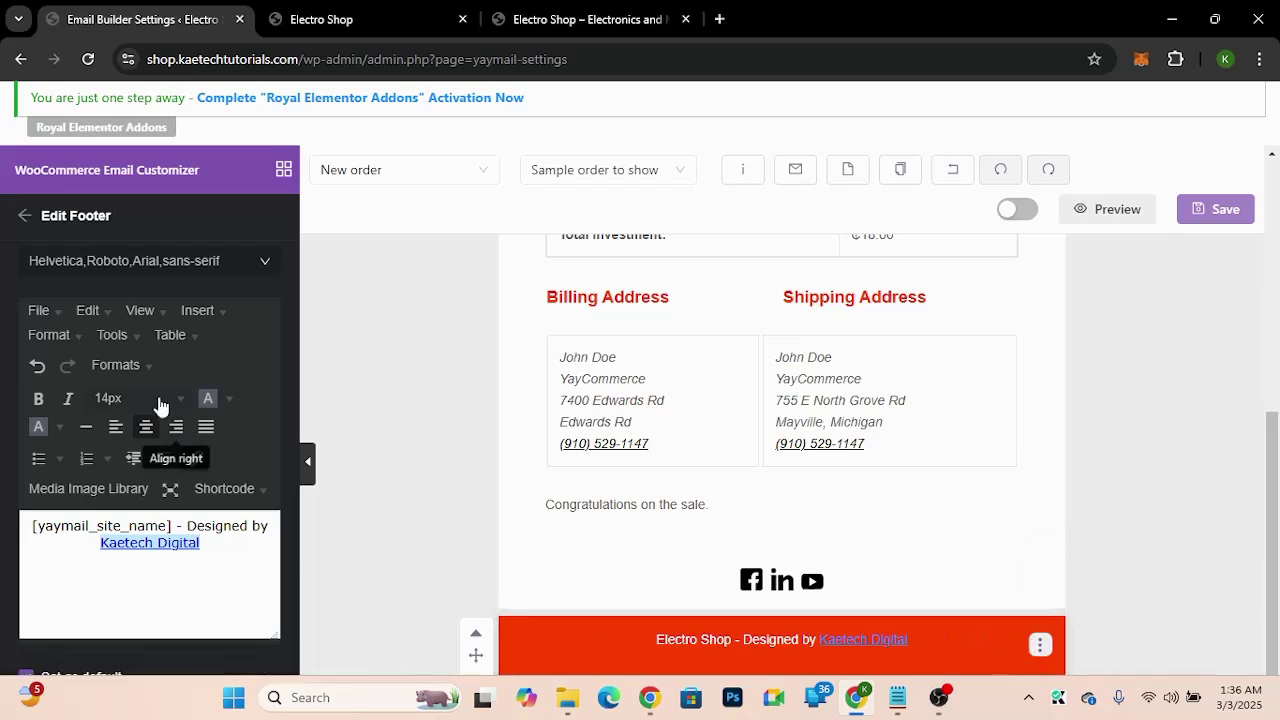
# Step: Try a dark gray background color (292929) on the footer
pyautogui.scroll(3, 158, 400)
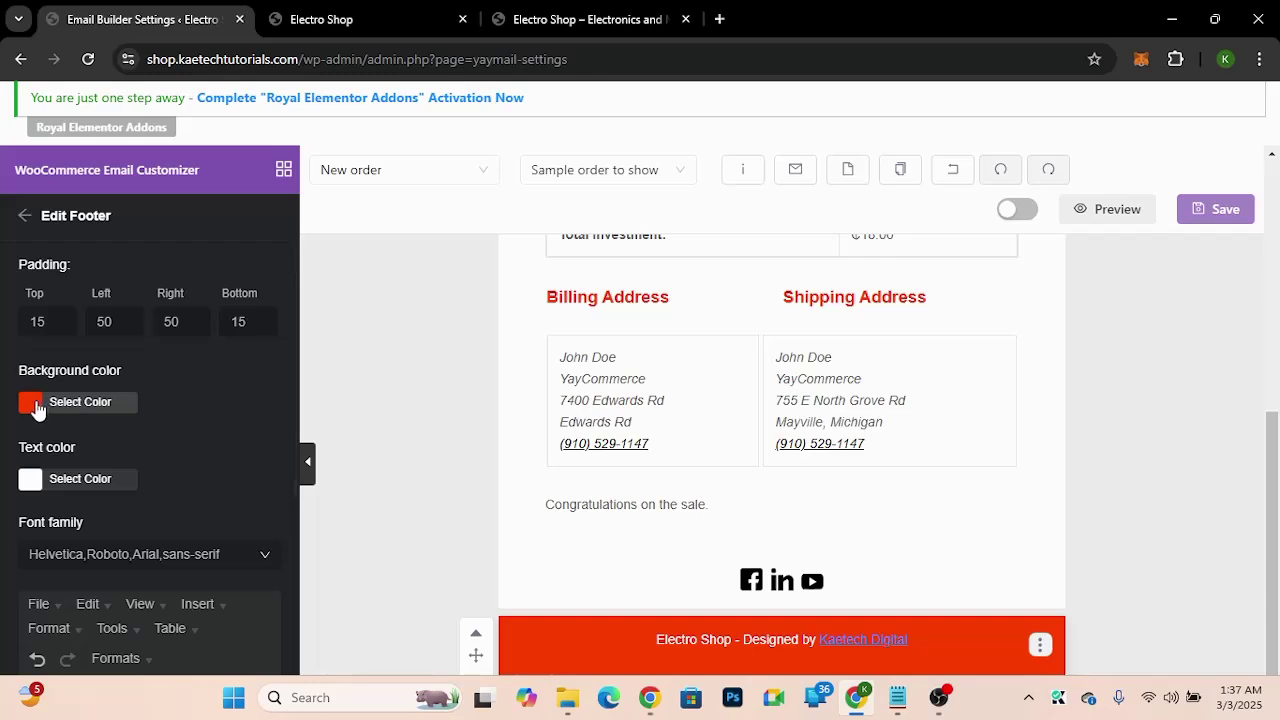
pyautogui.click(35, 408)
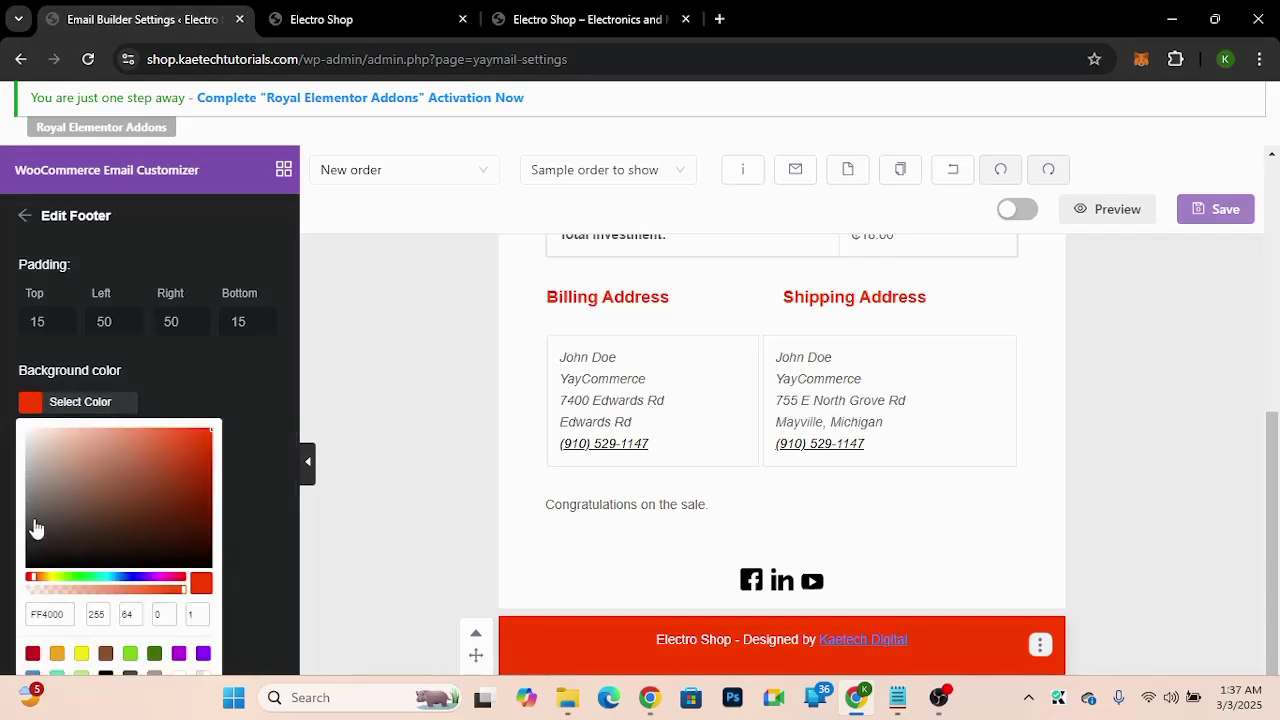
pyautogui.moveTo(34, 528); pyautogui.dragTo(4, 555)
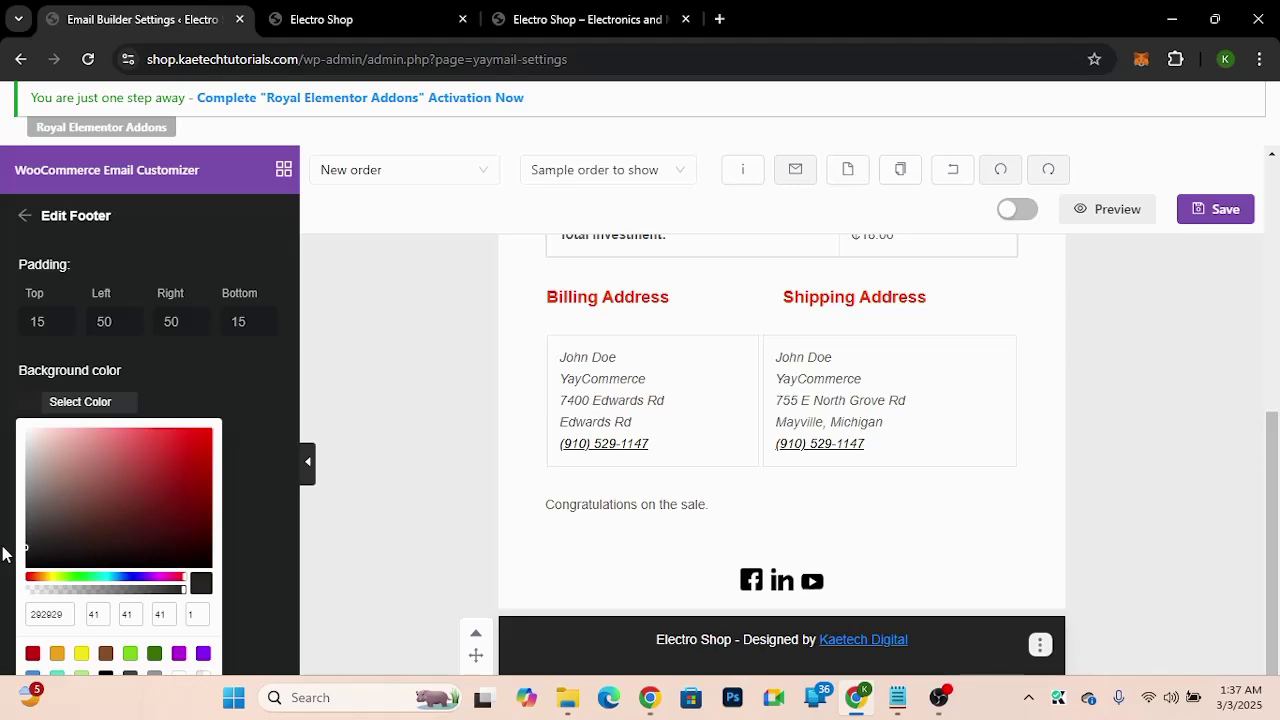
pyautogui.click(4, 555)
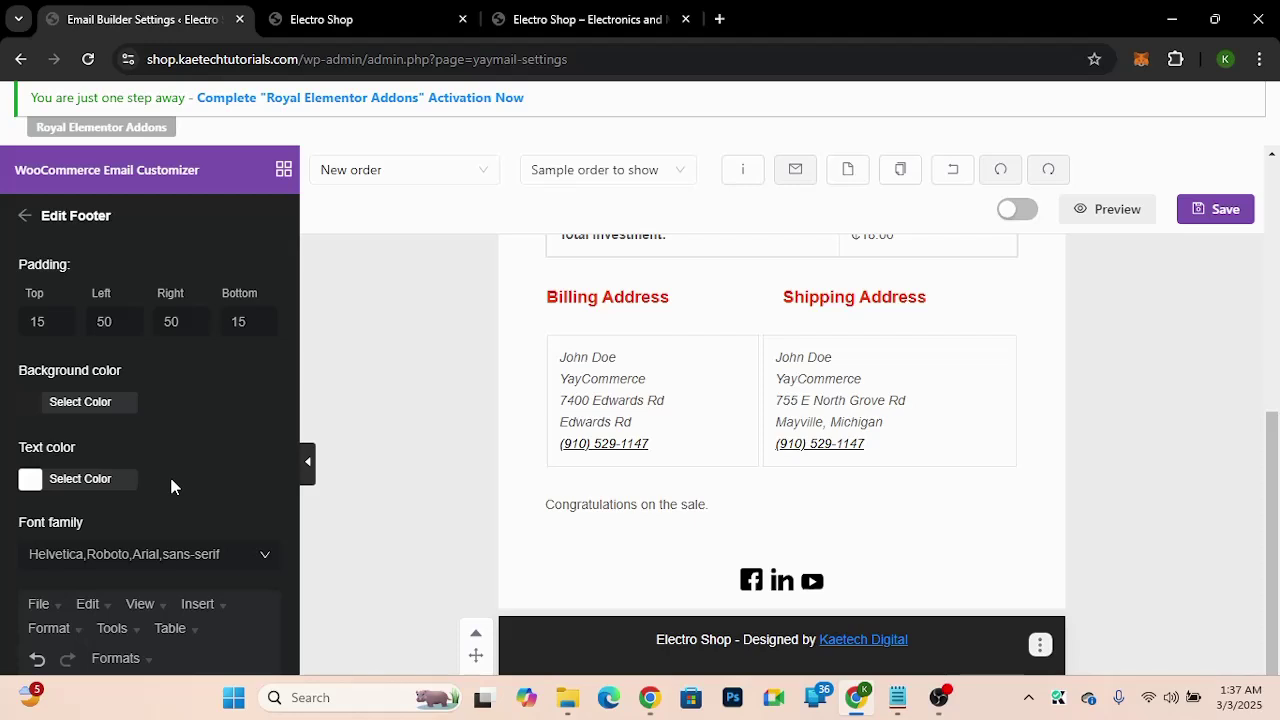
# Step: Set the footer's background color to light gray (DDDDDD)
pyautogui.scroll(-1, 171, 485)
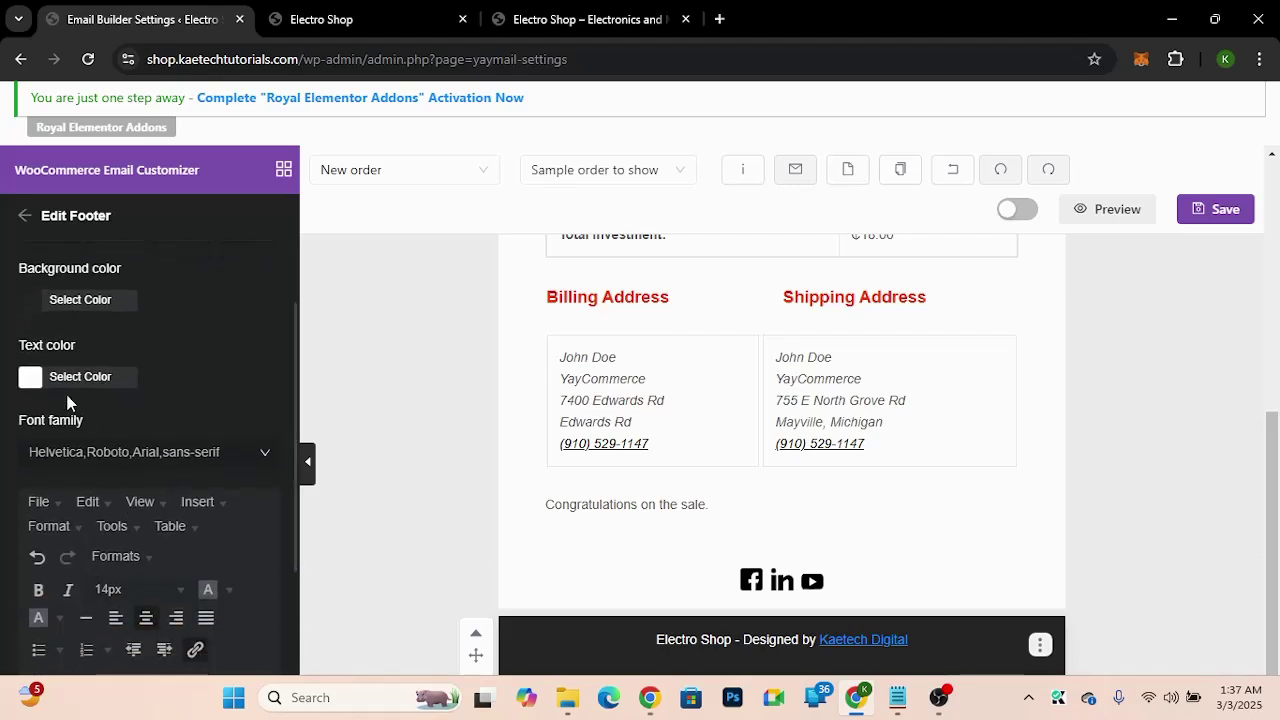
pyautogui.click(32, 301)
pyautogui.click(22, 345)
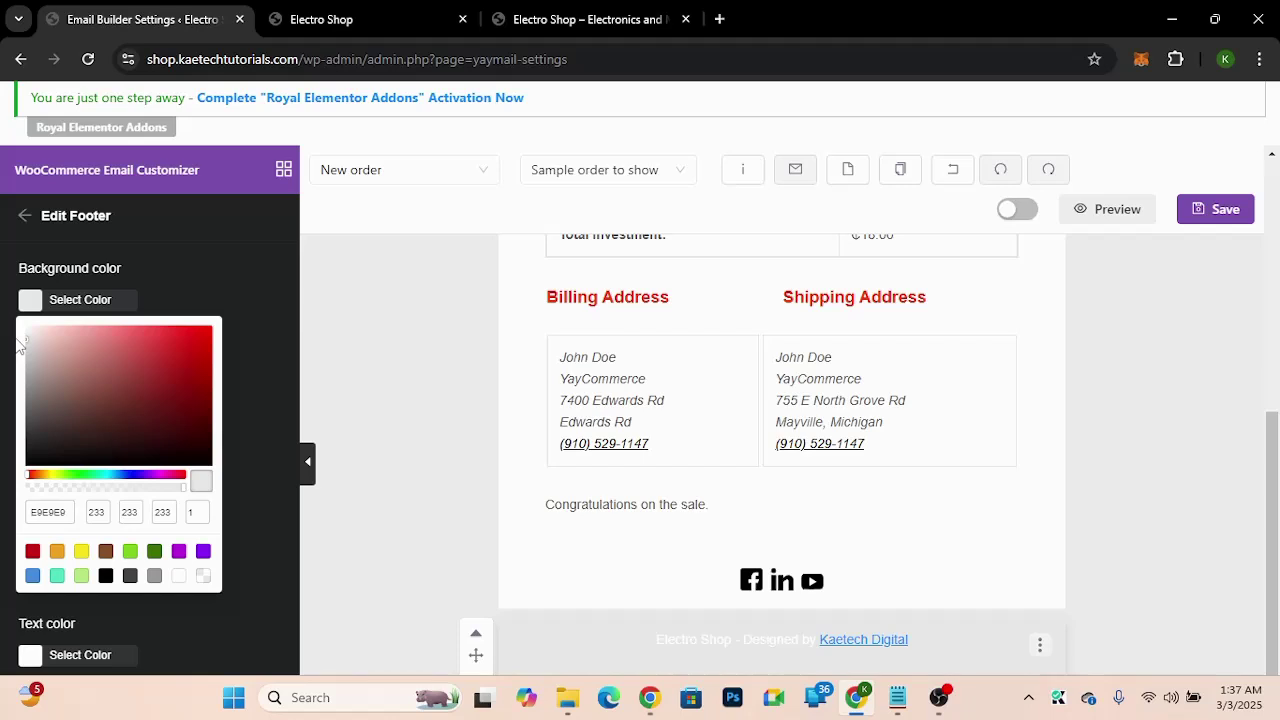
pyautogui.moveTo(18, 346); pyautogui.dragTo(19, 347)
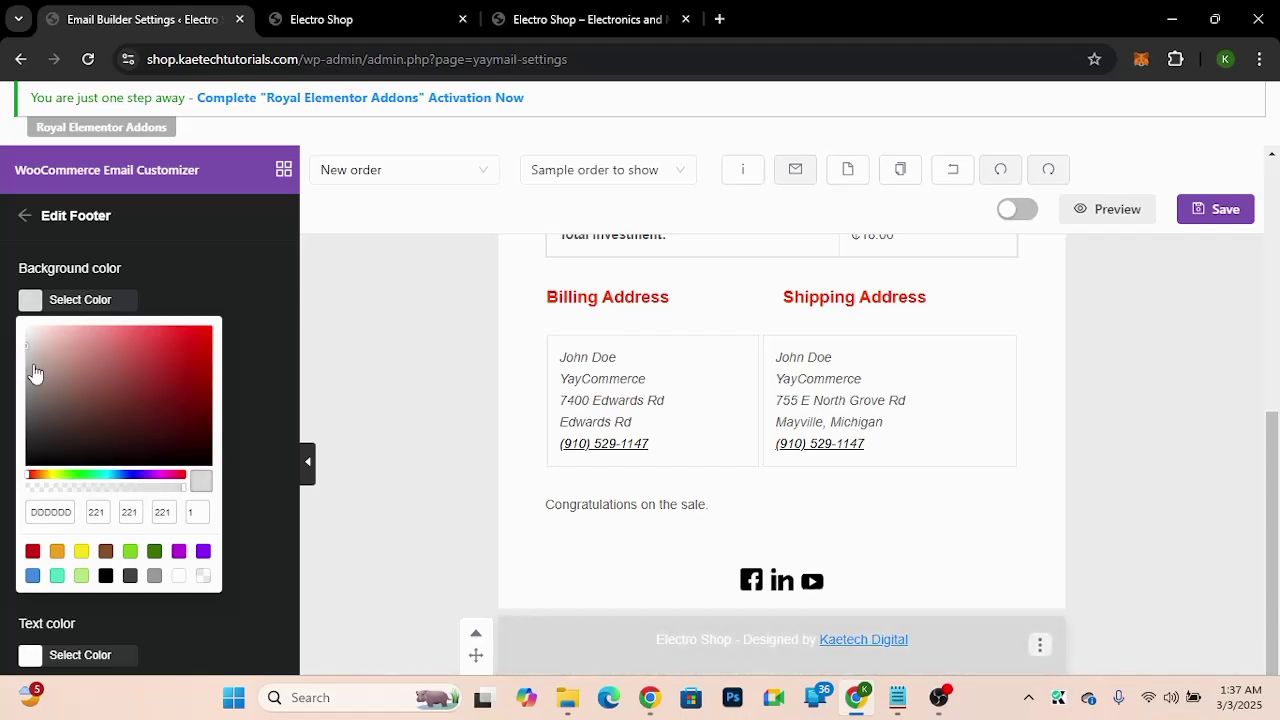
pyautogui.click(3, 357)
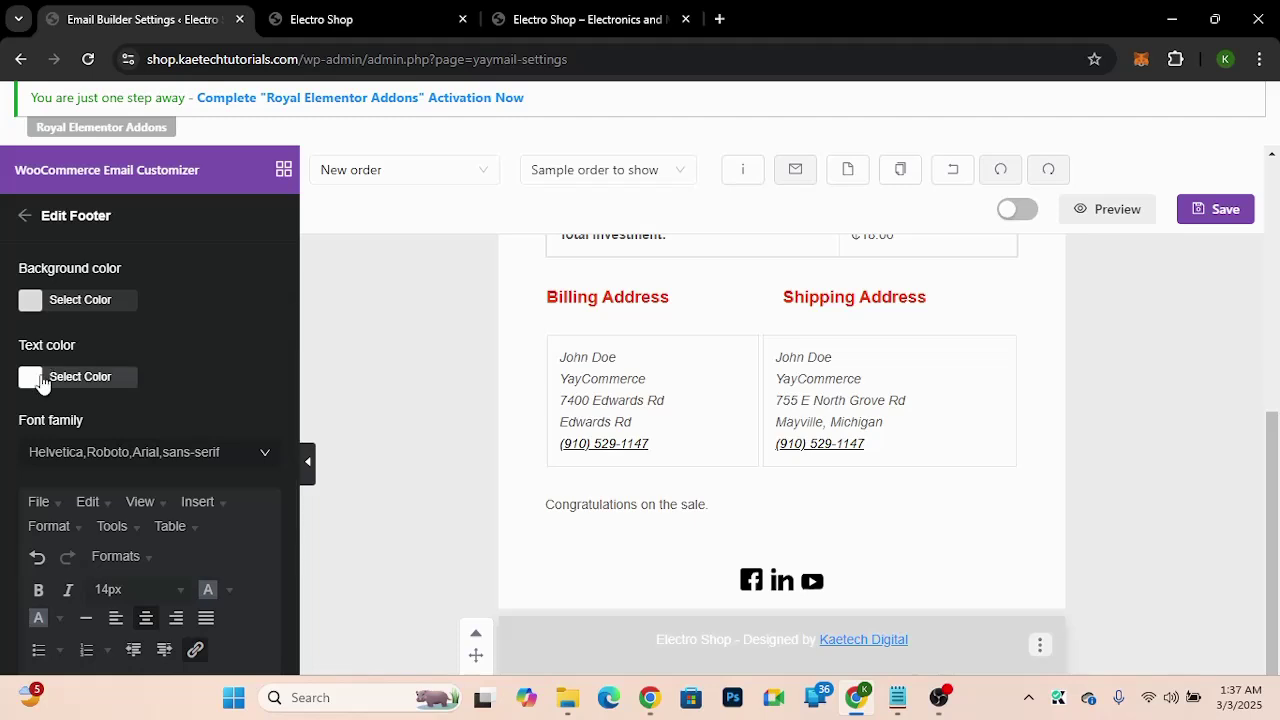
# Step: Set the footer's text color to dark gray (313131)
pyautogui.click(31, 376)
pyautogui.moveTo(40, 512)
pyautogui.mouseDown()
pyautogui.moveTo(20, 500)
pyautogui.moveTo(8, 522)
pyautogui.mouseUp()
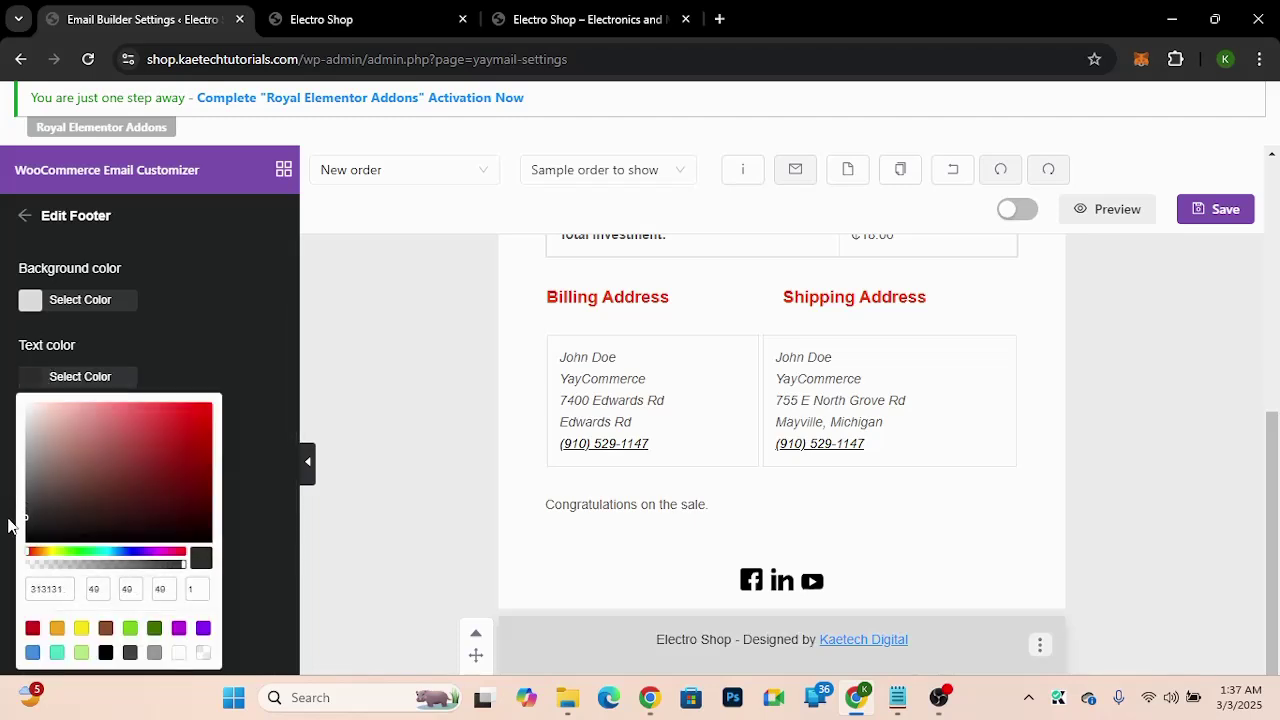
pyautogui.click(214, 358)
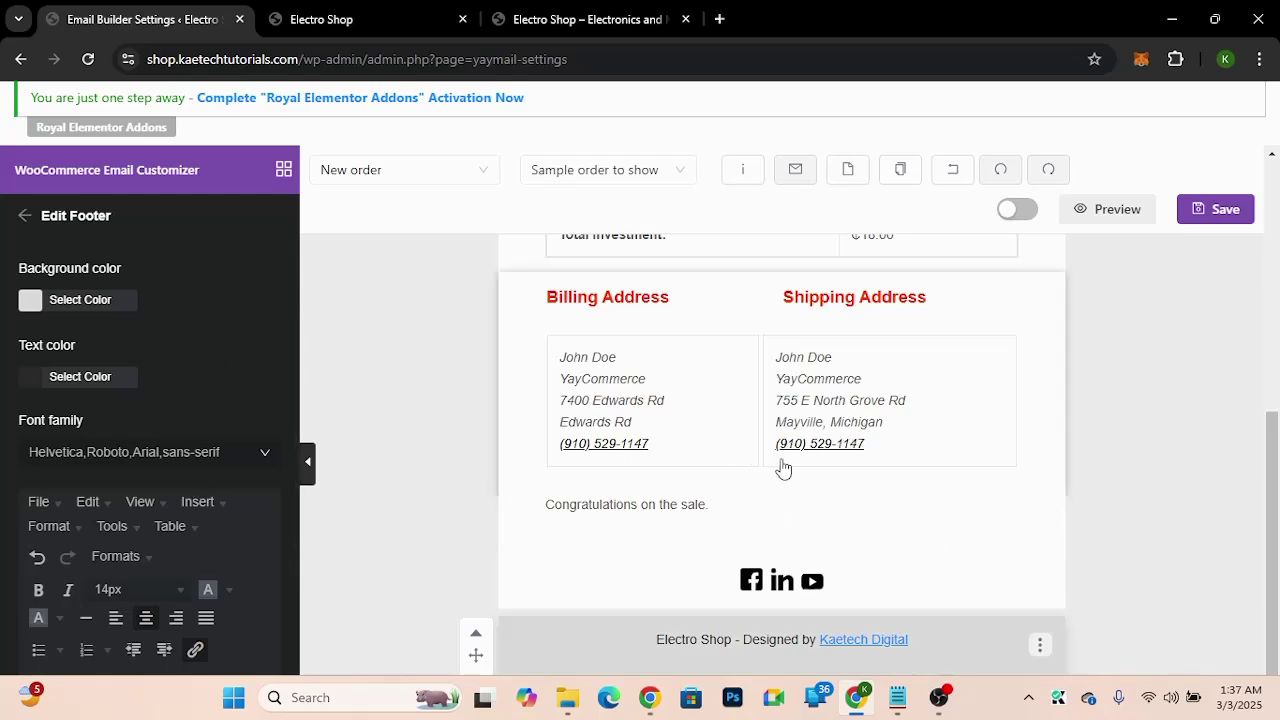
# Step: Leave the footer's settings and set the email's global text link color to orange-red (FF4000)
pyautogui.click(22, 215)
pyautogui.click(216, 230)
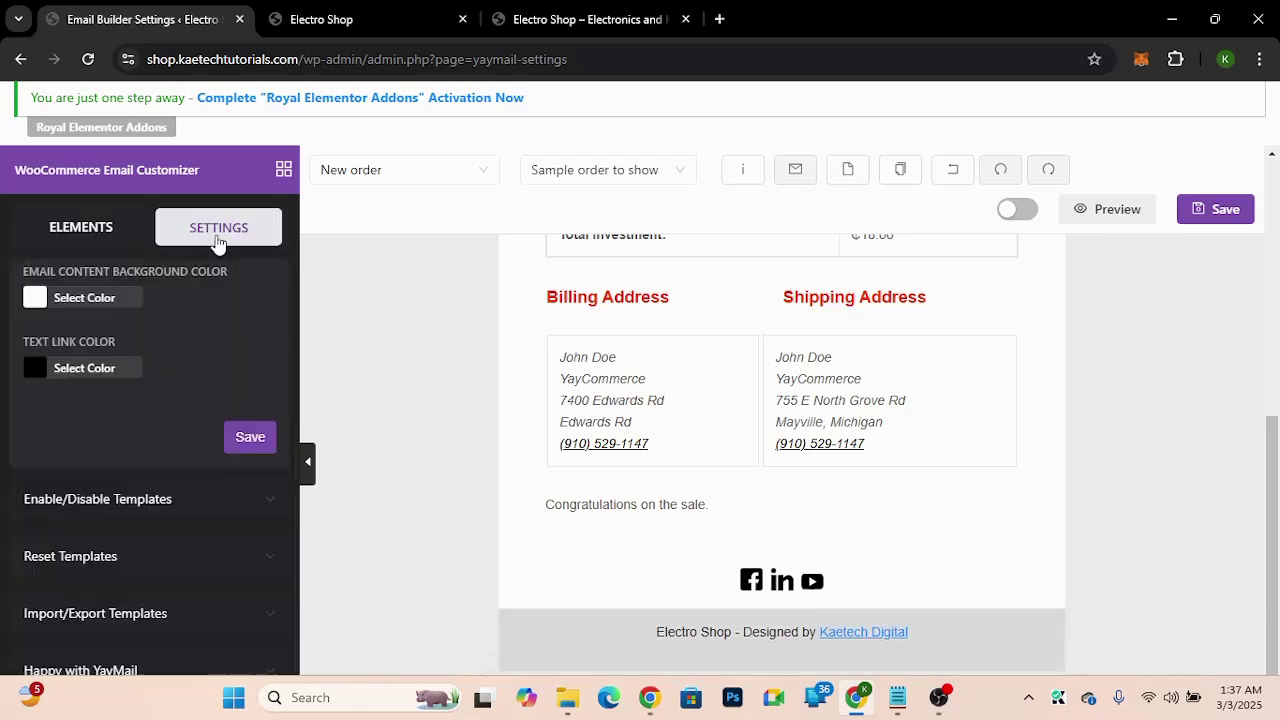
pyautogui.click(35, 372)
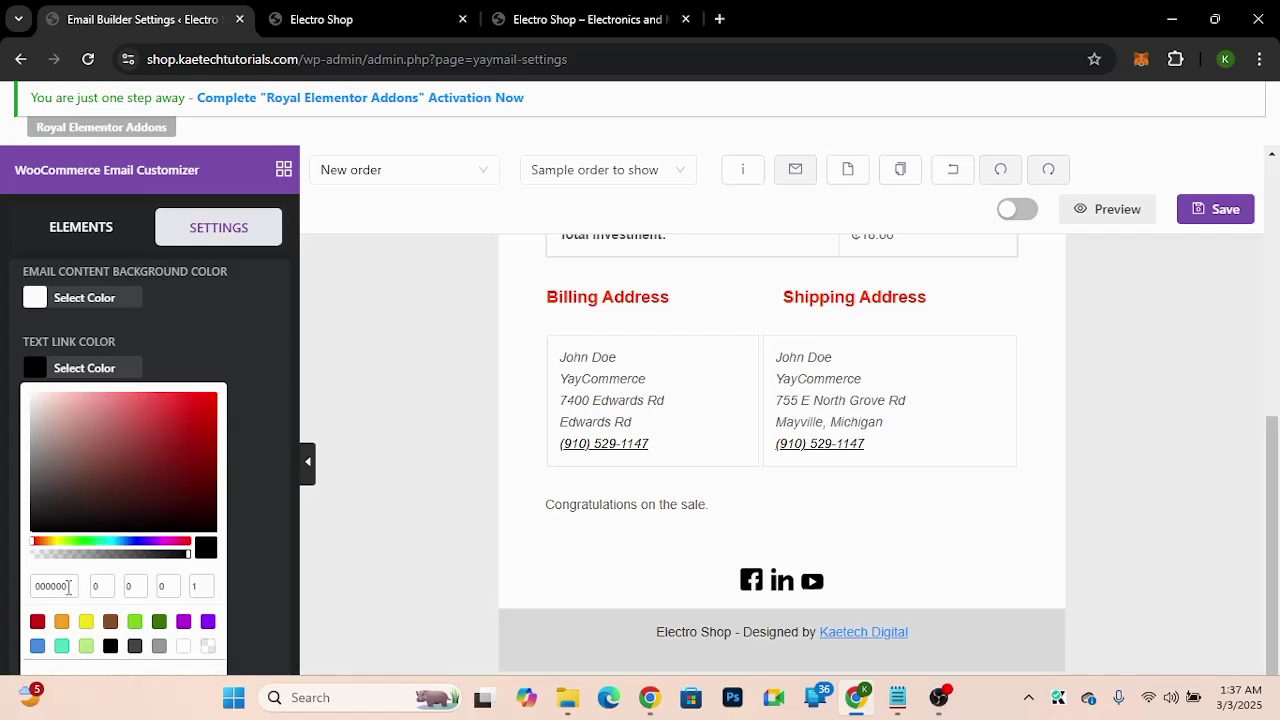
pyautogui.click(12, 590)
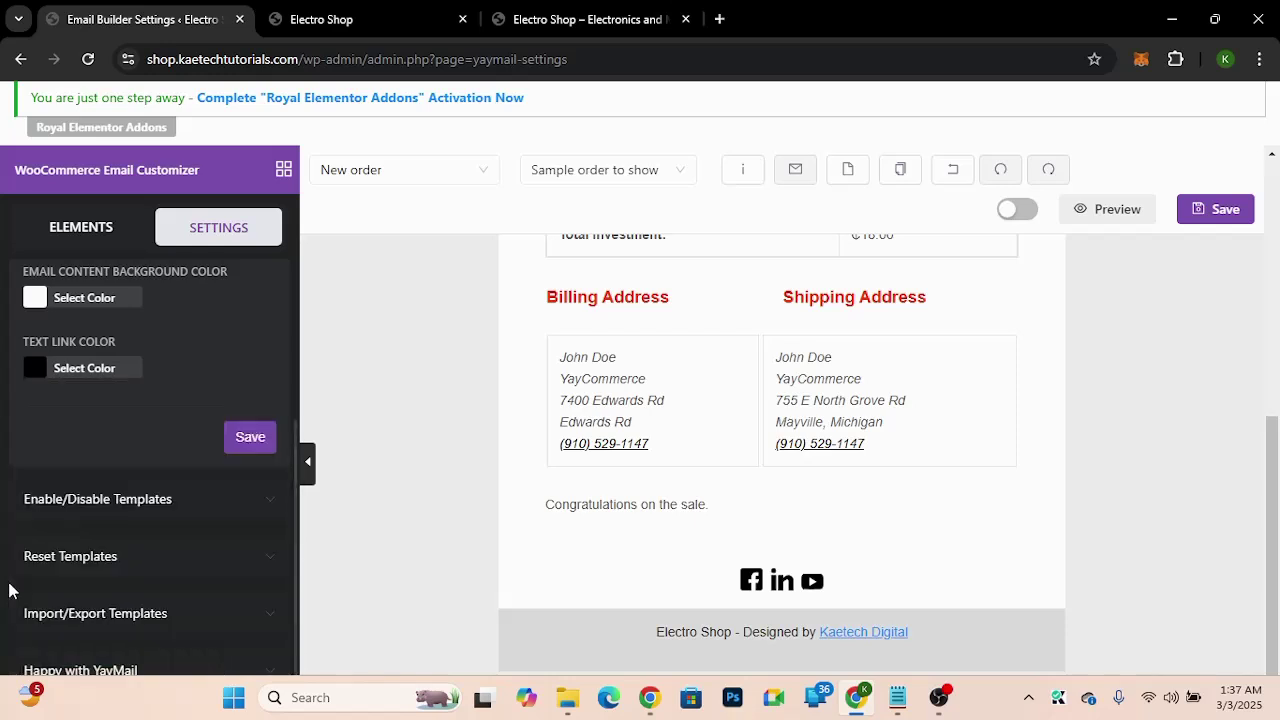
pyautogui.click(35, 373)
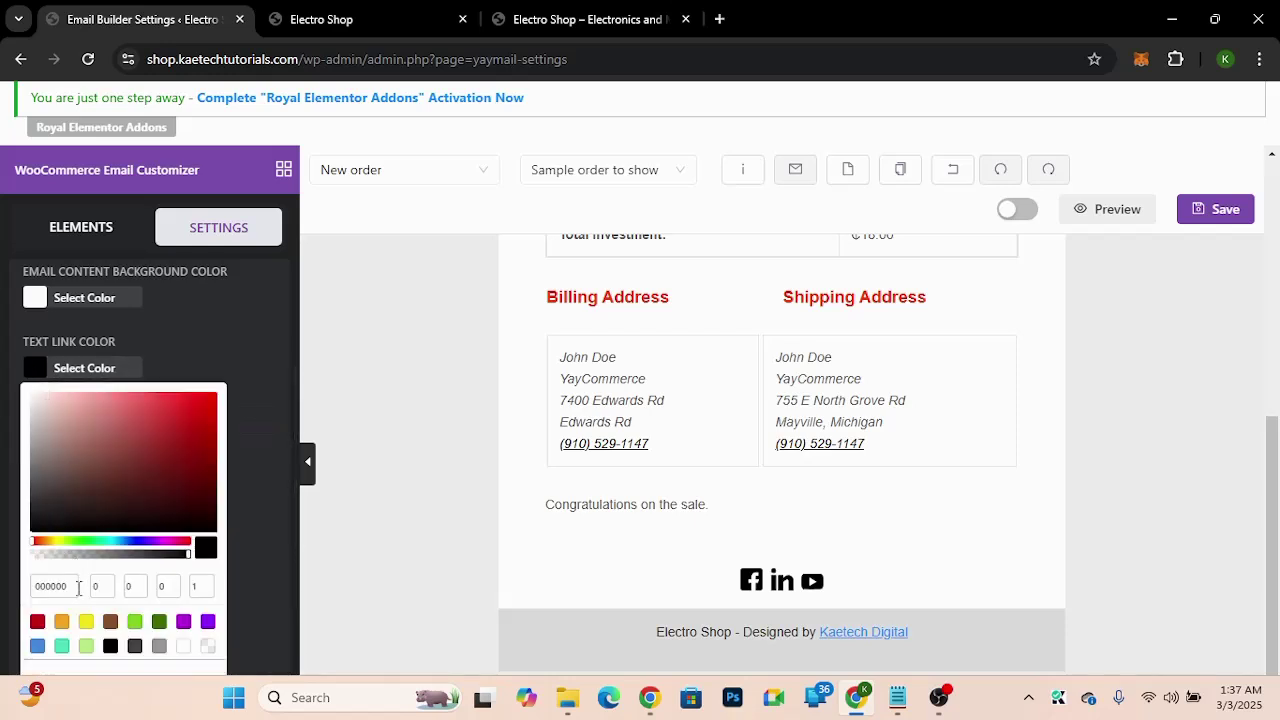
pyautogui.moveTo(67, 585); pyautogui.dragTo(36, 585)
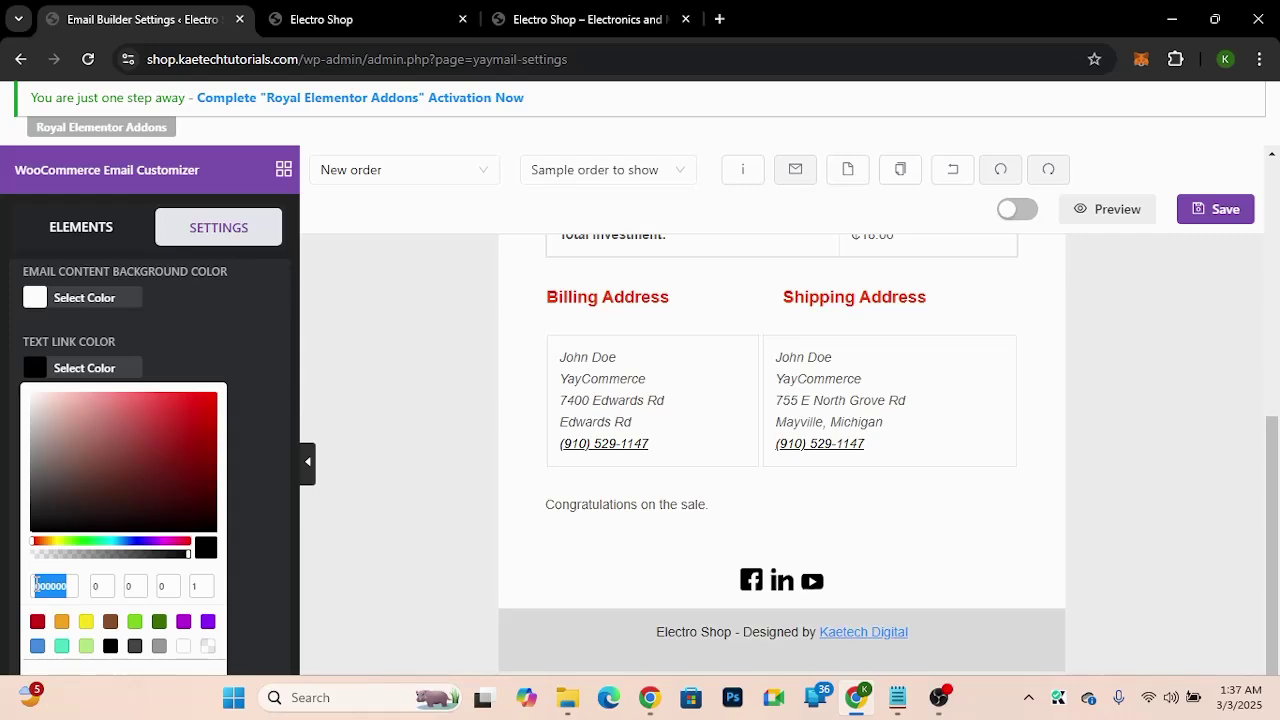
pyautogui.write('FF4000')
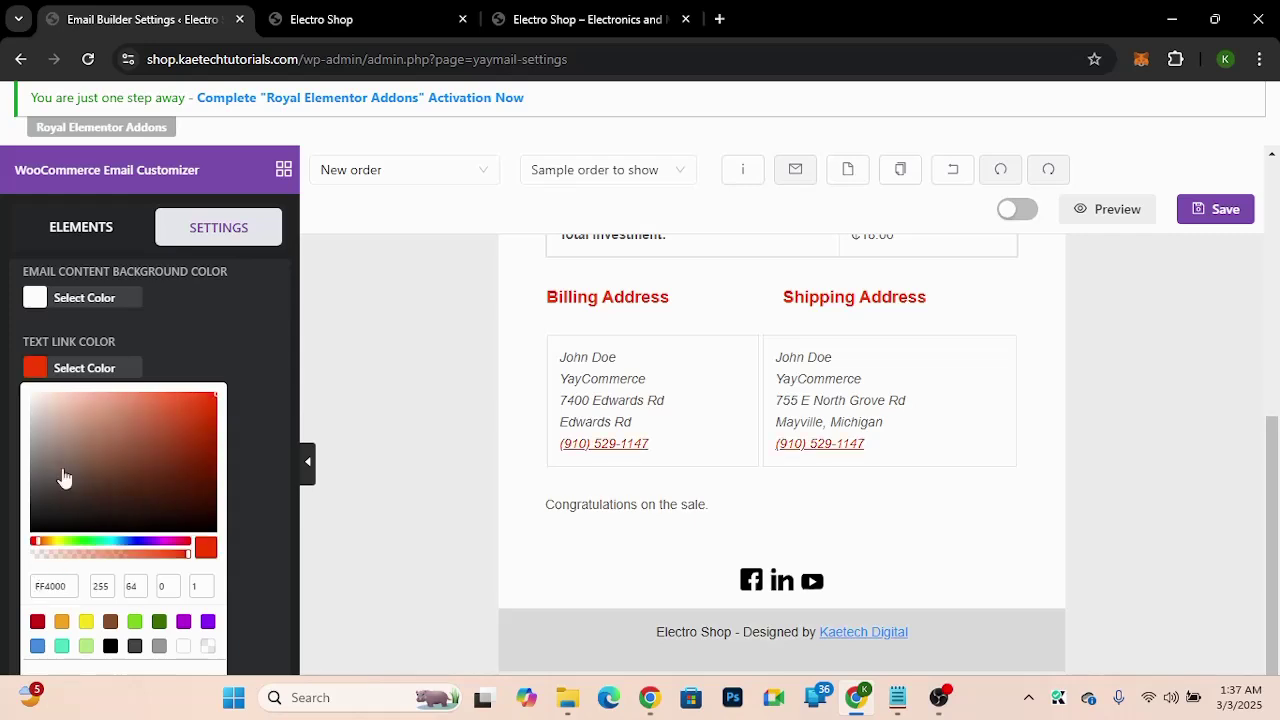
pyautogui.click(35, 370)
pyautogui.scroll(10, 917, 480)
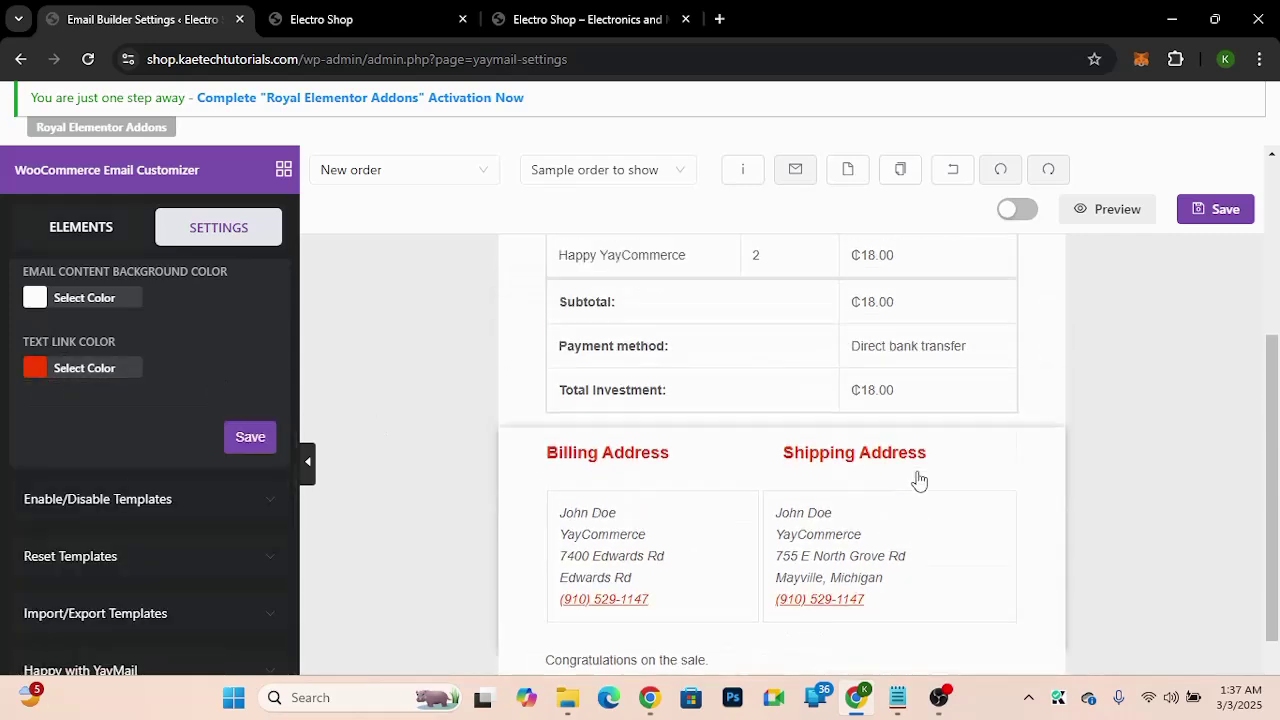
pyautogui.scroll(-8, 919, 482)
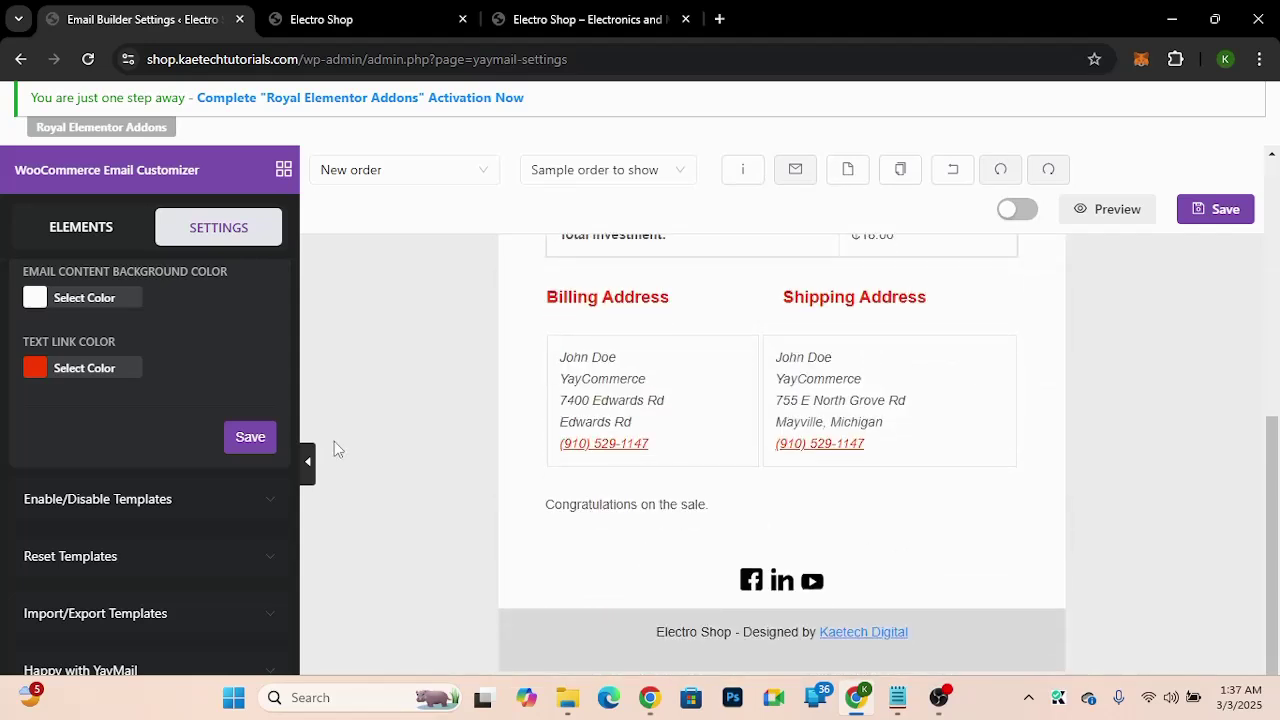
# Step: Examine the email color settings and the Basic, General and WooCommerce elements available for the template
pyautogui.scroll(3, 12, 288)
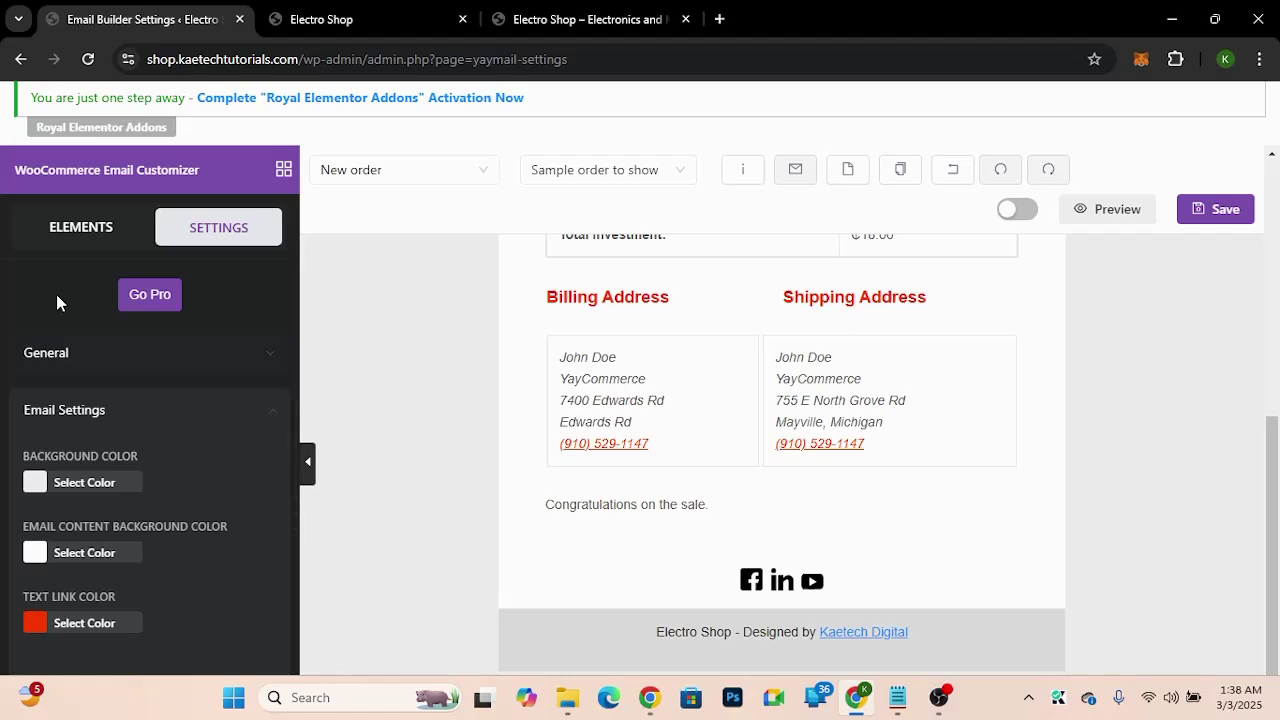
pyautogui.scroll(-3, 110, 321)
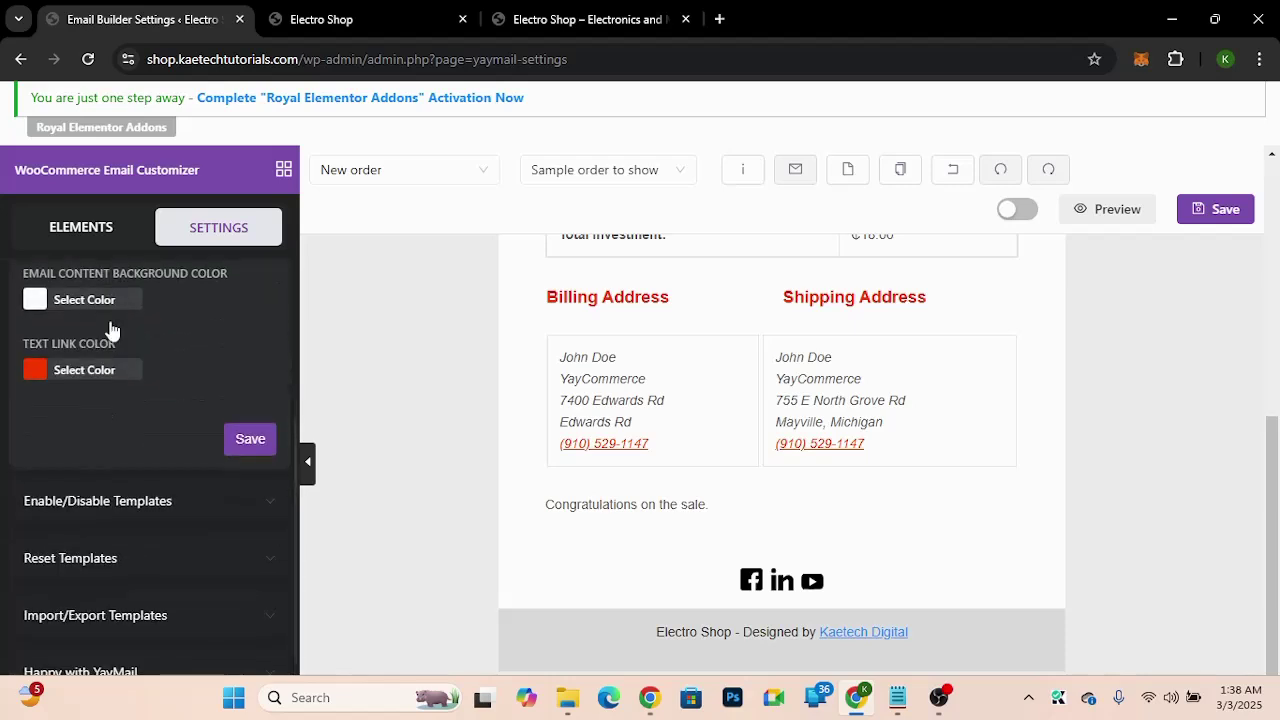
pyautogui.scroll(2, 108, 329)
pyautogui.scroll(2, 110, 330)
pyautogui.click(108, 238)
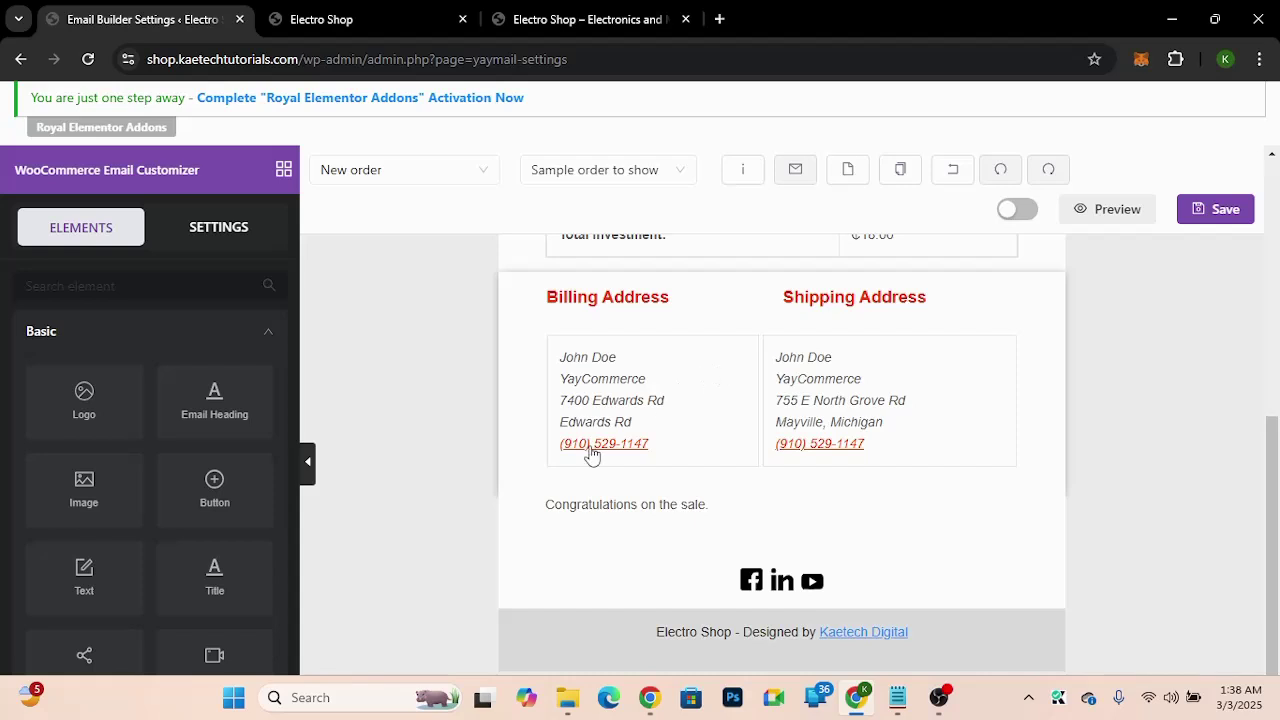
pyautogui.scroll(10, 683, 413)
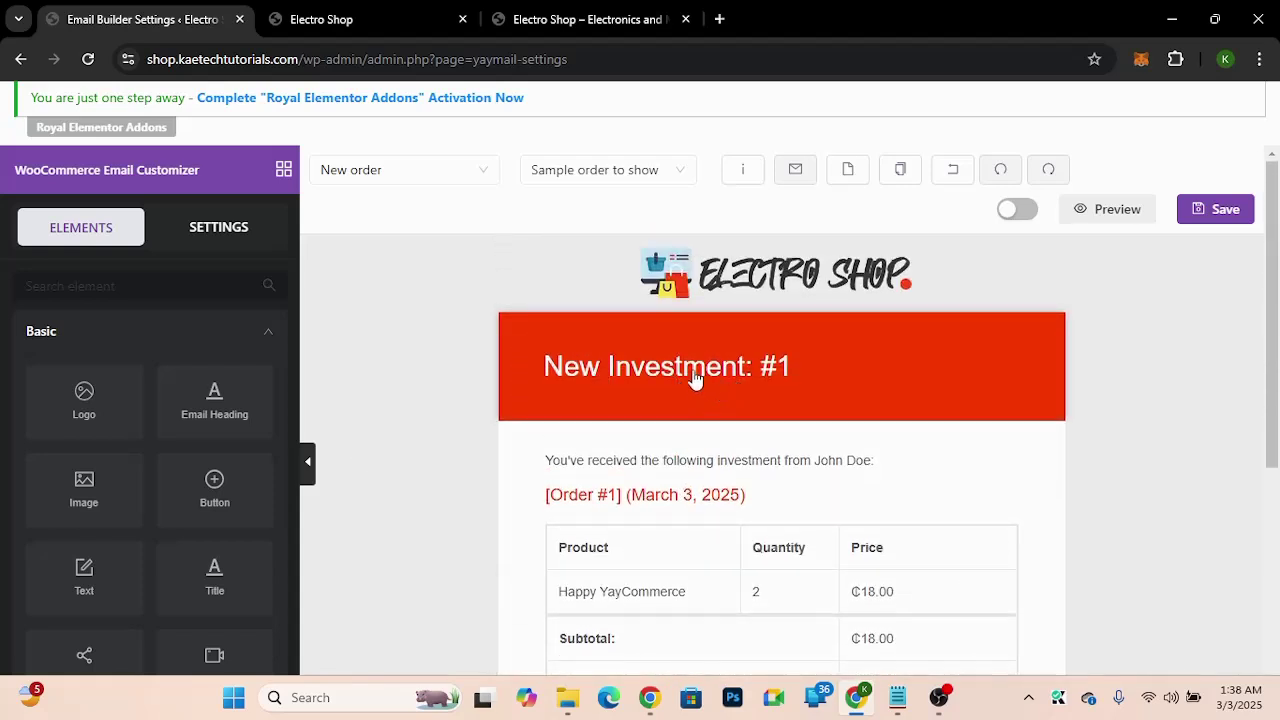
pyautogui.scroll(-3, 129, 580)
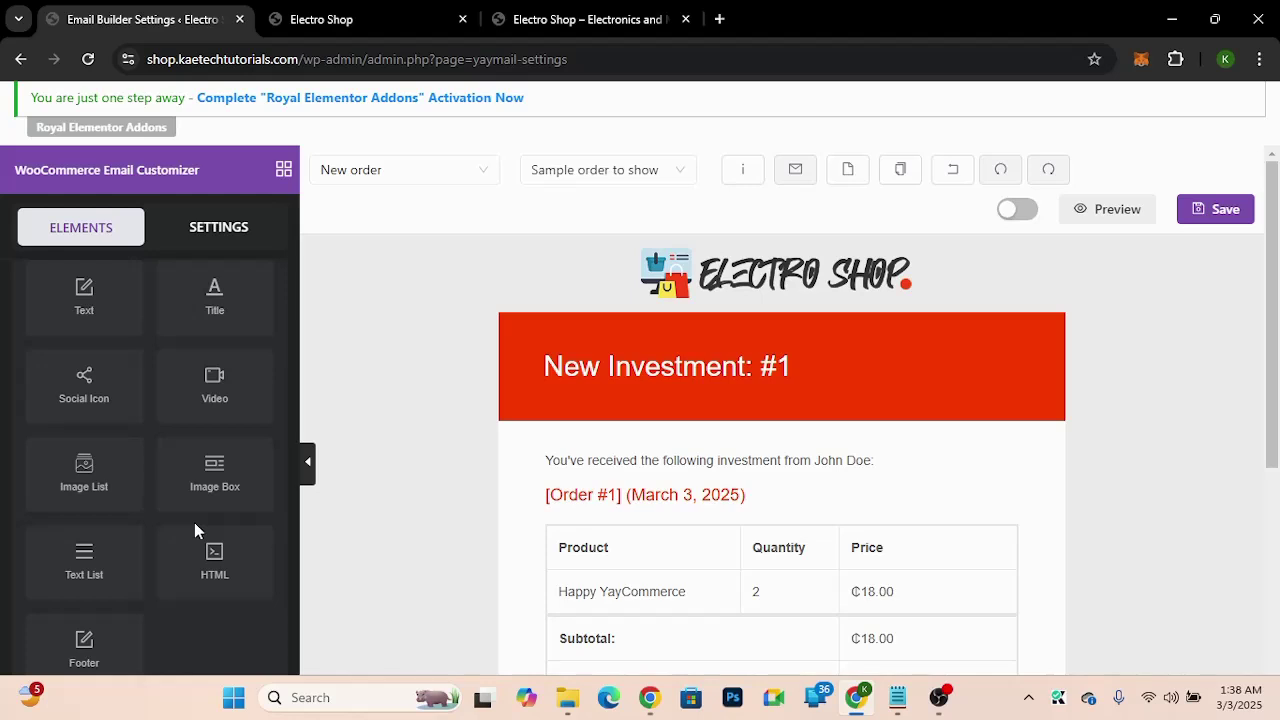
pyautogui.scroll(-1, 194, 522)
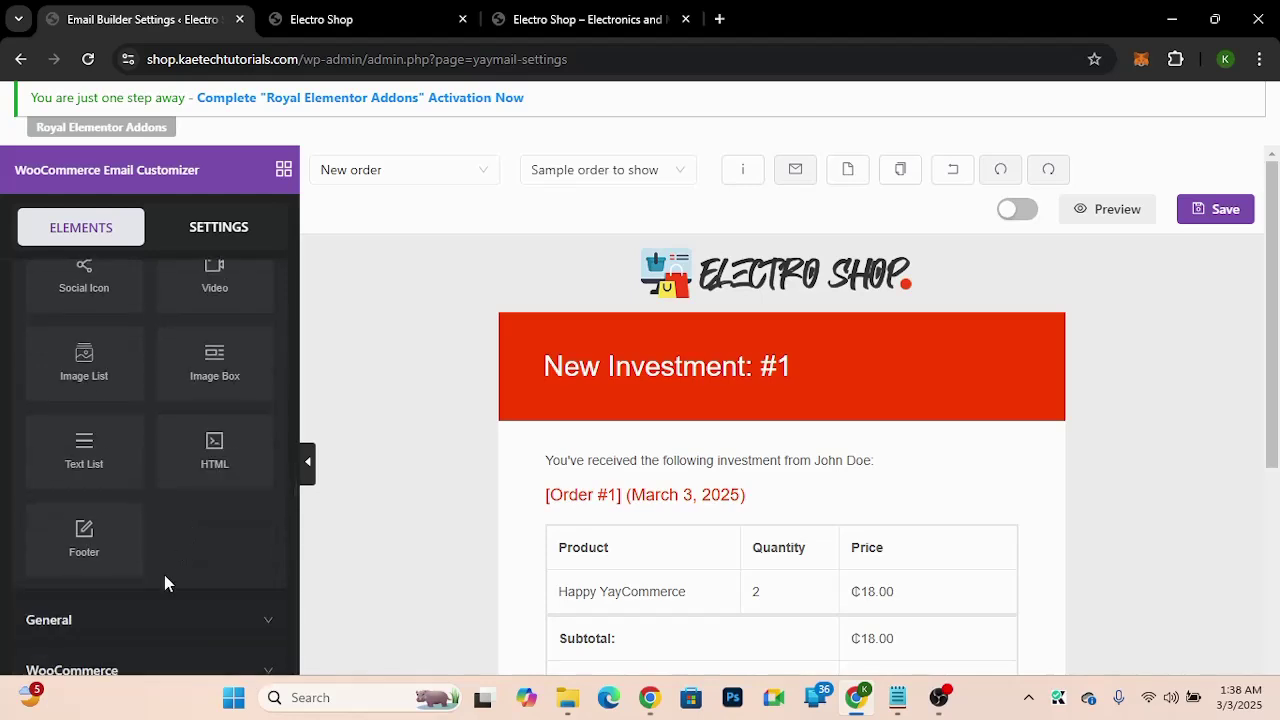
pyautogui.click(137, 625)
pyautogui.scroll(-1, 177, 538)
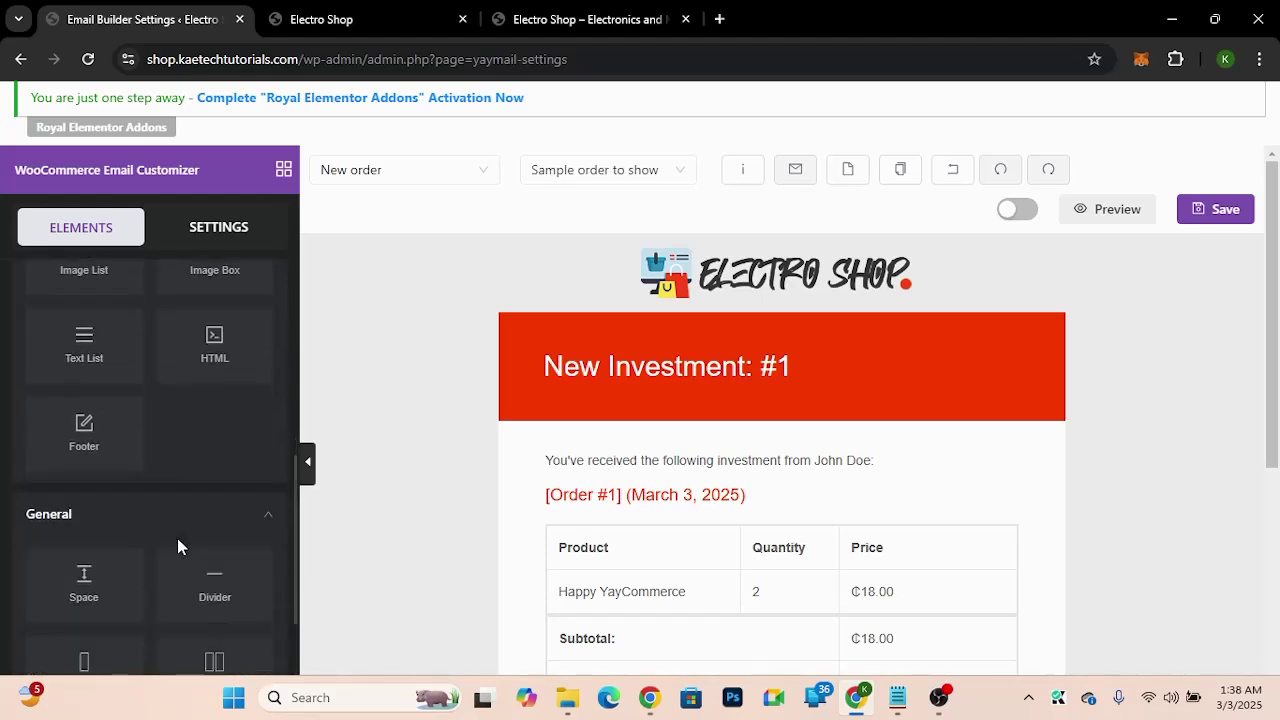
pyautogui.scroll(-2, 177, 538)
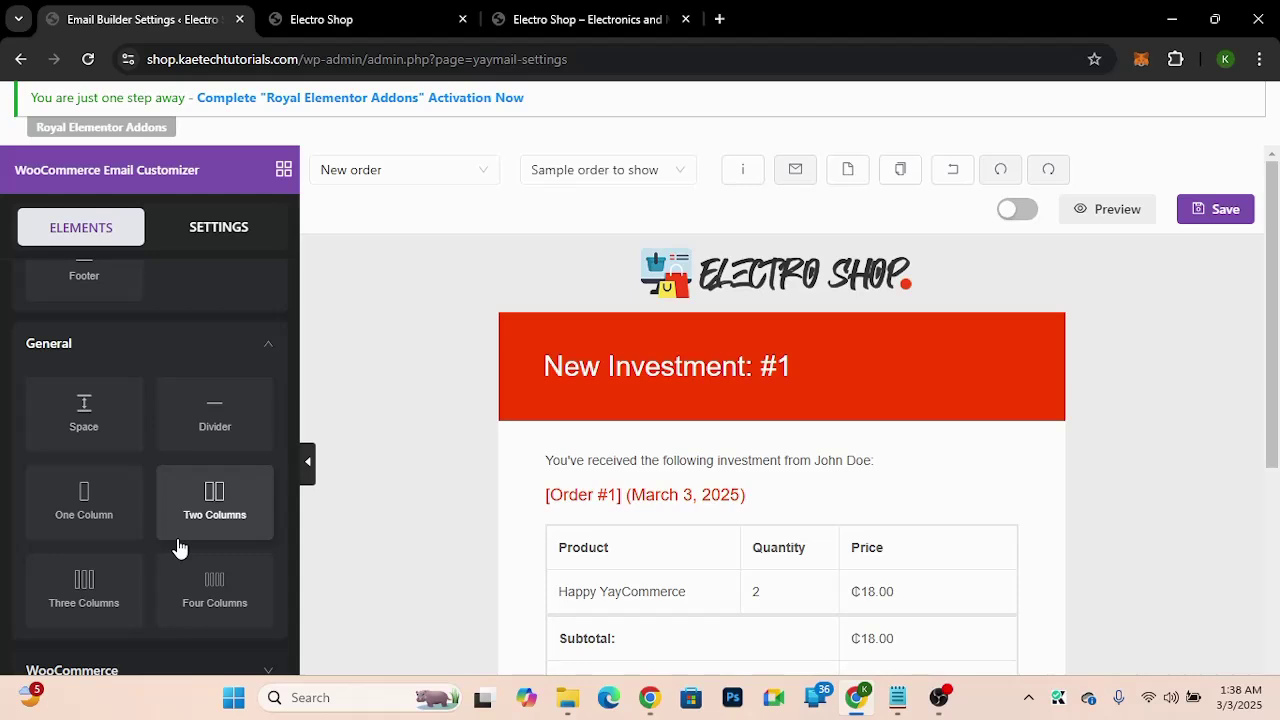
pyautogui.click(157, 666)
pyautogui.scroll(-2, 182, 509)
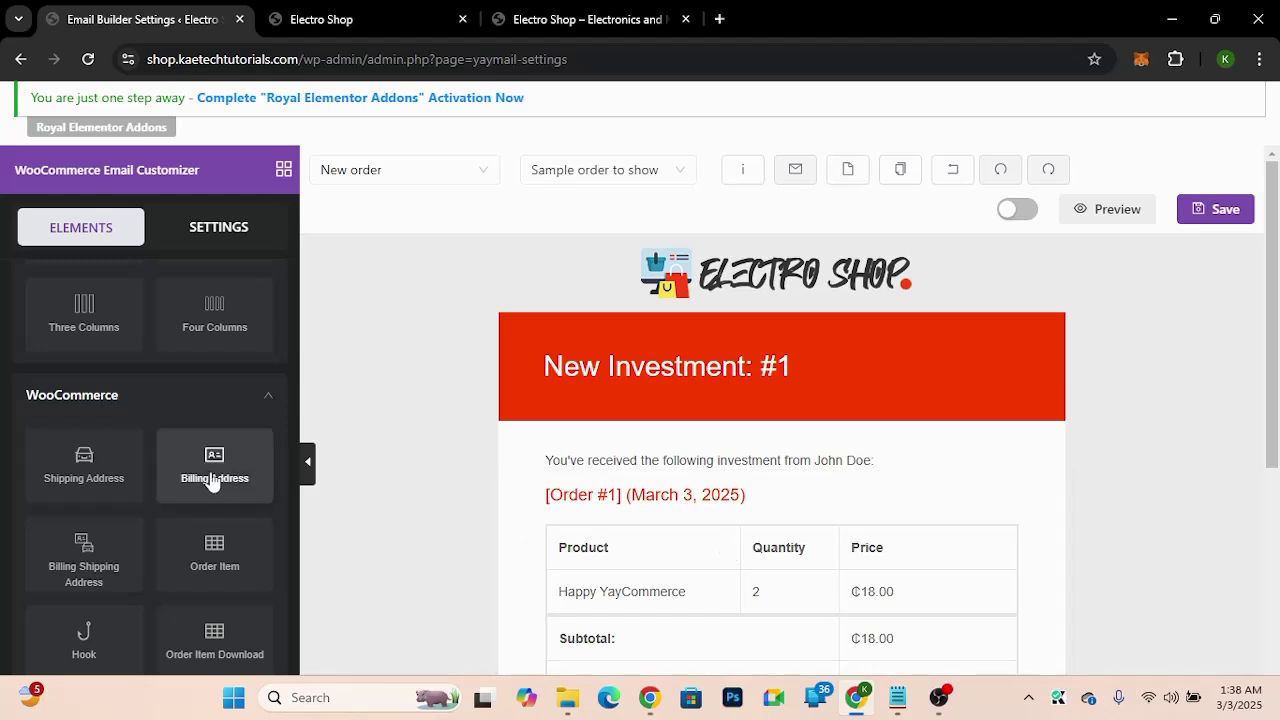
pyautogui.scroll(10, 213, 480)
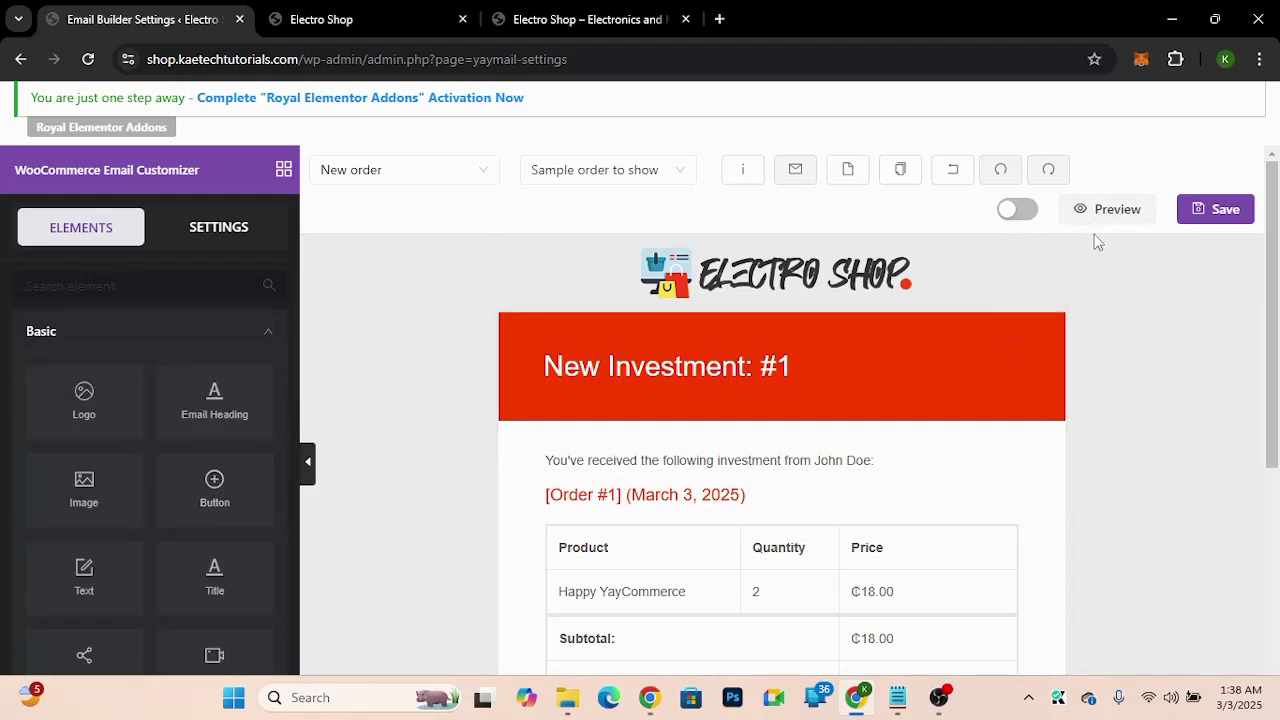
# Step: Save the customized New order template and check its layout
pyautogui.click(1220, 209)
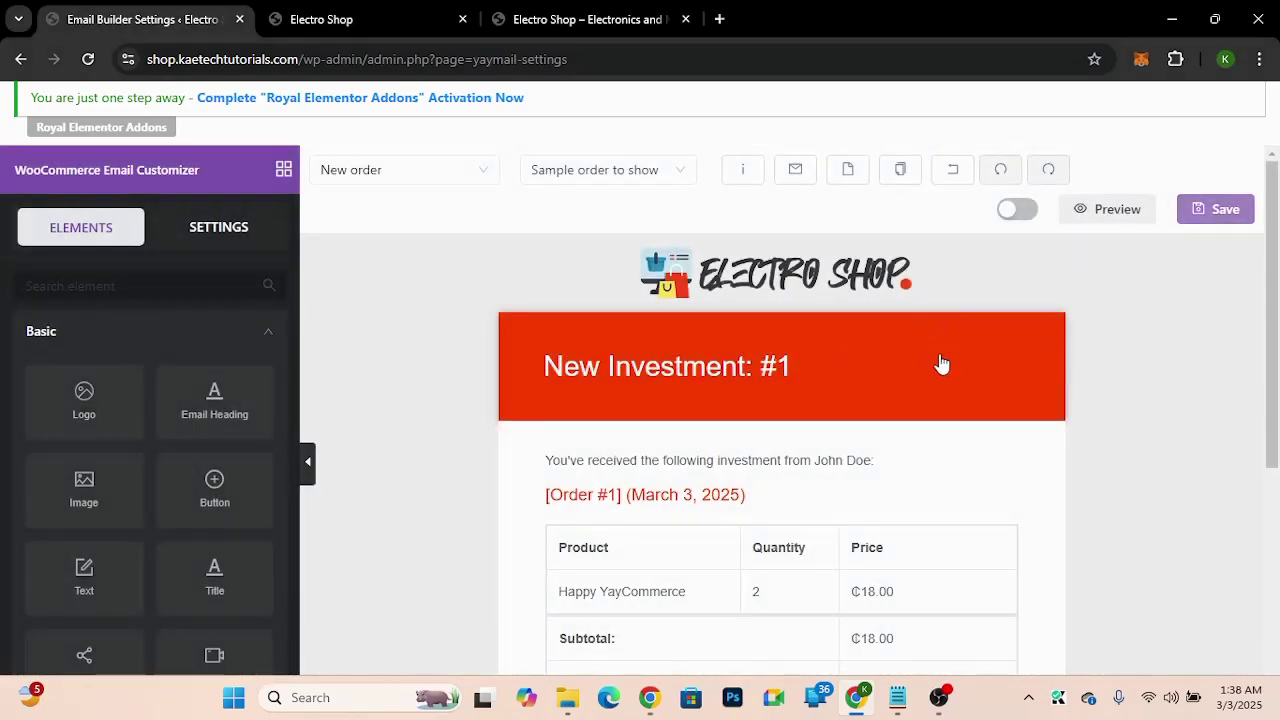
pyautogui.scroll(-5, 920, 405)
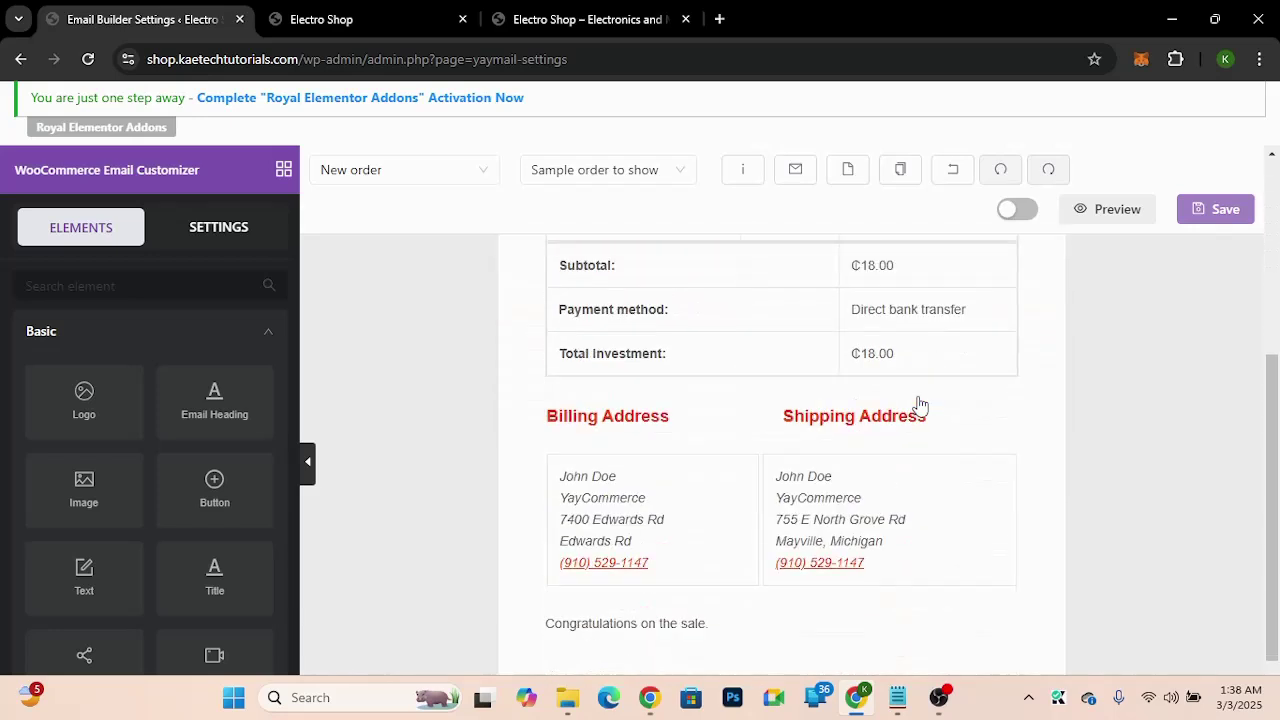
pyautogui.scroll(5, 920, 405)
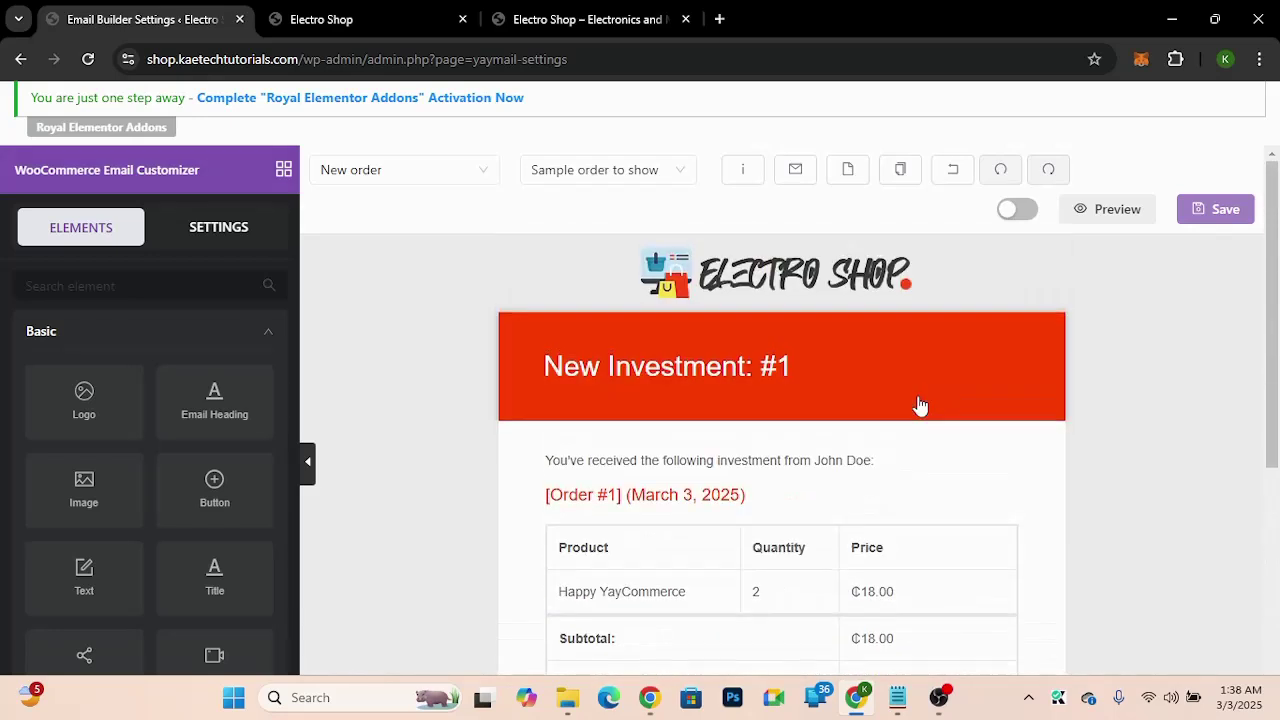
# Step: Look through the list of other WooCommerce email templates that can be customized, keeping New order selected
pyautogui.click(425, 178)
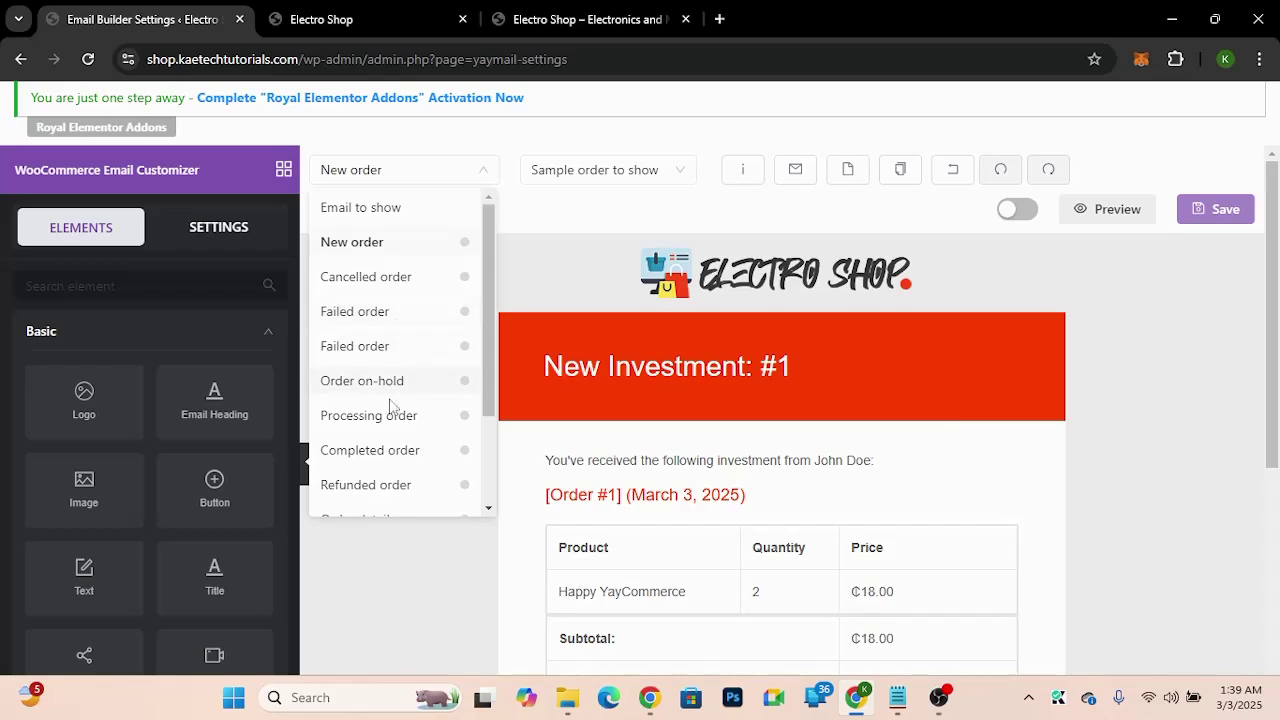
pyautogui.scroll(-2, 390, 428)
pyautogui.scroll(2, 390, 428)
pyautogui.scroll(-2, 390, 428)
pyautogui.scroll(2, 390, 428)
pyautogui.click(560, 220)
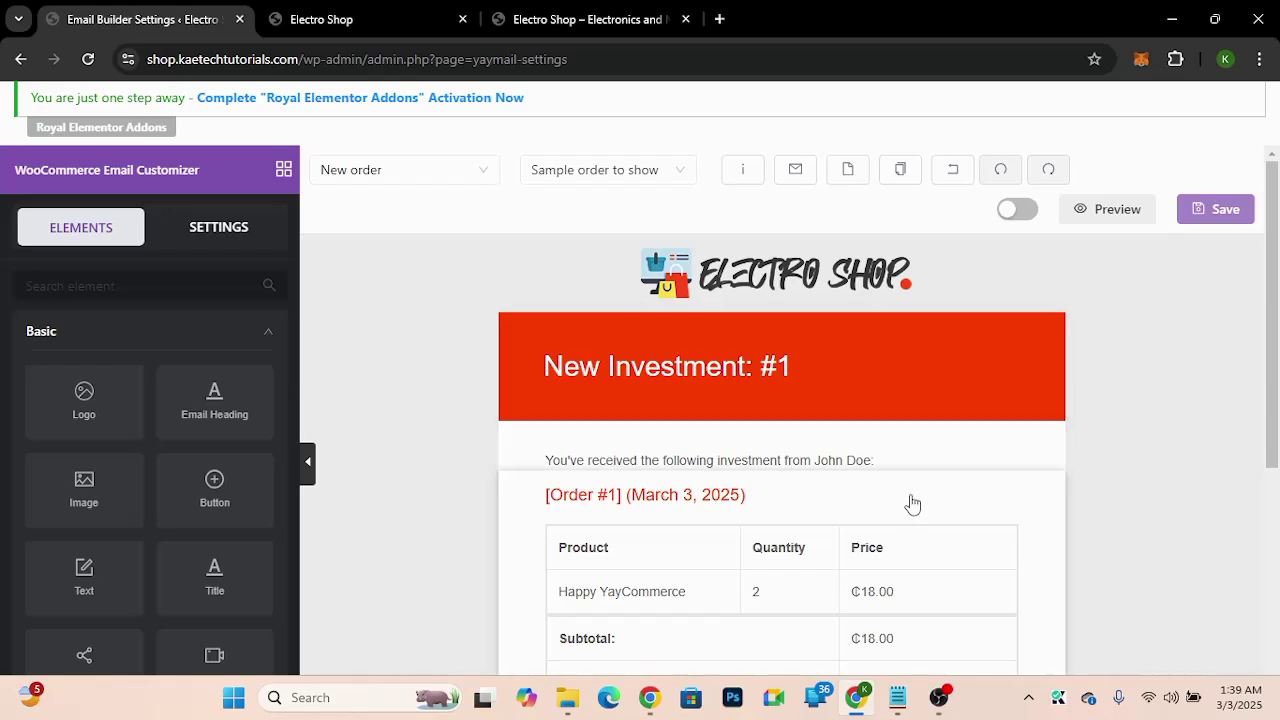
# Step: Review the New order email from its logo and heading down to the addresses, social icons and footer
pyautogui.scroll(-3, 701, 609)
pyautogui.scroll(-2, 701, 609)
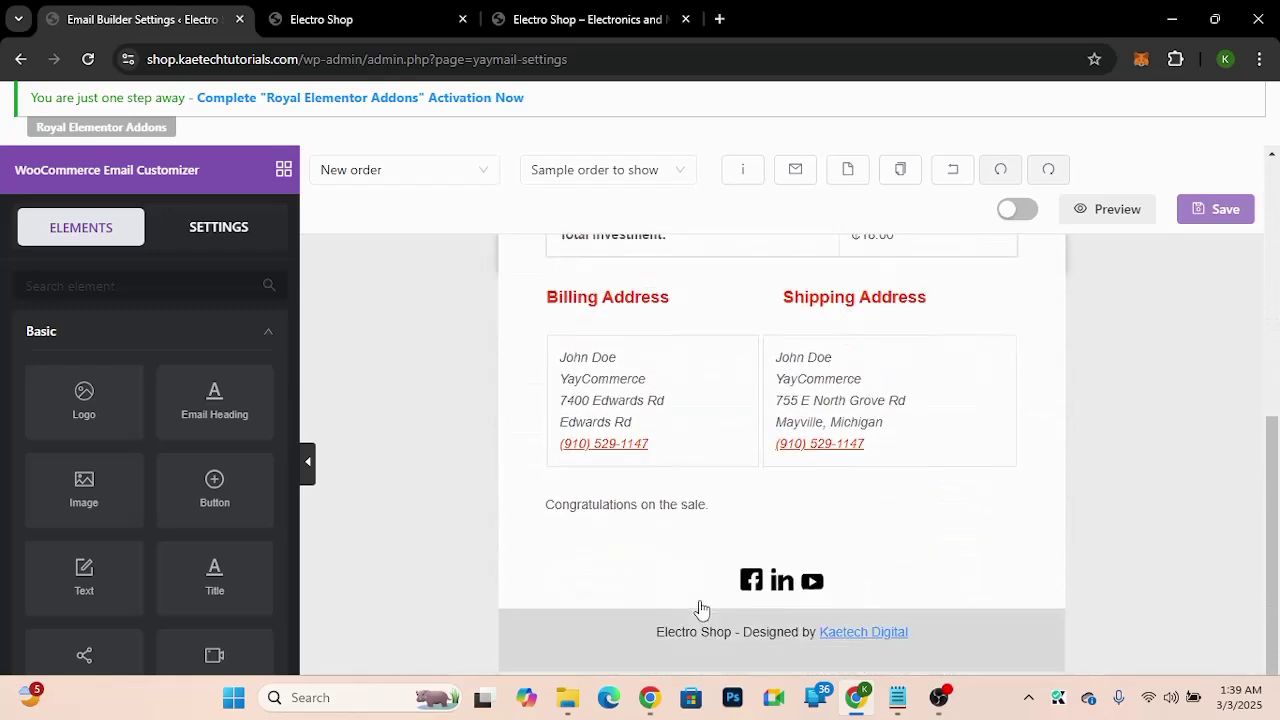
pyautogui.scroll(5, 701, 609)
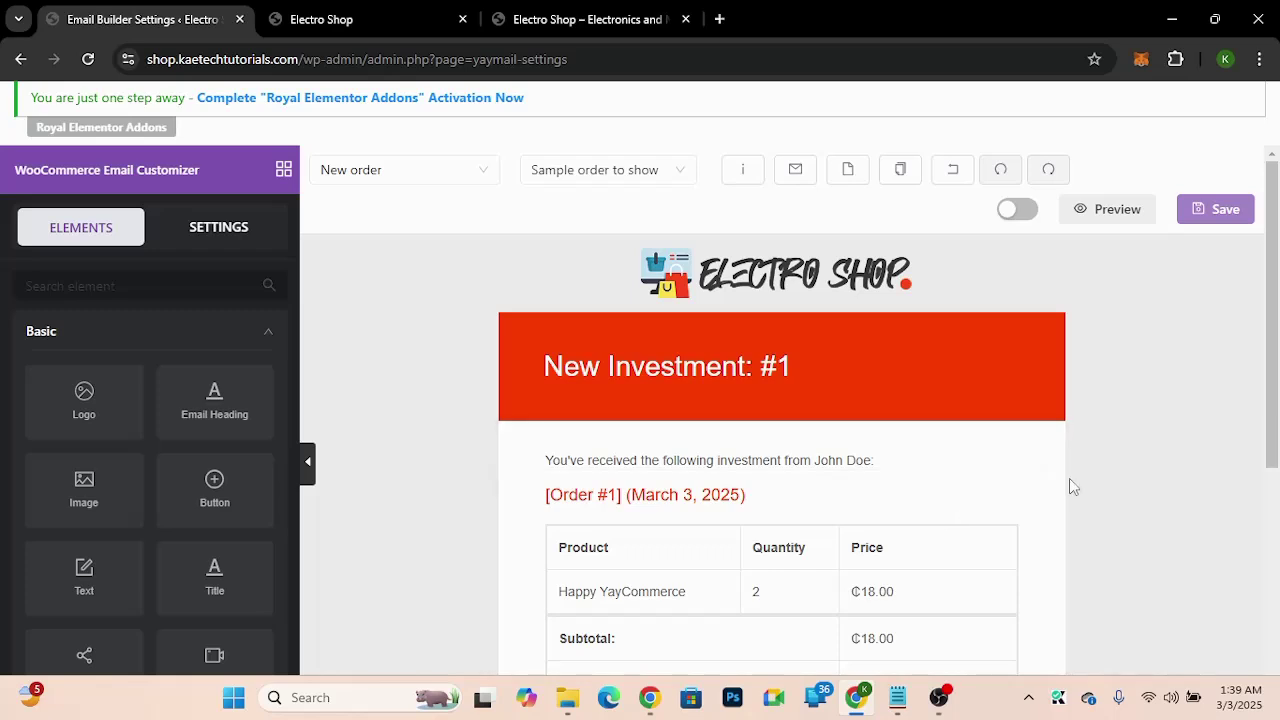
pyautogui.scroll(-5, 1069, 486)
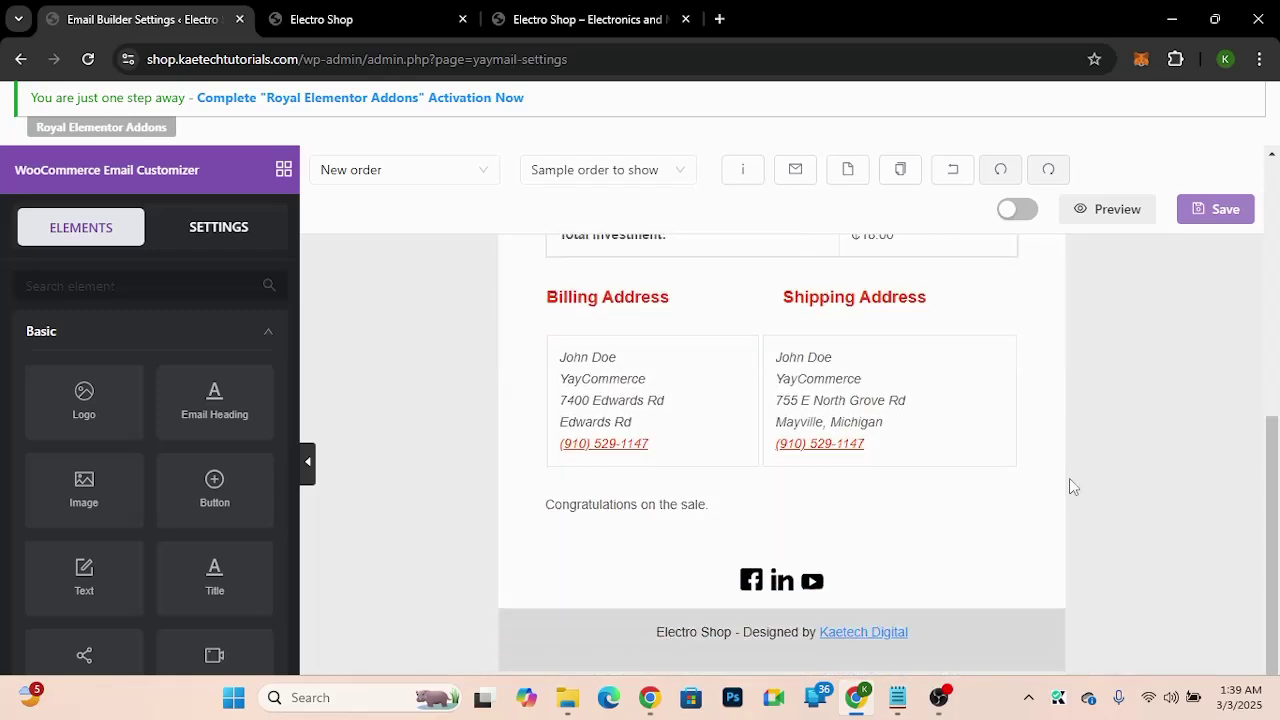
pyautogui.scroll(5, 1069, 480)
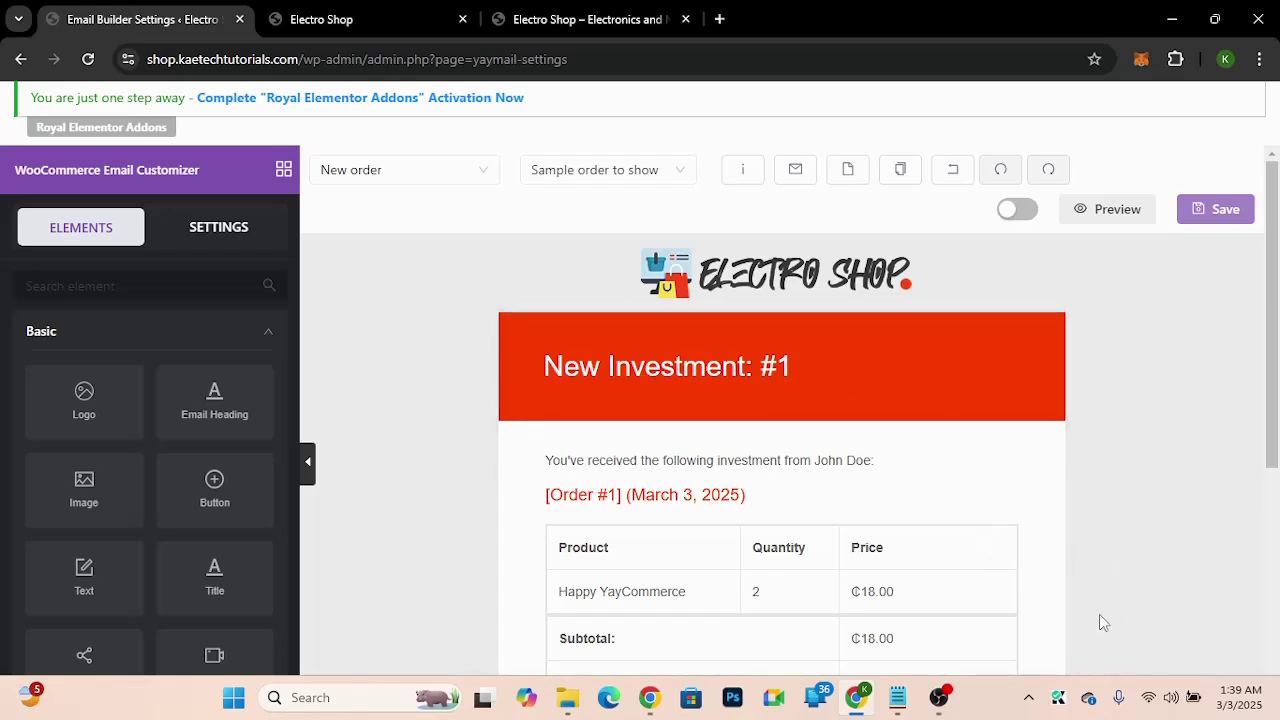
pyautogui.scroll(-5, 1100, 615)
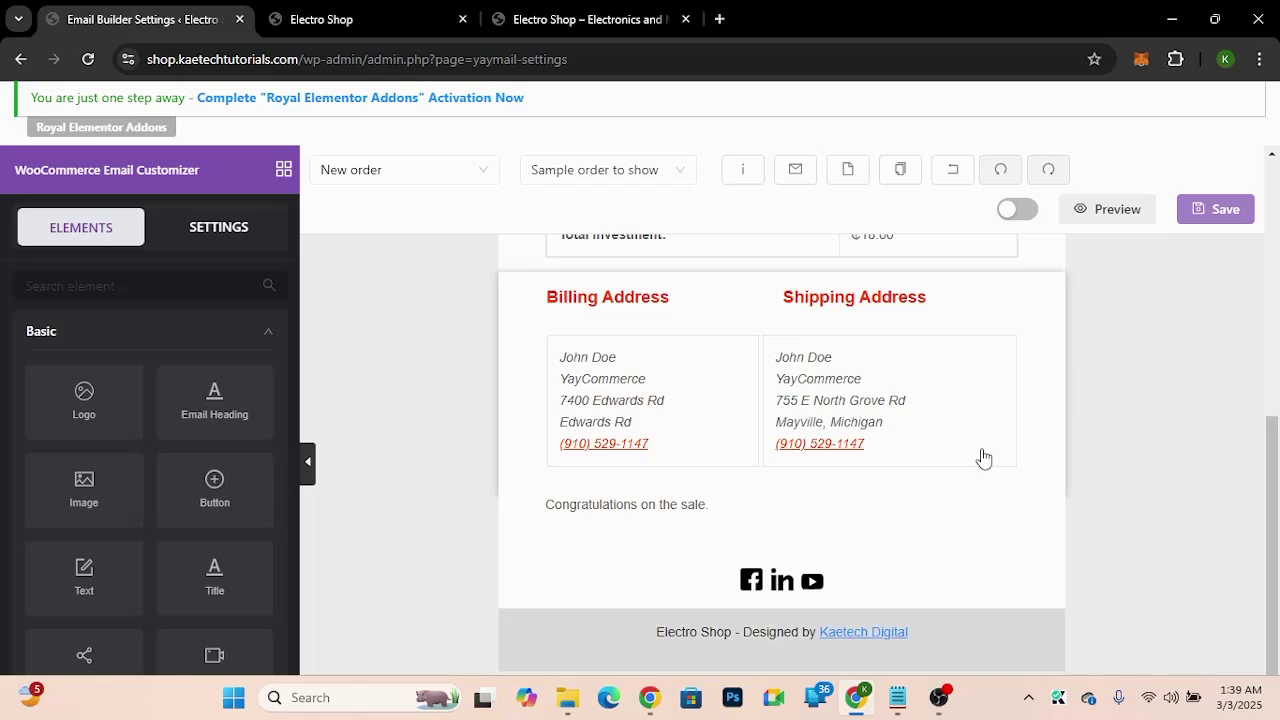
pyautogui.scroll(5, 1062, 473)
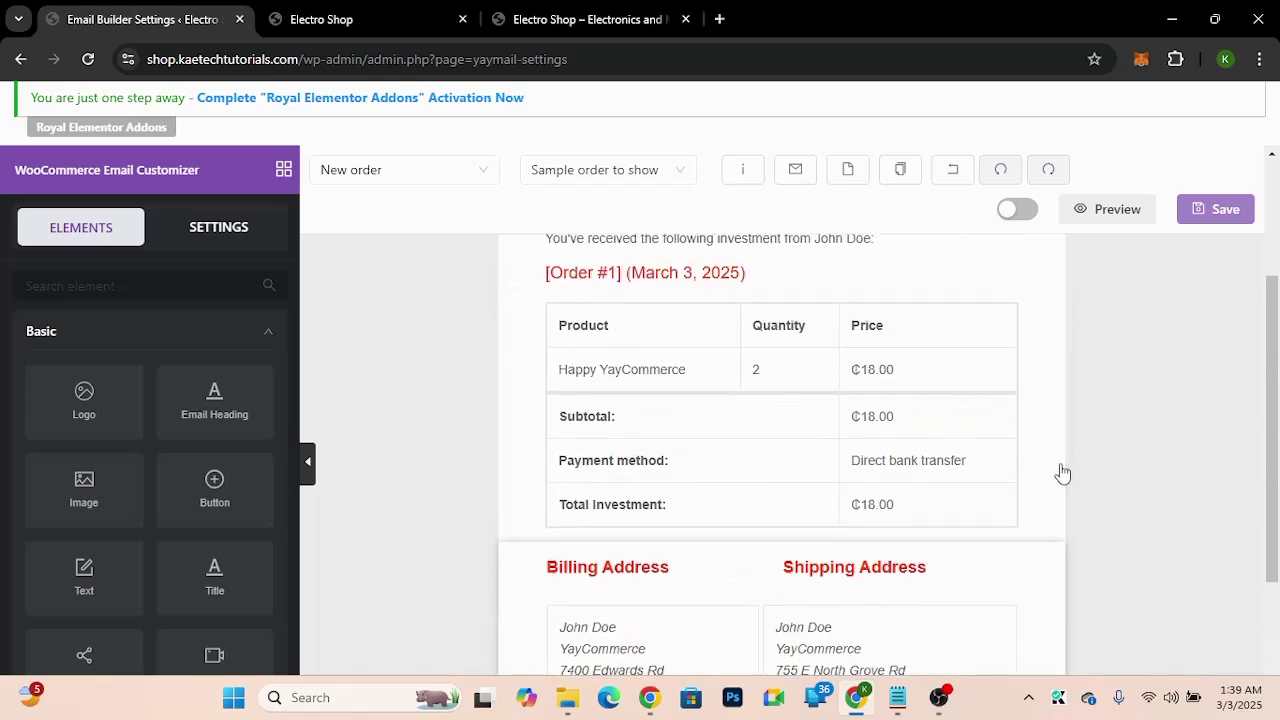